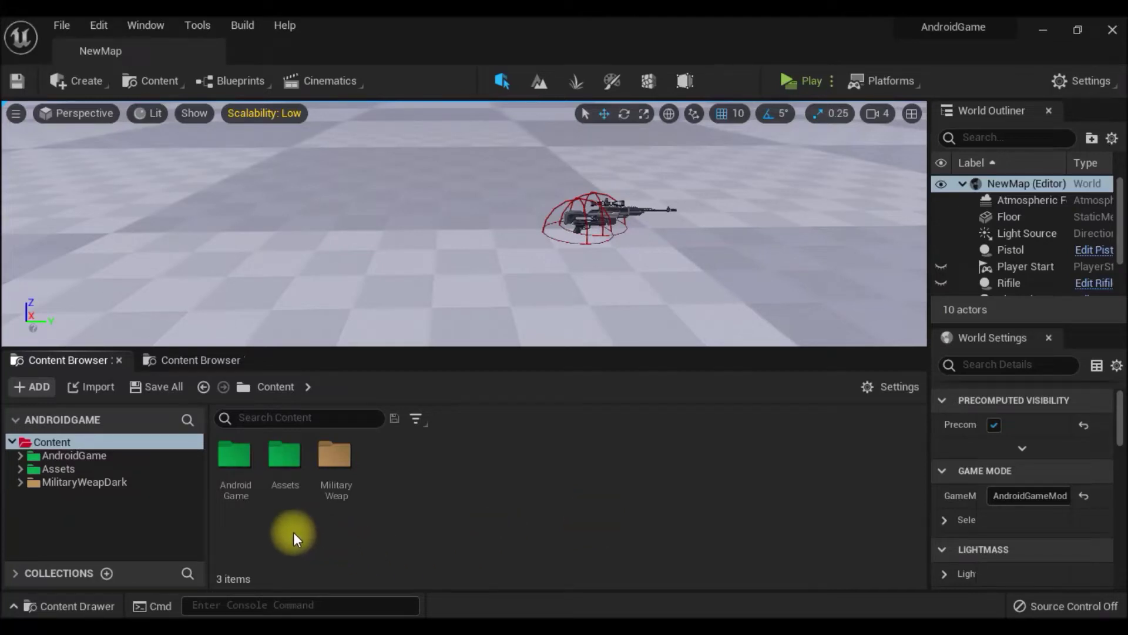
Colour the MilitaryWeapDark folder green
{"action": "right_click", "coordinate": [333, 466]}
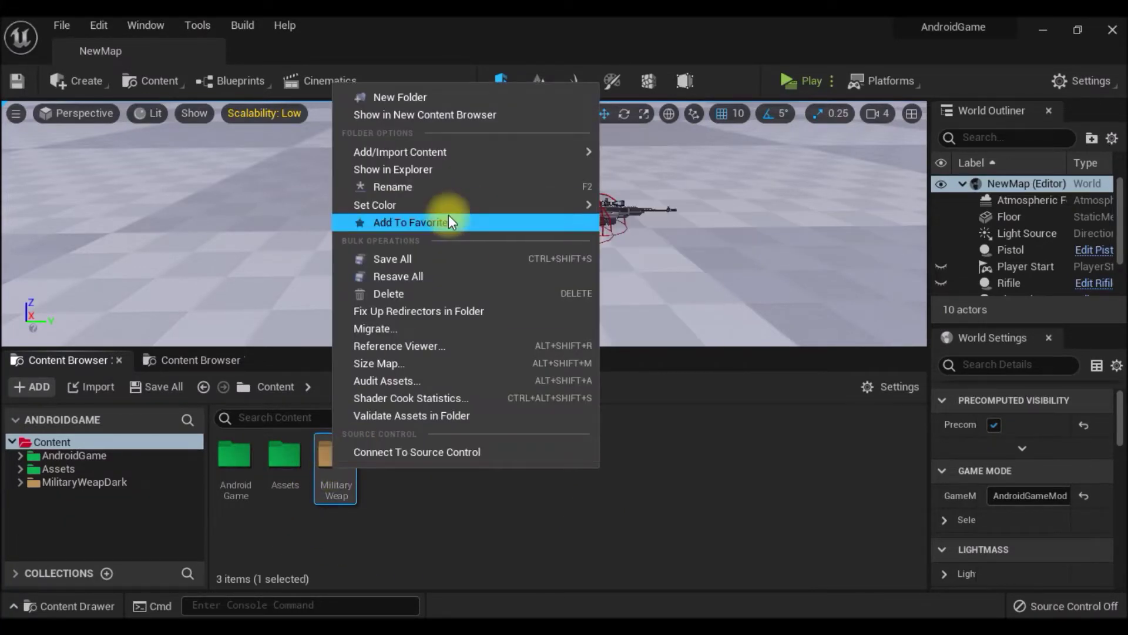
{"action": "mouse_move", "coordinate": [447, 204]}
{"action": "left_click", "coordinate": [639, 265]}
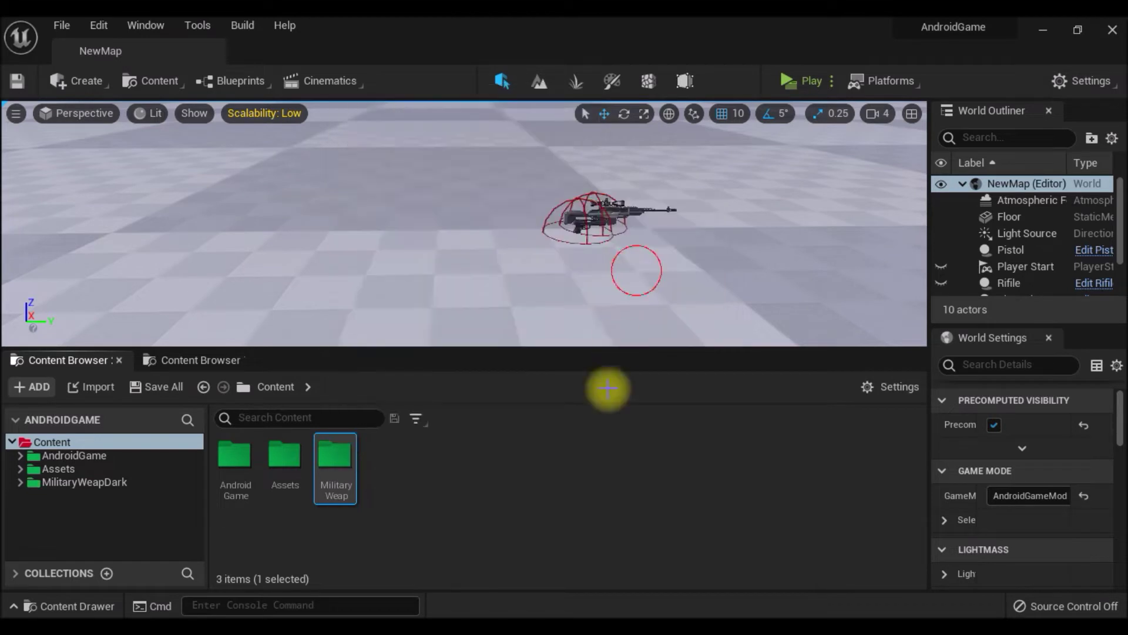
Open the AndroidCharacterBP blueprint from AndroidGame > MyGameBP
{"action": "left_click", "coordinate": [90, 457]}
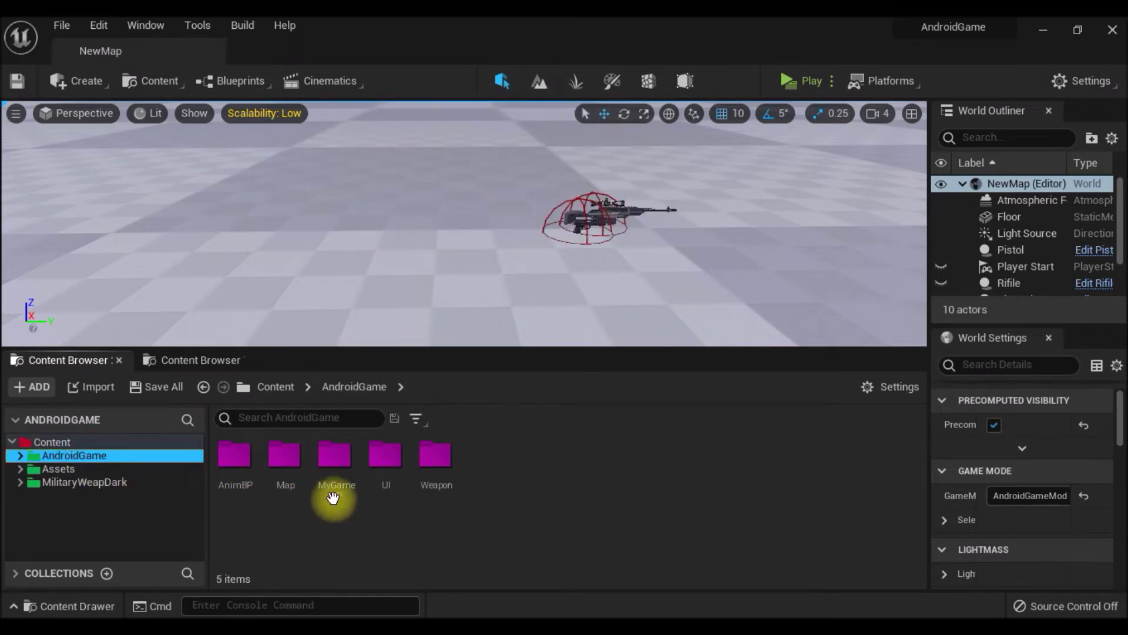
{"action": "double_click", "coordinate": [335, 458]}
{"action": "double_click", "coordinate": [246, 506]}
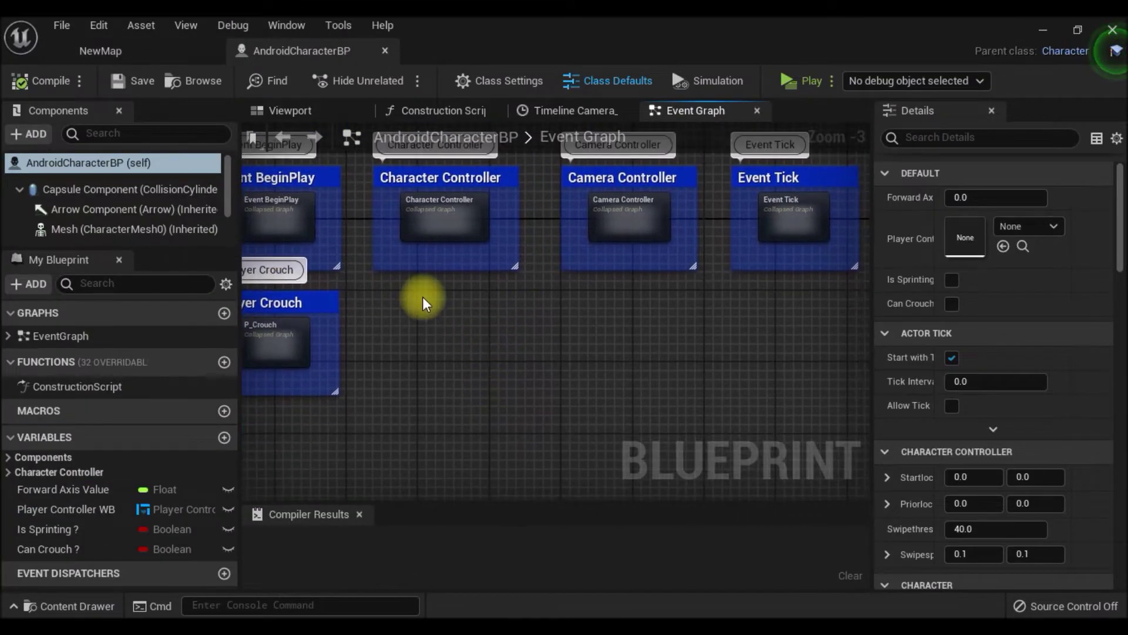
Add a custom event named Pickup Weapon to the AndroidCharacterBP event graph
{"action": "right_click", "coordinate": [422, 299]}
{"action": "type", "text": "t"}
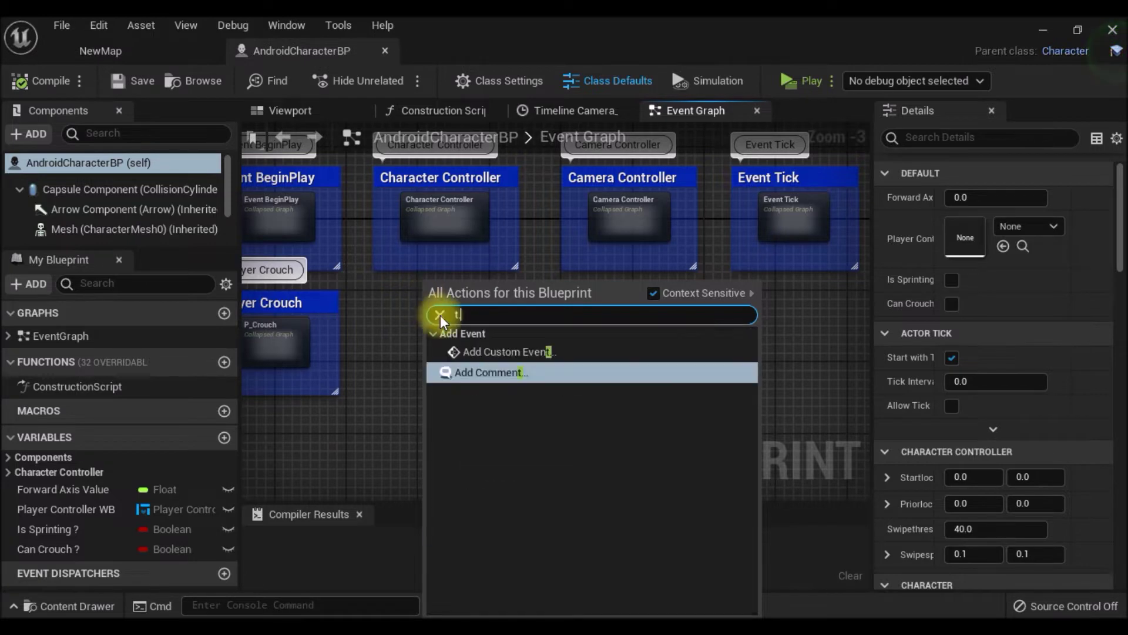
{"action": "left_click", "coordinate": [535, 351]}
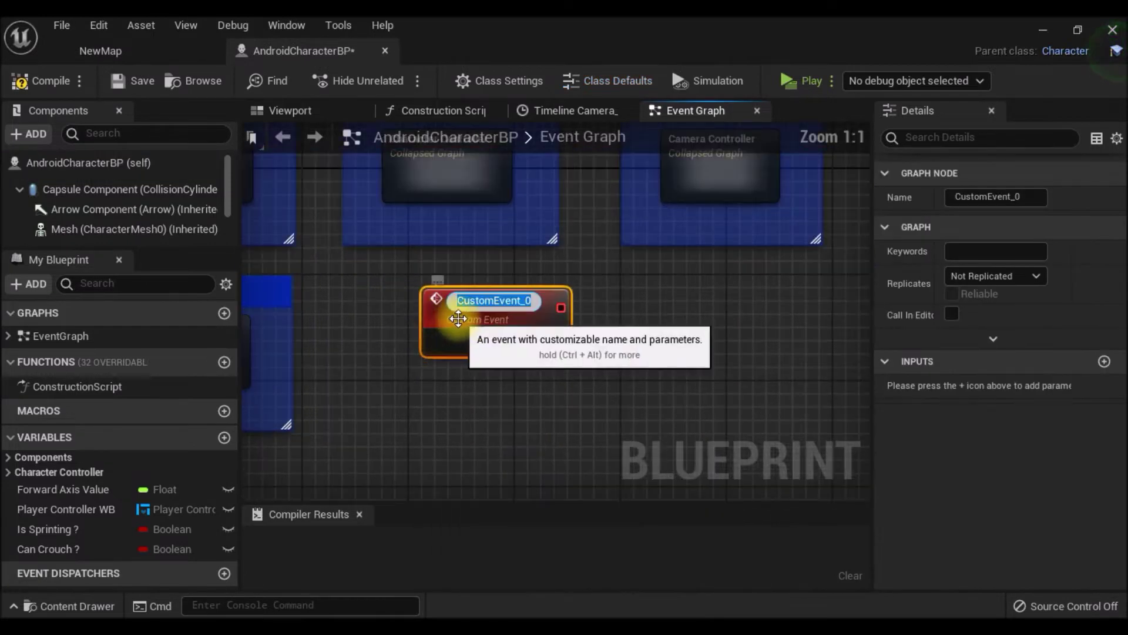
{"action": "type", "text": "Pickup Weapon"}
{"action": "key", "text": "Return"}
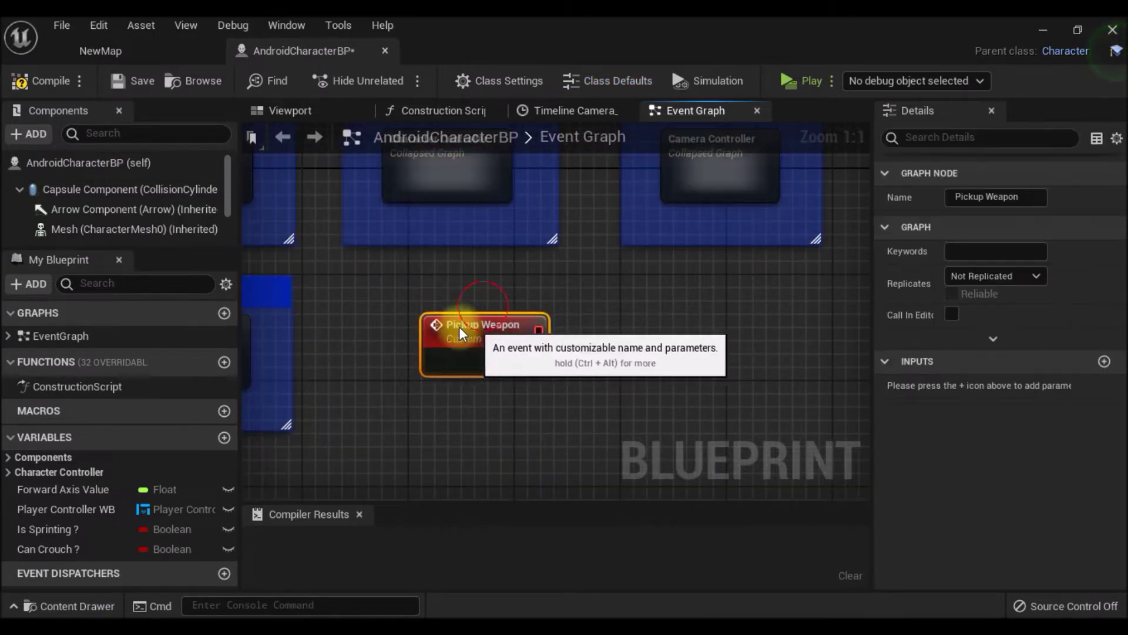
{"action": "left_click_drag", "start_coordinate": [459, 326], "coordinate": [420, 315]}
Give Pickup Weapon a WeaponRef input of type Weapon BP Object Reference
{"action": "left_click_drag", "start_coordinate": [875, 391], "coordinate": [825, 392]}
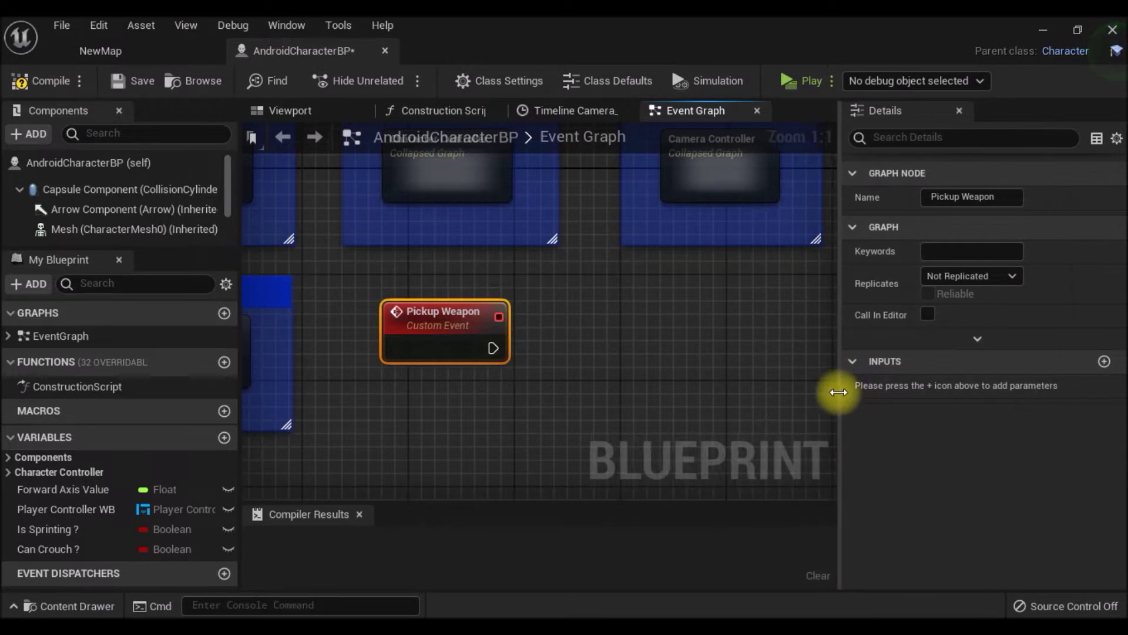
{"action": "left_click", "coordinate": [1104, 361]}
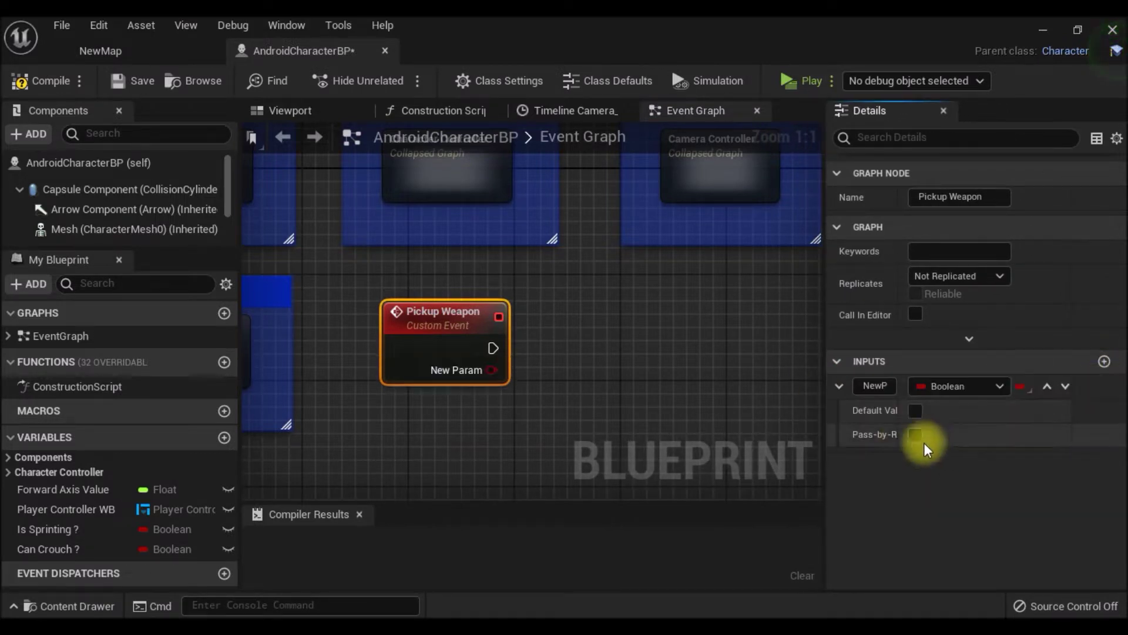
{"action": "left_click_drag", "start_coordinate": [827, 386], "coordinate": [569, 391]}
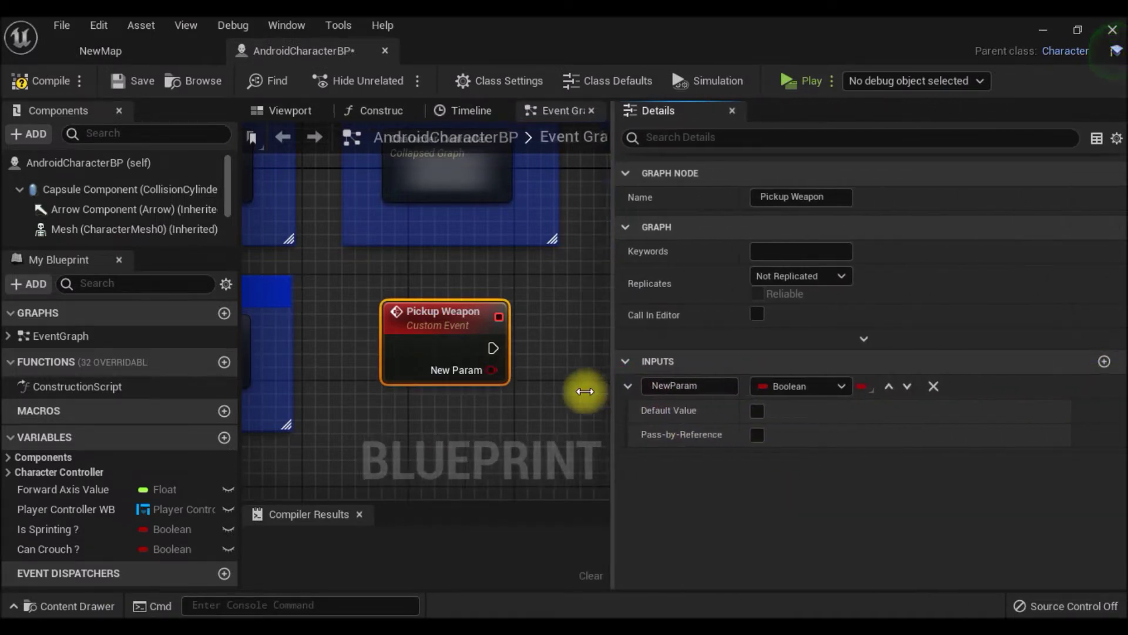
{"action": "left_click", "coordinate": [680, 386]}
{"action": "type", "text": "Weapon"}
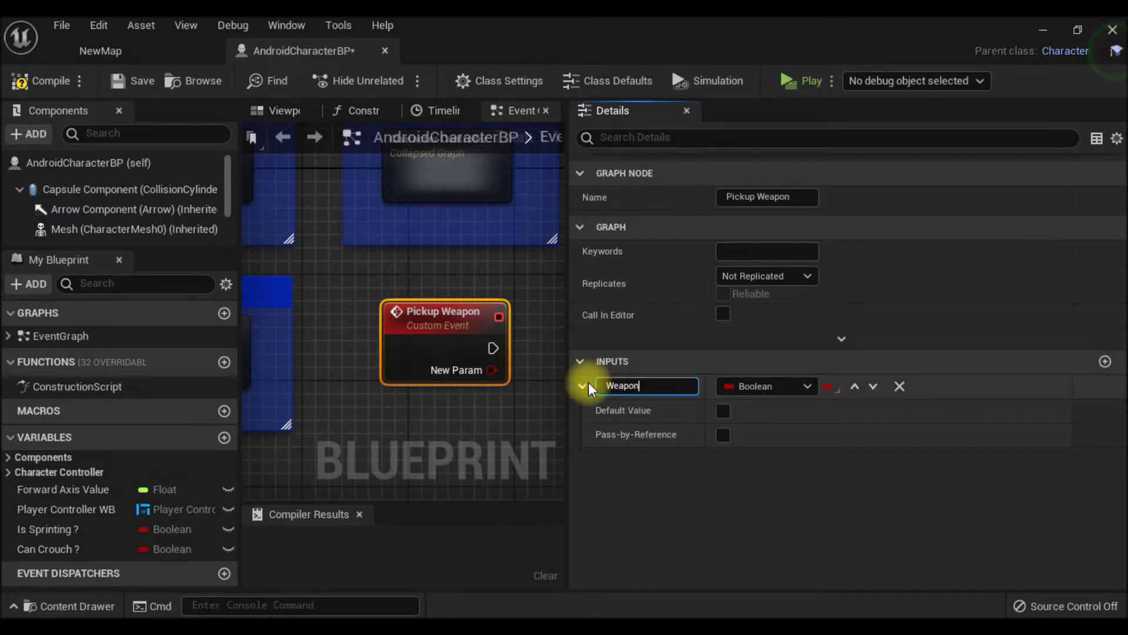
{"action": "type", "text": "Re"}
{"action": "type", "text": "f"}
{"action": "left_click", "coordinate": [764, 386]}
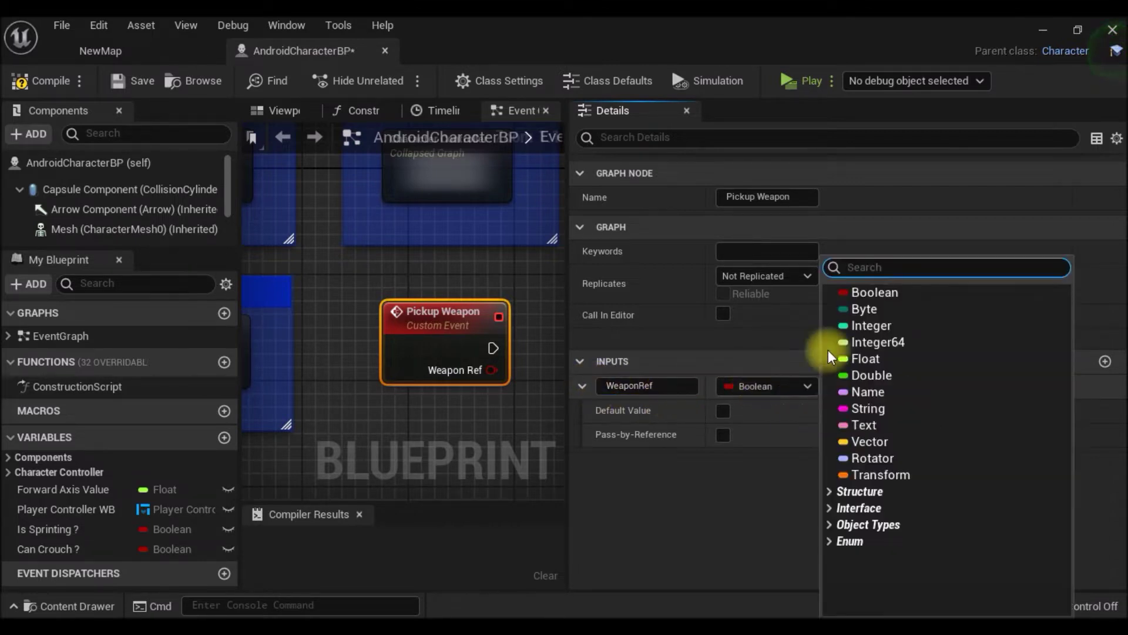
{"action": "type", "text": "wea"}
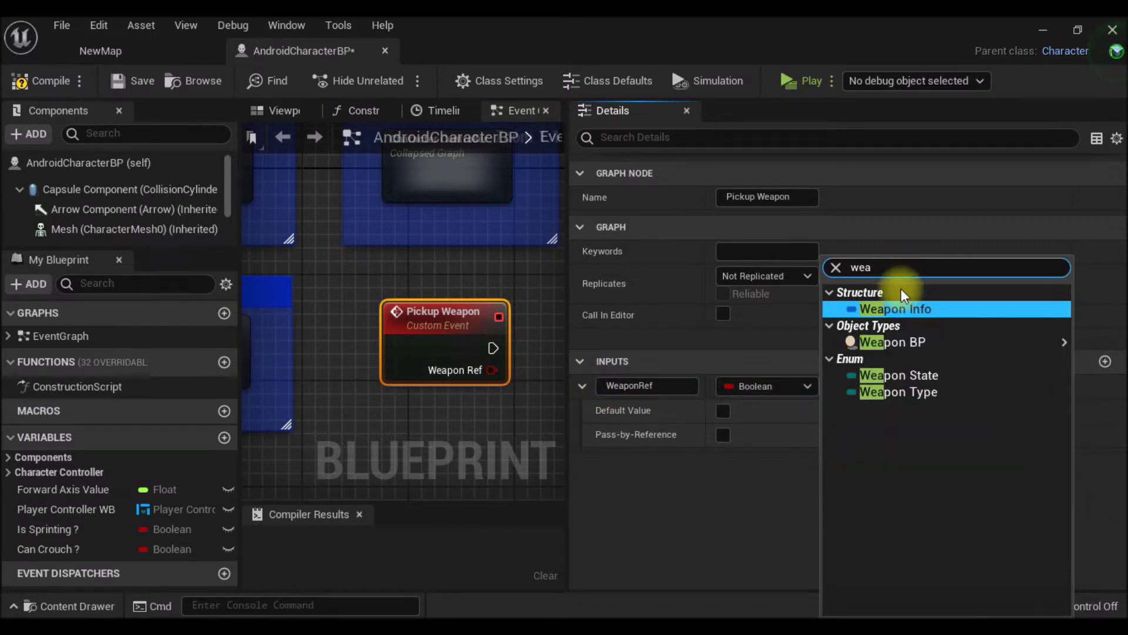
{"action": "mouse_move", "coordinate": [904, 342]}
{"action": "left_click", "coordinate": [758, 344]}
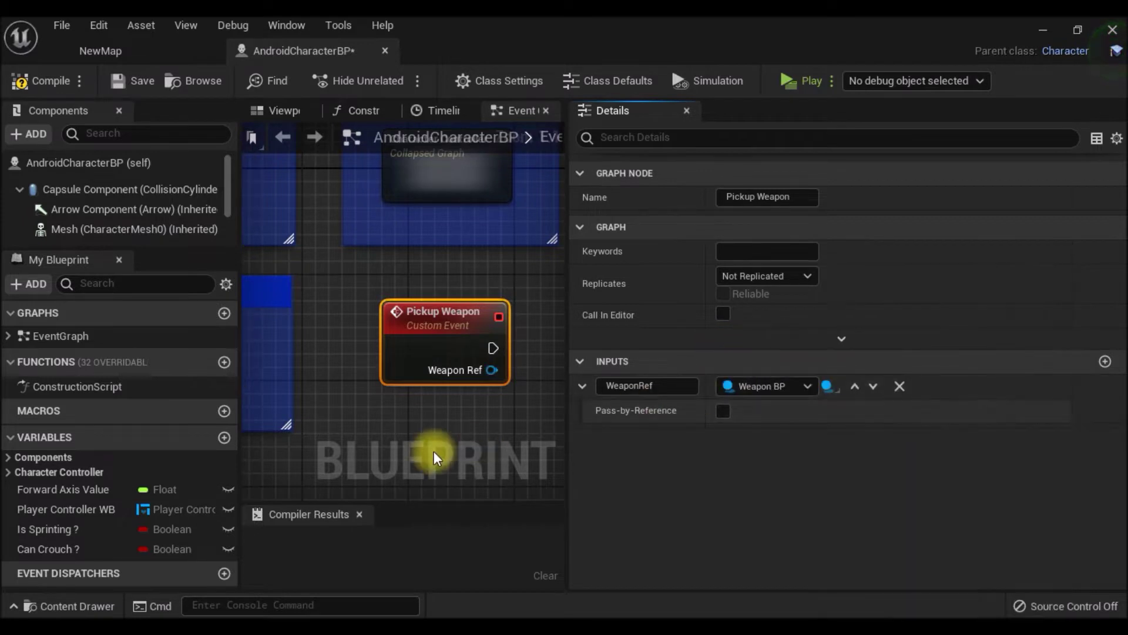
{"action": "right_click_drag", "start_coordinate": [470, 443], "coordinate": [382, 445]}
{"action": "left_click_drag", "start_coordinate": [566, 381], "coordinate": [767, 387]}
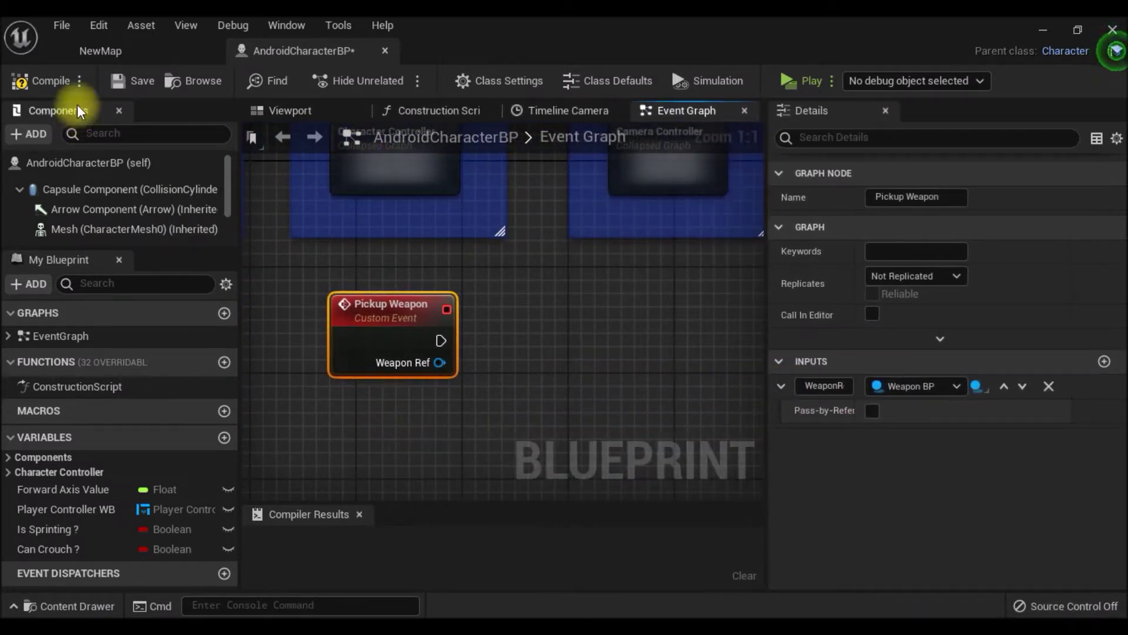
{"action": "left_click", "coordinate": [97, 50]}
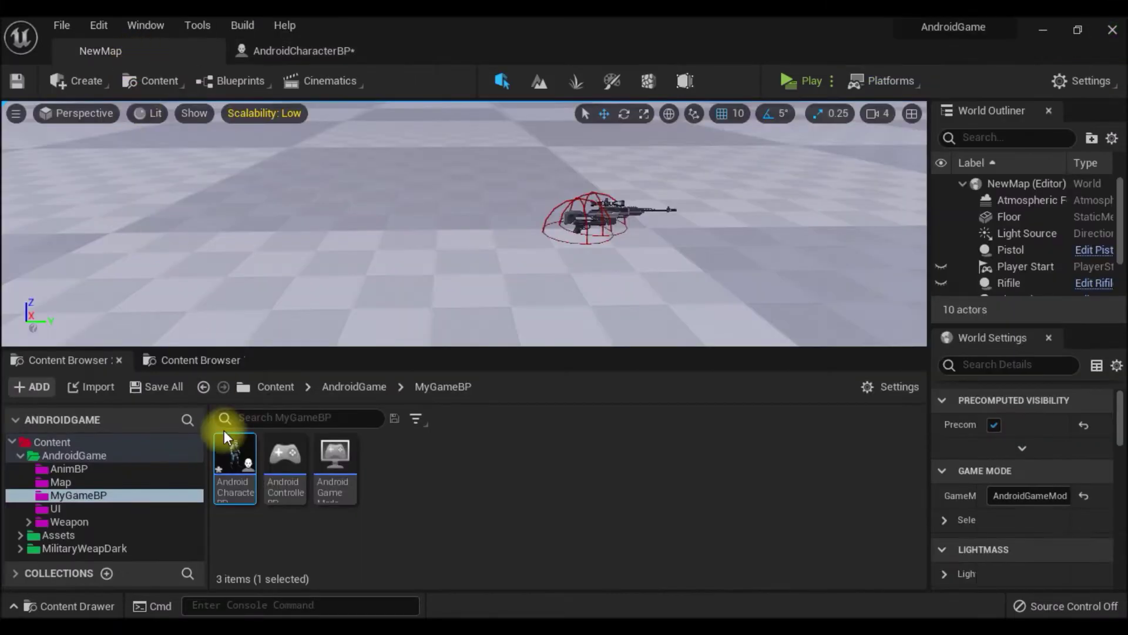
Open the WeaponBP blueprint from the Weapon > WeaponBP folder
{"action": "left_click", "coordinate": [98, 522]}
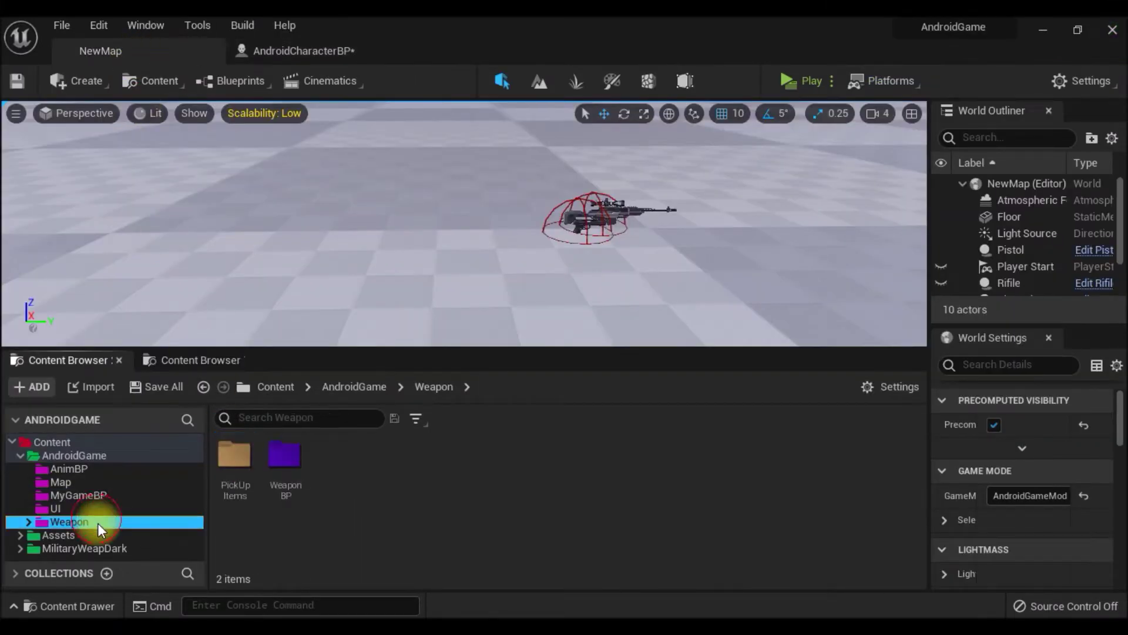
{"action": "double_click", "coordinate": [286, 488]}
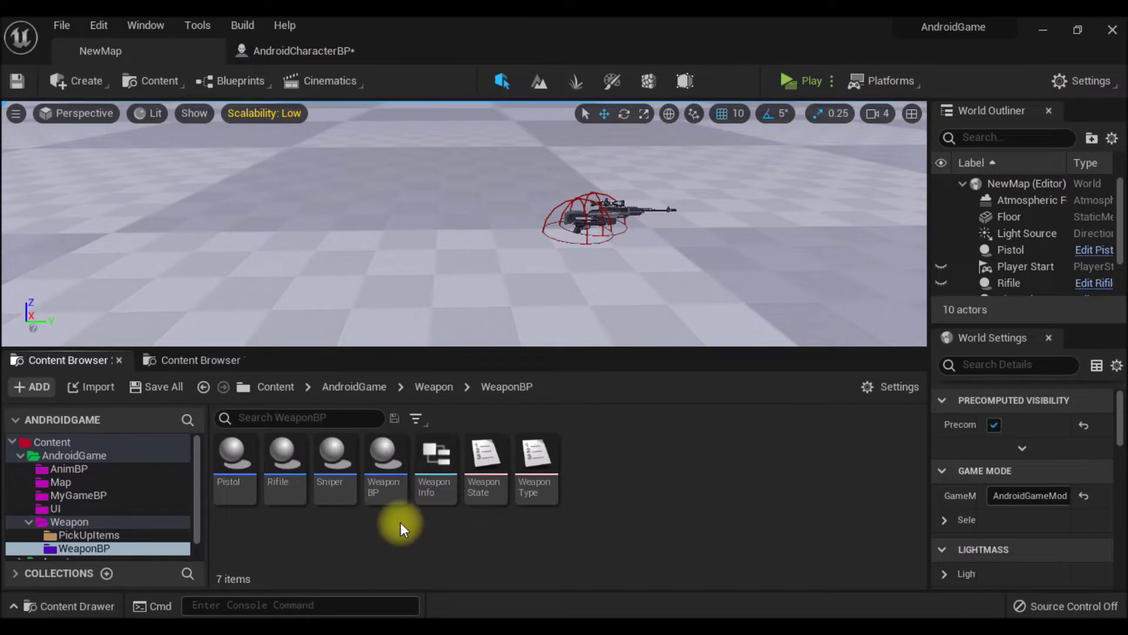
{"action": "double_click", "coordinate": [388, 491]}
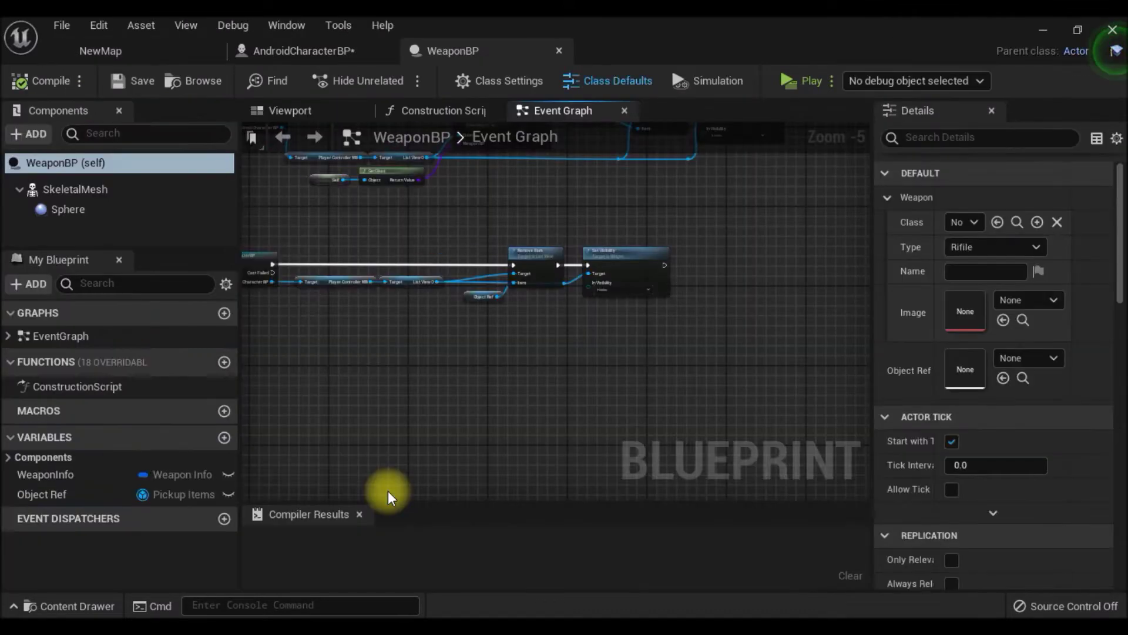
Locate the Construct Pickup Items Object class asset and open PickupItemsObject
{"action": "scroll", "coordinate": [530, 323], "scroll_direction": "up", "scroll_amount": 4}
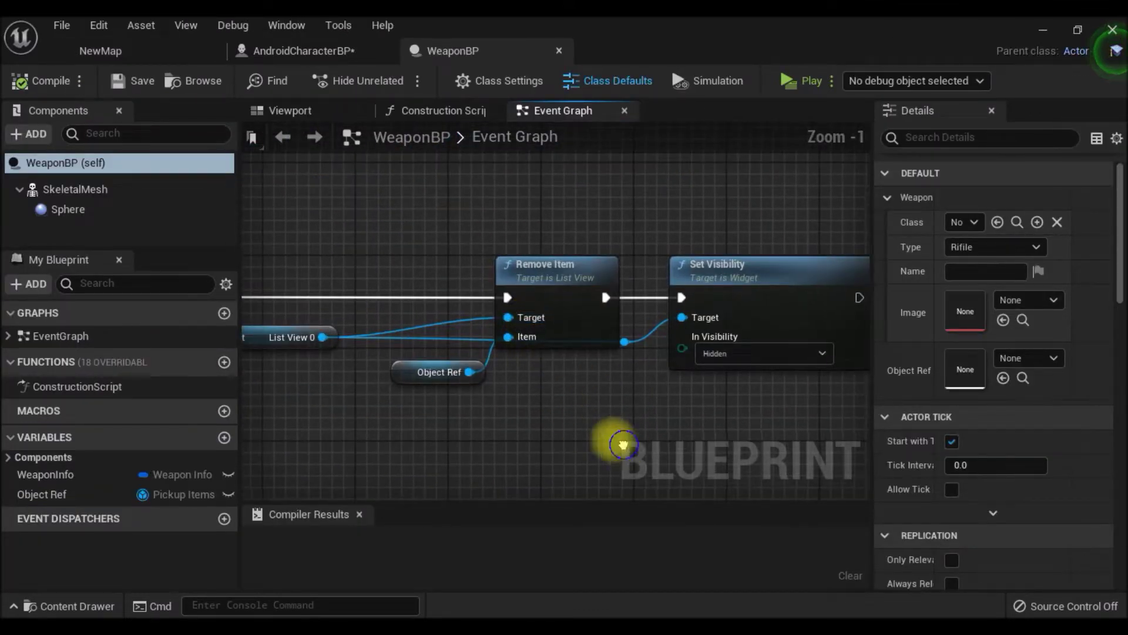
{"action": "scroll", "coordinate": [592, 297], "scroll_direction": "down", "scroll_amount": 3}
{"action": "scroll", "coordinate": [574, 382], "scroll_direction": "up", "scroll_amount": 2}
{"action": "scroll", "coordinate": [541, 315], "scroll_direction": "up", "scroll_amount": 2}
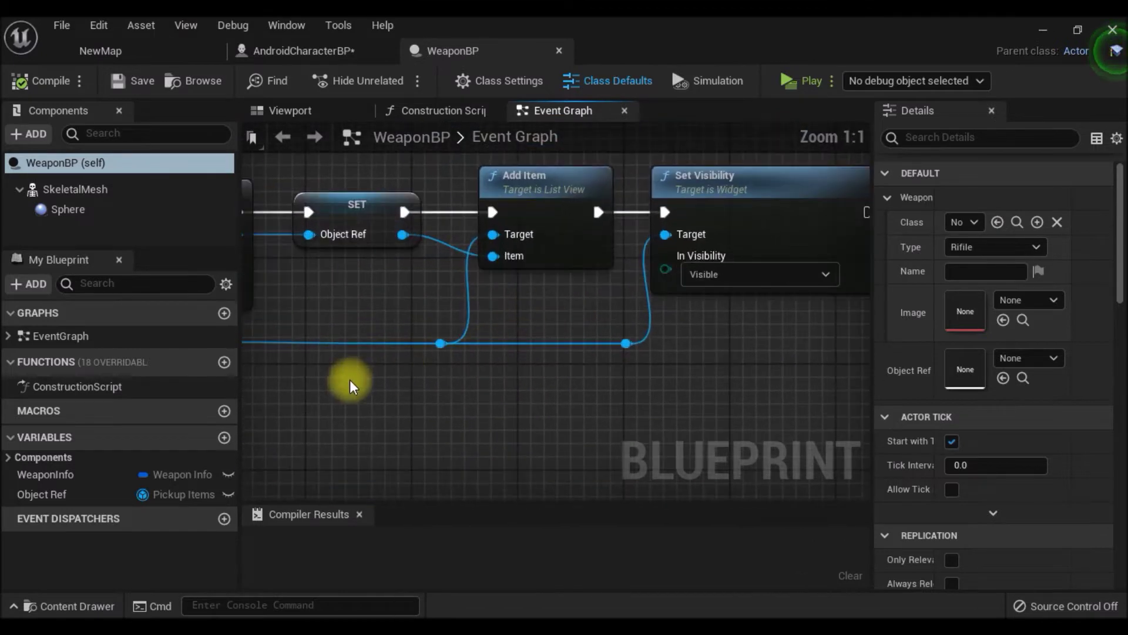
{"action": "right_click_drag", "start_coordinate": [351, 385], "coordinate": [709, 323]}
{"action": "right_click_drag", "start_coordinate": [623, 335], "coordinate": [559, 352]}
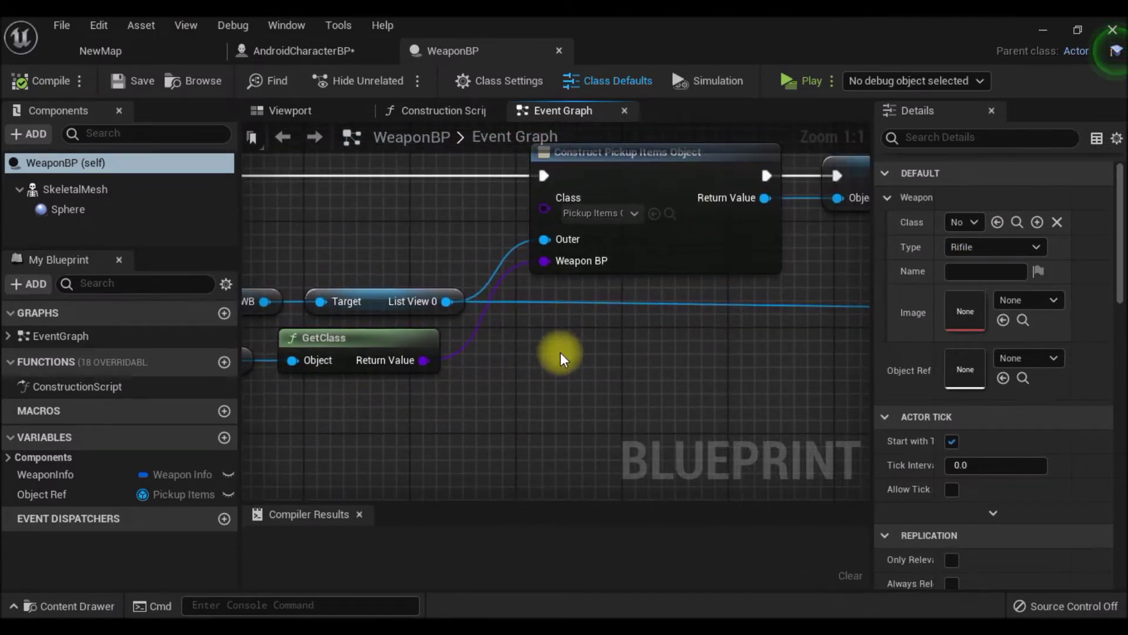
{"action": "left_click", "coordinate": [671, 210]}
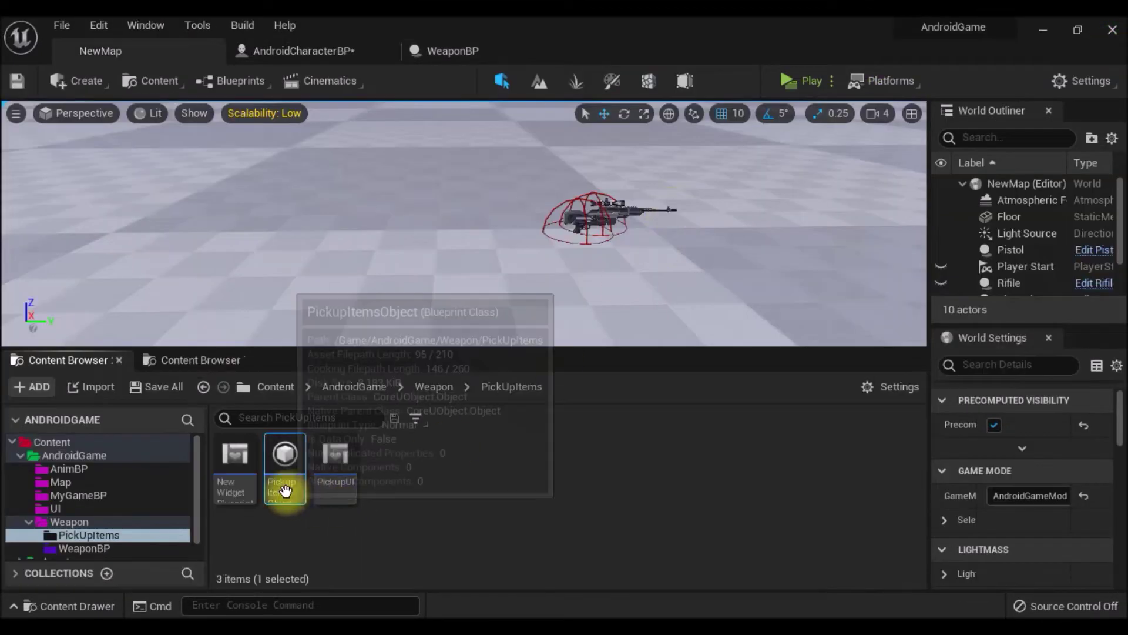
{"action": "double_click", "coordinate": [285, 490]}
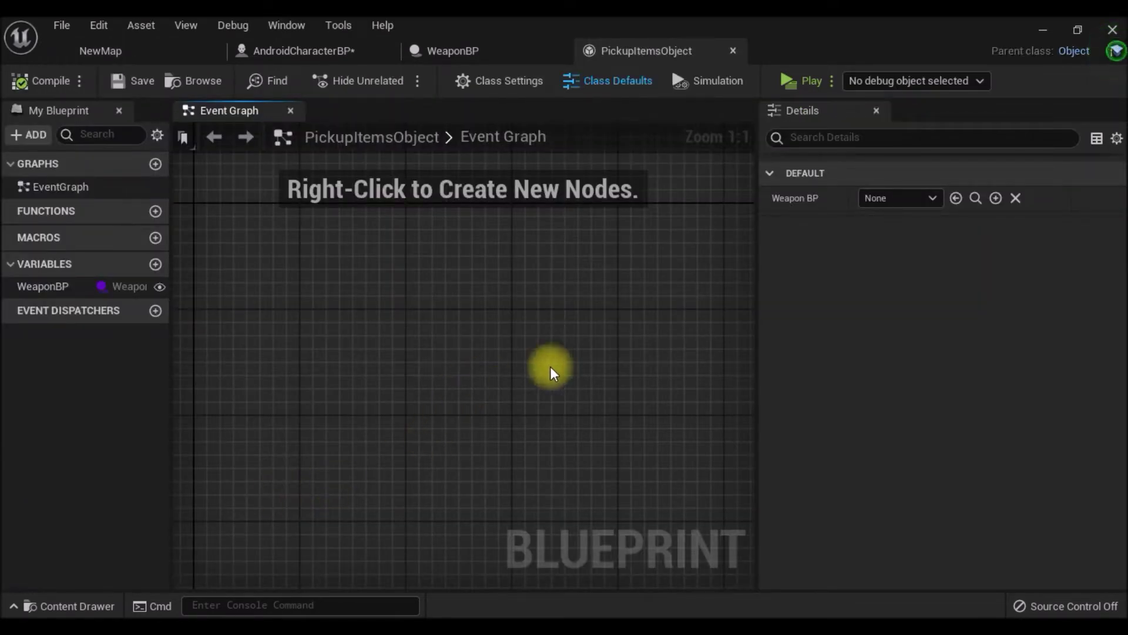
Retype the WeaponBP variable as a Weapon BP object reference and compile PickupItemsObject
{"action": "left_click", "coordinate": [118, 291]}
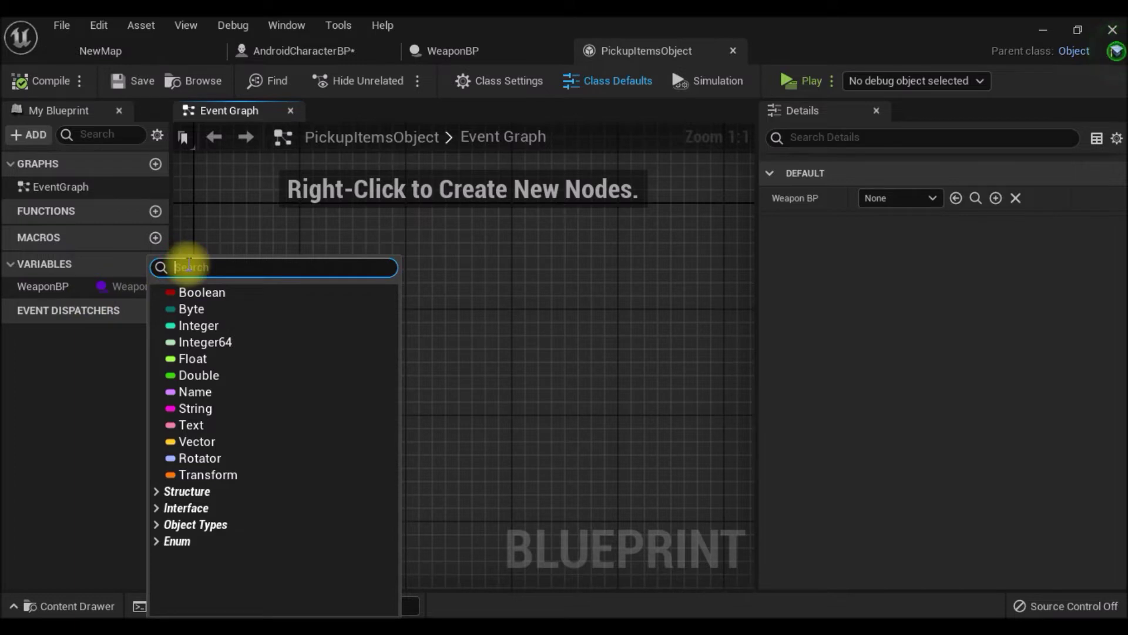
{"action": "type", "text": "wea"}
{"action": "mouse_move", "coordinate": [211, 342]}
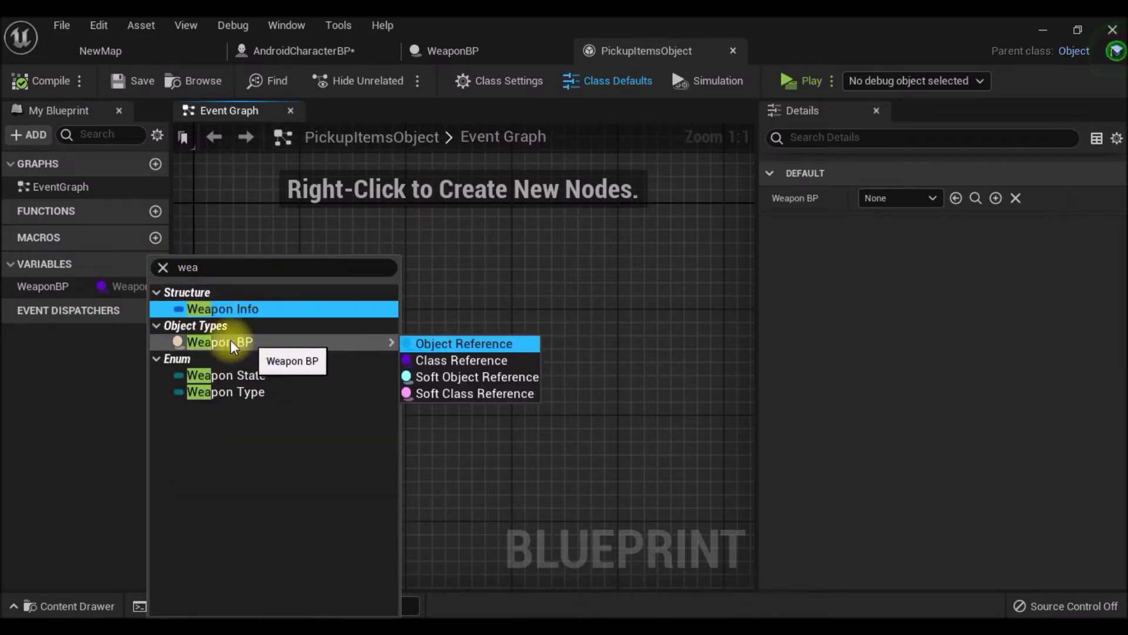
{"action": "left_click", "coordinate": [432, 344]}
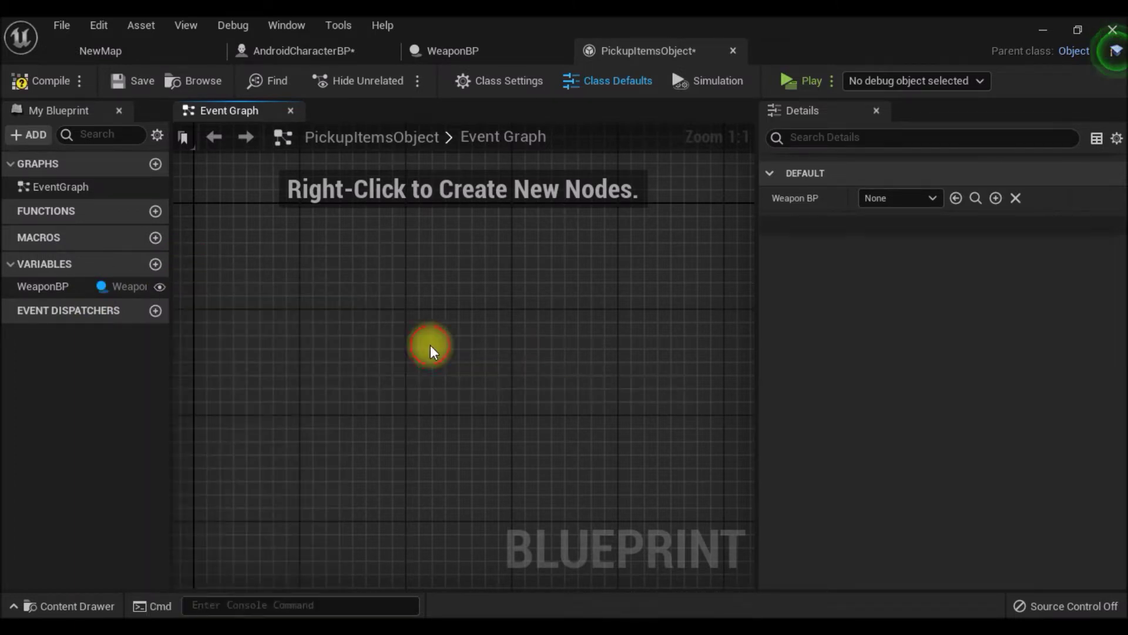
{"action": "left_click", "coordinate": [40, 82]}
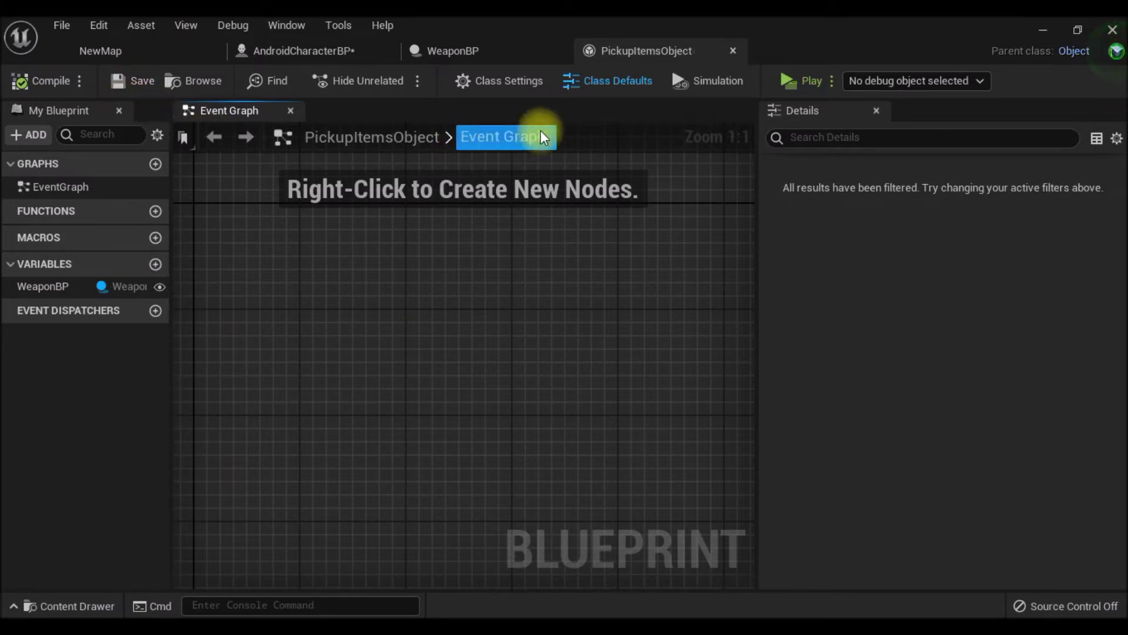
{"action": "left_click", "coordinate": [487, 51]}
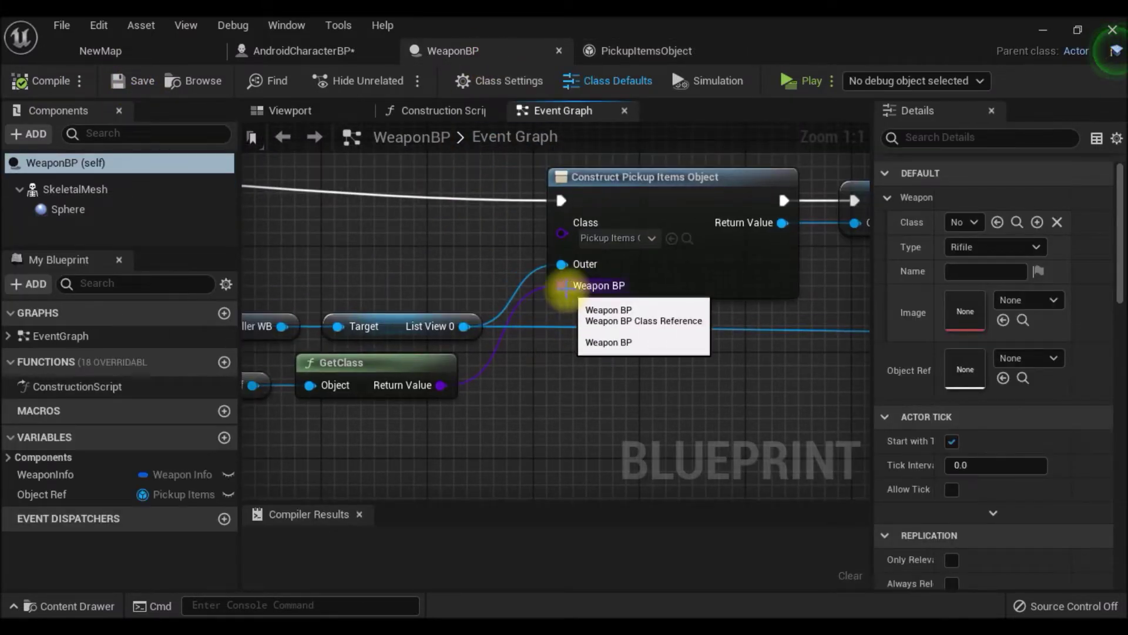
Break the Weapon BP pin link, delete GetClass, and refresh the construct node
{"action": "right_click", "coordinate": [566, 288]}
{"action": "left_click", "coordinate": [599, 340]}
{"action": "left_click", "coordinate": [386, 366]}
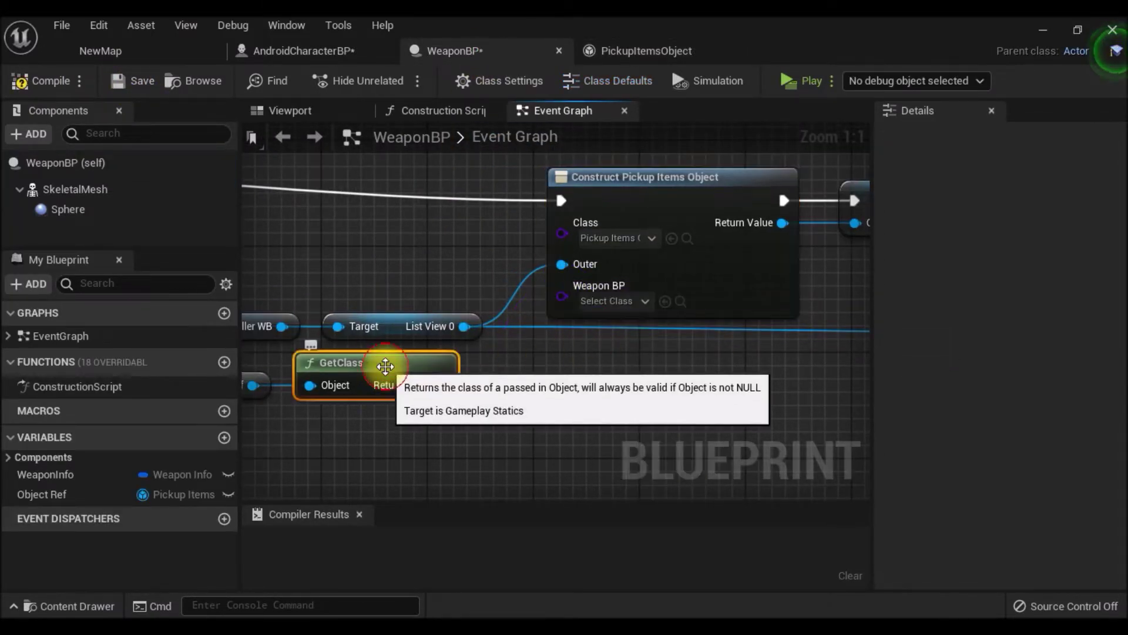
{"action": "key", "text": "Delete"}
{"action": "right_click", "coordinate": [661, 186]}
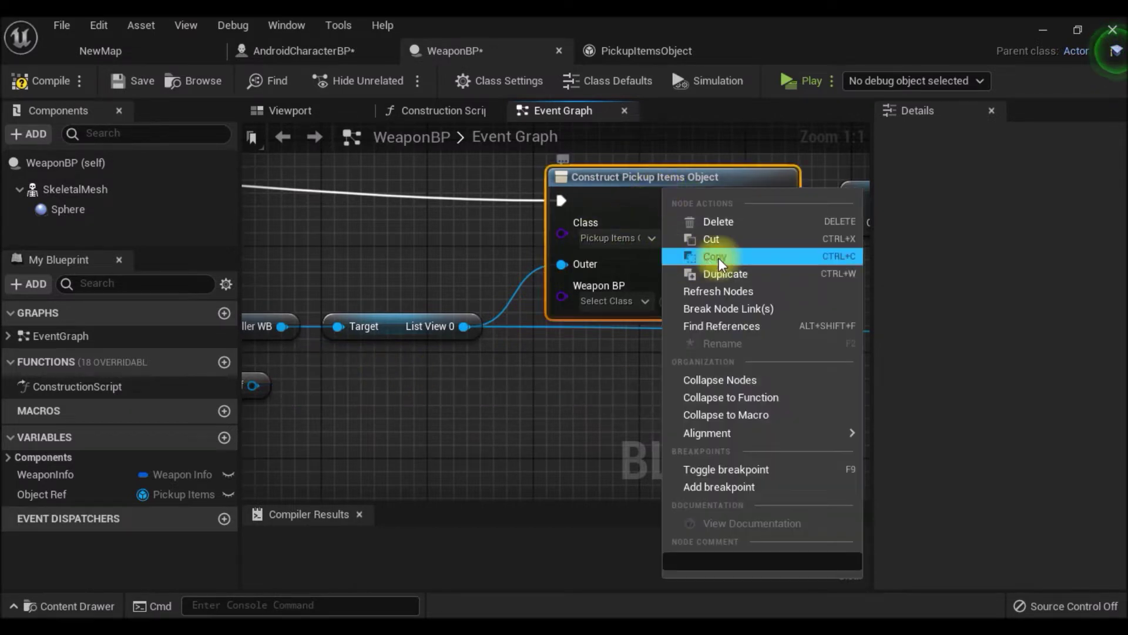
{"action": "left_click", "coordinate": [708, 290]}
Wire Self into the construct node's Weapon BP input, then compile and save WeaponBP
{"action": "right_click_drag", "start_coordinate": [535, 369], "coordinate": [643, 370]}
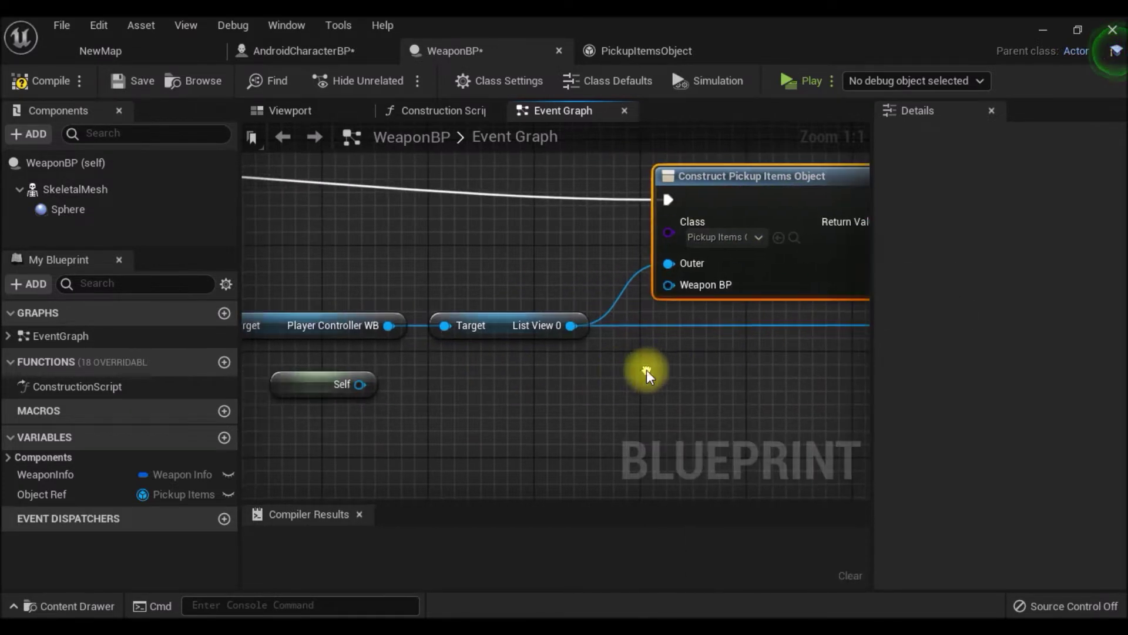
{"action": "mouse_move", "coordinate": [303, 381]}
{"action": "left_mouse_down"}
{"action": "mouse_move", "coordinate": [527, 362]}
{"action": "mouse_move", "coordinate": [674, 288]}
{"action": "left_mouse_up"}
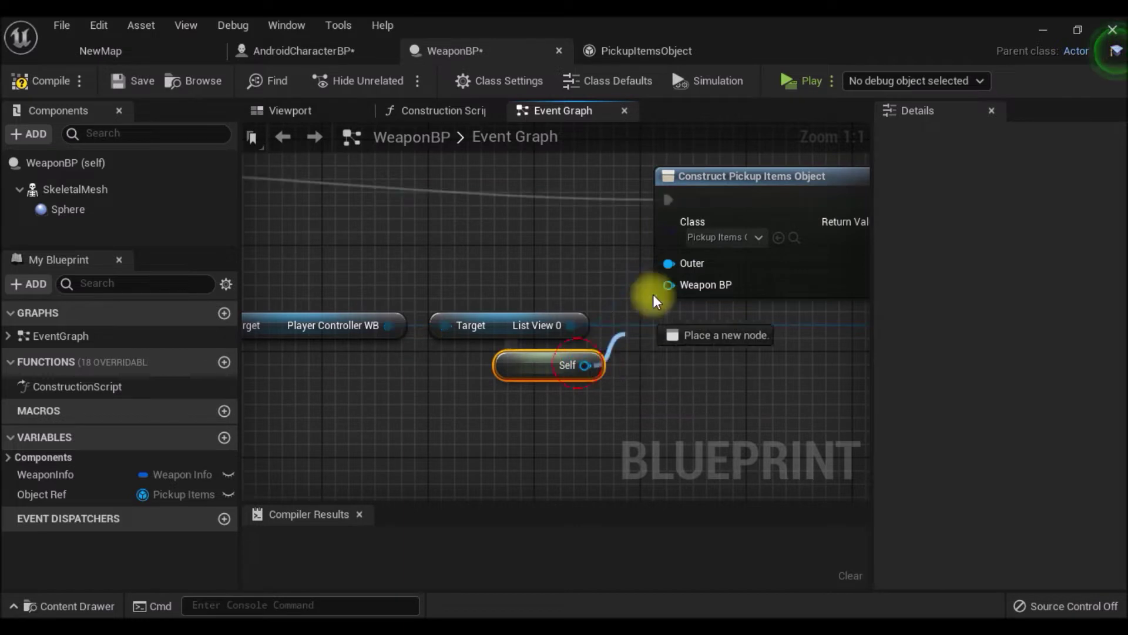
{"action": "left_click", "coordinate": [36, 81]}
{"action": "left_click", "coordinate": [133, 79]}
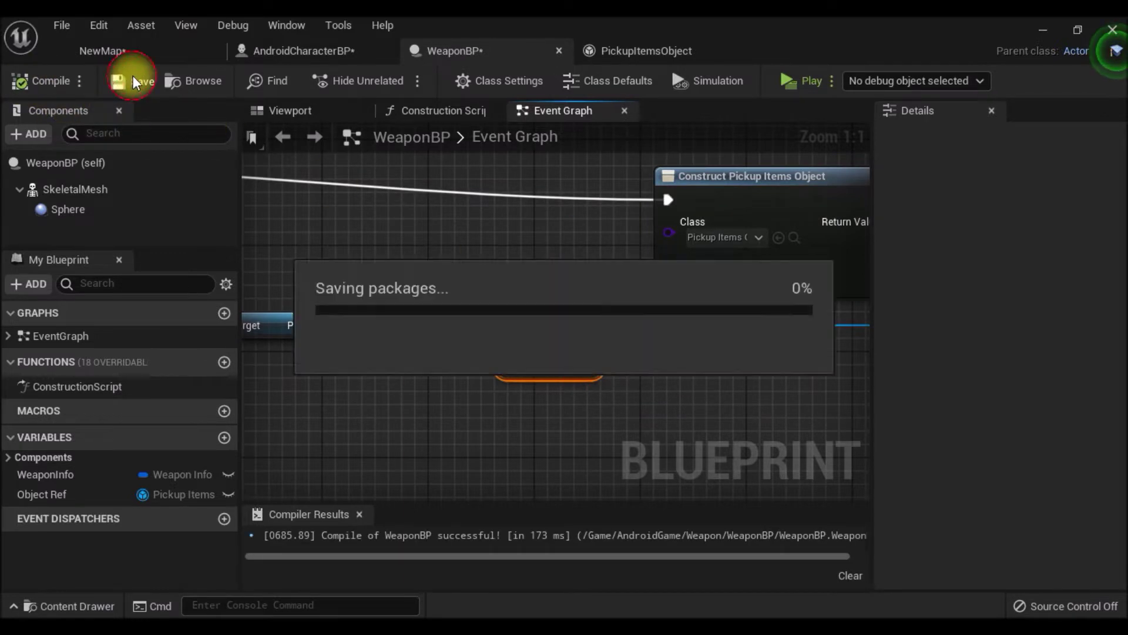
{"action": "right_click_drag", "start_coordinate": [696, 403], "coordinate": [604, 412]}
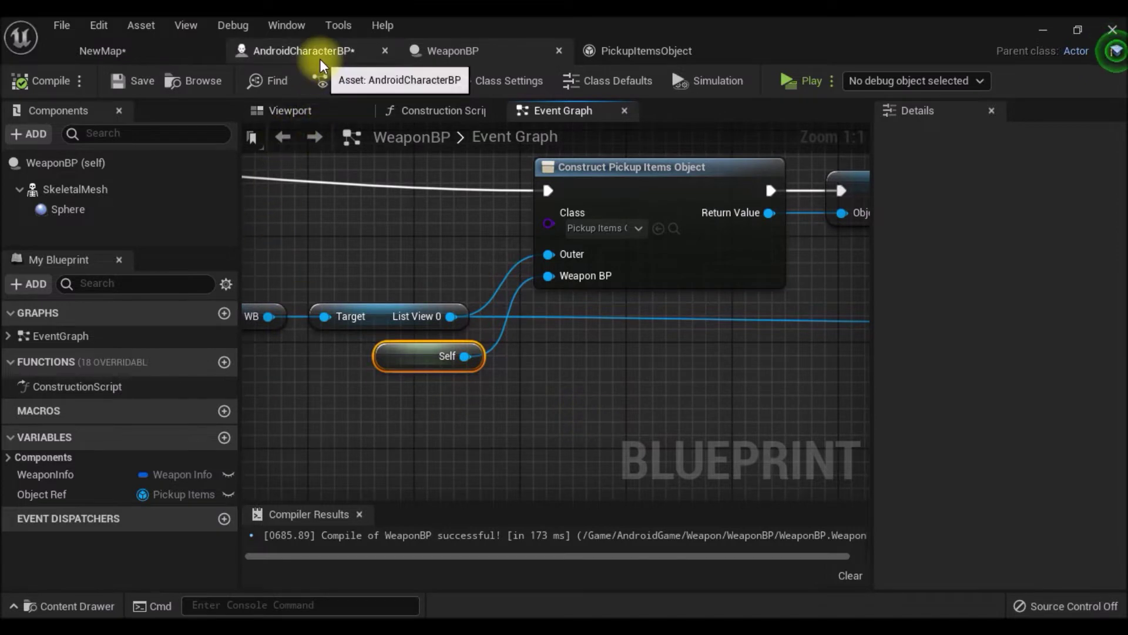
Compile and save AndroidCharacterBP
{"action": "left_click", "coordinate": [321, 58]}
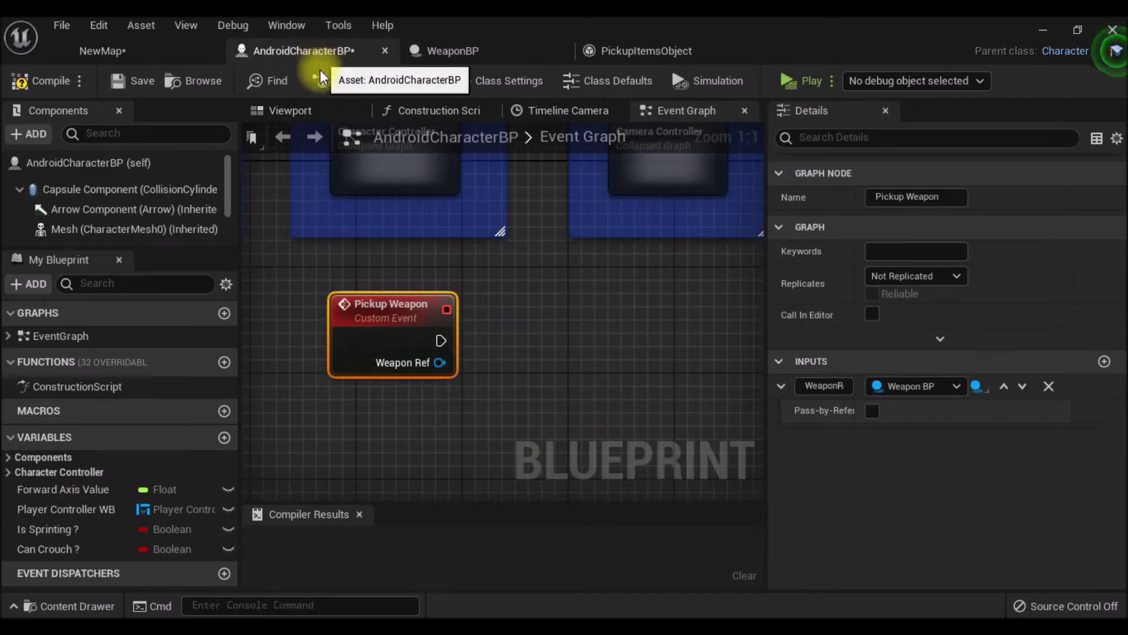
{"action": "left_click", "coordinate": [49, 85]}
{"action": "left_click", "coordinate": [136, 80]}
{"action": "left_click", "coordinate": [101, 51]}
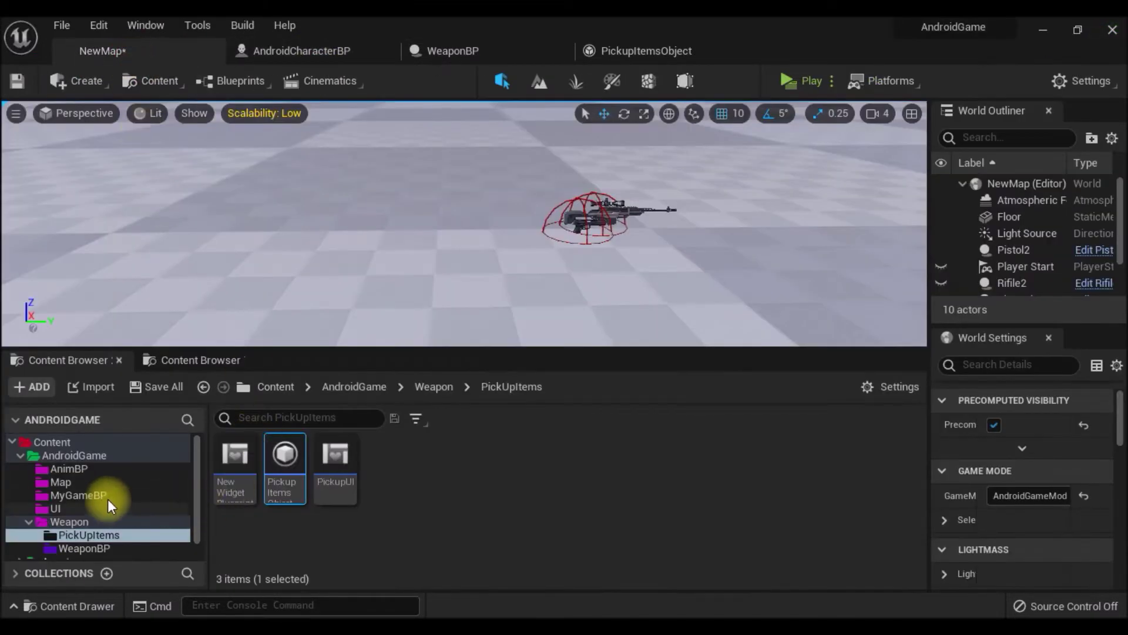
Open the PlayerControllerWB widget blueprint from the UI folder
{"action": "scroll", "coordinate": [108, 499], "scroll_direction": "down", "scroll_amount": 1}
{"action": "left_click", "coordinate": [73, 483]}
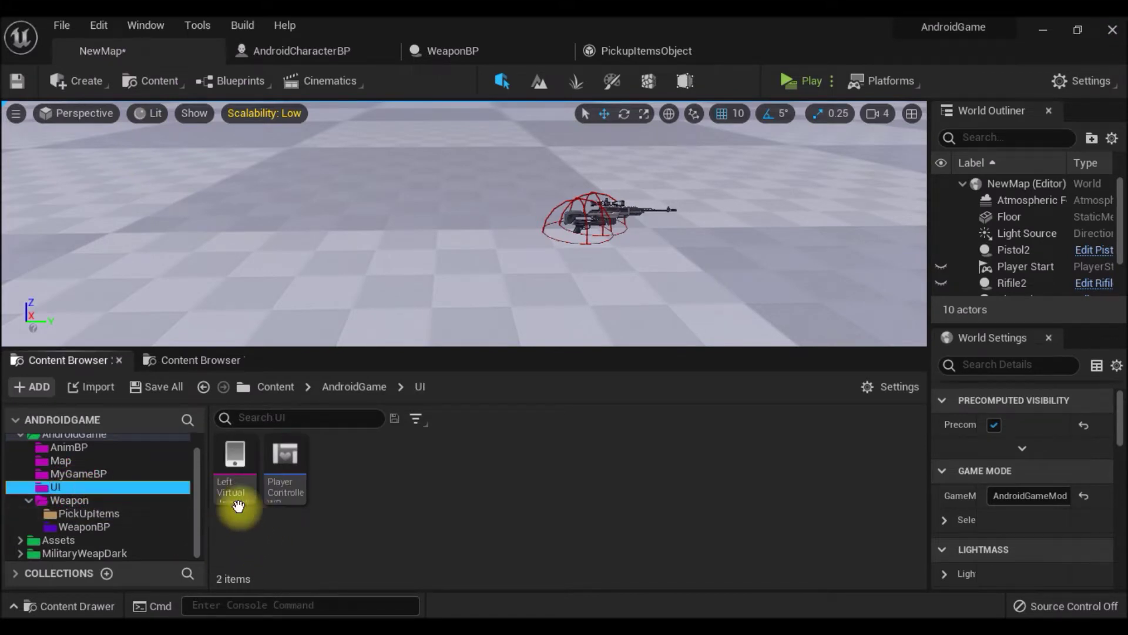
{"action": "double_click", "coordinate": [294, 492]}
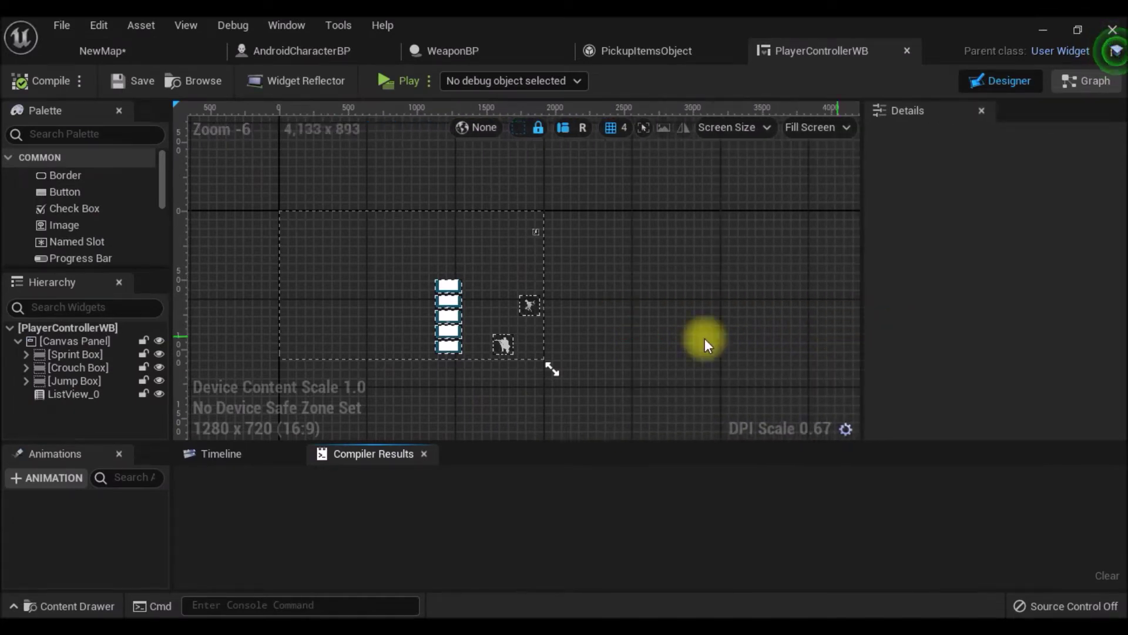
Add an On Item Clicked event for the ListView_0 widget
{"action": "left_click", "coordinate": [451, 309]}
{"action": "left_click_drag", "start_coordinate": [1118, 205], "coordinate": [1116, 403]}
{"action": "left_click_drag", "start_coordinate": [861, 279], "coordinate": [501, 281]}
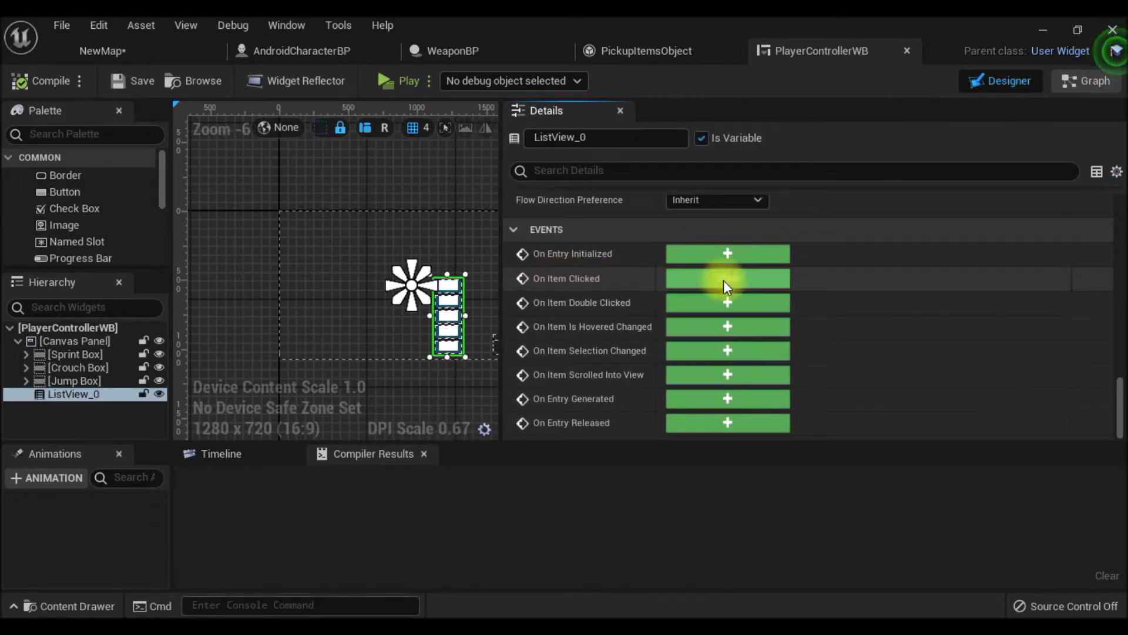
{"action": "left_click", "coordinate": [725, 277]}
{"action": "left_click_drag", "start_coordinate": [615, 326], "coordinate": [665, 307]}
Cast the clicked Item to PickupItemsObject using a 'cast to item' search
{"action": "type", "text": "c"}
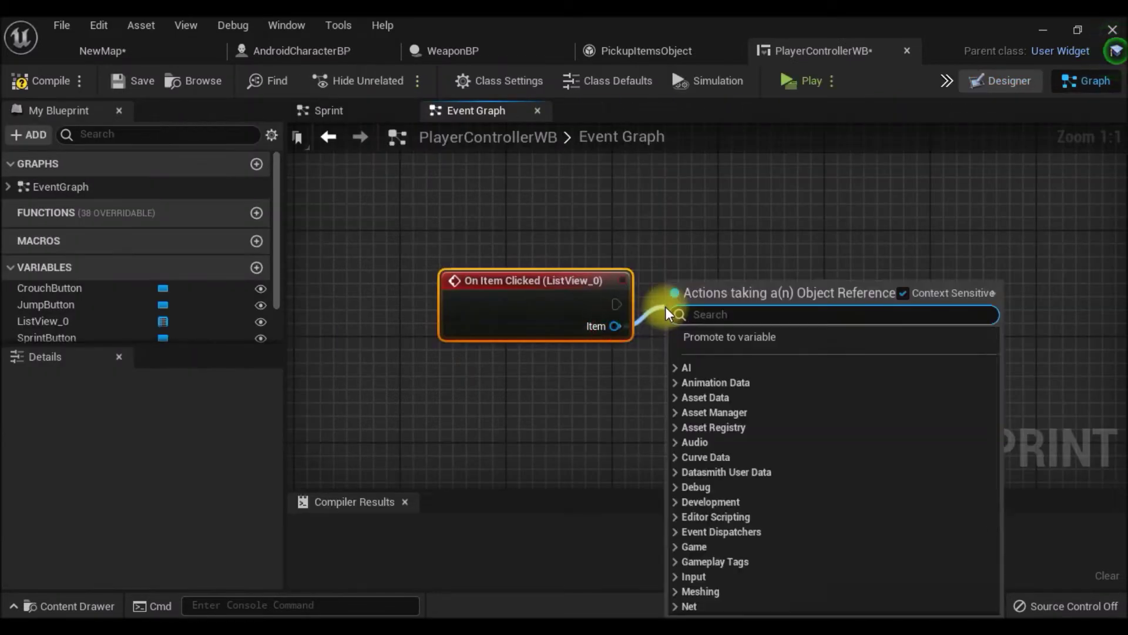
{"action": "type", "text": "ast"}
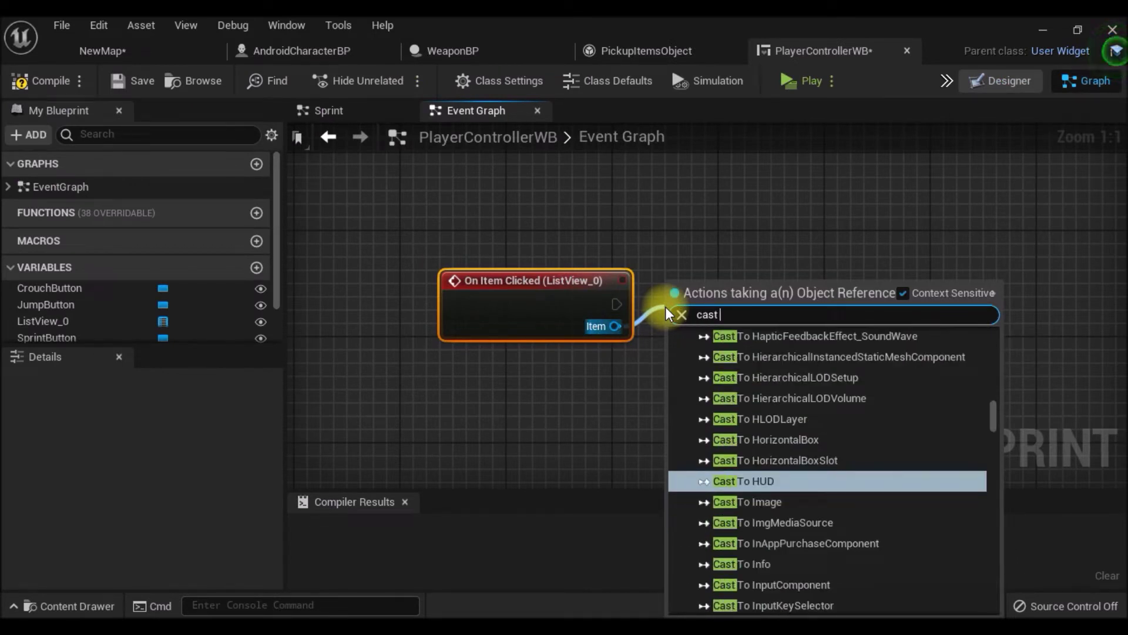
{"action": "type", "text": " to "}
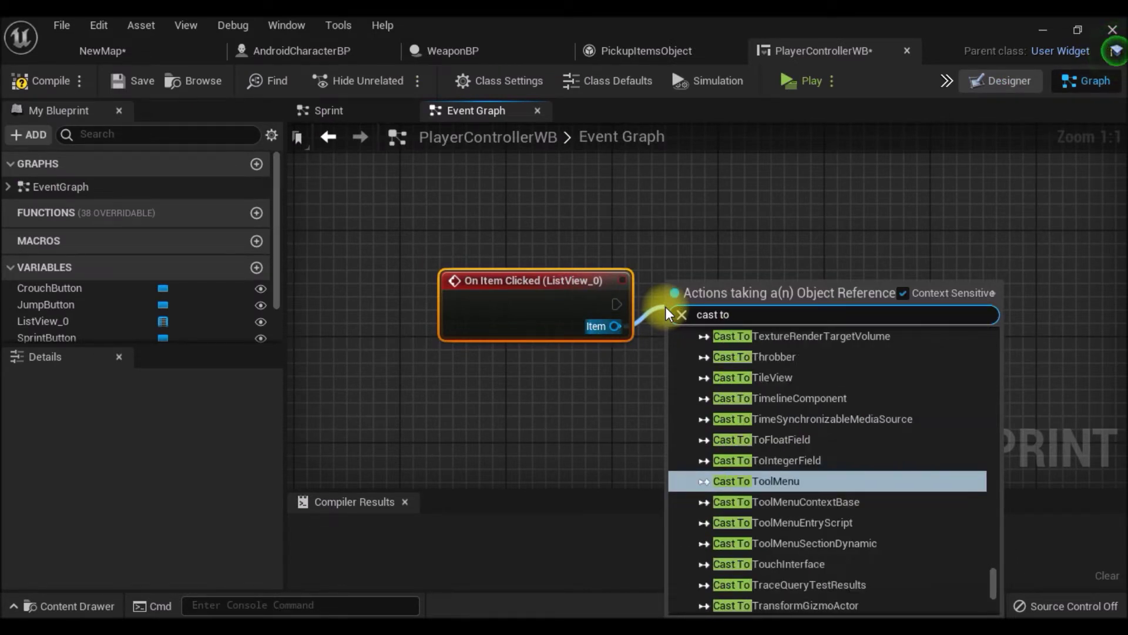
{"action": "type", "text": "obj"}
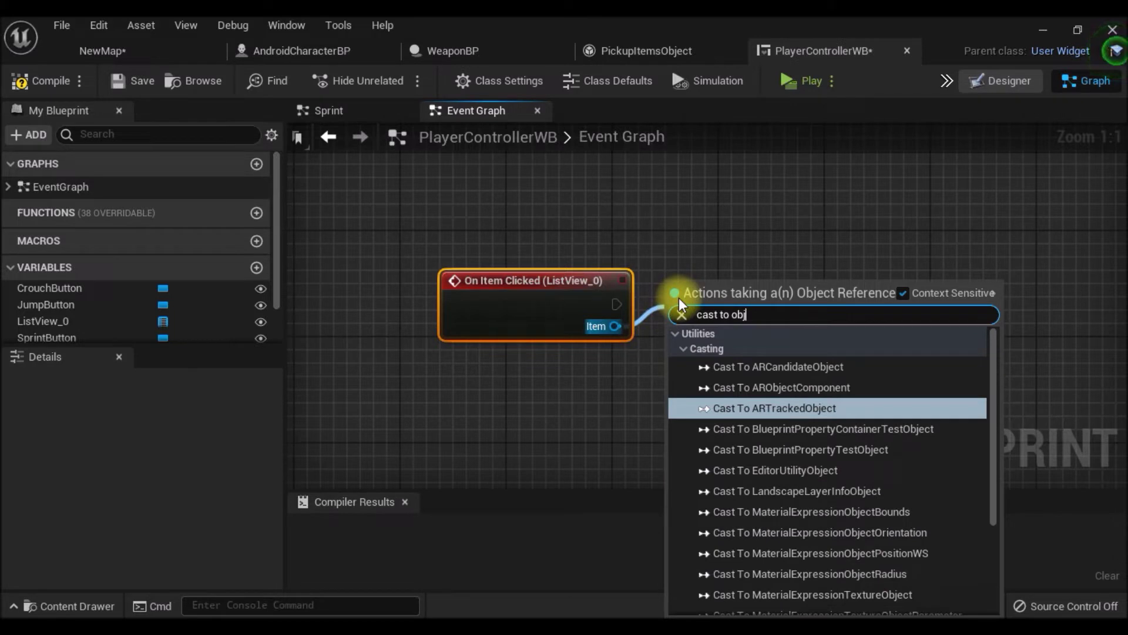
{"action": "type", "text": "ect"}
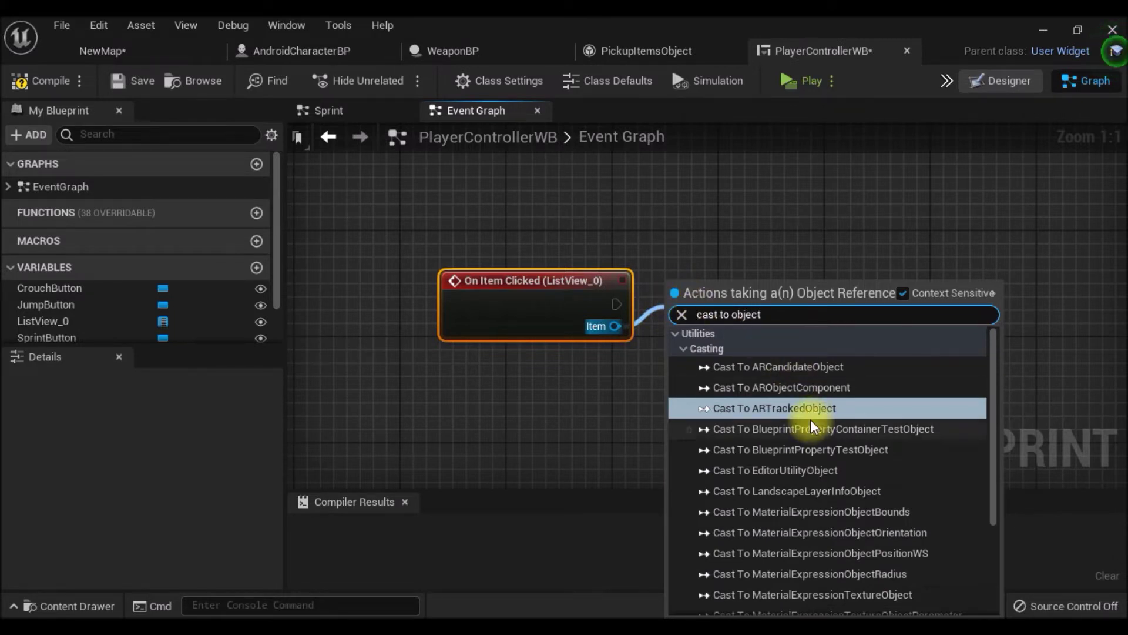
{"action": "key", "text": "BackSpace"}
{"action": "key", "text": "BackSpace"}
{"action": "key", "text": "BackSpace"}
{"action": "key", "text": "BackSpace"}
{"action": "key", "text": "BackSpace"}
{"action": "key", "text": "BackSpace"}
{"action": "type", "text": "i"}
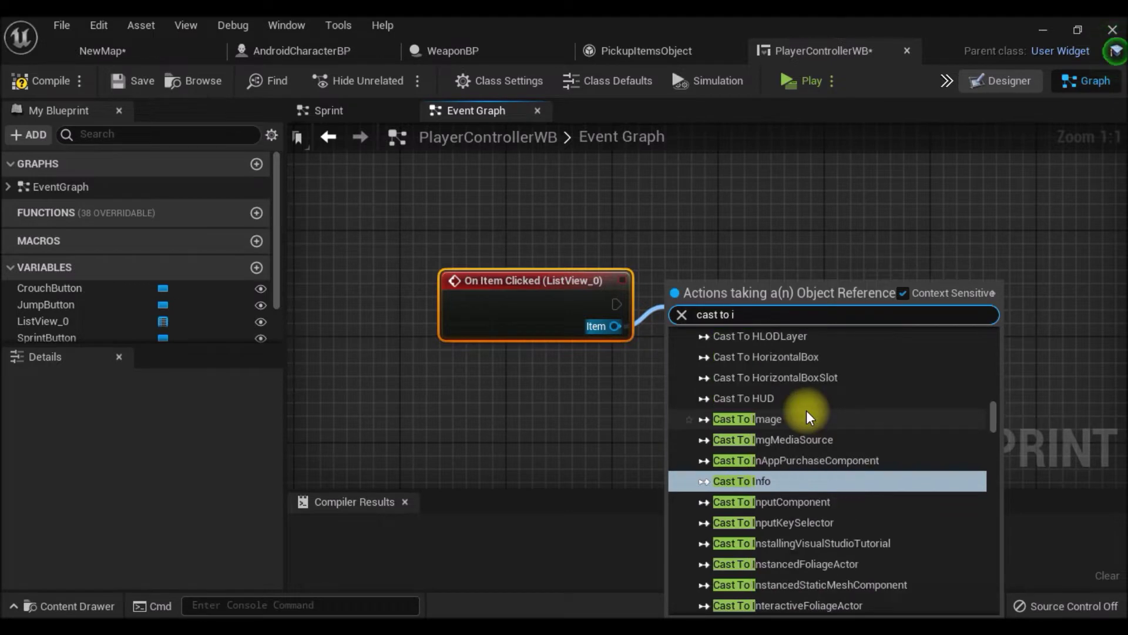
{"action": "type", "text": "tem"}
{"action": "left_click", "coordinate": [822, 376]}
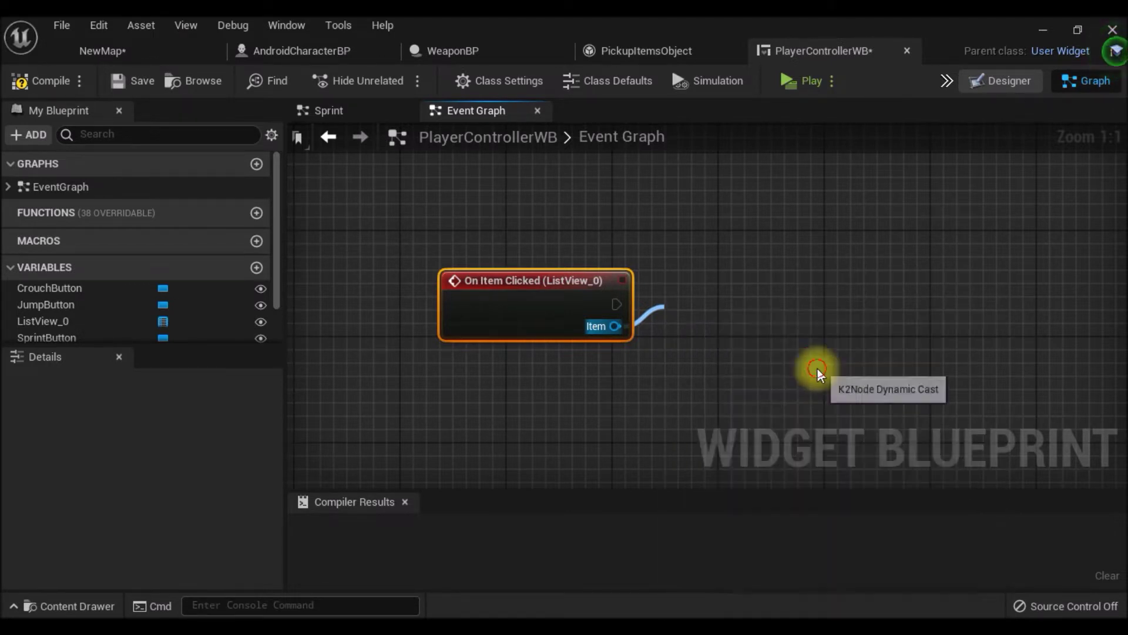
{"action": "left_click_drag", "start_coordinate": [738, 342], "coordinate": [724, 311]}
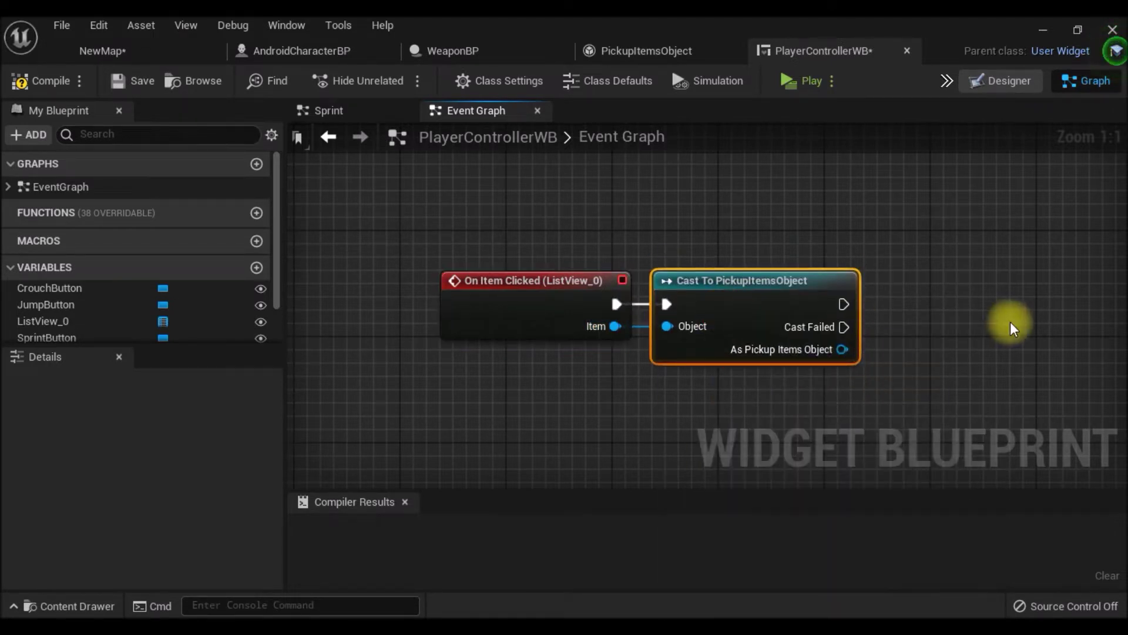
Get the Weapon BP variable from the cast's As Pickup Items Object output
{"action": "right_click_drag", "start_coordinate": [883, 378], "coordinate": [632, 348]}
{"action": "left_click_drag", "start_coordinate": [631, 344], "coordinate": [649, 358]}
{"action": "type", "text": "wea"}
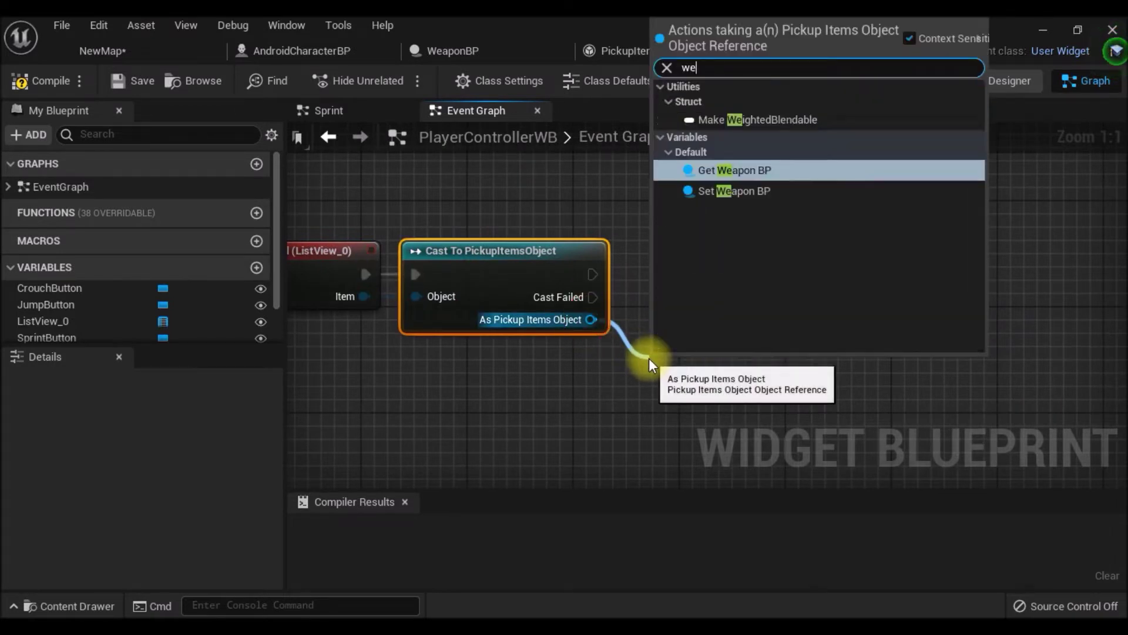
{"action": "left_click", "coordinate": [730, 121]}
Add an Is Valid check on Weapon BP, executed after the successful cast
{"action": "left_click_drag", "start_coordinate": [800, 373], "coordinate": [849, 304]}
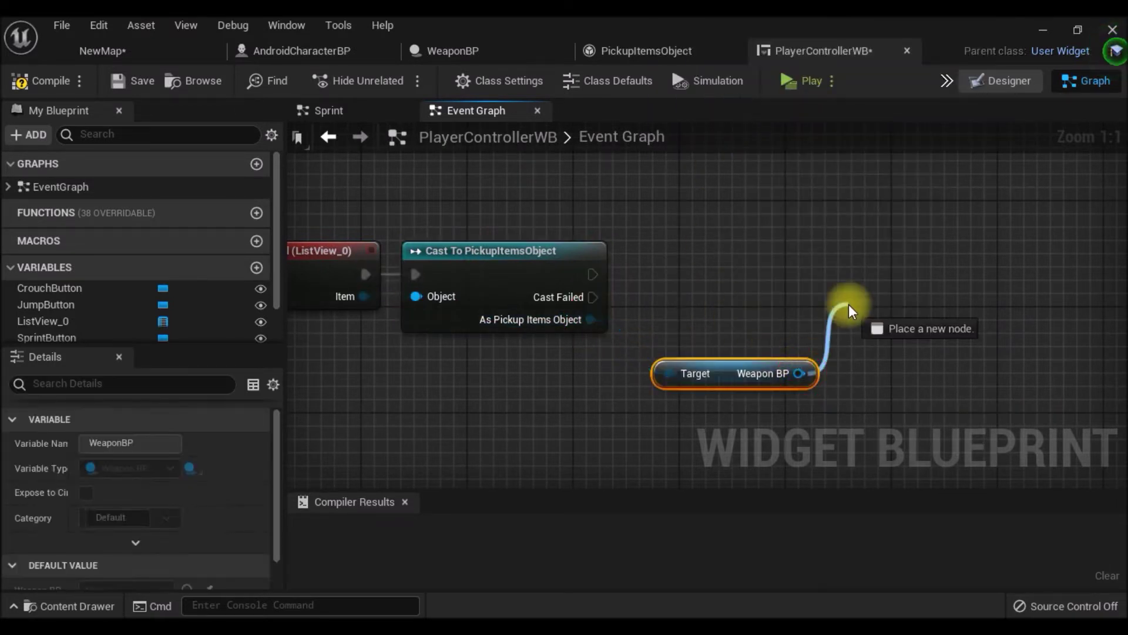
{"action": "type", "text": "is v"}
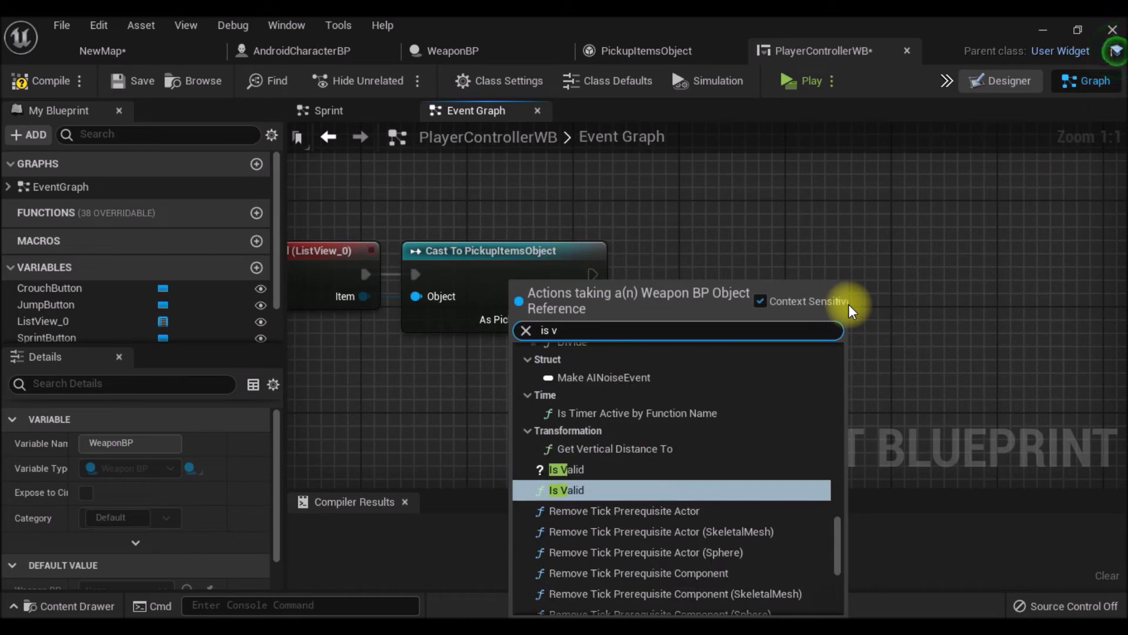
{"action": "type", "text": "a"}
{"action": "left_click", "coordinate": [594, 474]}
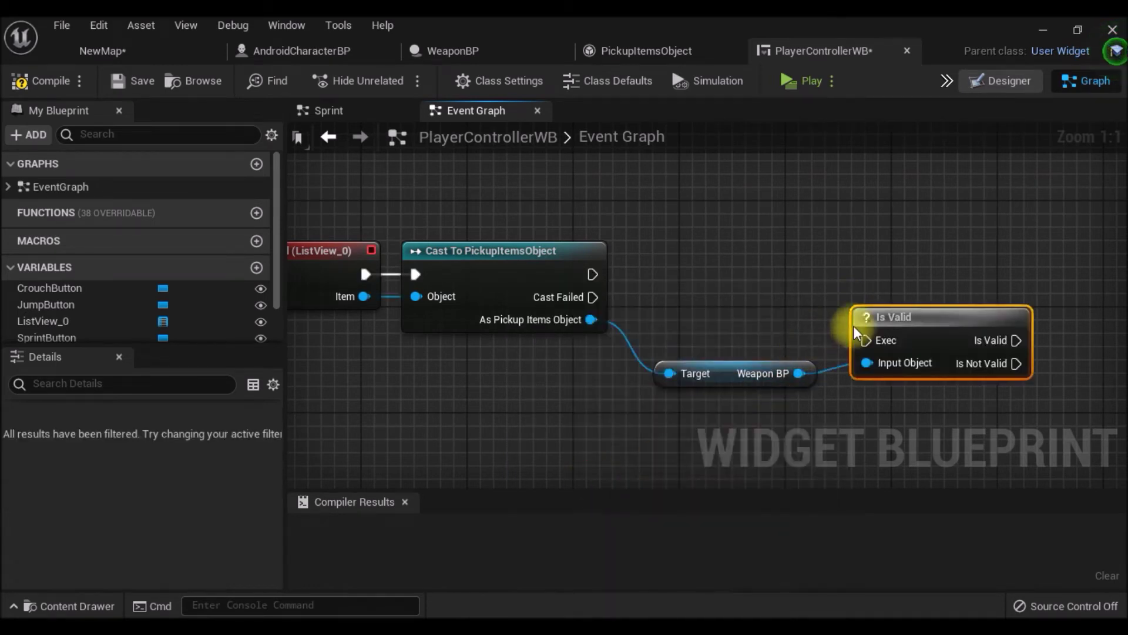
{"action": "left_click_drag", "start_coordinate": [592, 274], "coordinate": [882, 274]}
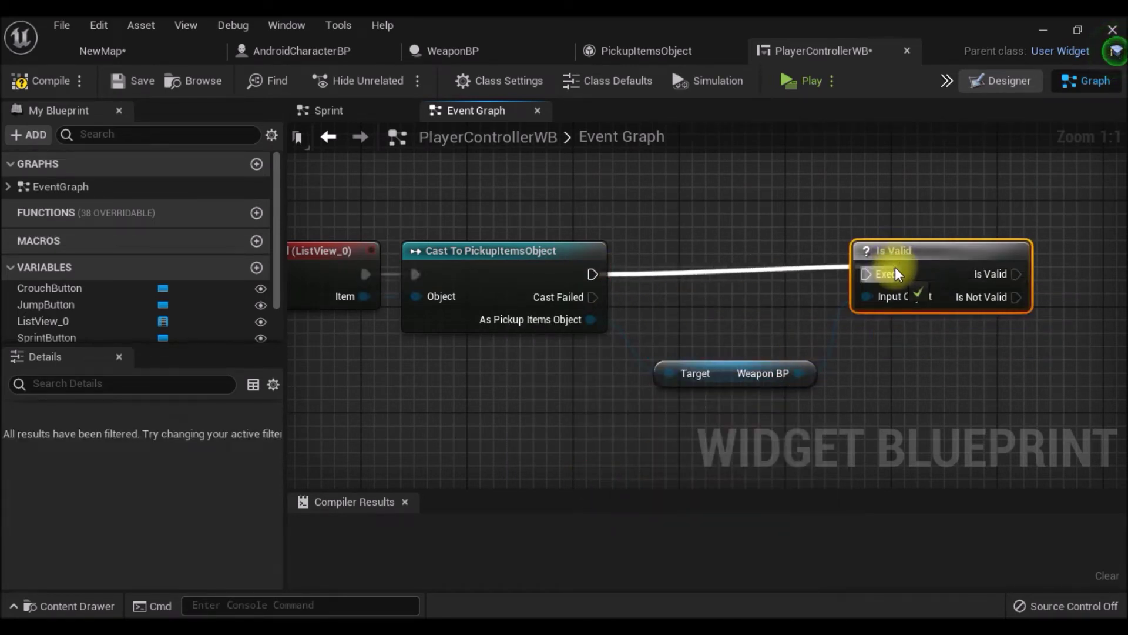
{"action": "right_click_drag", "start_coordinate": [981, 385], "coordinate": [859, 380]}
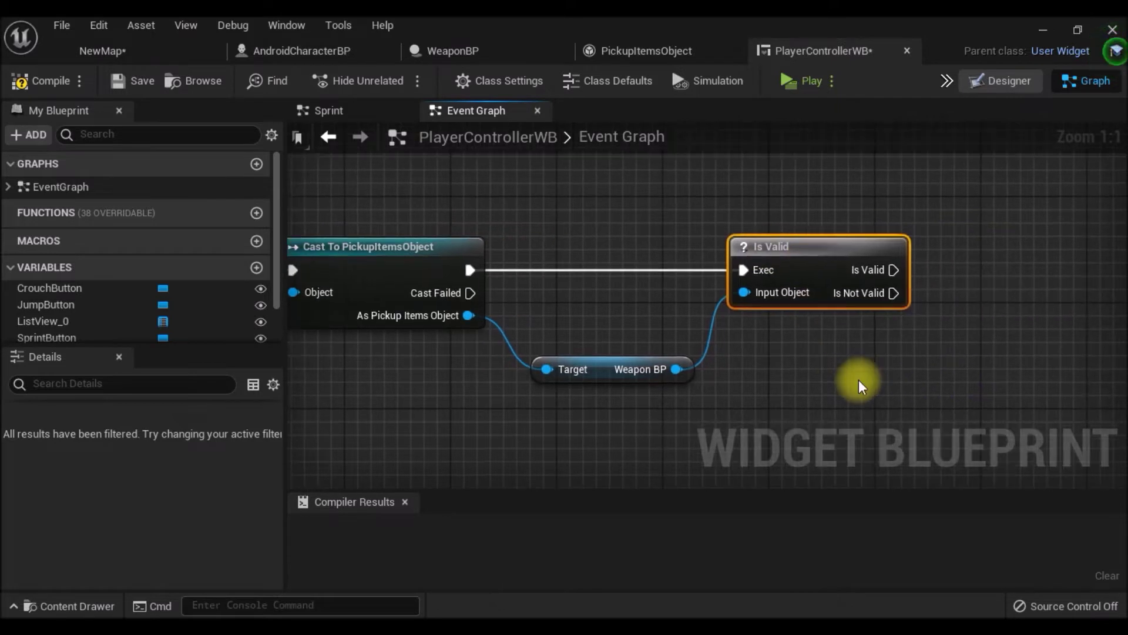
{"action": "right_click_drag", "start_coordinate": [771, 433], "coordinate": [626, 380]}
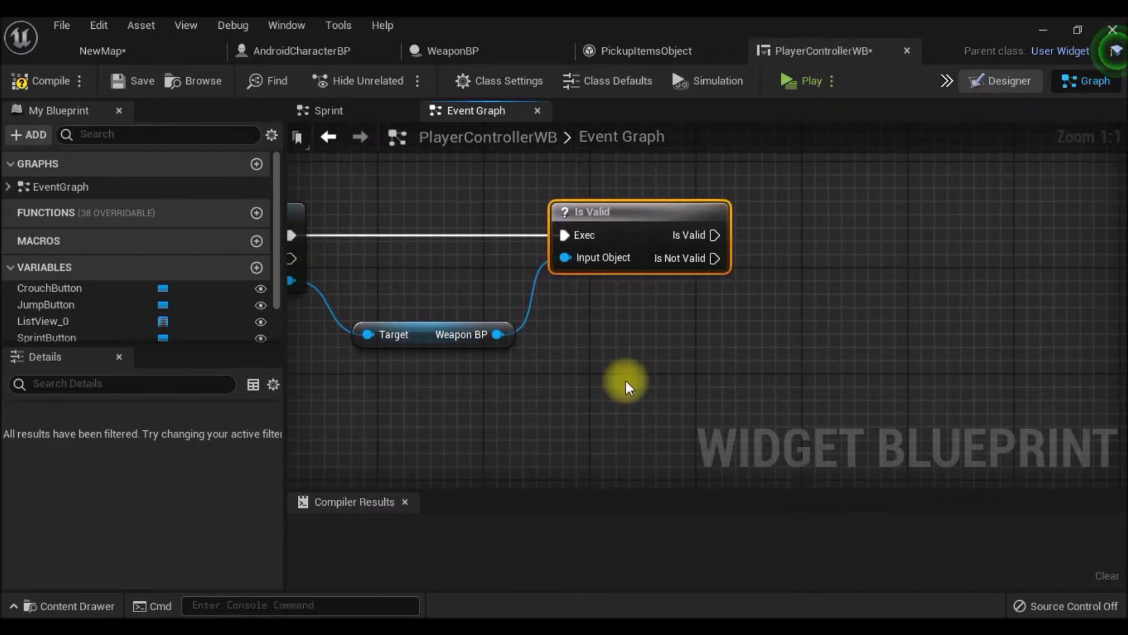
Add a Get Player Character node beside the Is Valid check
{"action": "right_click", "coordinate": [626, 380]}
{"action": "type", "text": "get"}
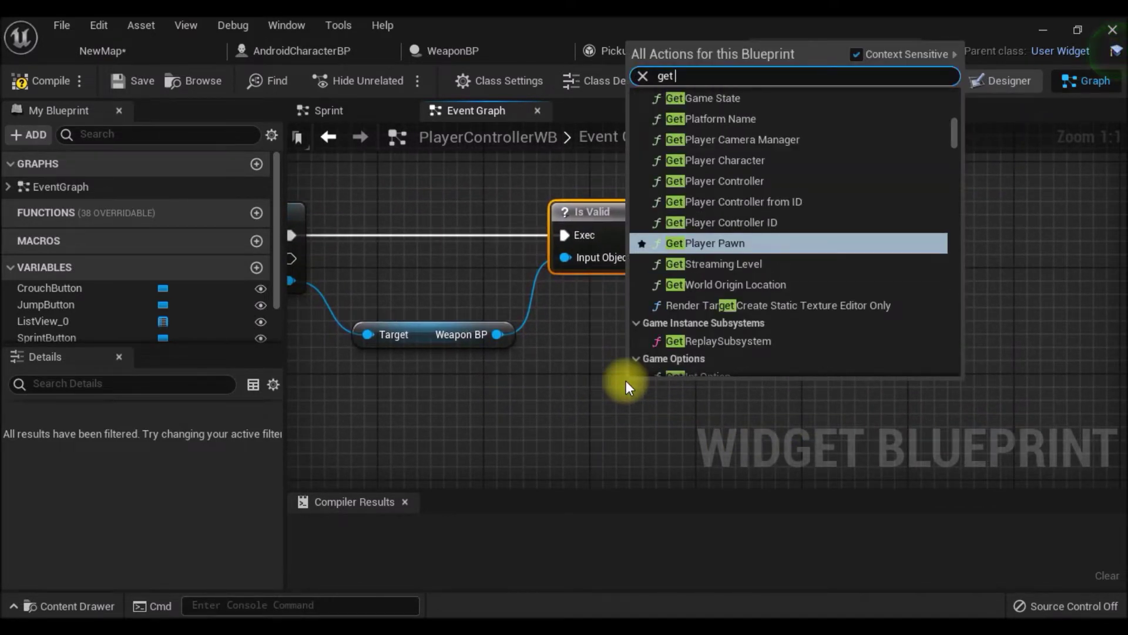
{"action": "type", "text": " player "}
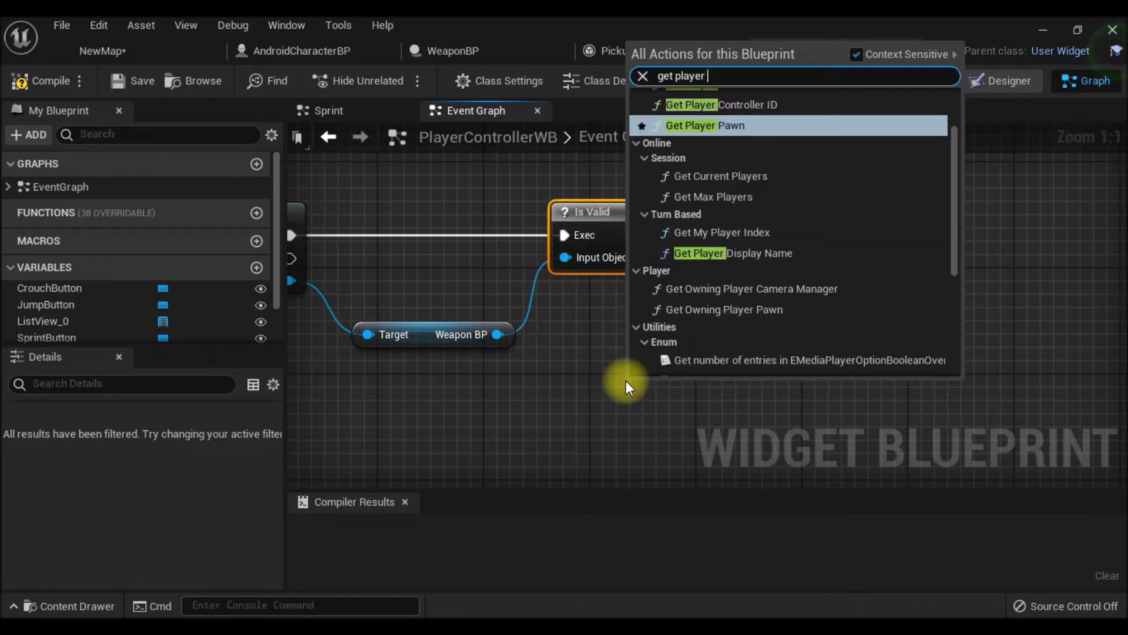
{"action": "type", "text": "ch"}
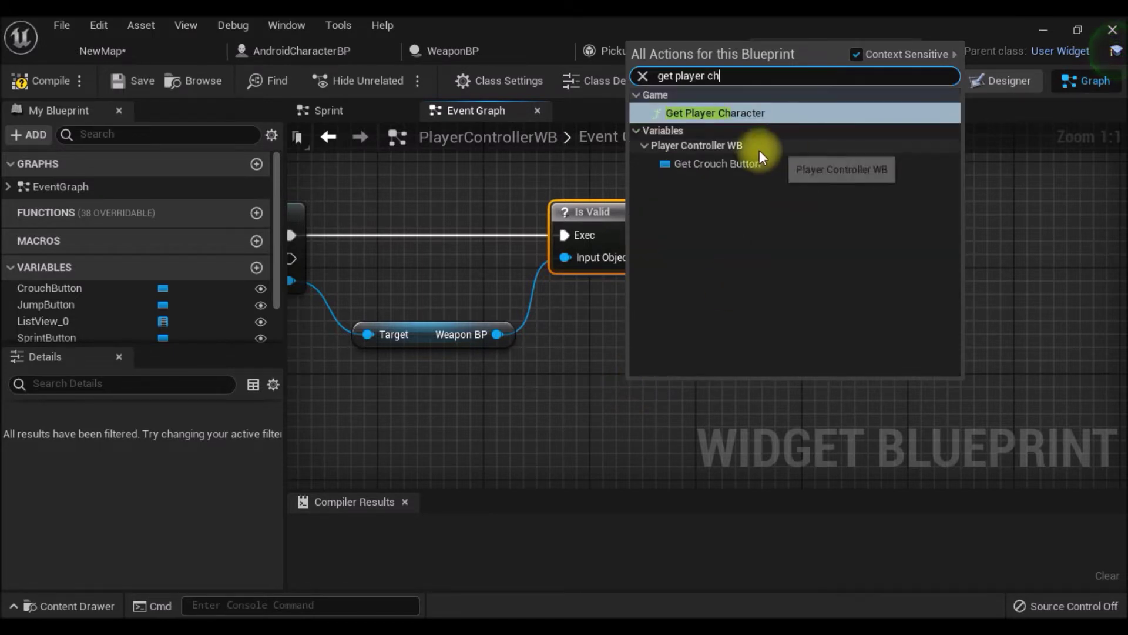
{"action": "left_click", "coordinate": [731, 113]}
{"action": "left_click_drag", "start_coordinate": [658, 396], "coordinate": [590, 318]}
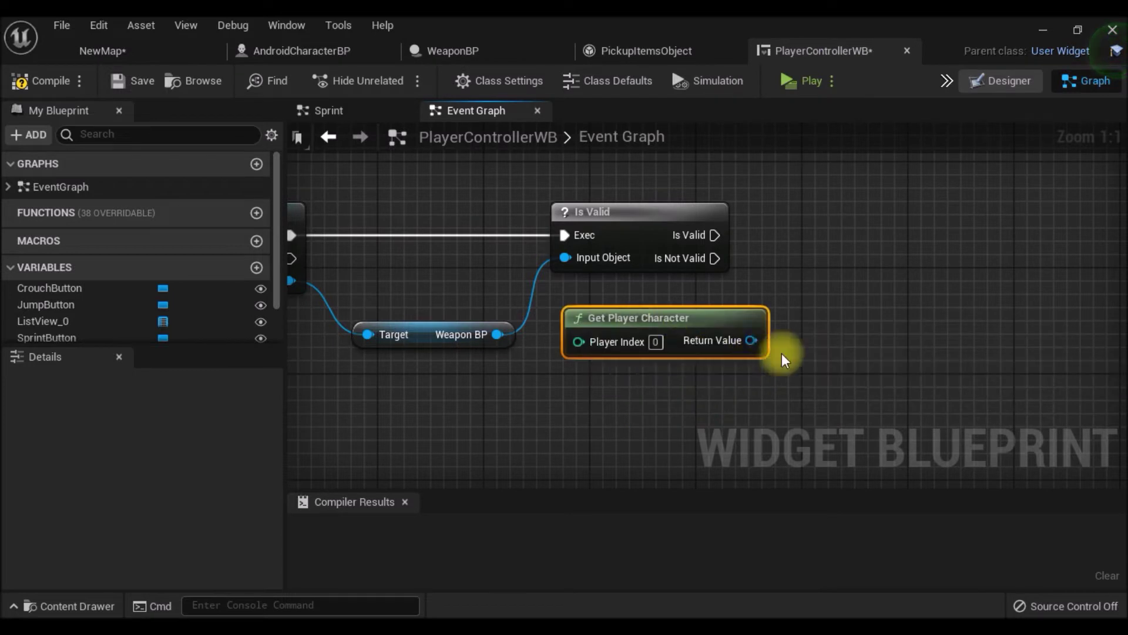
Cast the player character to AndroidCharacterBP as a pure cast
{"action": "left_click_drag", "start_coordinate": [740, 343], "coordinate": [805, 319]}
{"action": "type", "text": "cas"}
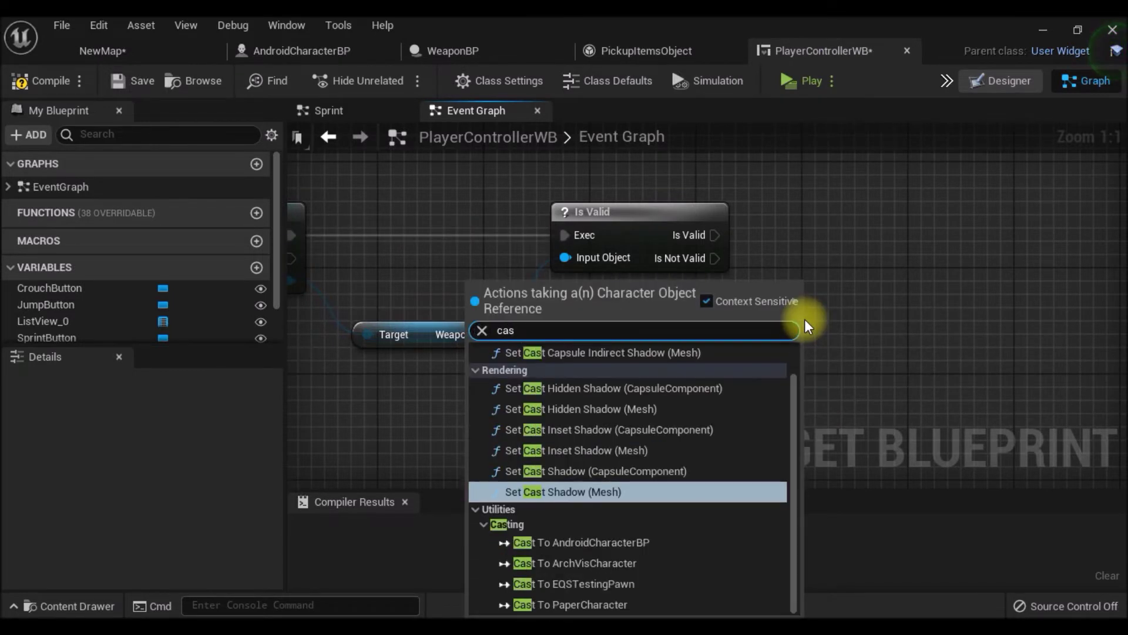
{"action": "type", "text": "t to"}
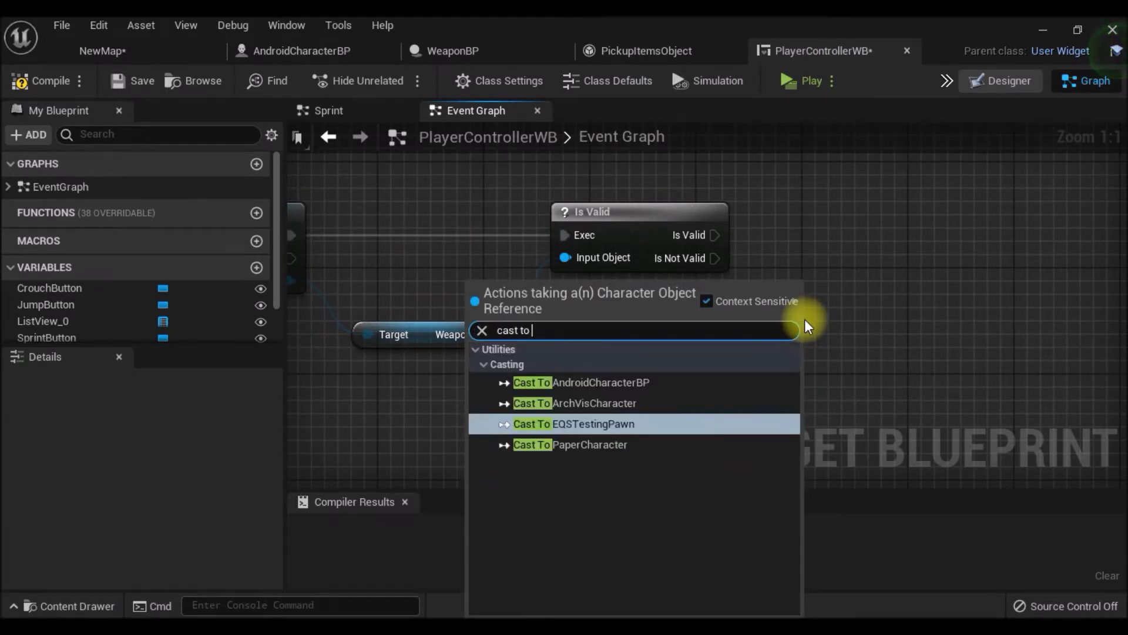
{"action": "left_click", "coordinate": [590, 383]}
{"action": "right_click_drag", "start_coordinate": [875, 405], "coordinate": [630, 207]}
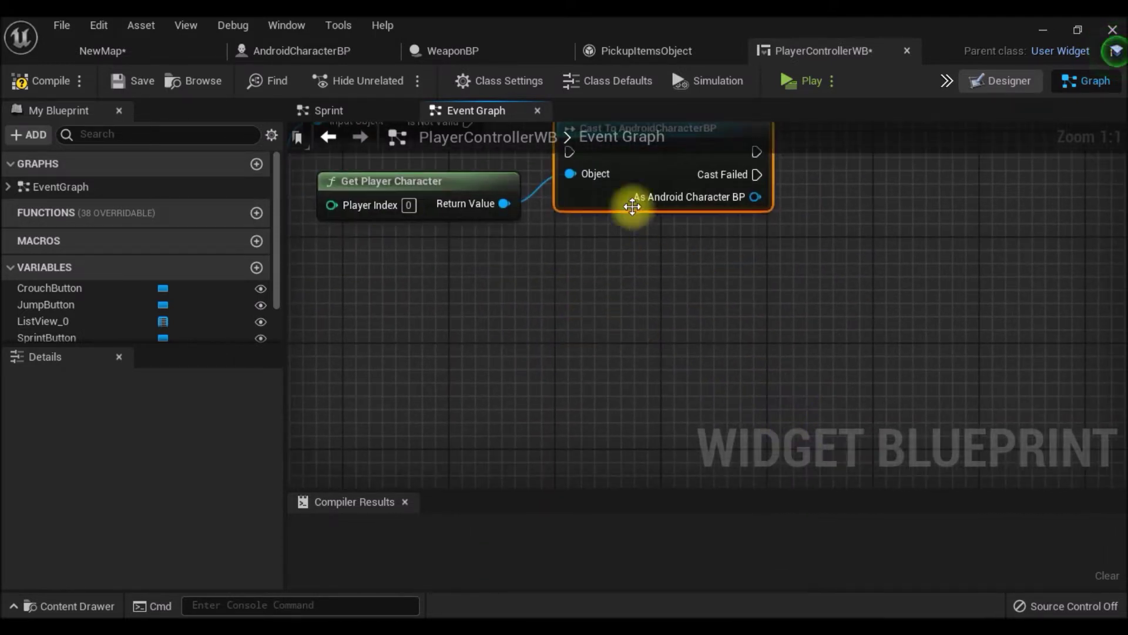
{"action": "right_click", "coordinate": [628, 174]}
{"action": "left_click", "coordinate": [675, 586]}
{"action": "right_click_drag", "start_coordinate": [700, 327], "coordinate": [665, 298]}
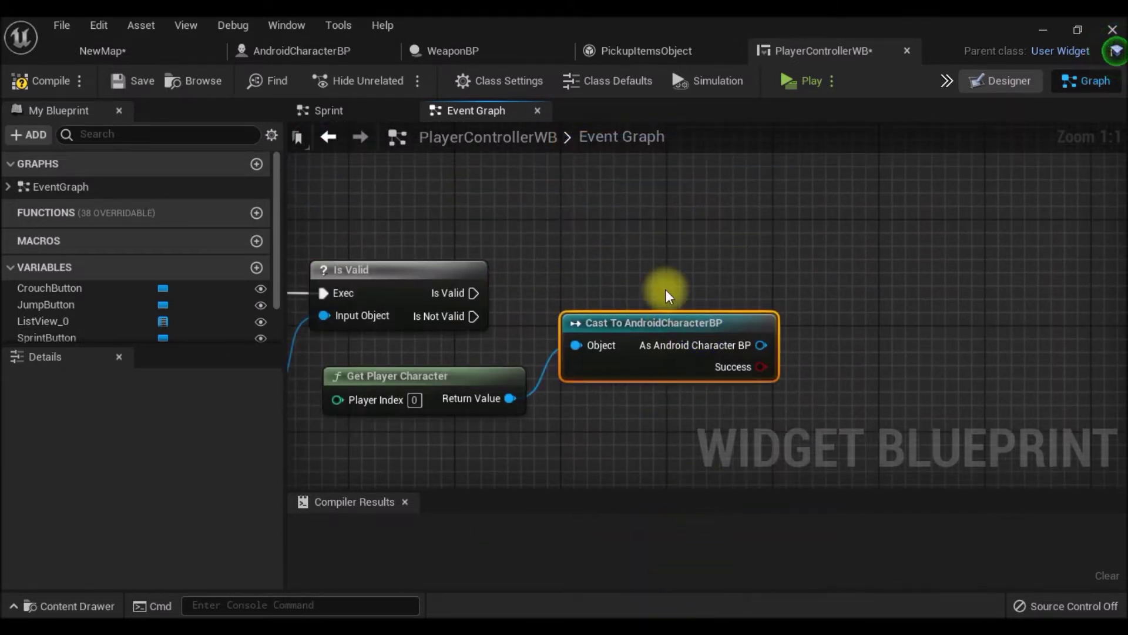
{"action": "right_click_drag", "start_coordinate": [644, 373], "coordinate": [486, 383]}
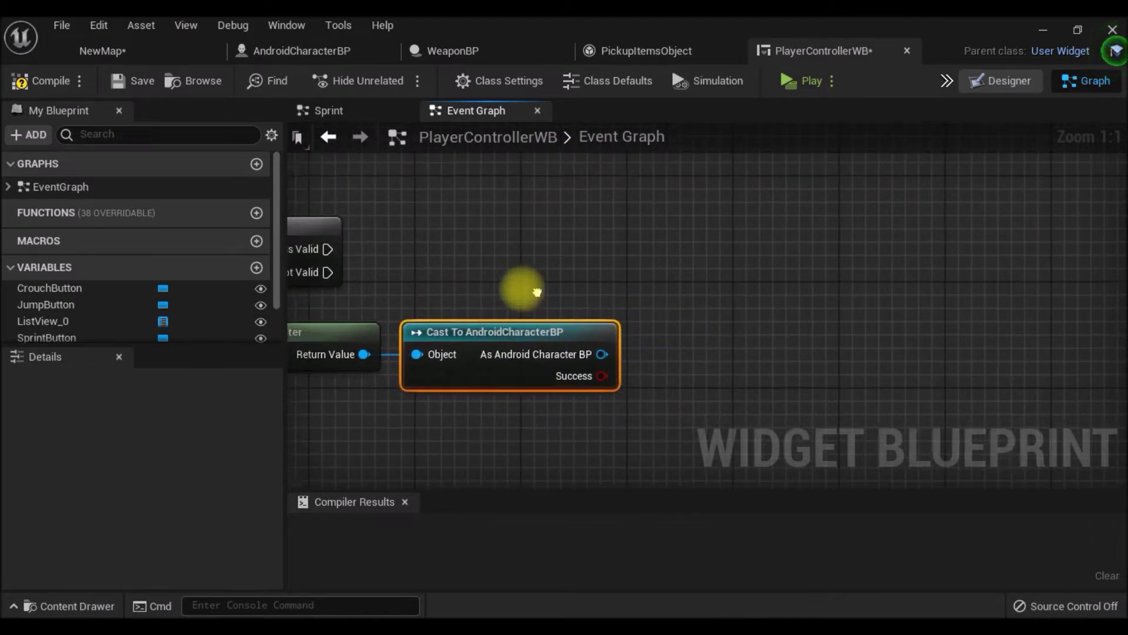
{"action": "right_click_drag", "start_coordinate": [601, 354], "coordinate": [776, 318]}
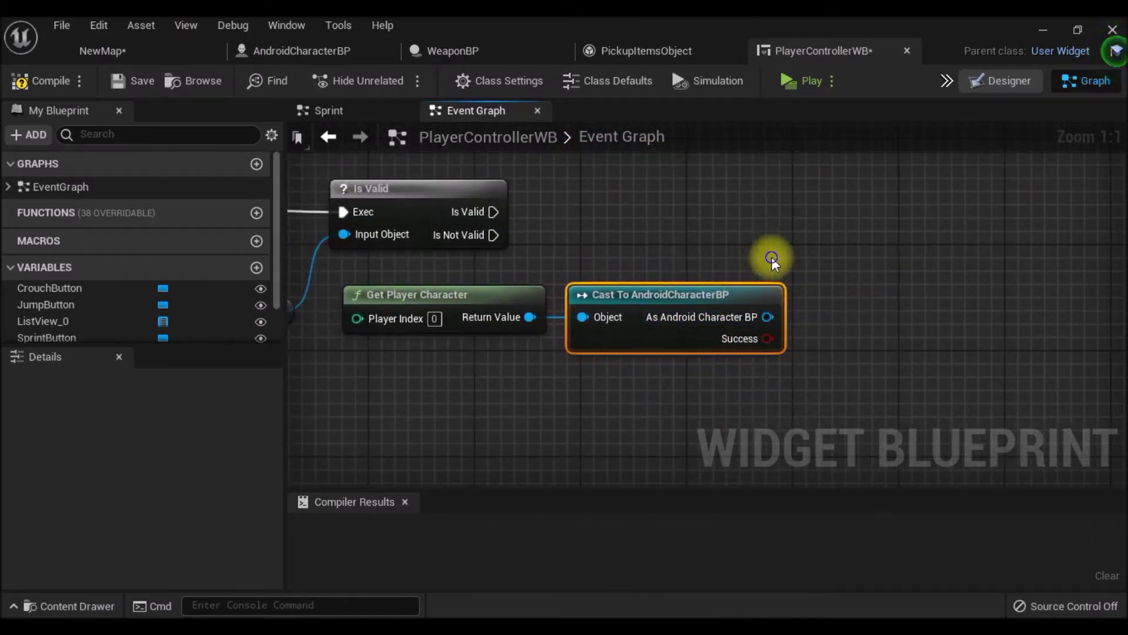
{"action": "left_click", "coordinate": [370, 50]}
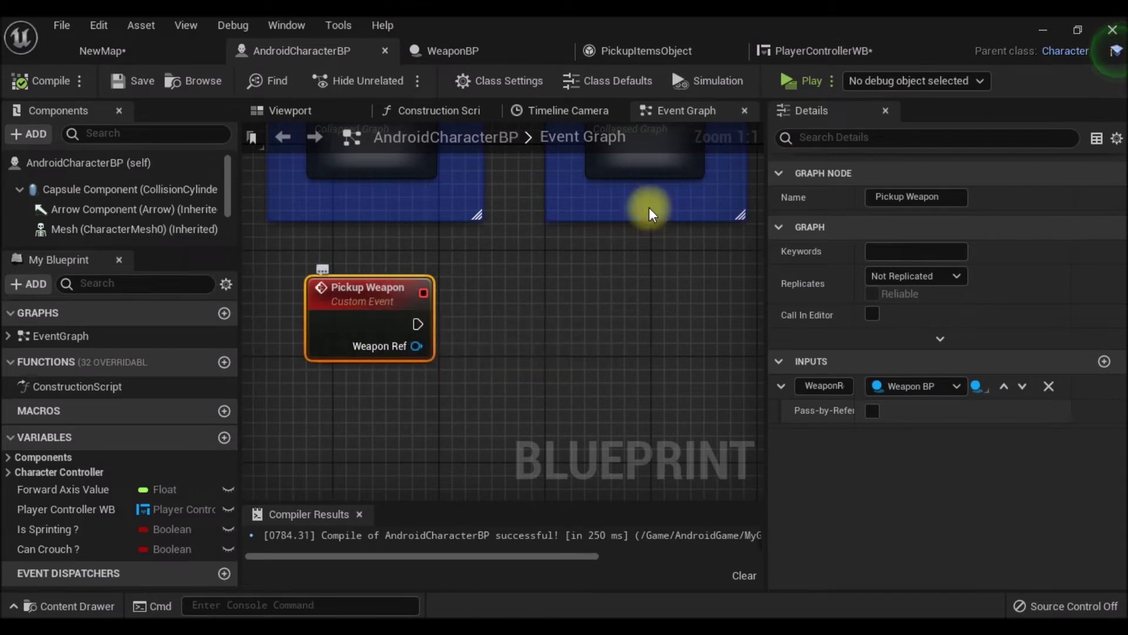
Call Pickup Weapon on the cast character, running when Is Valid passes
{"action": "left_click", "coordinate": [811, 51]}
{"action": "left_click_drag", "start_coordinate": [808, 309], "coordinate": [865, 253]}
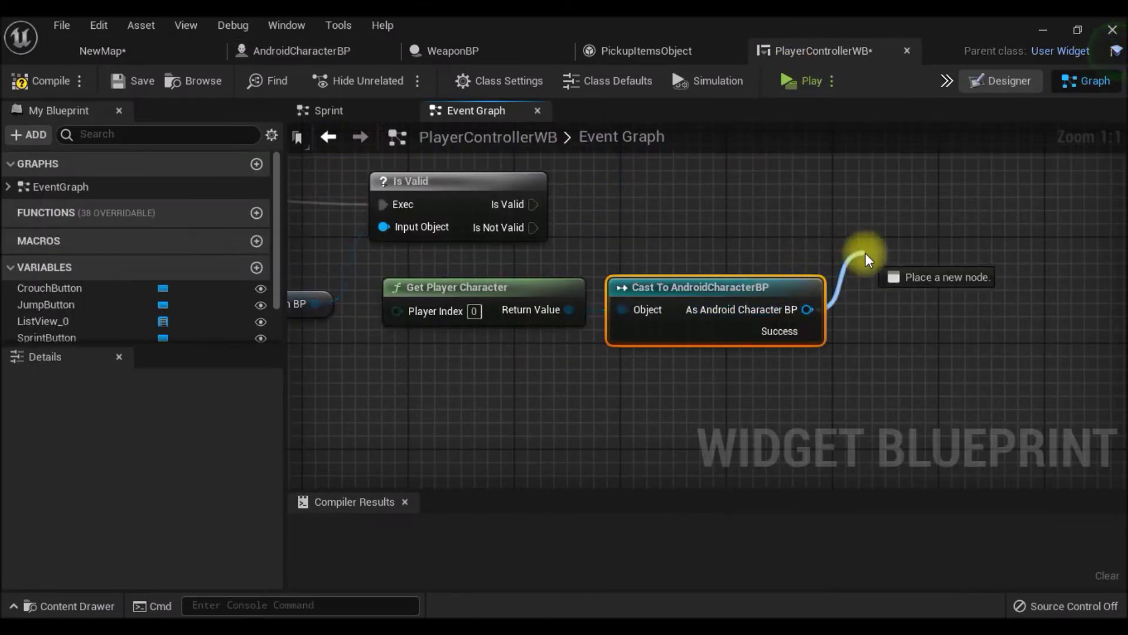
{"action": "type", "text": "pich"}
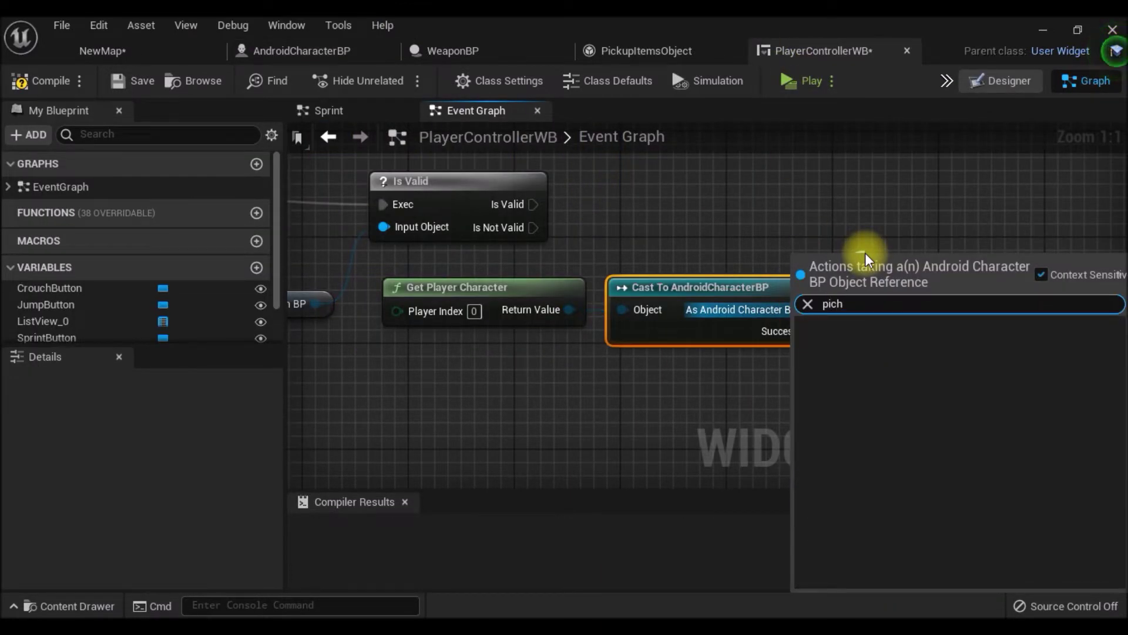
{"action": "key", "text": "BackSpace"}
{"action": "left_click", "coordinate": [869, 348]}
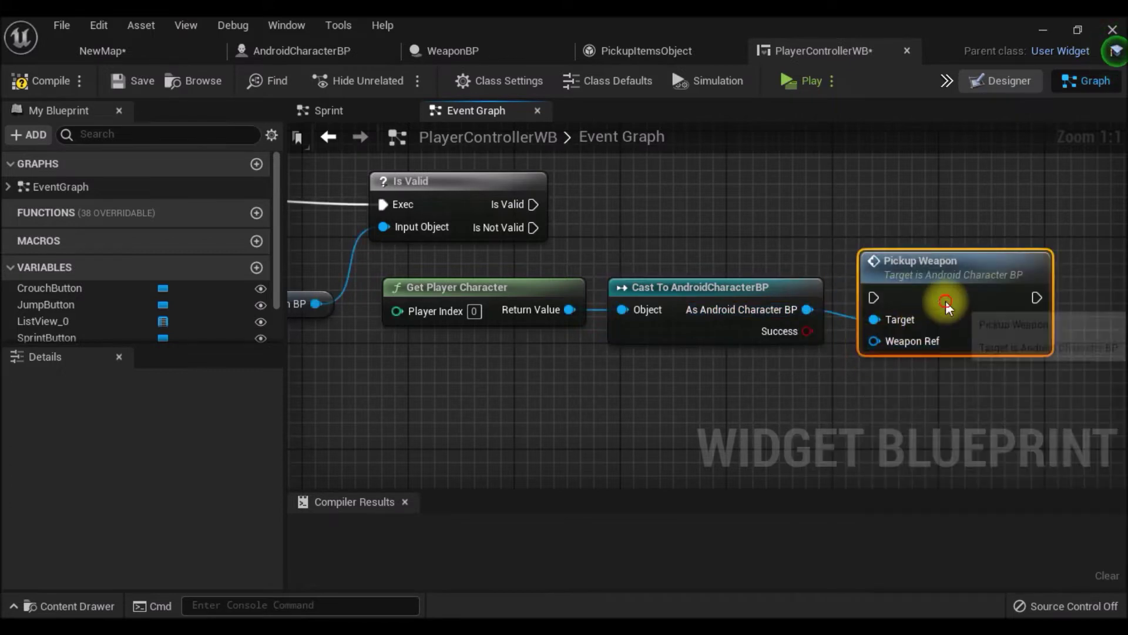
{"action": "left_click_drag", "start_coordinate": [946, 303], "coordinate": [932, 236]}
{"action": "mouse_move", "coordinate": [533, 204]}
{"action": "left_mouse_down"}
{"action": "mouse_move", "coordinate": [868, 231]}
{"action": "mouse_move", "coordinate": [919, 201]}
{"action": "left_mouse_up"}
Feed Weapon BP into Pickup Weapon's Weapon Ref, then compile and save PlayerControllerWB
{"action": "left_click_drag", "start_coordinate": [874, 248], "coordinate": [646, 305]}
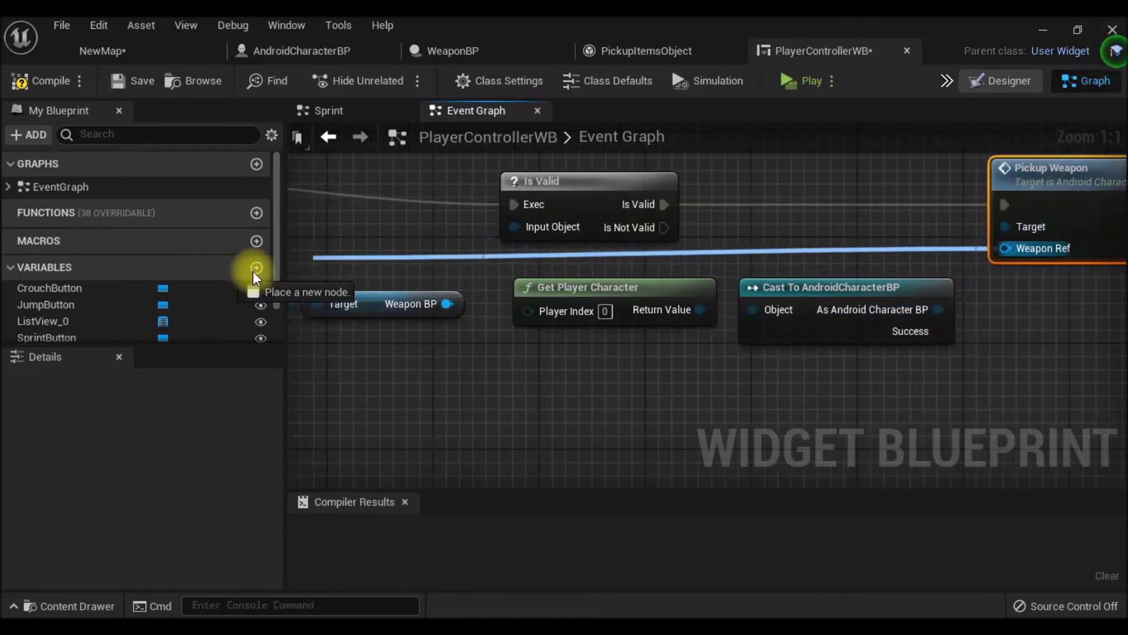
{"action": "right_click_drag", "start_coordinate": [831, 373], "coordinate": [569, 338]}
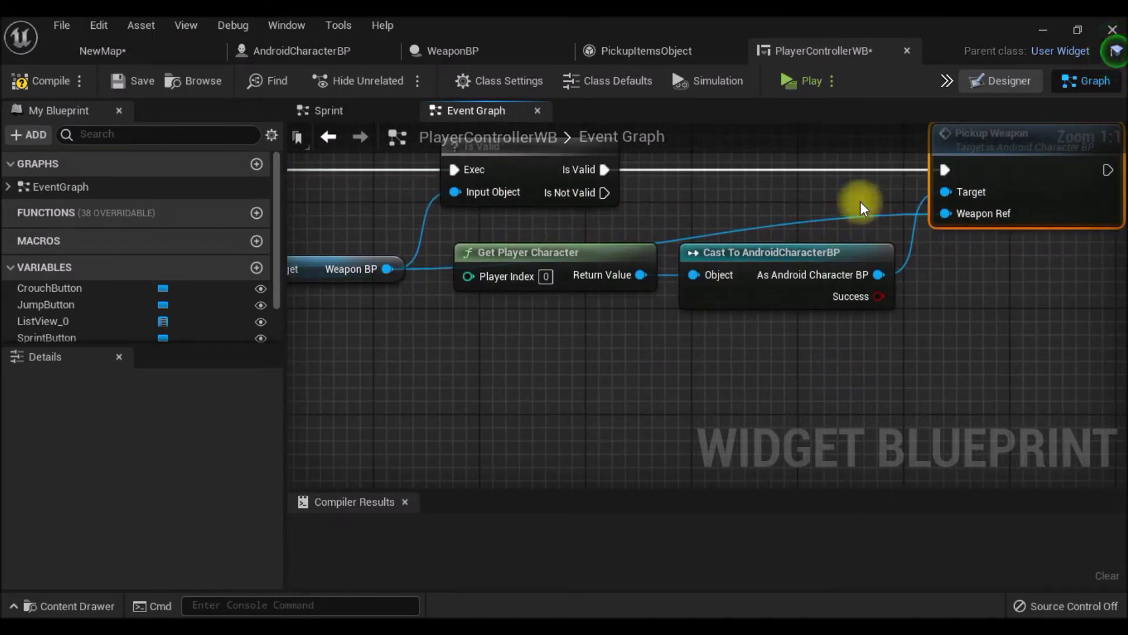
{"action": "mouse_move", "coordinate": [813, 220]}
{"action": "left_mouse_down"}
{"action": "mouse_move", "coordinate": [450, 230]}
{"action": "mouse_move", "coordinate": [436, 214]}
{"action": "left_mouse_up"}
{"action": "right_click_drag", "start_coordinate": [725, 209], "coordinate": [681, 240]}
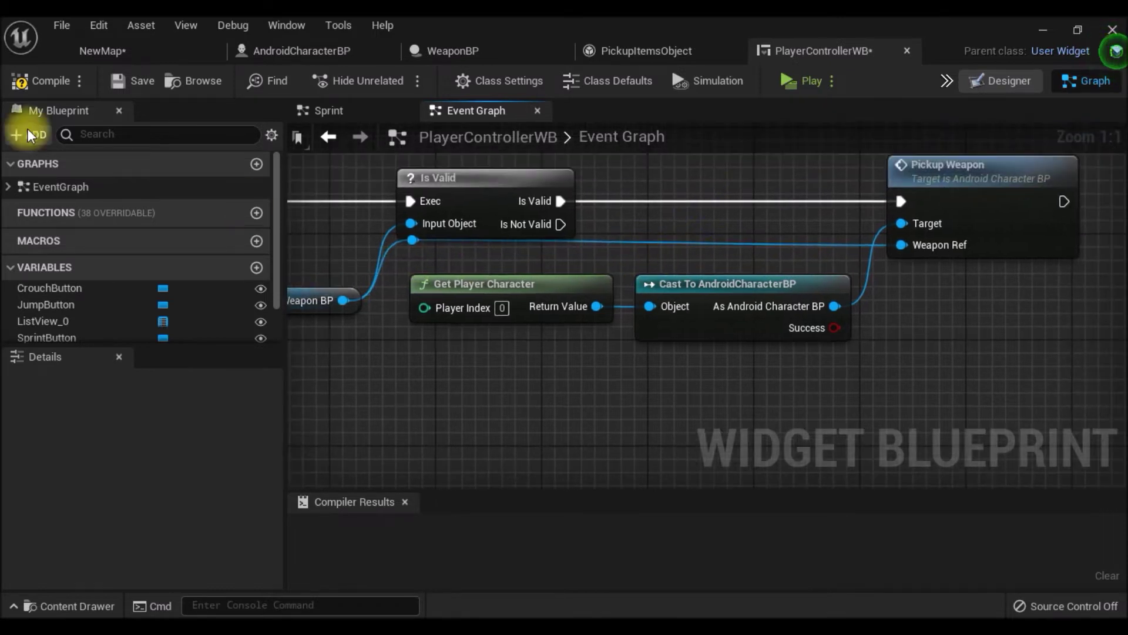
{"action": "left_click", "coordinate": [29, 81]}
{"action": "left_click", "coordinate": [138, 82]}
{"action": "right_click_drag", "start_coordinate": [1020, 335], "coordinate": [858, 353]}
{"action": "scroll", "coordinate": [682, 358], "scroll_direction": "down", "scroll_amount": 2}
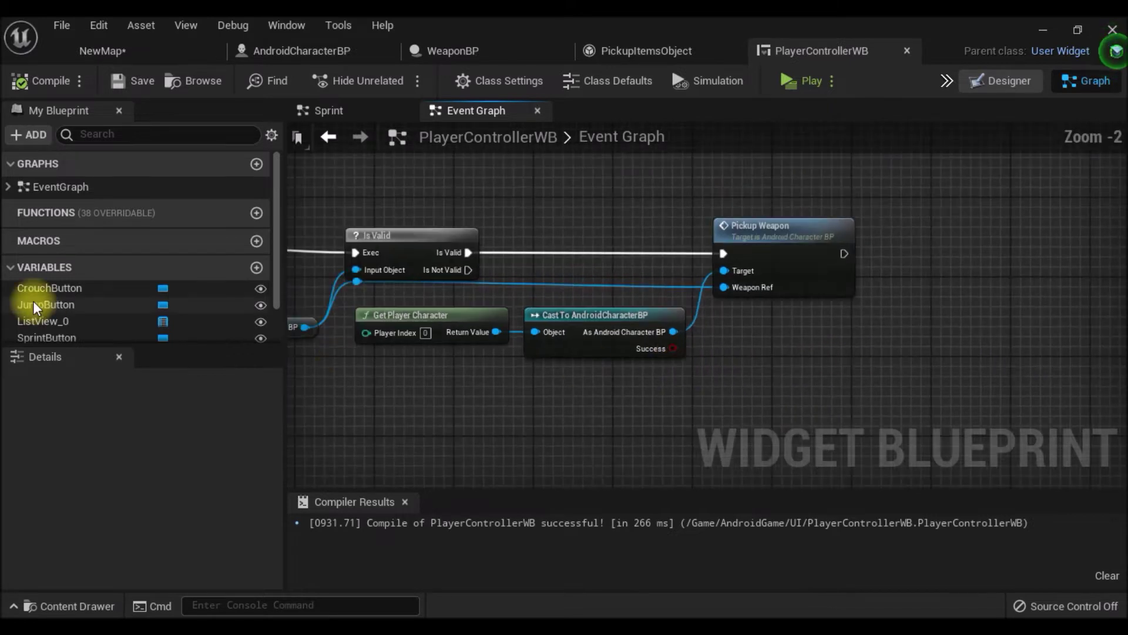
Add a ListView_0 getter and a Remove Item call that runs after Pickup Weapon
{"action": "scroll", "coordinate": [38, 284], "scroll_direction": "down", "scroll_amount": 2}
{"action": "mouse_move", "coordinate": [44, 272]}
{"action": "left_mouse_down"}
{"action": "mouse_move", "coordinate": [741, 304]}
{"action": "mouse_move", "coordinate": [770, 344]}
{"action": "left_mouse_up"}
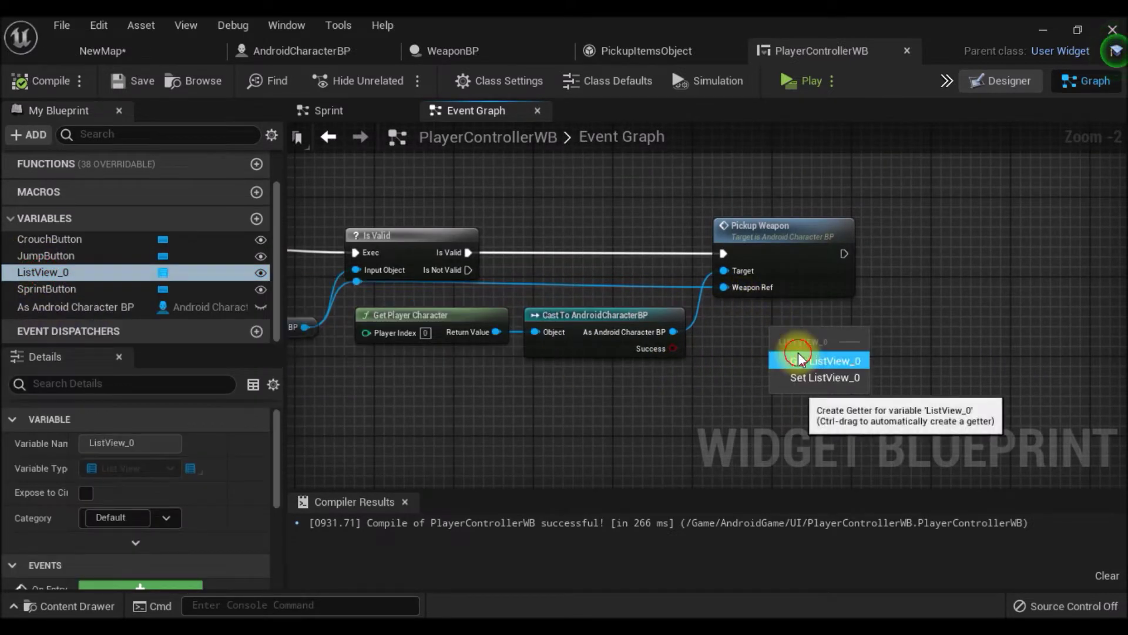
{"action": "left_click", "coordinate": [794, 355]}
{"action": "scroll", "coordinate": [822, 344], "scroll_direction": "up", "scroll_amount": 2}
{"action": "left_click_drag", "start_coordinate": [836, 336], "coordinate": [895, 303]}
{"action": "type", "text": "re"}
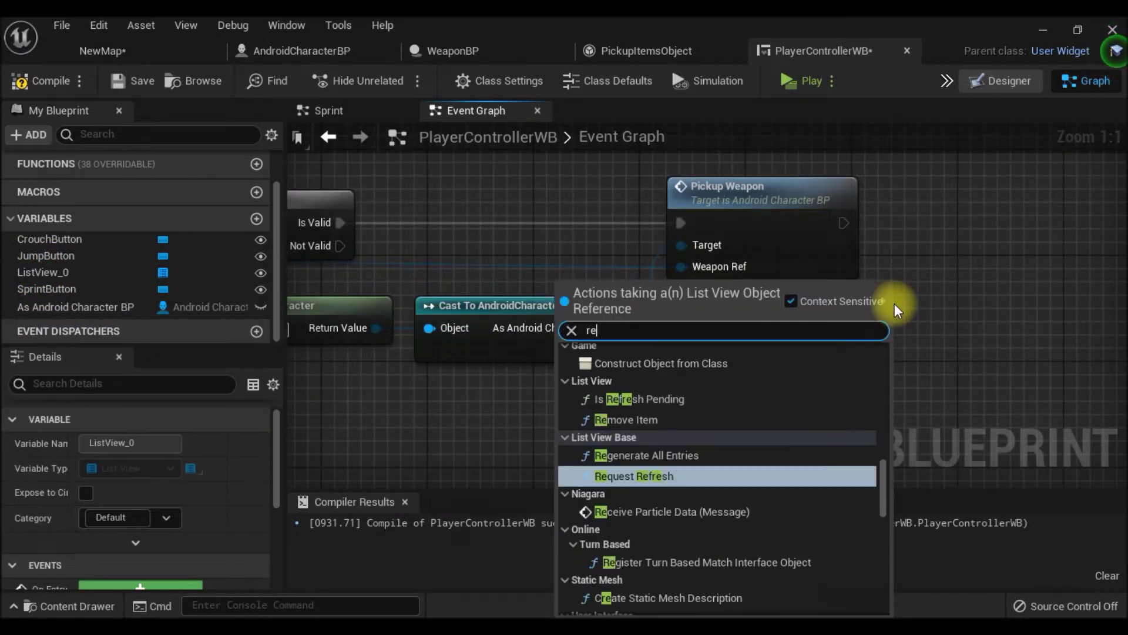
{"action": "type", "text": "mo"}
{"action": "left_click", "coordinate": [626, 498]}
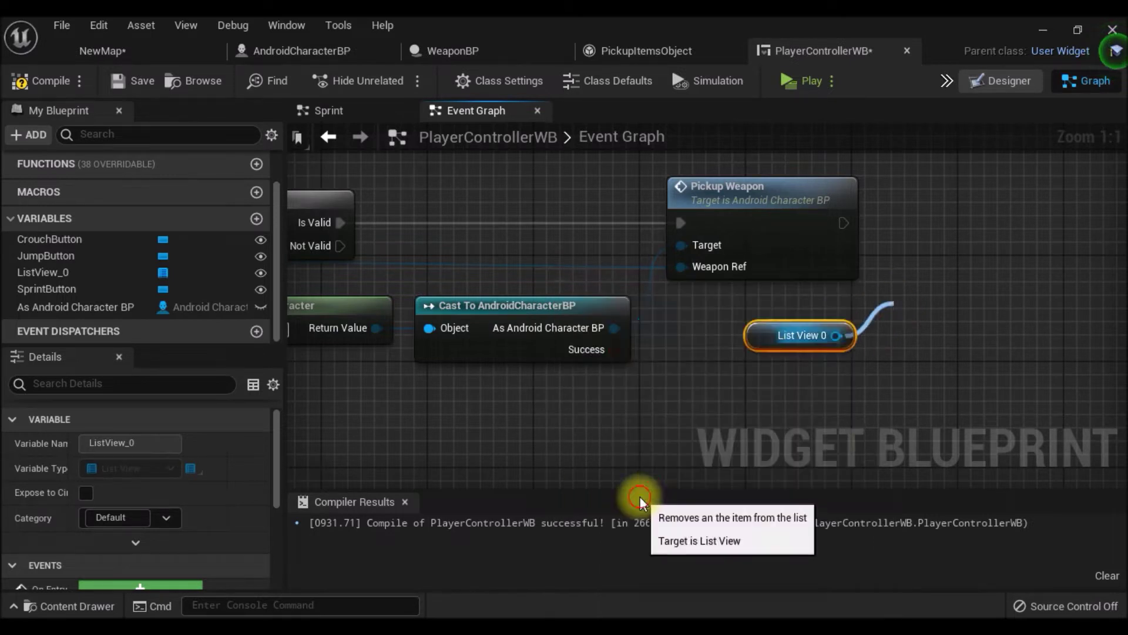
{"action": "left_click_drag", "start_coordinate": [980, 370], "coordinate": [993, 224]}
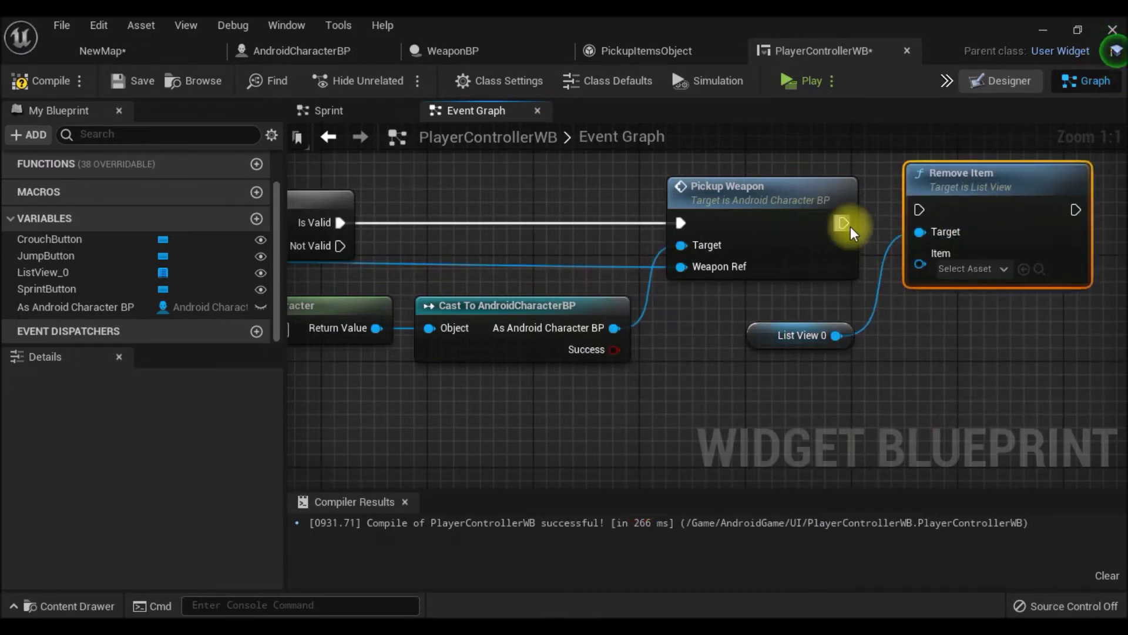
{"action": "left_click_drag", "start_coordinate": [844, 223], "coordinate": [920, 210]}
Wire On Item Clicked's Item into Remove Item's Item, routed through two reroute knots
{"action": "scroll", "coordinate": [735, 302], "scroll_direction": "down", "scroll_amount": 2}
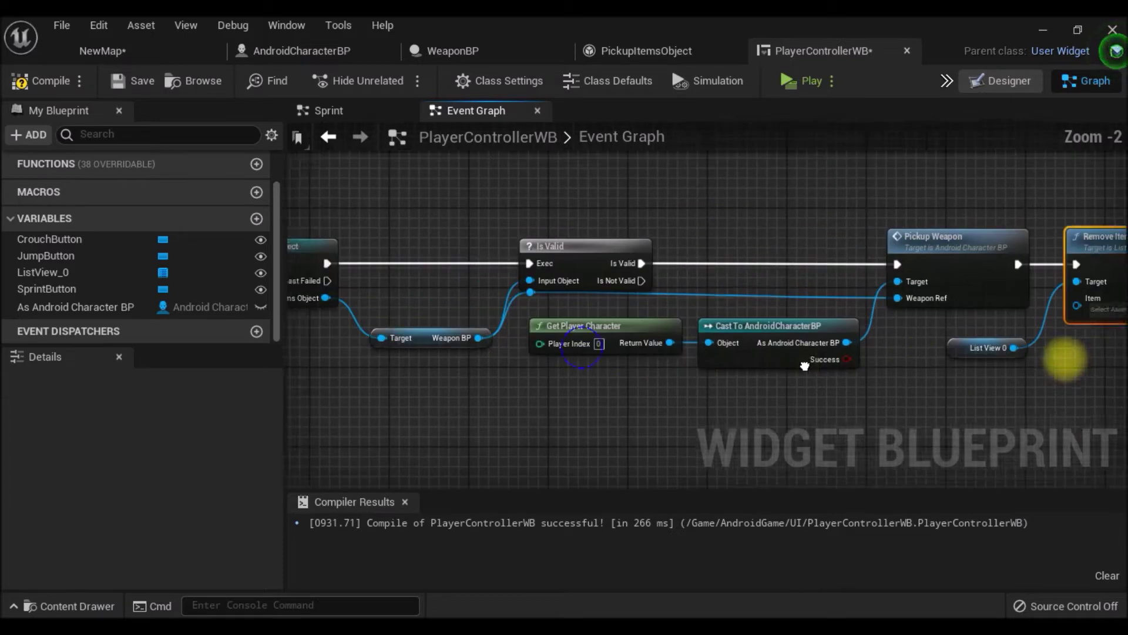
{"action": "right_click_drag", "start_coordinate": [411, 294], "coordinate": [605, 345]}
{"action": "scroll", "coordinate": [476, 268], "scroll_direction": "up", "scroll_amount": 2}
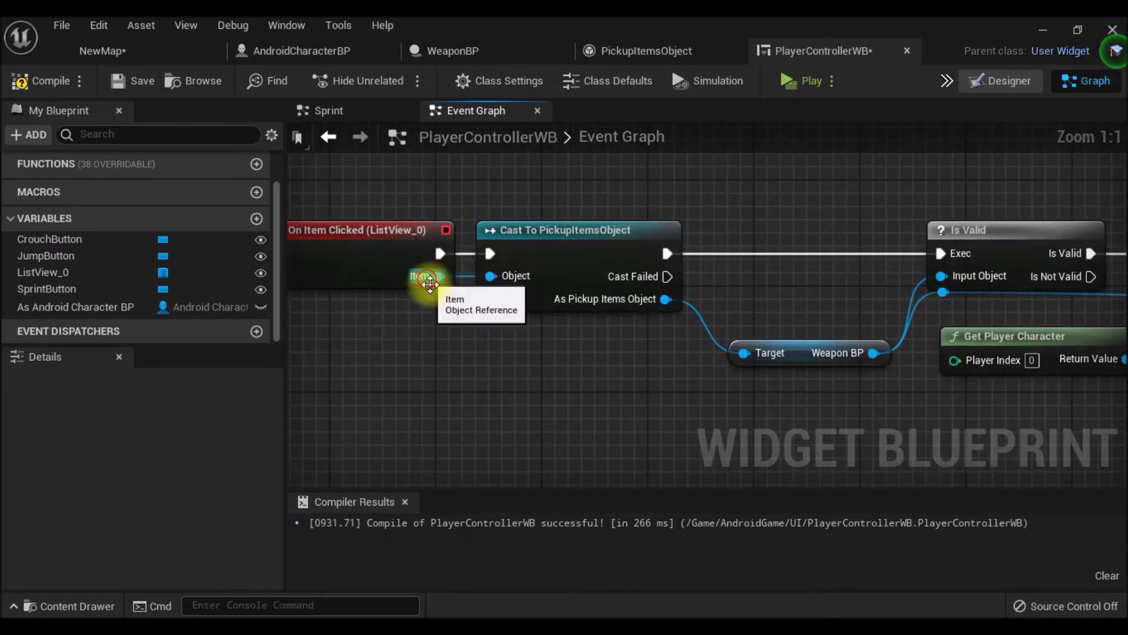
{"action": "left_click_drag", "start_coordinate": [414, 277], "coordinate": [1119, 297]}
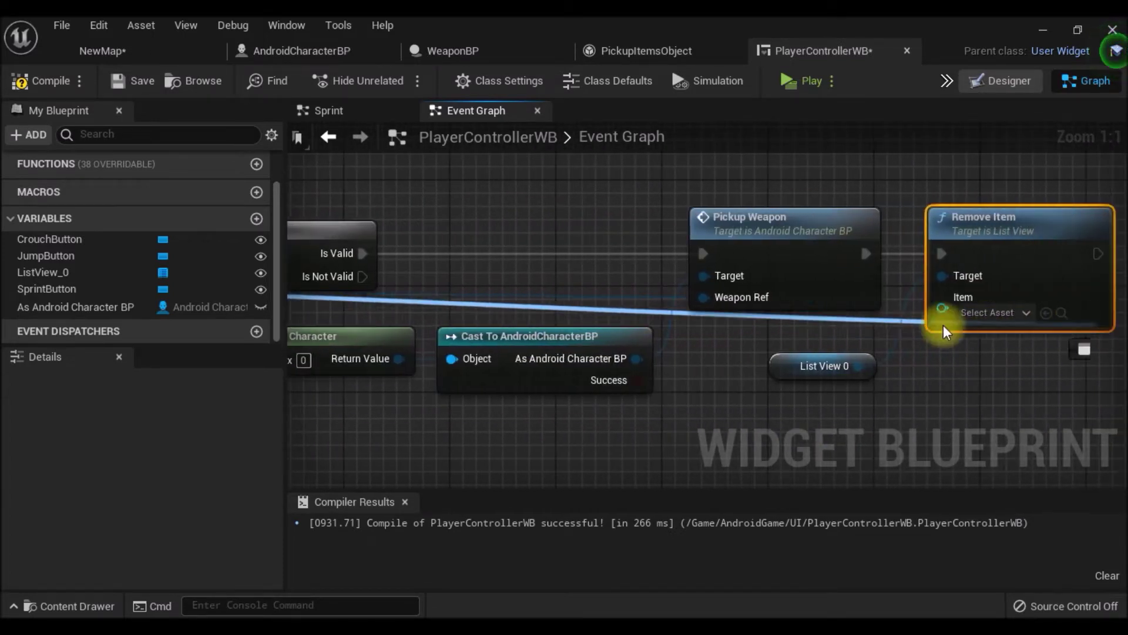
{"action": "mouse_move", "coordinate": [1119, 297]}
{"action": "left_mouse_down"}
{"action": "mouse_move", "coordinate": [943, 297]}
{"action": "mouse_move", "coordinate": [892, 400]}
{"action": "left_mouse_up"}
{"action": "double_click", "coordinate": [892, 297]}
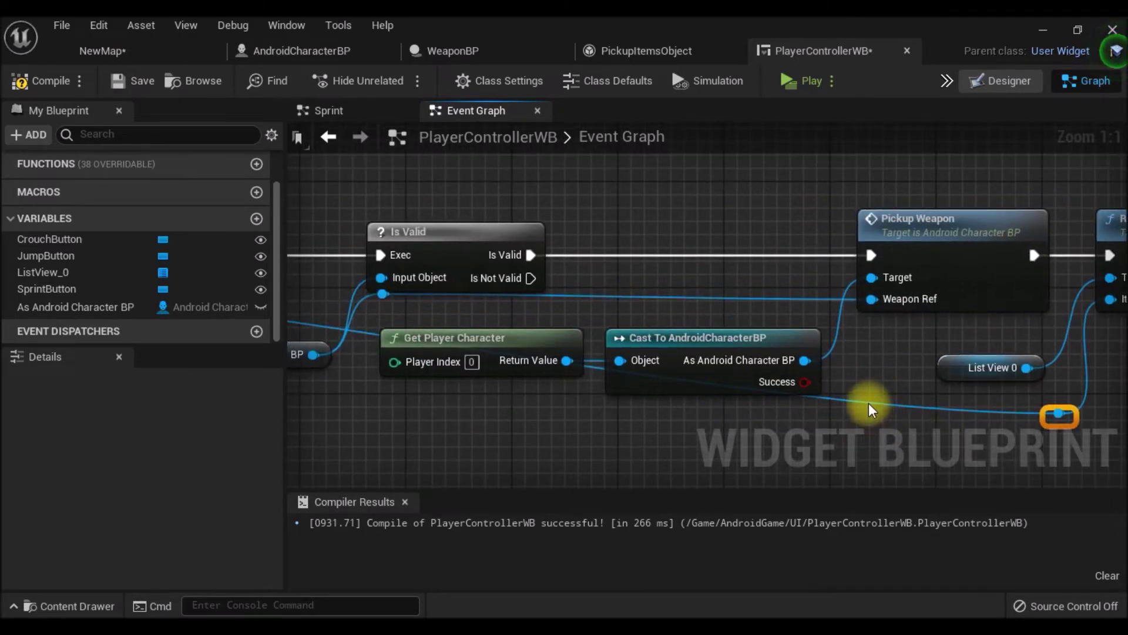
{"action": "double_click", "coordinate": [869, 403]}
{"action": "left_click_drag", "start_coordinate": [862, 404], "coordinate": [324, 390]}
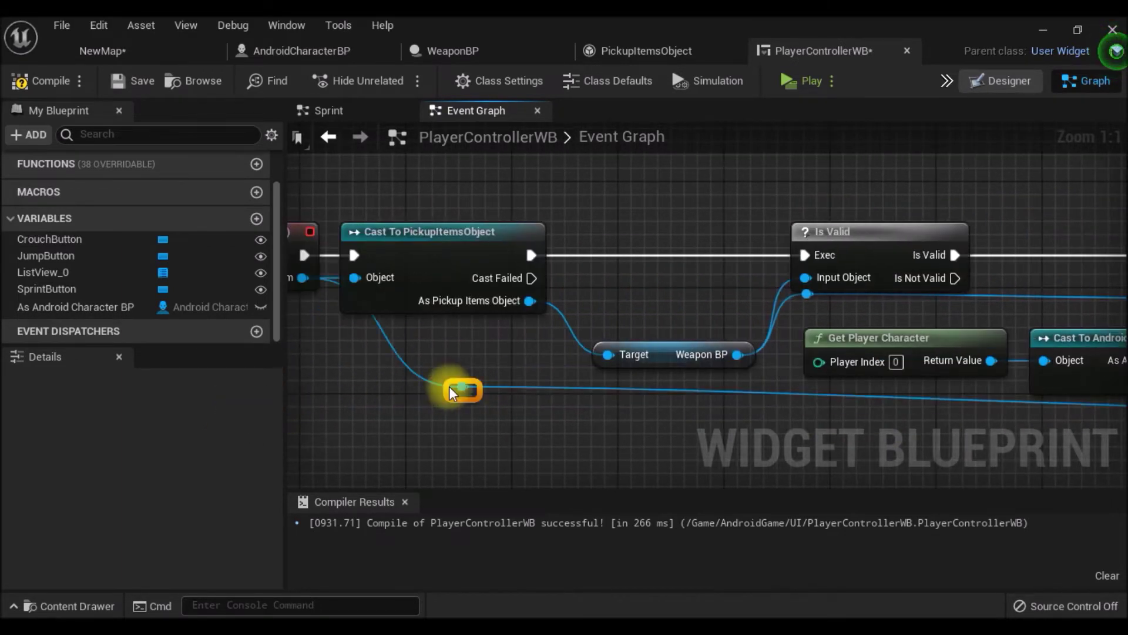
{"action": "left_click_drag", "start_coordinate": [323, 391], "coordinate": [323, 414]}
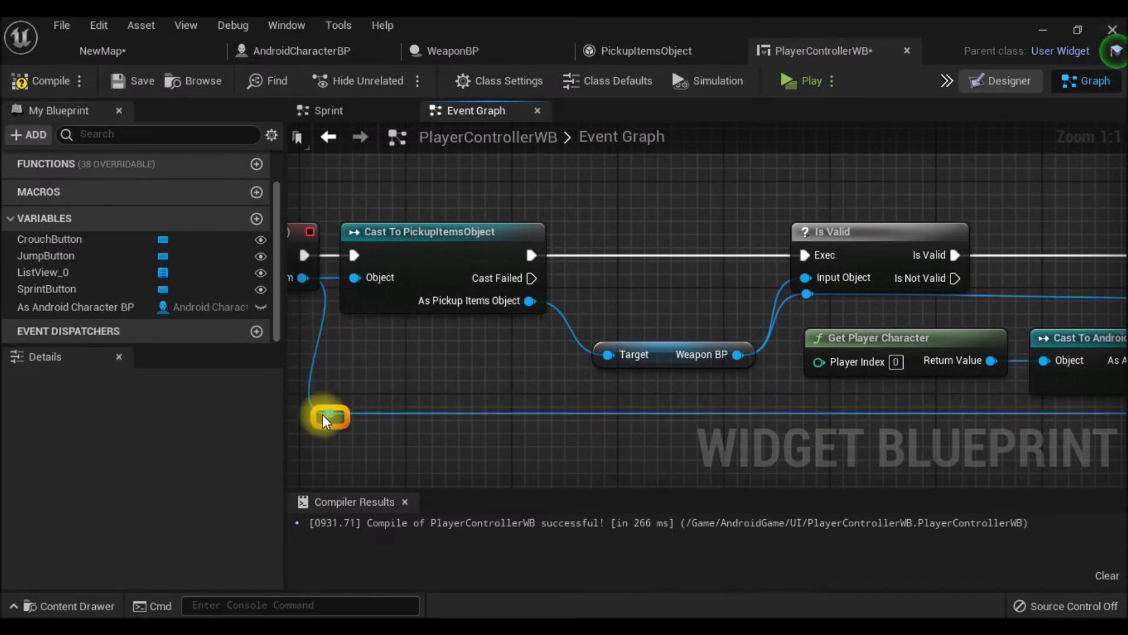
{"action": "scroll", "coordinate": [530, 375], "scroll_direction": "down", "scroll_amount": 3}
{"action": "right_click_drag", "start_coordinate": [817, 424], "coordinate": [638, 355]}
Compile and save the widget blueprint, then return to AndroidCharacterBP
{"action": "left_click", "coordinate": [35, 80]}
{"action": "left_click", "coordinate": [122, 76]}
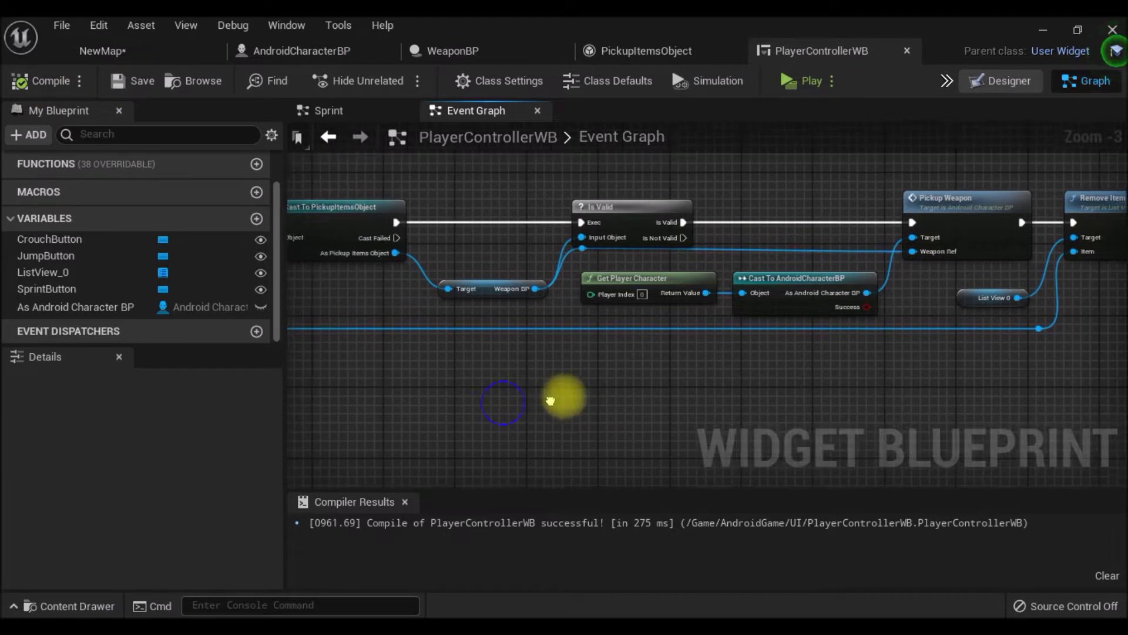
{"action": "scroll", "coordinate": [559, 395], "scroll_direction": "down", "scroll_amount": 1}
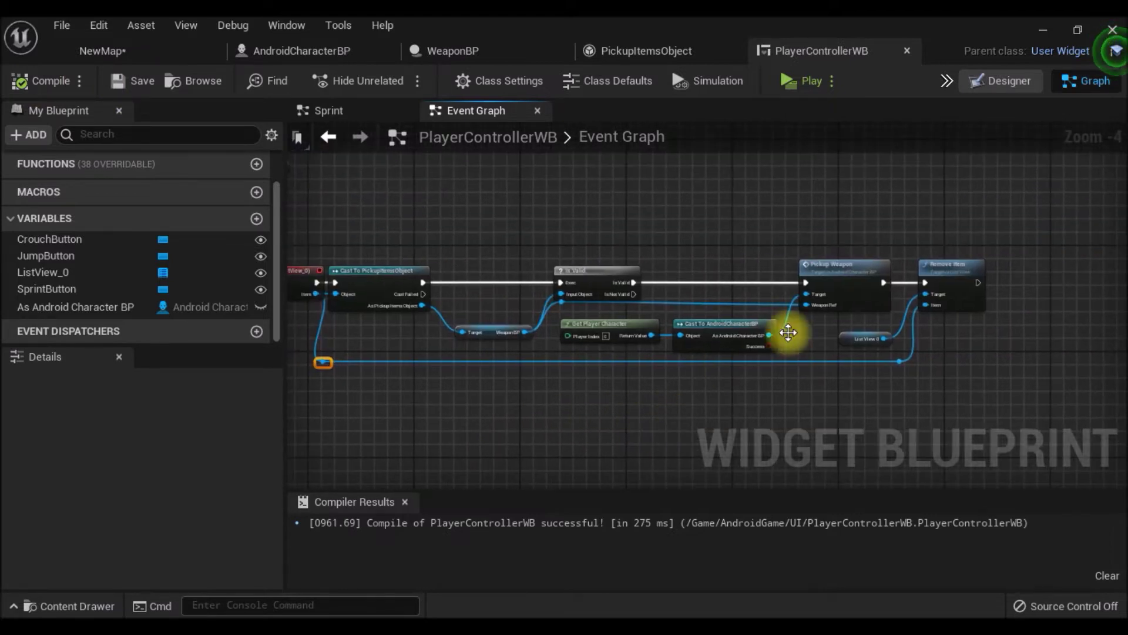
{"action": "scroll", "coordinate": [891, 337], "scroll_direction": "up", "scroll_amount": 4}
{"action": "right_click_drag", "start_coordinate": [891, 336], "coordinate": [686, 323]}
{"action": "left_click", "coordinate": [333, 58]}
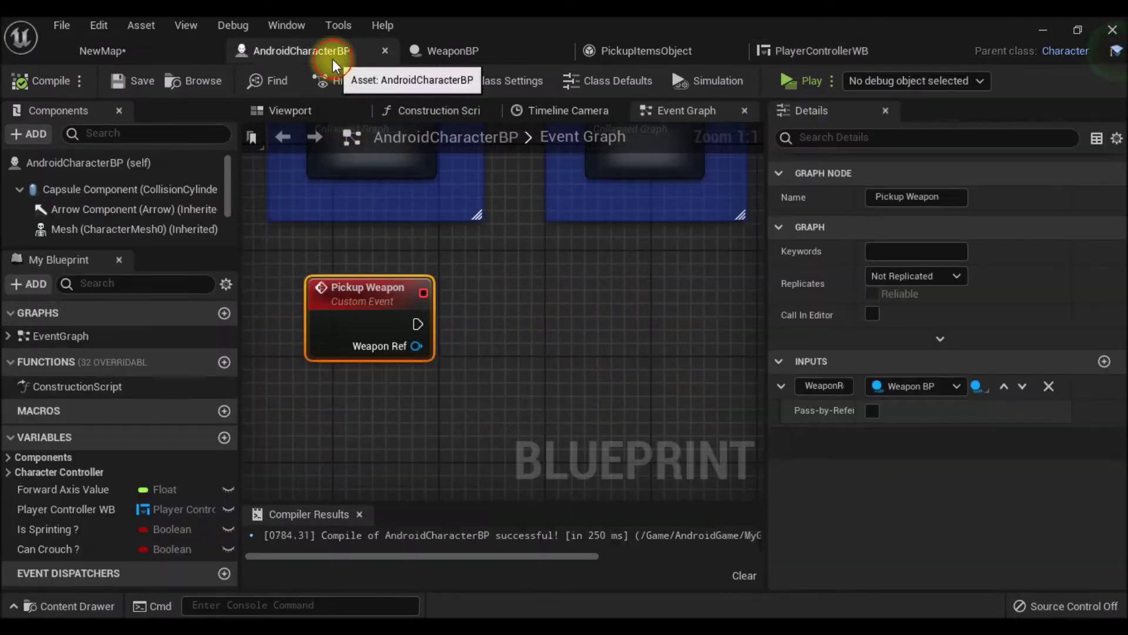
Promote Pickup Weapon's Weapon Ref input to a new Weapon Ref variable, then compile and save
{"action": "left_click_drag", "start_coordinate": [766, 311], "coordinate": [1040, 327]}
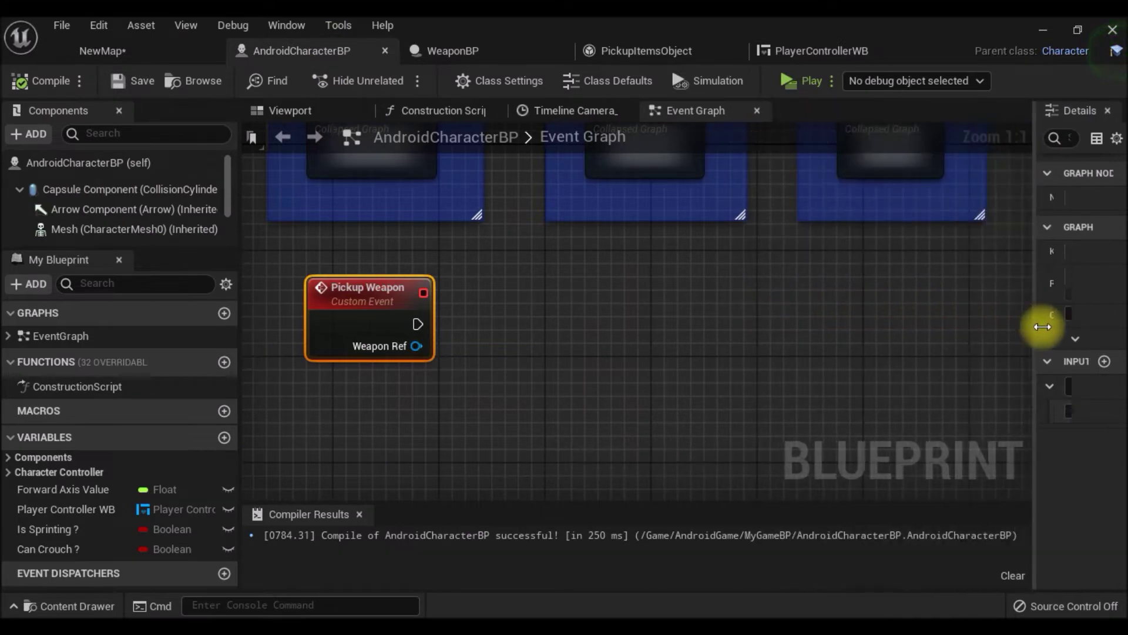
{"action": "mouse_move", "coordinate": [368, 291]}
{"action": "left_mouse_down"}
{"action": "mouse_move", "coordinate": [382, 330]}
{"action": "mouse_move", "coordinate": [555, 339]}
{"action": "left_mouse_up"}
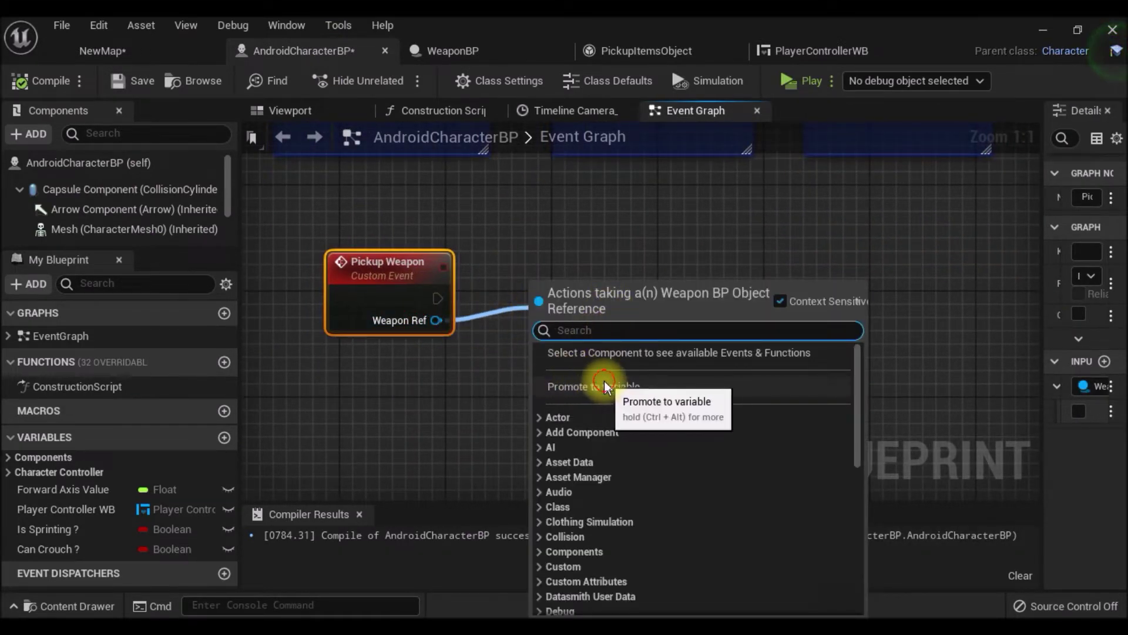
{"action": "left_click", "coordinate": [605, 386]}
{"action": "left_click_drag", "start_coordinate": [699, 288], "coordinate": [548, 304]}
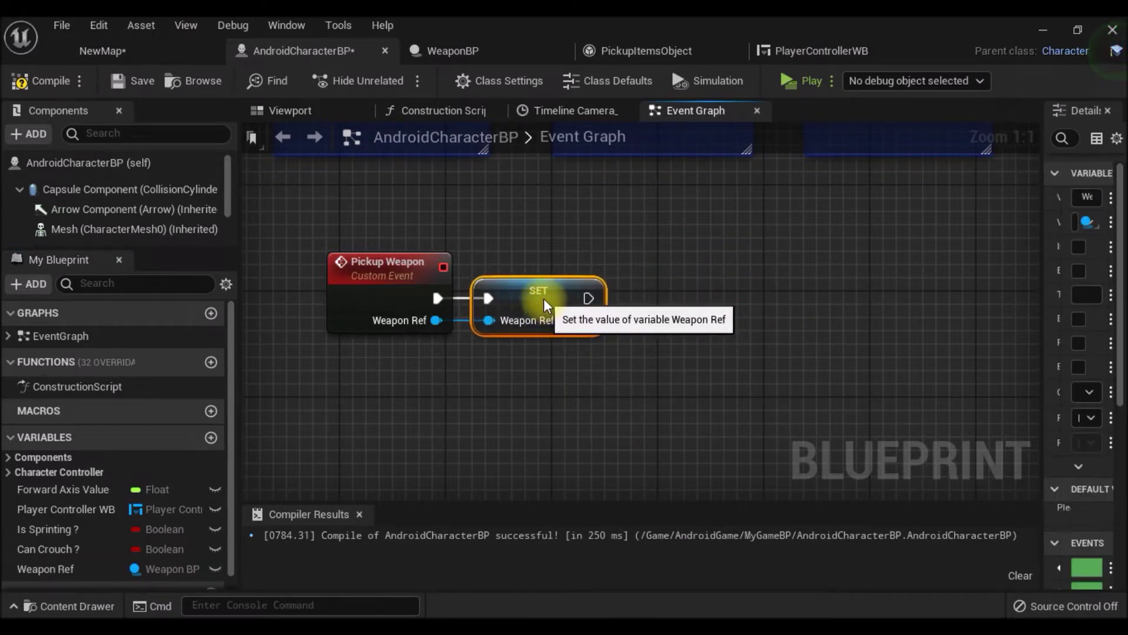
{"action": "key", "text": "q"}
{"action": "left_click", "coordinate": [54, 85]}
{"action": "left_click", "coordinate": [140, 86]}
{"action": "right_click_drag", "start_coordinate": [648, 323], "coordinate": [575, 291]}
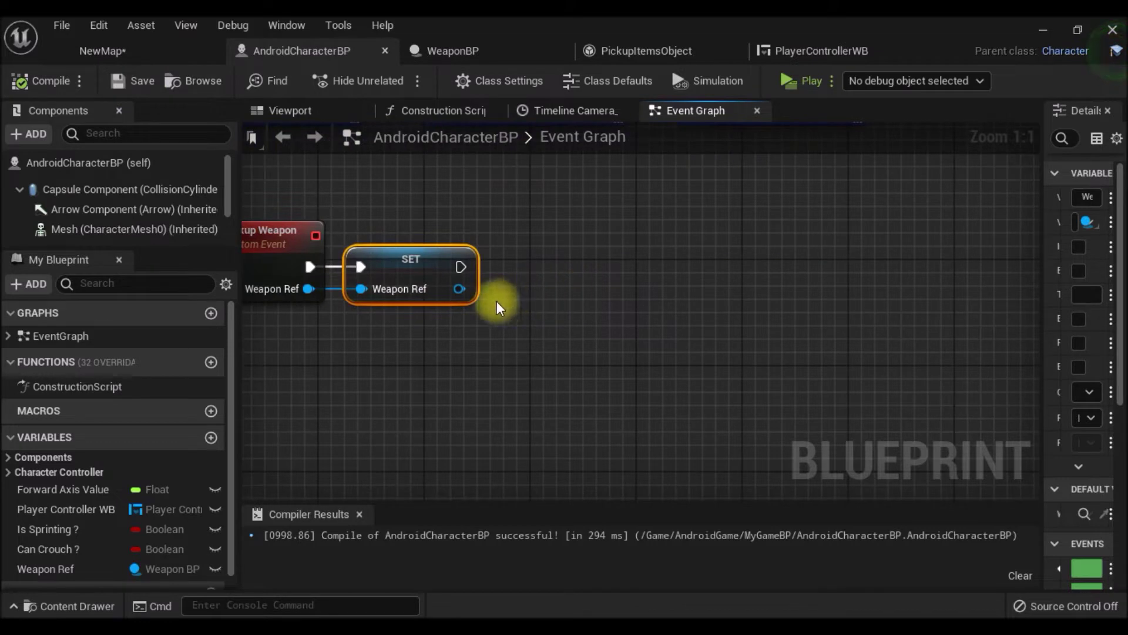
{"action": "right_click_drag", "start_coordinate": [586, 410], "coordinate": [532, 394]}
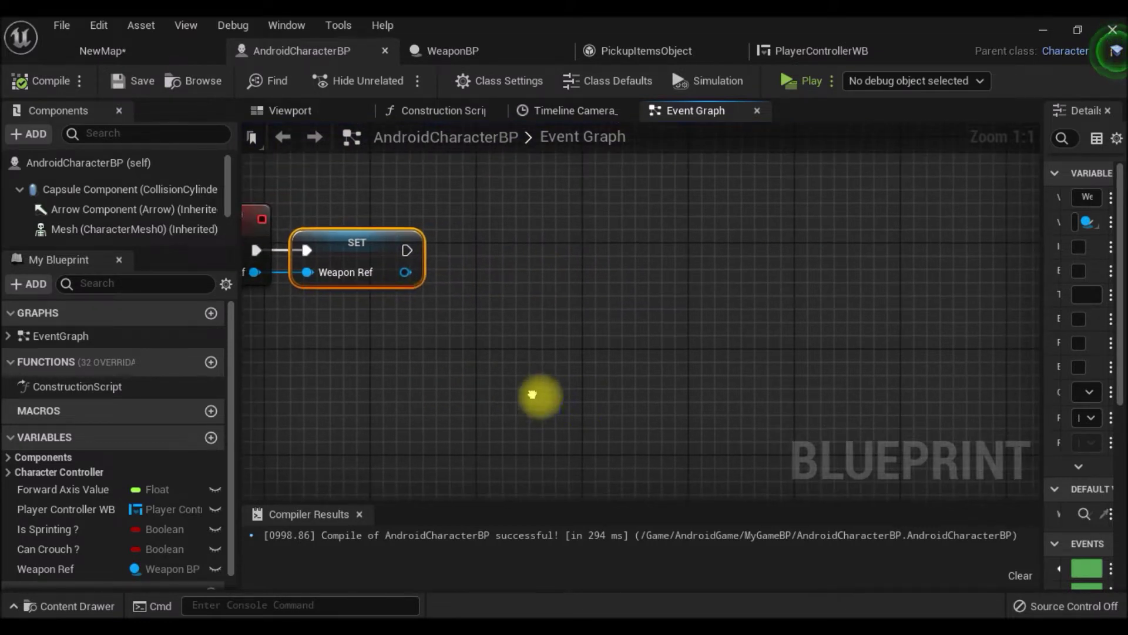
{"action": "left_click_drag", "start_coordinate": [406, 249], "coordinate": [495, 259]}
Add Spawn Actor from Class after SET Weapon Ref, using GetClass of Weapon Ref as Class, and compile
{"action": "type", "text": "spawn actor"}
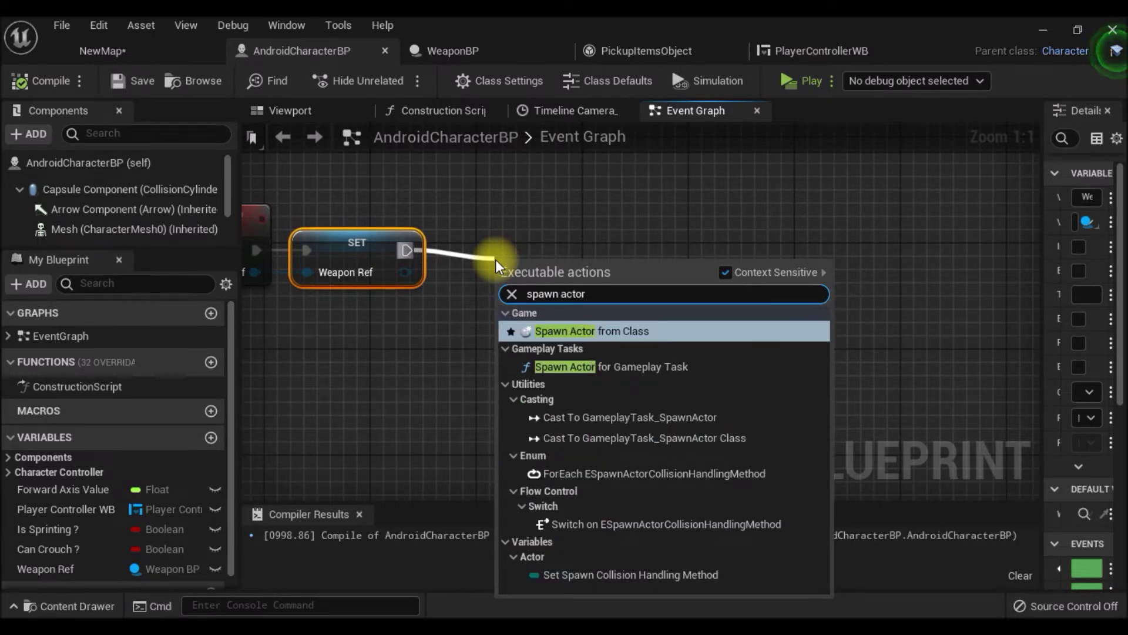
{"action": "left_click", "coordinate": [582, 331]}
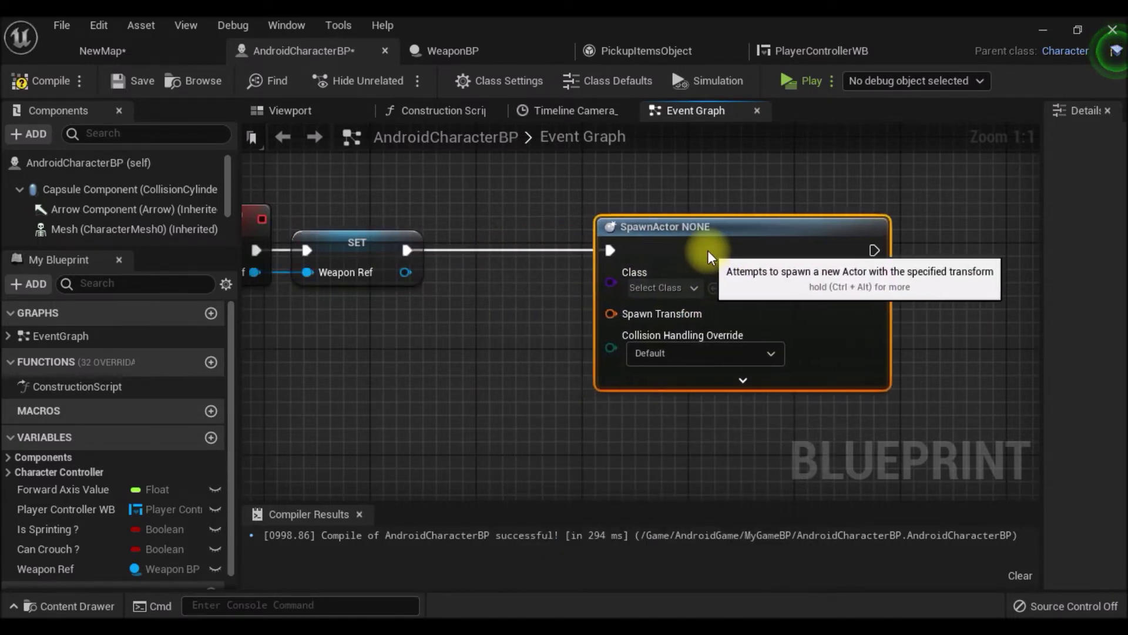
{"action": "left_click_drag", "start_coordinate": [405, 272], "coordinate": [617, 287]}
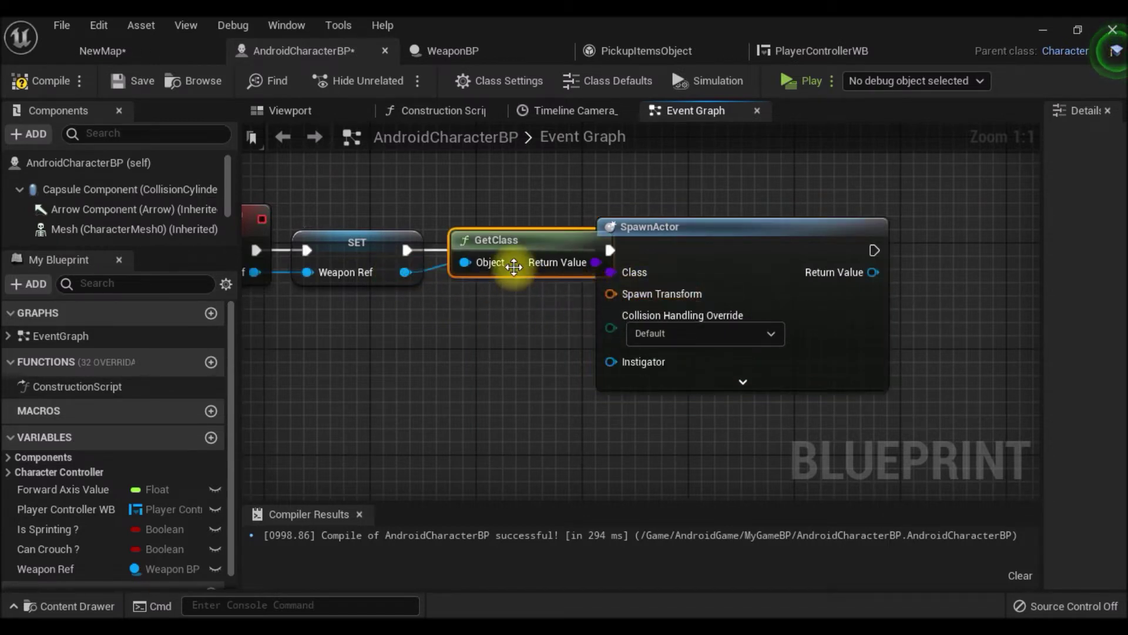
{"action": "left_click_drag", "start_coordinate": [515, 267], "coordinate": [501, 293]}
{"action": "left_click_drag", "start_coordinate": [712, 256], "coordinate": [738, 257]}
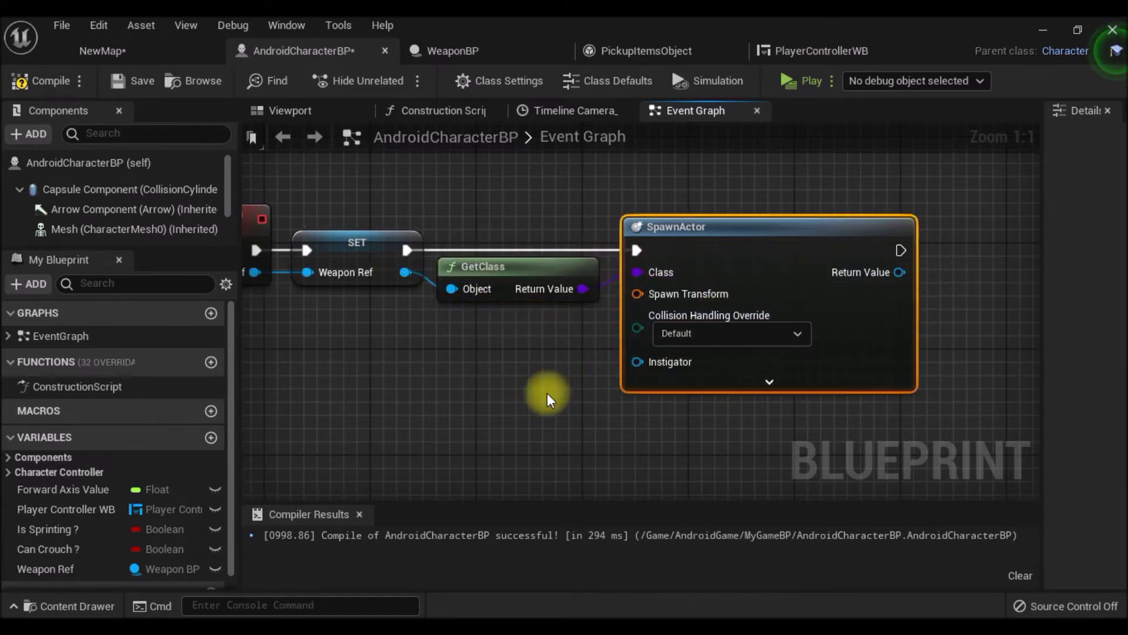
{"action": "right_click_drag", "start_coordinate": [548, 395], "coordinate": [487, 379]}
{"action": "left_click", "coordinate": [42, 76]}
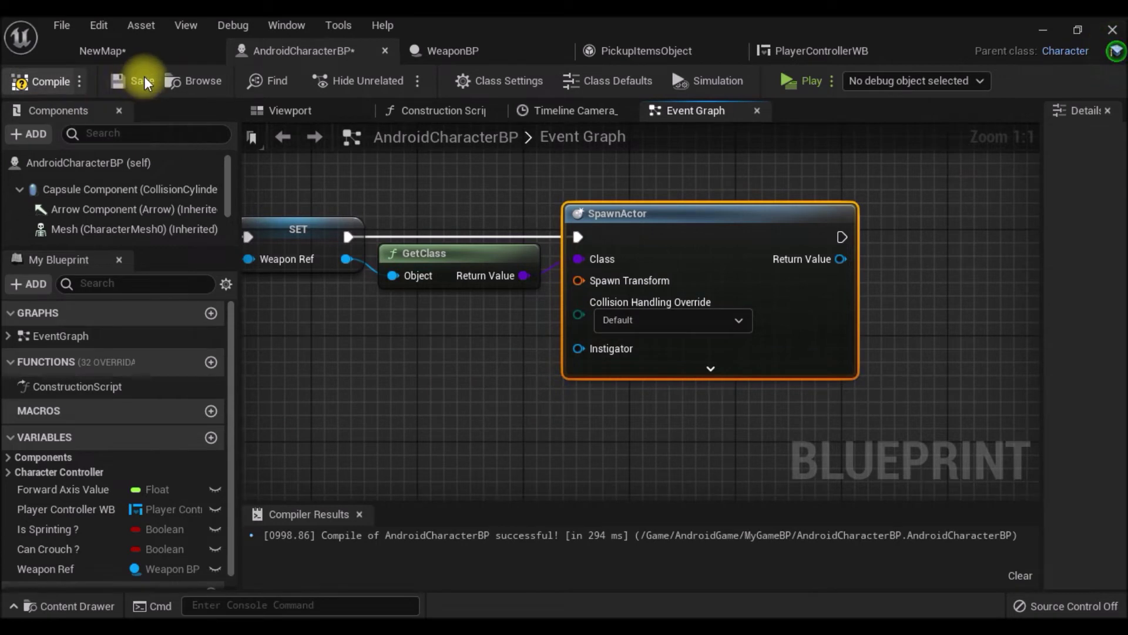
Save the blueprint and add a character Mesh getter below the event chain
{"action": "left_click", "coordinate": [144, 79]}
{"action": "mouse_move", "coordinate": [590, 382]}
{"action": "right_mouse_down"}
{"action": "mouse_move", "coordinate": [633, 350]}
{"action": "mouse_move", "coordinate": [539, 379]}
{"action": "right_mouse_up"}
{"action": "right_click_drag", "start_coordinate": [489, 421], "coordinate": [492, 379]}
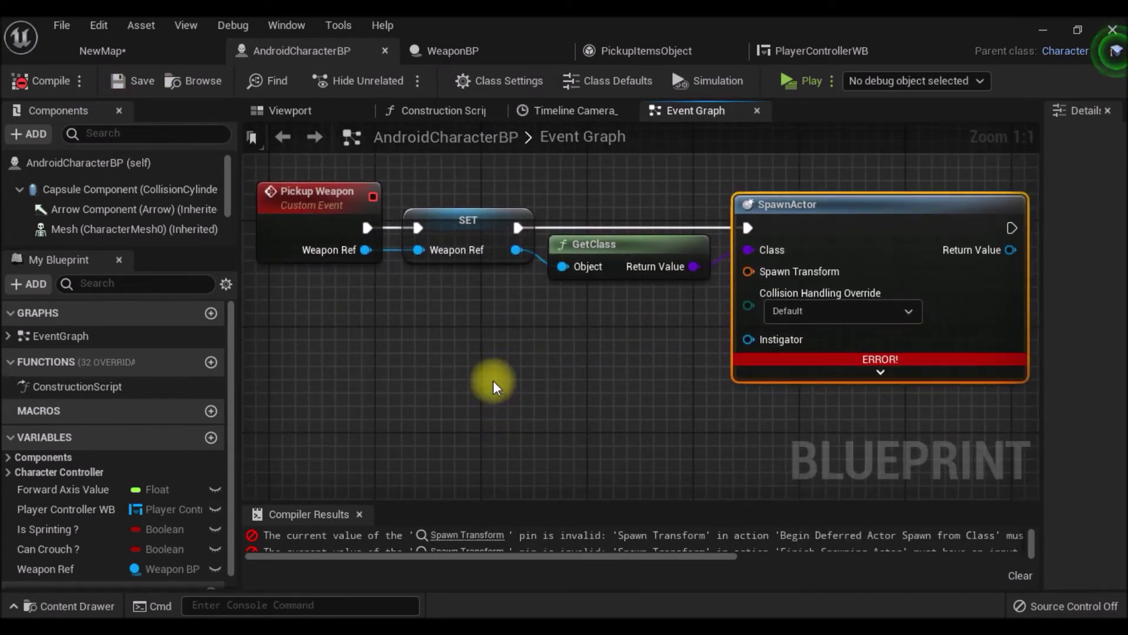
{"action": "right_click", "coordinate": [493, 379]}
{"action": "type", "text": "mes"}
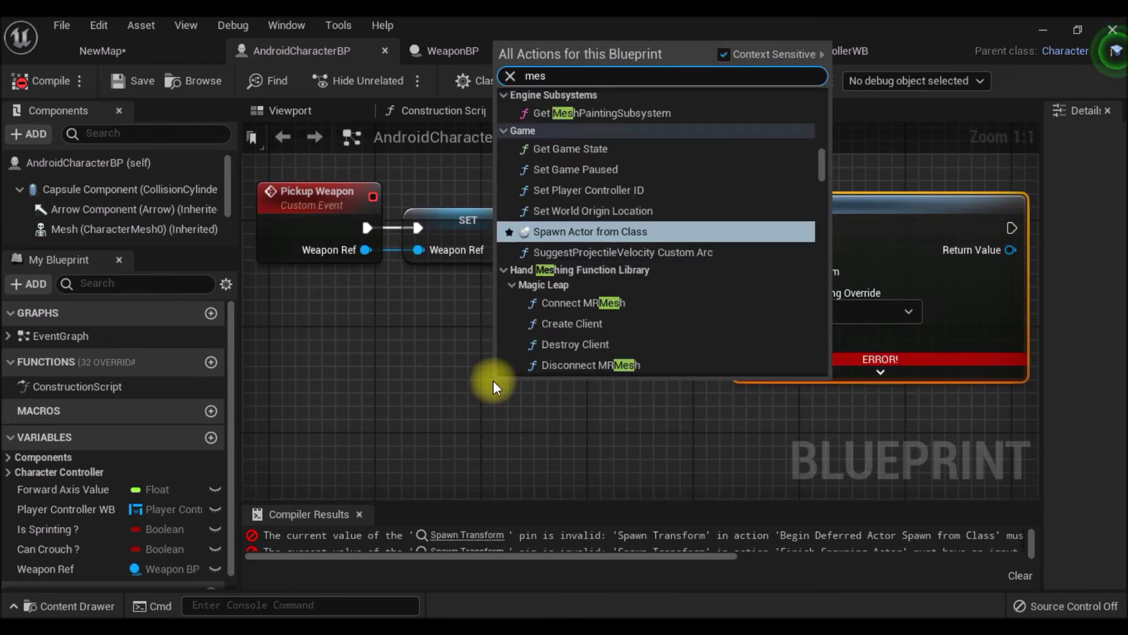
{"action": "type", "text": "h"}
{"action": "left_click", "coordinate": [570, 315]}
{"action": "left_click_drag", "start_coordinate": [512, 405], "coordinate": [380, 352]}
Add Get Socket Transform on Mesh and wire its Return Value to SpawnActor's Spawn Transform
{"action": "left_click_drag", "start_coordinate": [452, 340], "coordinate": [551, 343]}
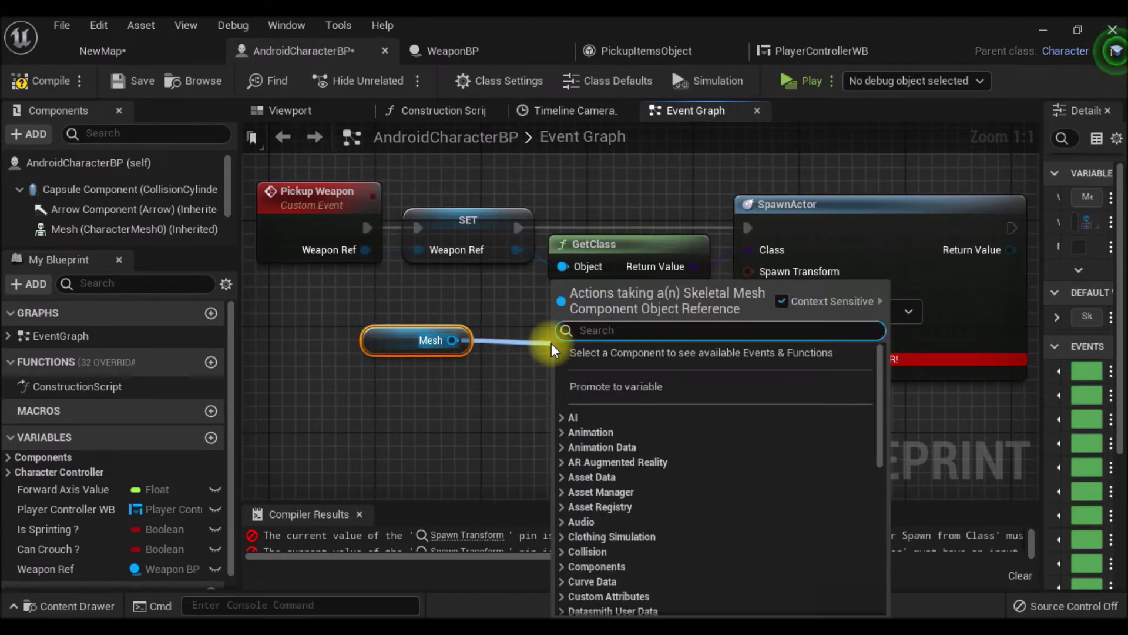
{"action": "type", "text": "soc"}
{"action": "scroll", "coordinate": [661, 526], "scroll_direction": "down", "scroll_amount": 3}
{"action": "left_click", "coordinate": [647, 549]}
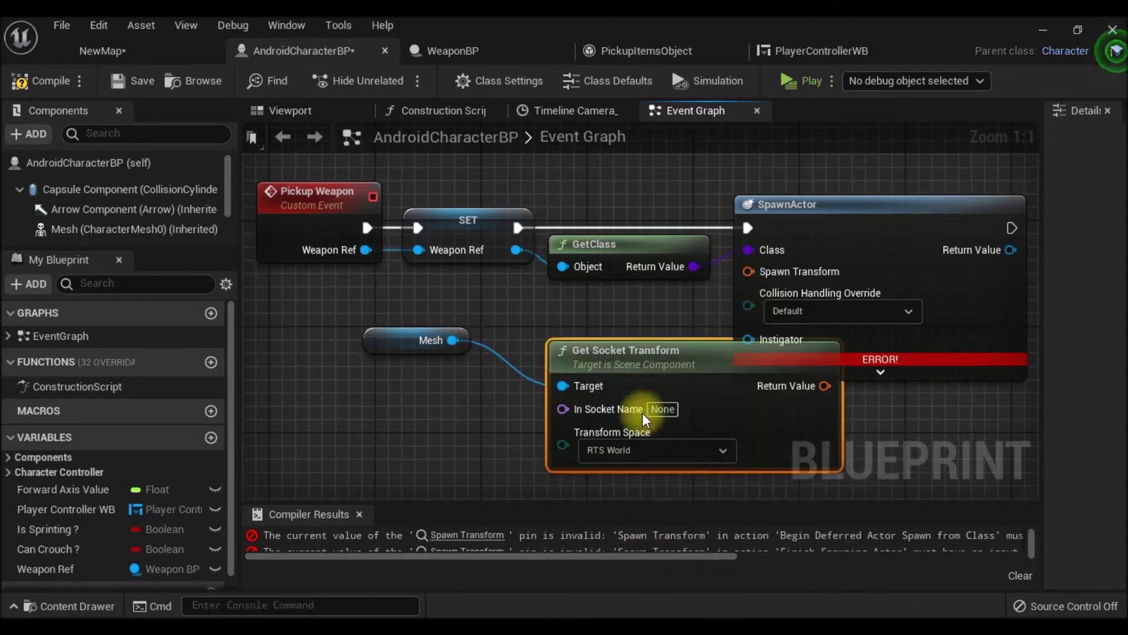
{"action": "left_click_drag", "start_coordinate": [612, 461], "coordinate": [353, 318]}
{"action": "left_click_drag", "start_coordinate": [602, 353], "coordinate": [401, 352]}
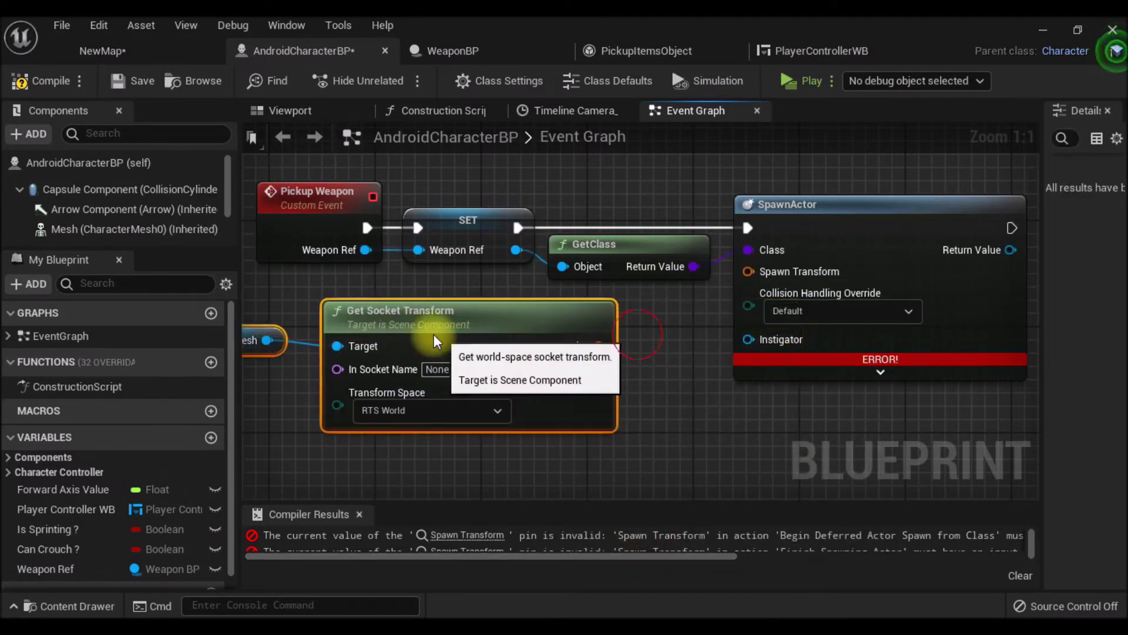
{"action": "left_click_drag", "start_coordinate": [586, 347], "coordinate": [748, 271]}
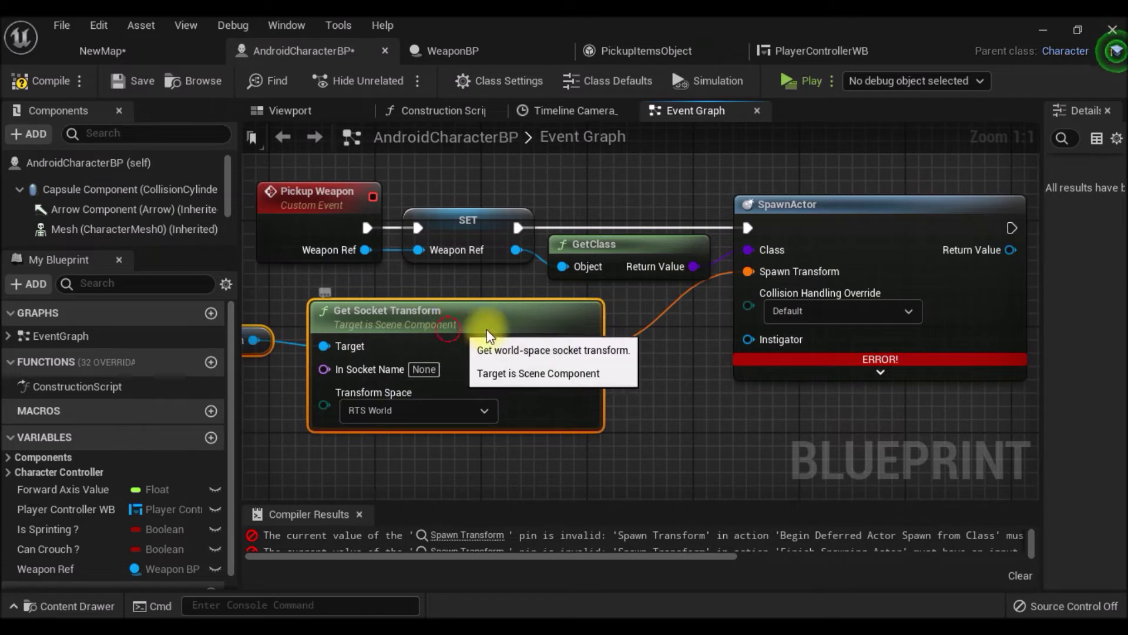
{"action": "left_click_drag", "start_coordinate": [444, 328], "coordinate": [524, 328]}
Recompile AndroidCharacterBP to clear the error and save it
{"action": "right_click_drag", "start_coordinate": [344, 417], "coordinate": [360, 393]}
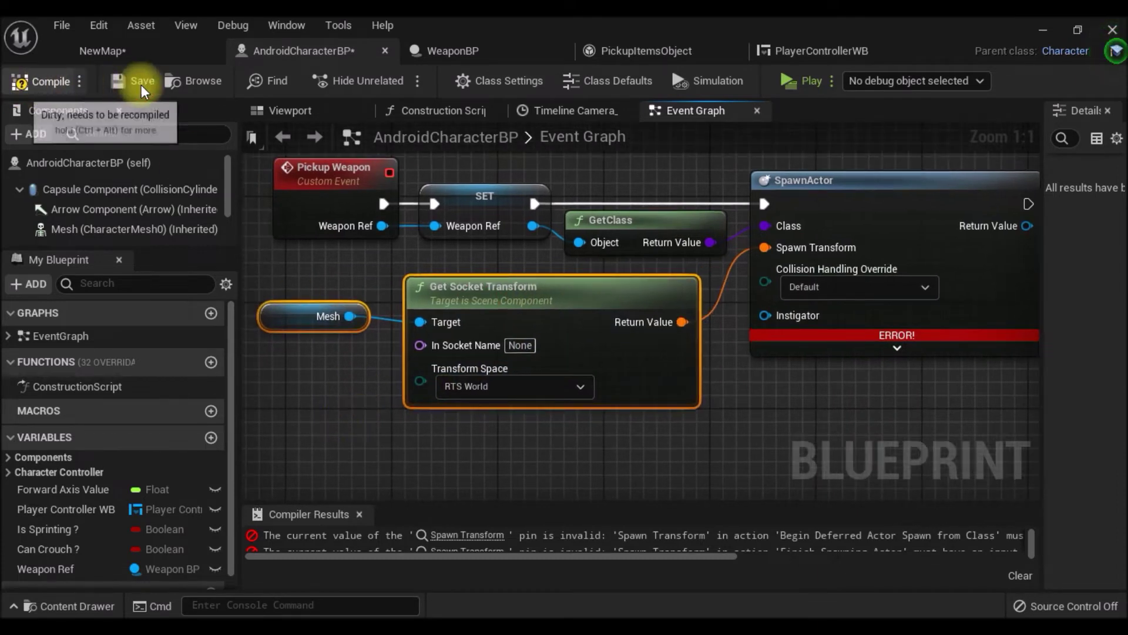
{"action": "left_click", "coordinate": [35, 80]}
{"action": "left_click", "coordinate": [137, 88]}
{"action": "right_click_drag", "start_coordinate": [320, 369], "coordinate": [302, 390]}
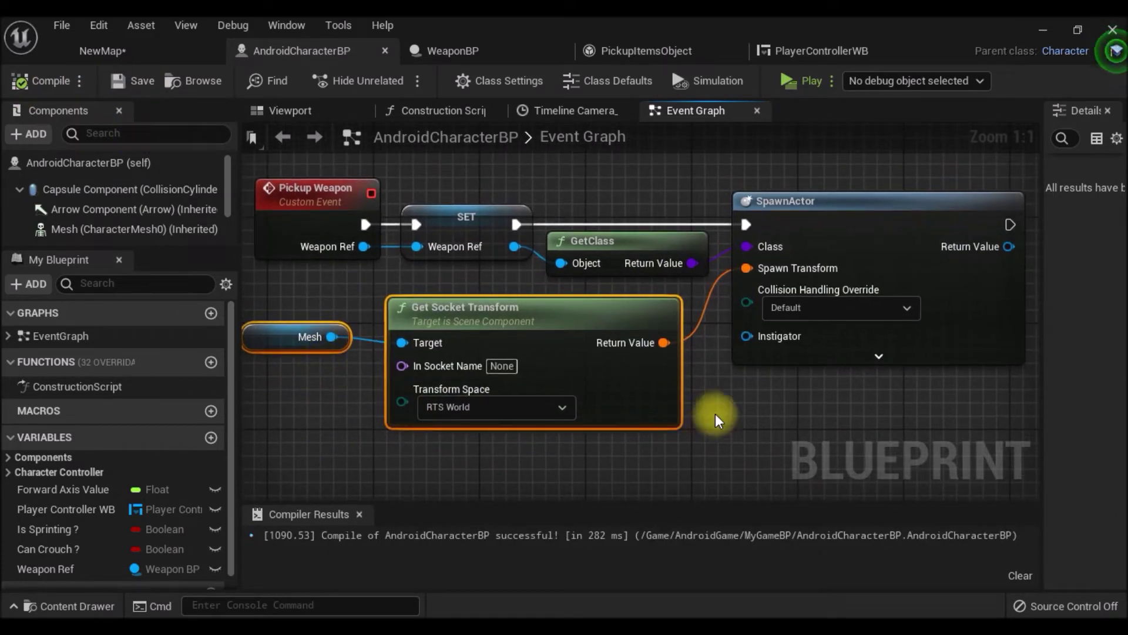
{"action": "left_click", "coordinate": [302, 391]}
Open the swat skeletal mesh from Assets > CharacterMesh > CH1 in the NewMap Content Browser
{"action": "left_click", "coordinate": [139, 53]}
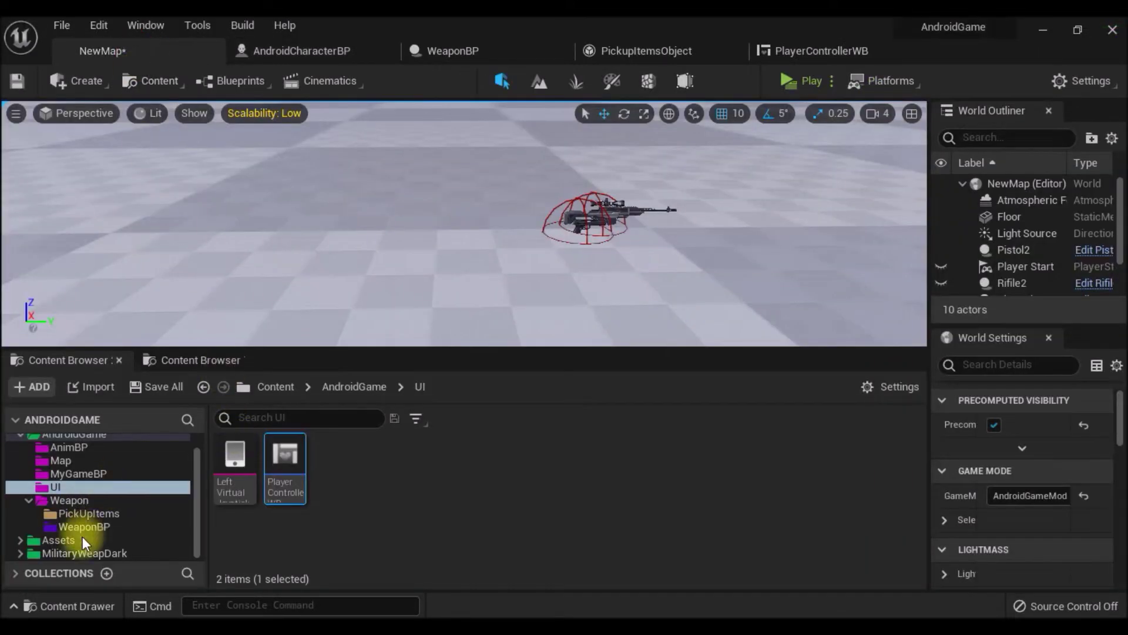
{"action": "left_click", "coordinate": [59, 540]}
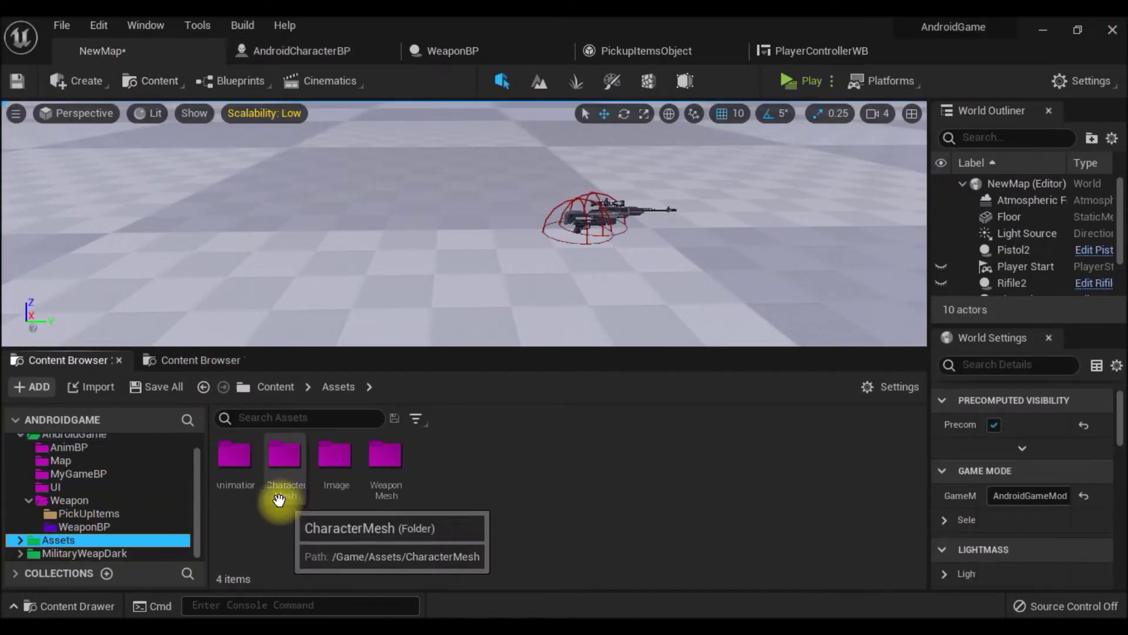
{"action": "double_click", "coordinate": [288, 474]}
{"action": "left_click", "coordinate": [238, 473]}
{"action": "double_click", "coordinate": [237, 473]}
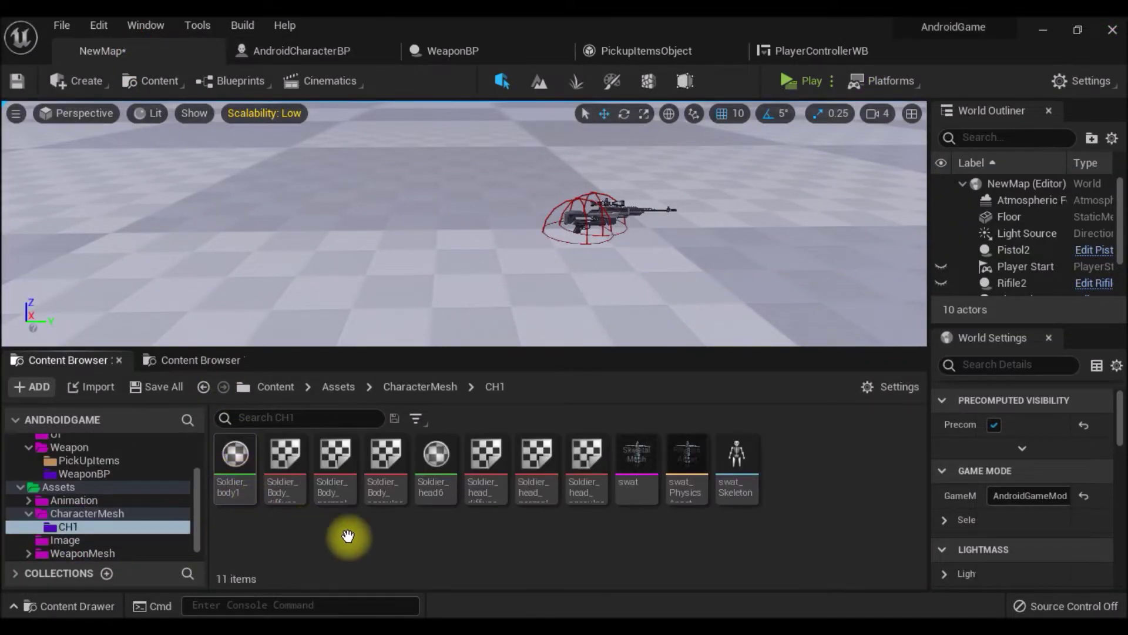
{"action": "double_click", "coordinate": [636, 478]}
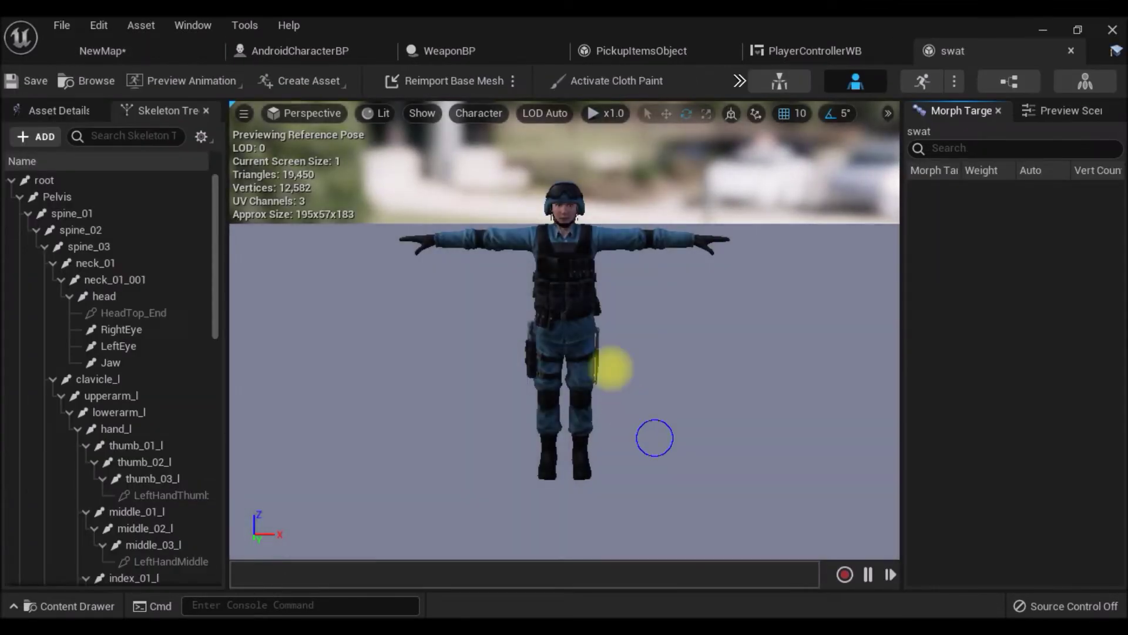
Raise the camera speed to 4, view the character from behind, and select spine_01
{"action": "mouse_move", "coordinate": [649, 439]}
{"action": "left_mouse_down"}
{"action": "mouse_move", "coordinate": [649, 369]}
{"action": "mouse_move", "coordinate": [729, 359]}
{"action": "left_mouse_up"}
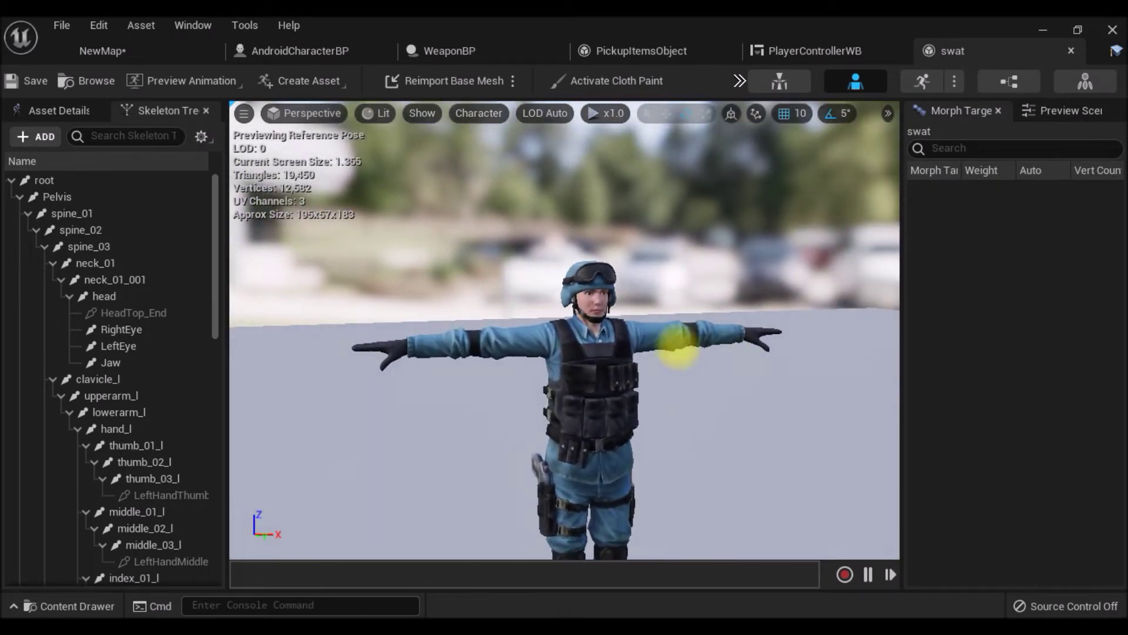
{"action": "left_click", "coordinate": [888, 112]}
{"action": "mouse_move", "coordinate": [949, 189]}
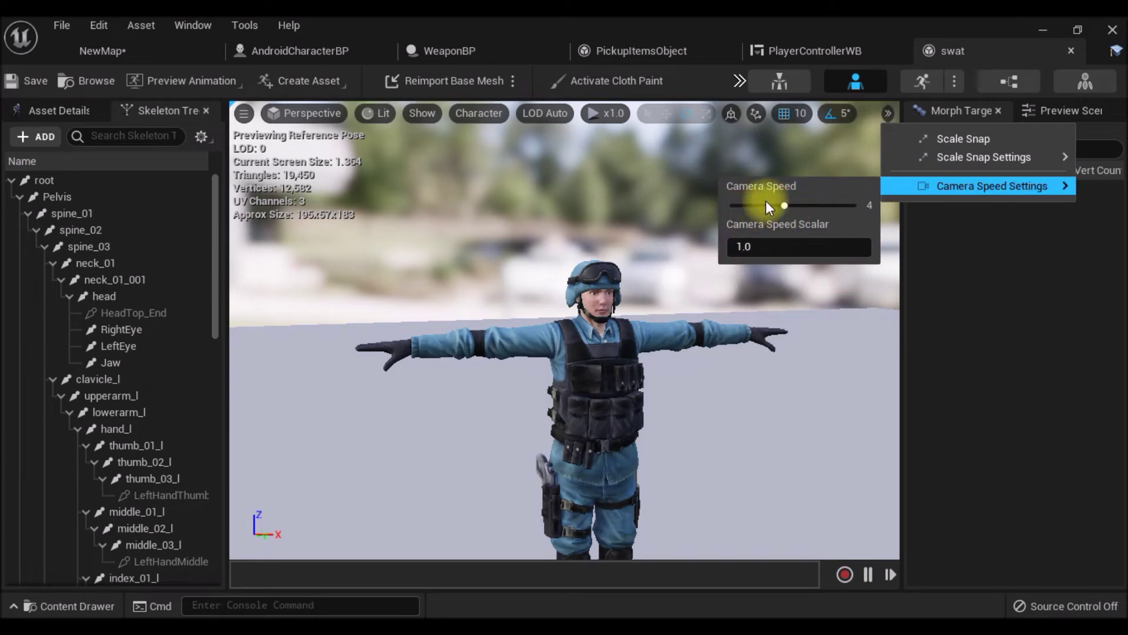
{"action": "mouse_move", "coordinate": [653, 364]}
{"action": "left_mouse_down"}
{"action": "mouse_move", "coordinate": [1006, 377]}
{"action": "mouse_move", "coordinate": [285, 224]}
{"action": "left_mouse_up"}
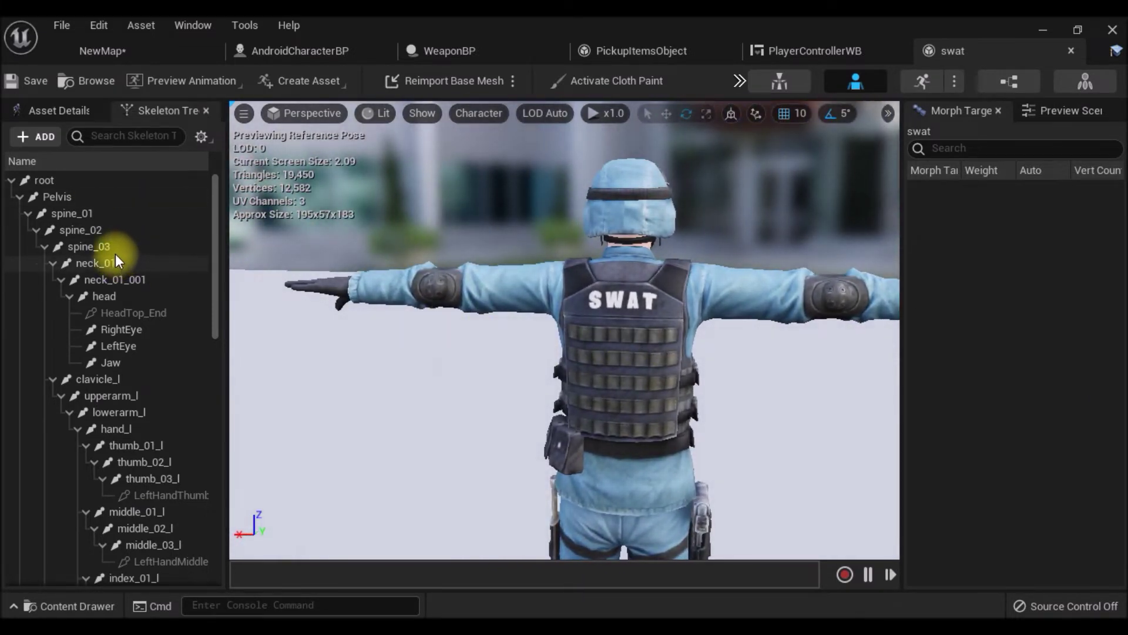
{"action": "left_click", "coordinate": [96, 216]}
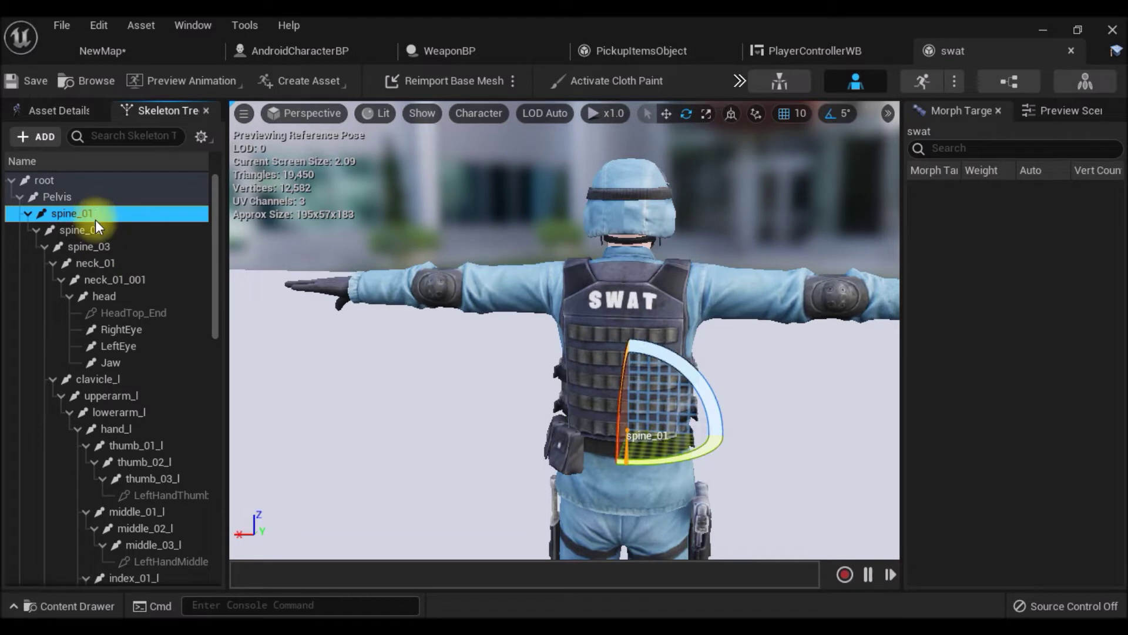
Add a socket to the spine_03 bone and name it Gun
{"action": "right_click", "coordinate": [87, 216]}
{"action": "left_click", "coordinate": [53, 228]}
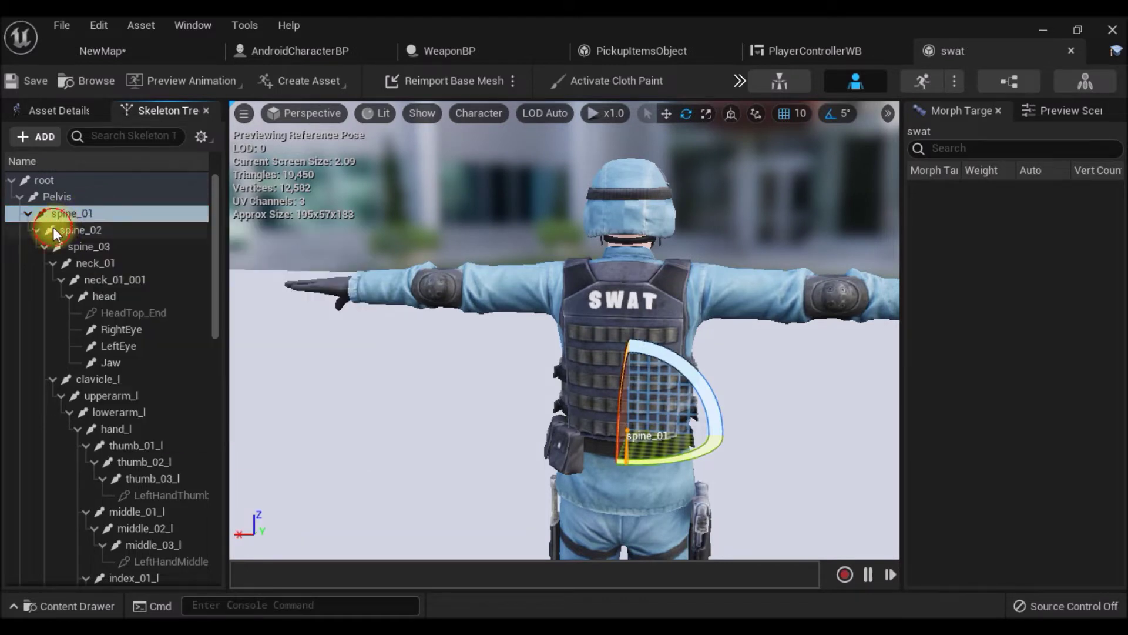
{"action": "left_click", "coordinate": [101, 250]}
{"action": "right_click", "coordinate": [98, 245]}
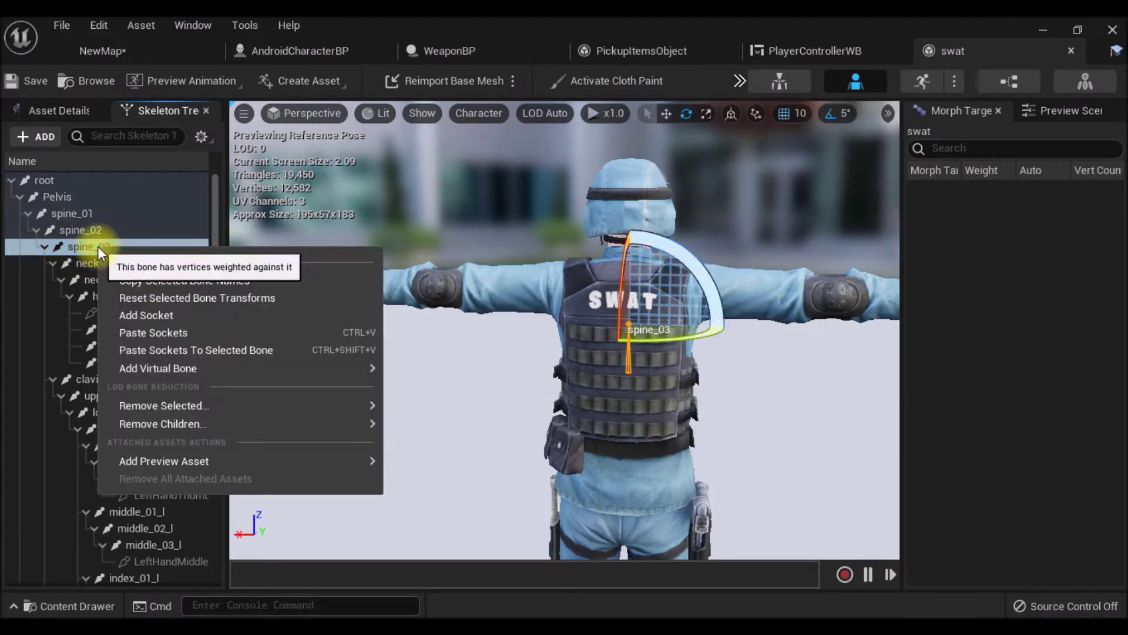
{"action": "left_click", "coordinate": [162, 315]}
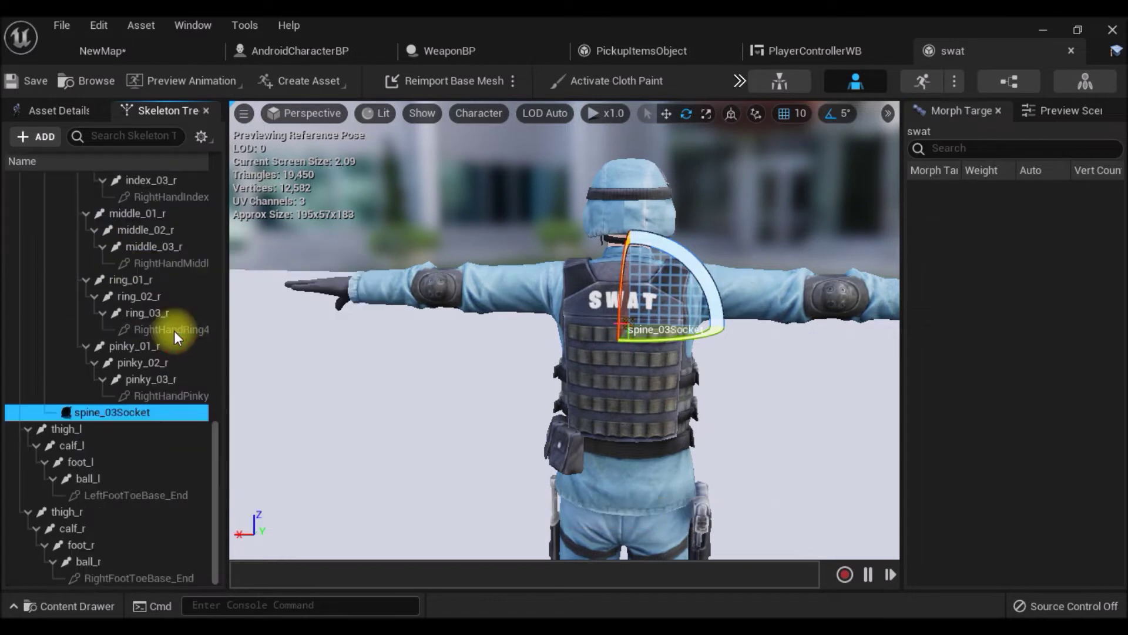
{"action": "double_click", "coordinate": [141, 414]}
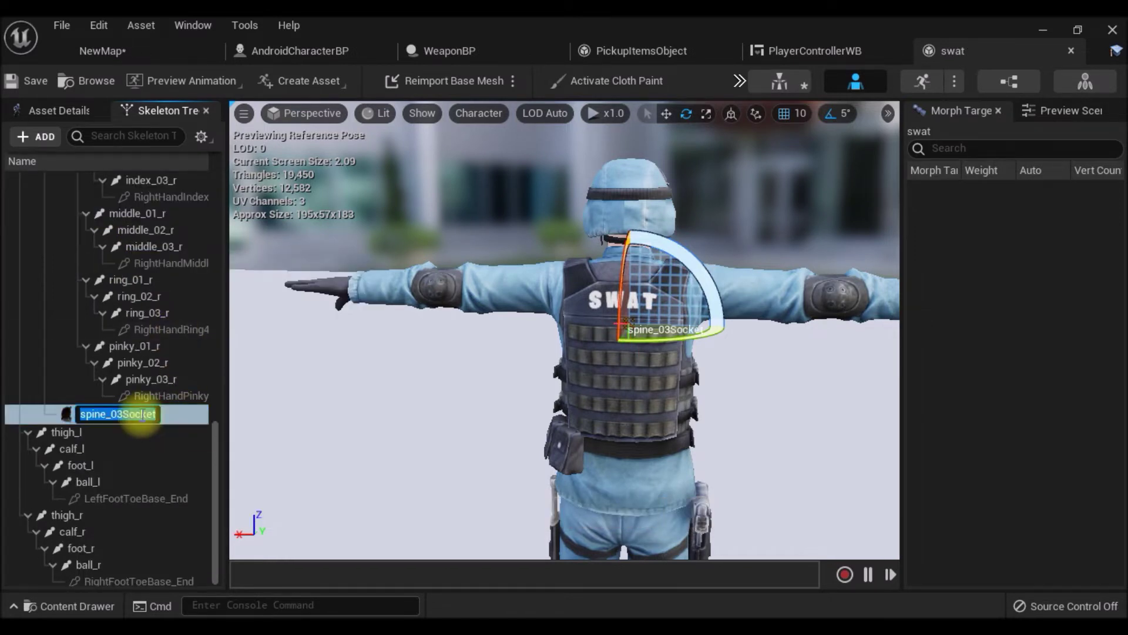
{"action": "type", "text": "Gun"}
{"action": "key", "text": "Return"}
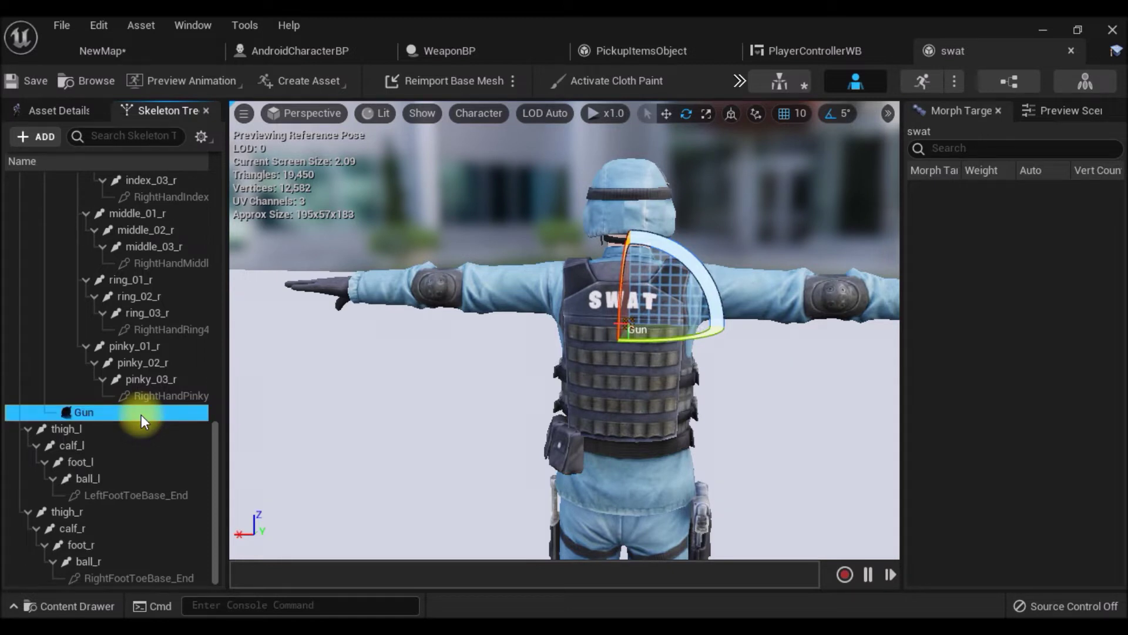
Attach Assault_Rifle_B to the Gun socket as a preview asset
{"action": "right_click", "coordinate": [107, 413]}
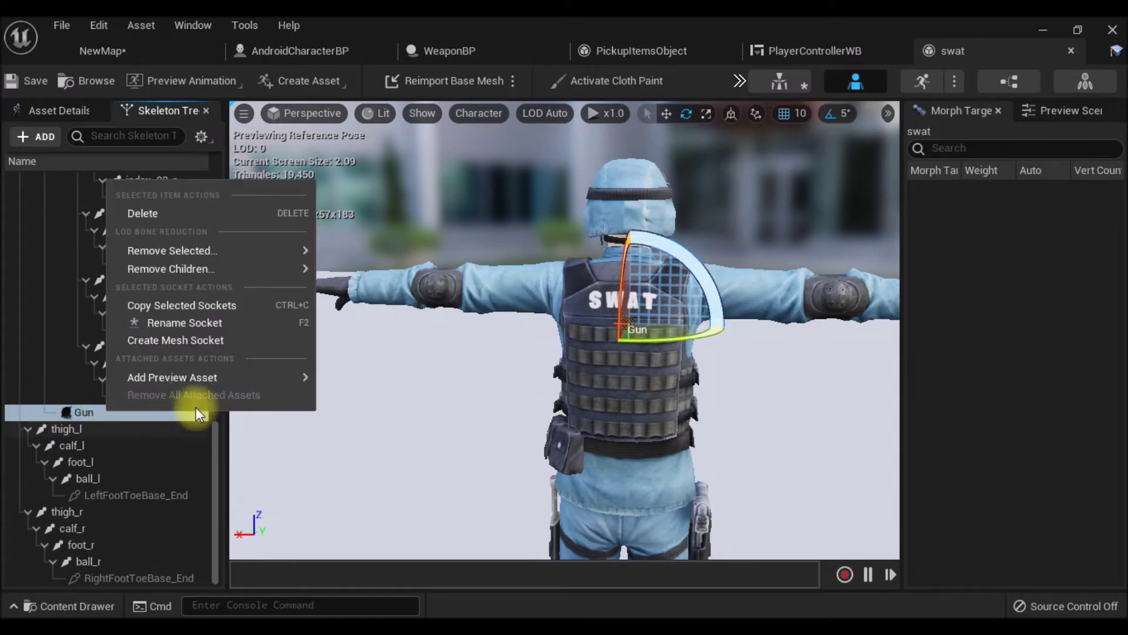
{"action": "mouse_move", "coordinate": [164, 379]}
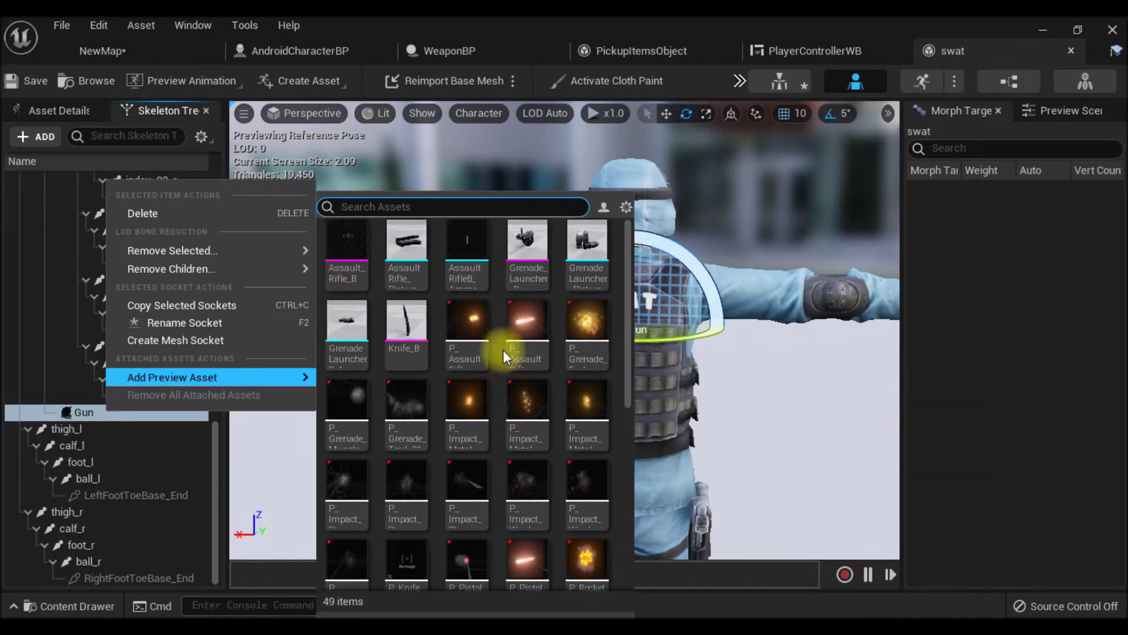
{"action": "left_click", "coordinate": [343, 259]}
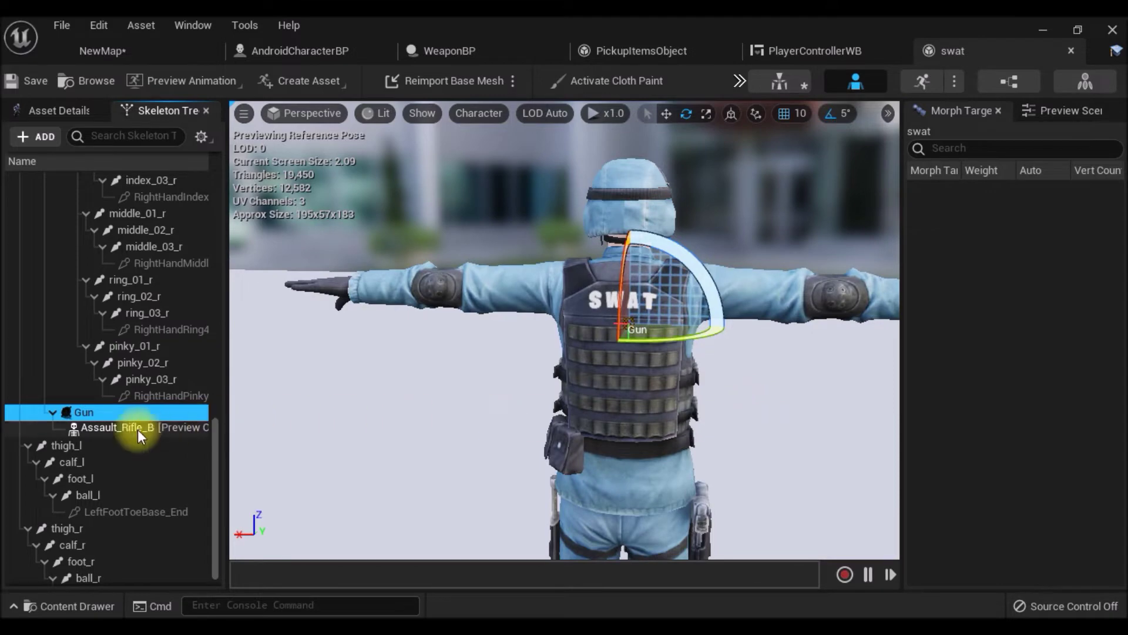
Move the Gun socket so the rifle sits upright on the swat's back, then save and close the editor
{"action": "left_click_drag", "start_coordinate": [751, 412], "coordinate": [542, 418]}
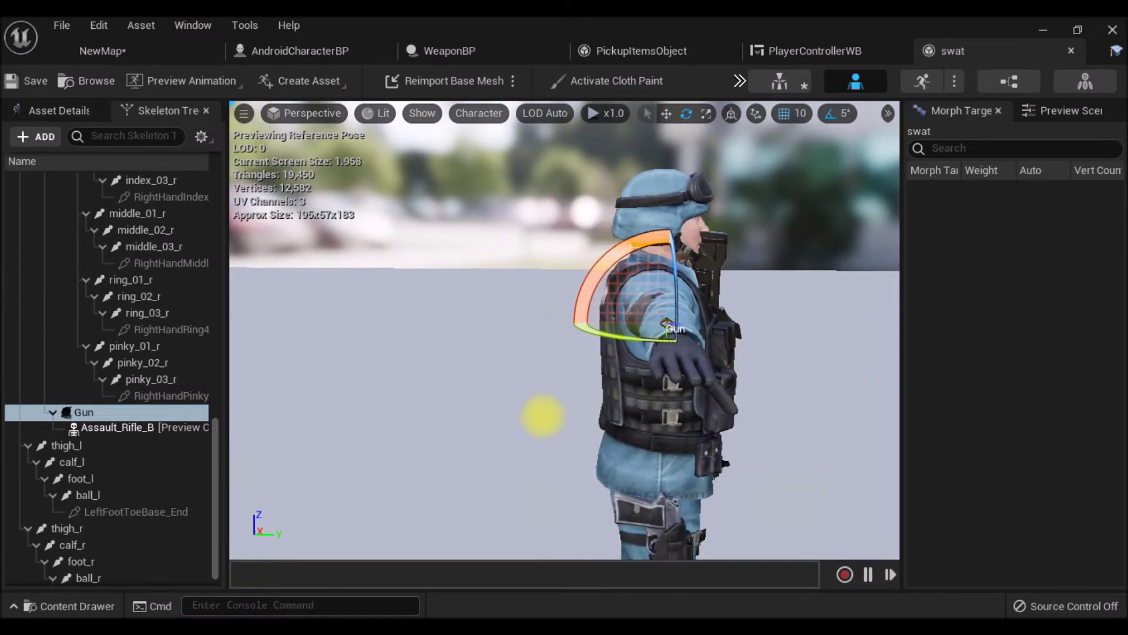
{"action": "left_click", "coordinate": [666, 113]}
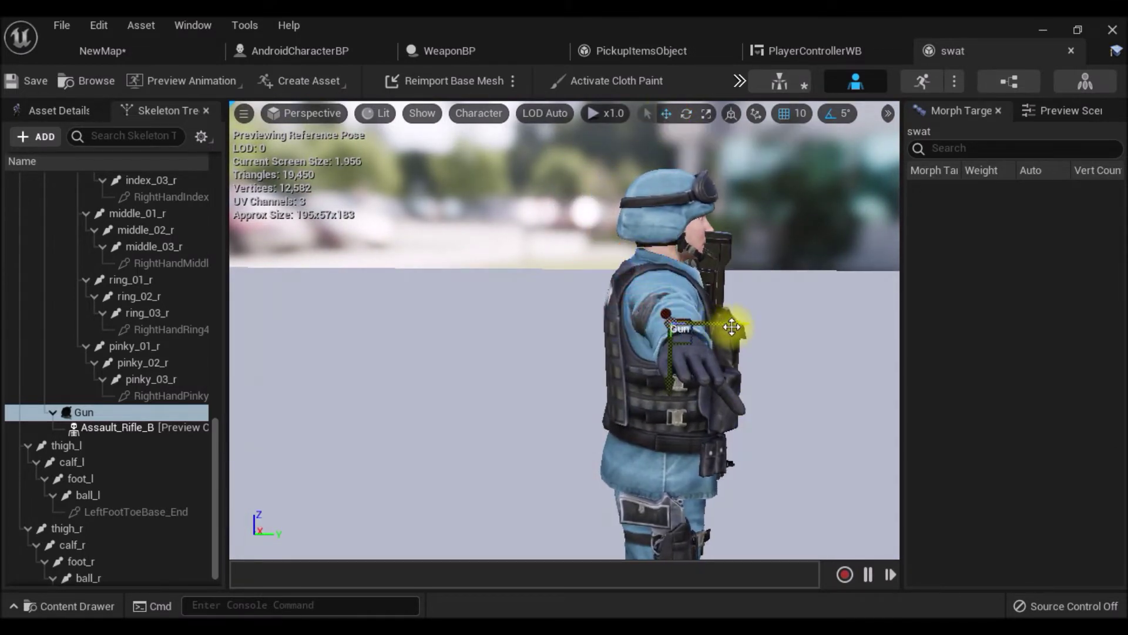
{"action": "left_click_drag", "start_coordinate": [662, 320], "coordinate": [626, 318]}
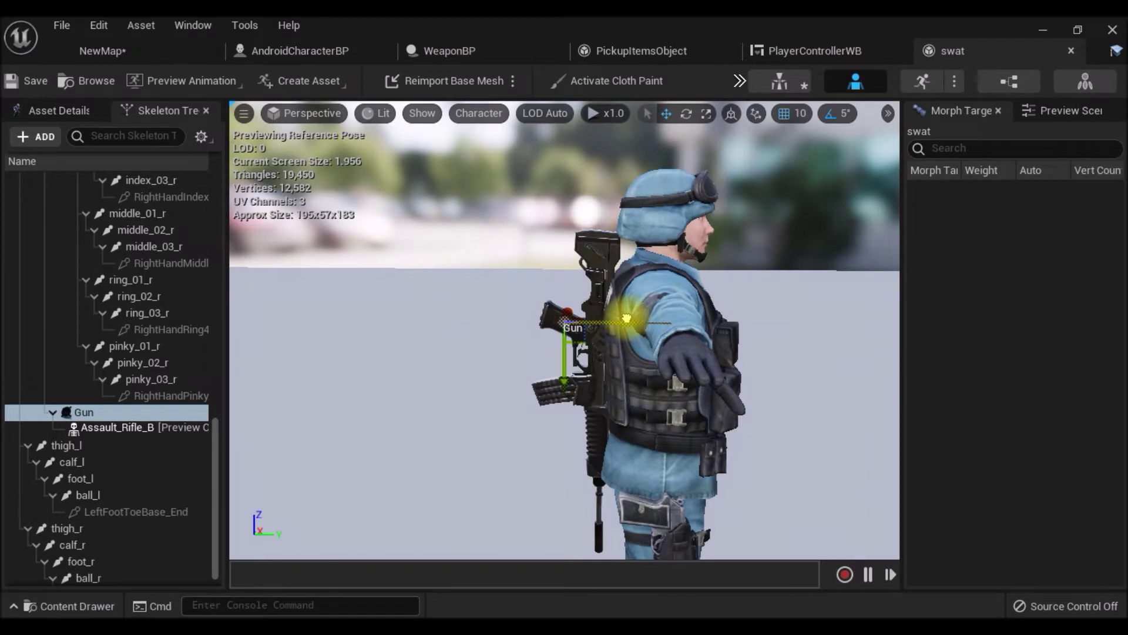
{"action": "left_click_drag", "start_coordinate": [538, 350], "coordinate": [745, 354]}
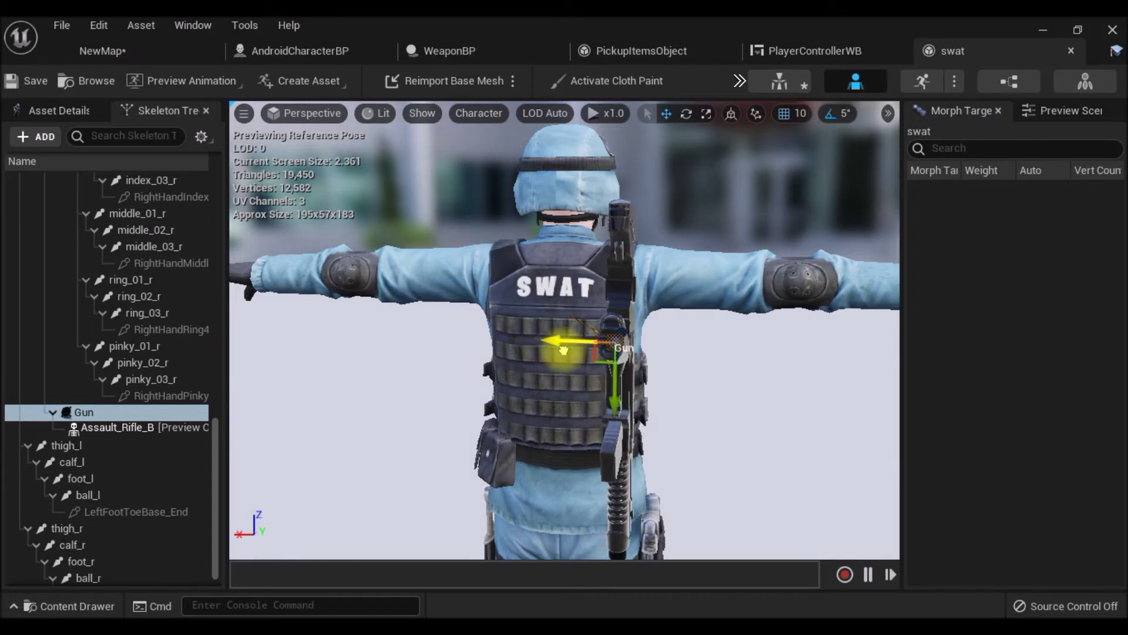
{"action": "mouse_move", "coordinate": [664, 351]}
{"action": "left_mouse_down"}
{"action": "mouse_move", "coordinate": [585, 339]}
{"action": "mouse_move", "coordinate": [657, 323]}
{"action": "left_mouse_up"}
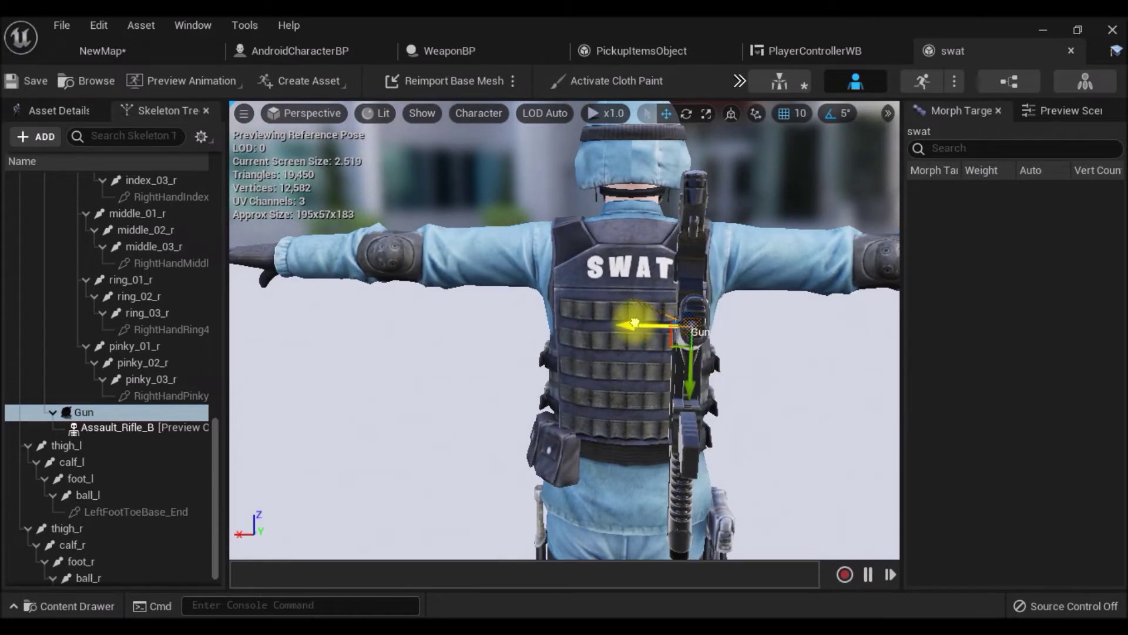
{"action": "mouse_move", "coordinate": [676, 327]}
{"action": "left_mouse_down"}
{"action": "mouse_move", "coordinate": [732, 326]}
{"action": "mouse_move", "coordinate": [512, 322]}
{"action": "mouse_move", "coordinate": [561, 391]}
{"action": "left_mouse_up"}
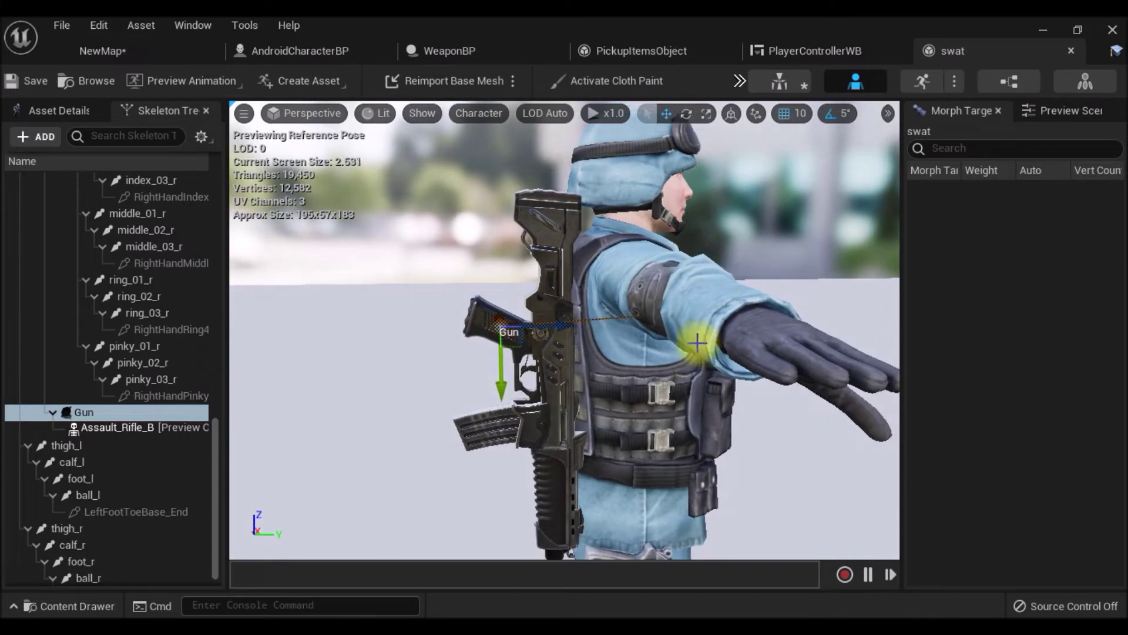
{"action": "left_click_drag", "start_coordinate": [504, 385], "coordinate": [500, 356]}
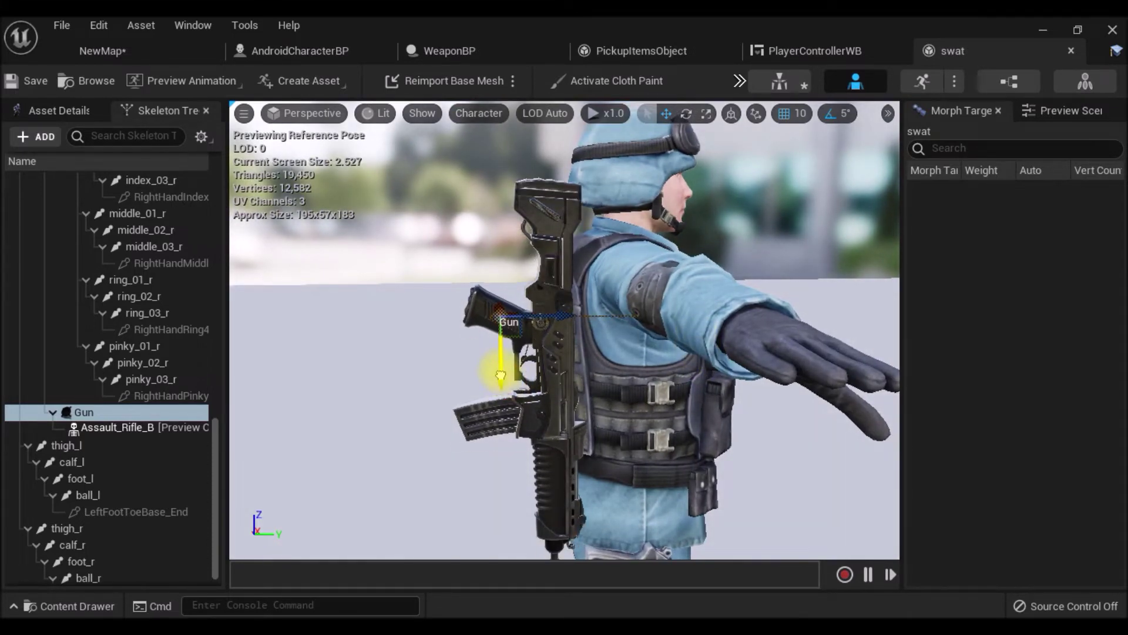
{"action": "left_click_drag", "start_coordinate": [414, 387], "coordinate": [771, 383]}
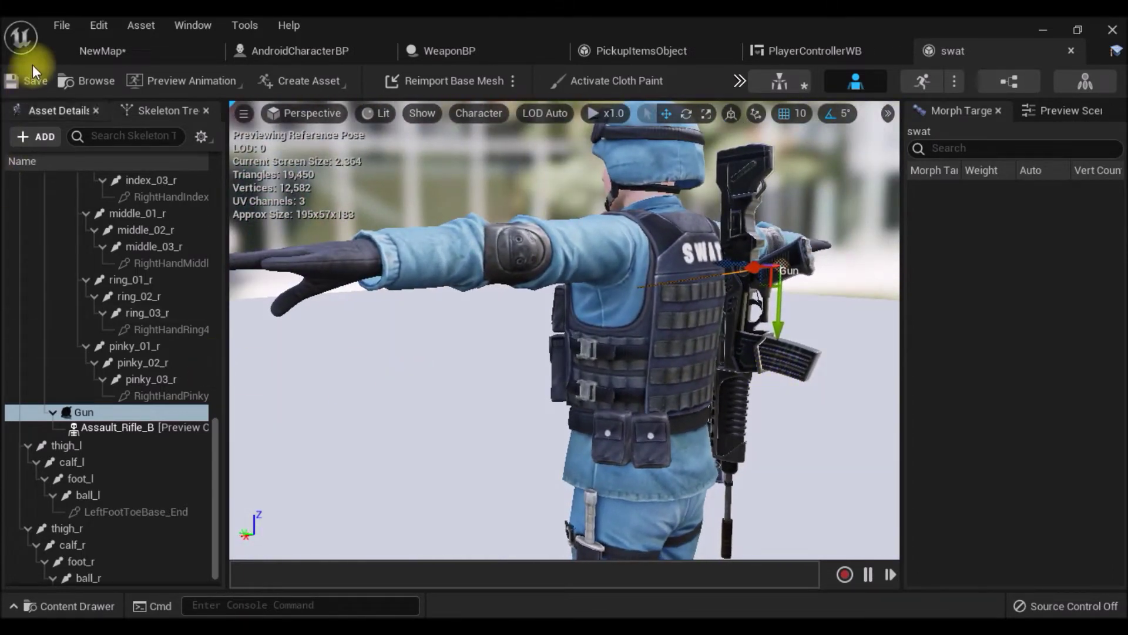
{"action": "left_click", "coordinate": [22, 78]}
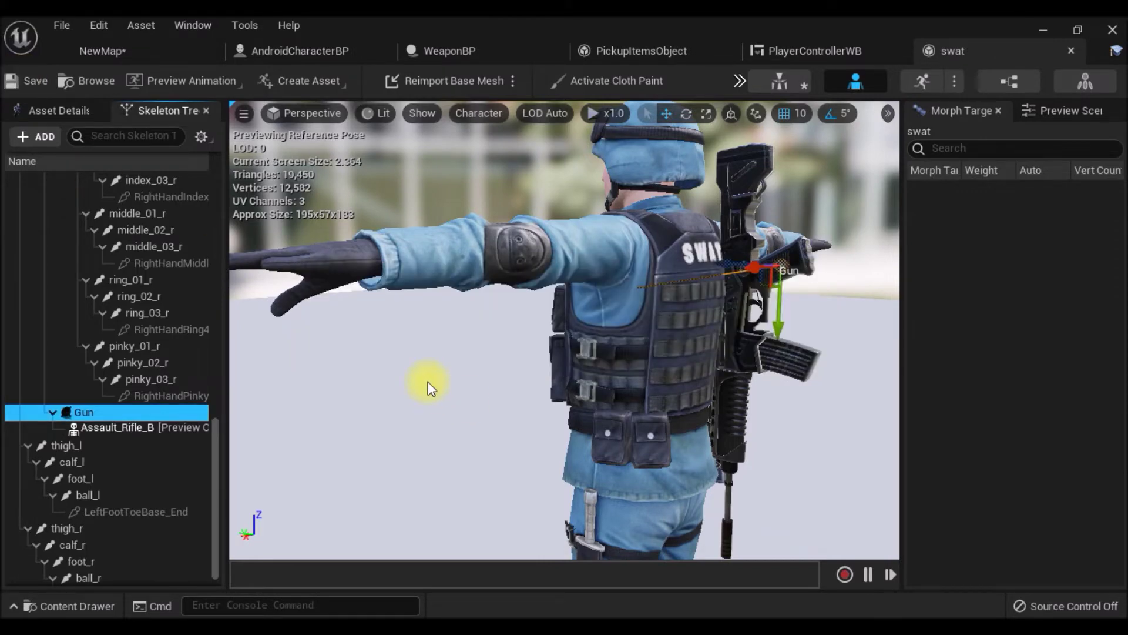
{"action": "left_click", "coordinate": [1072, 50]}
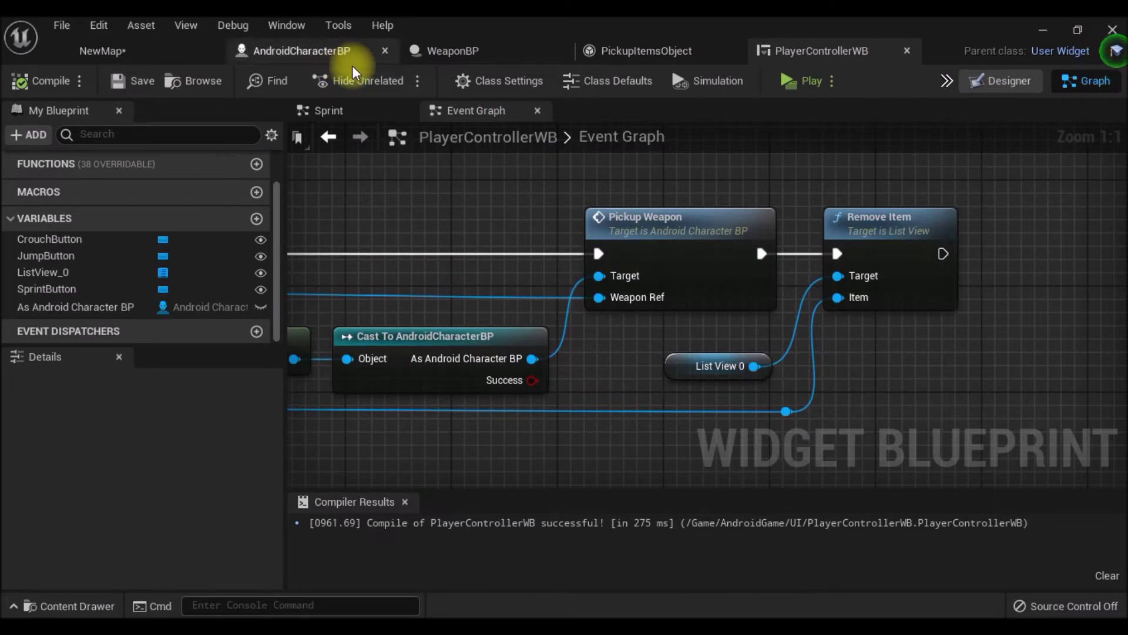
Set Get Socket Transform's In Socket Name to Gun in AndroidCharacterBP, then compile and save
{"action": "left_click", "coordinate": [306, 51]}
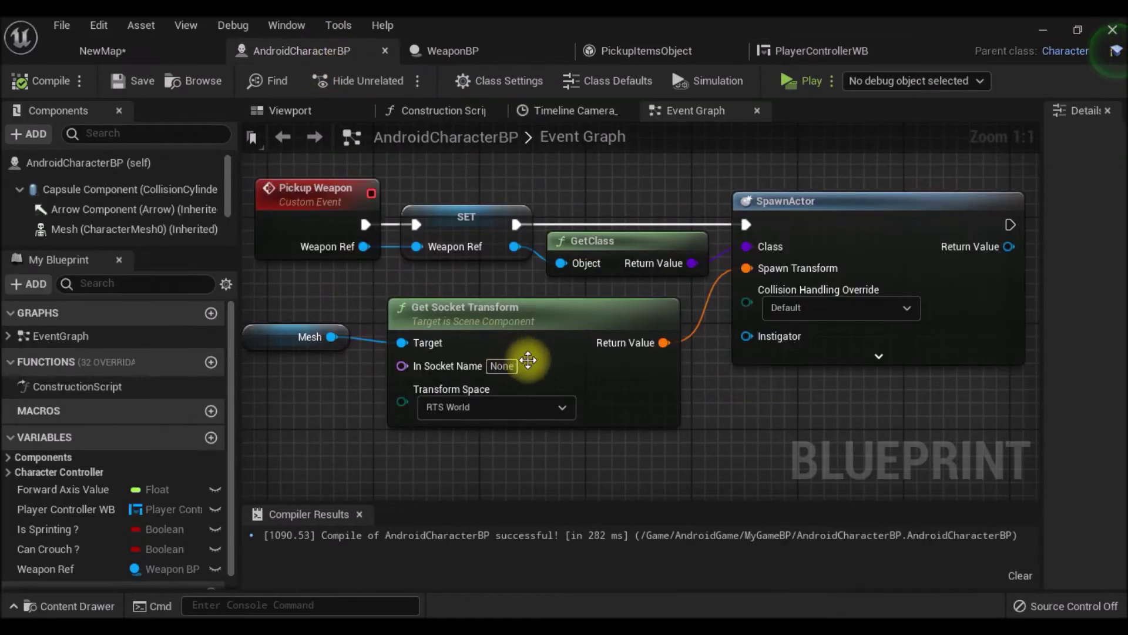
{"action": "key", "text": "ctrl+v"}
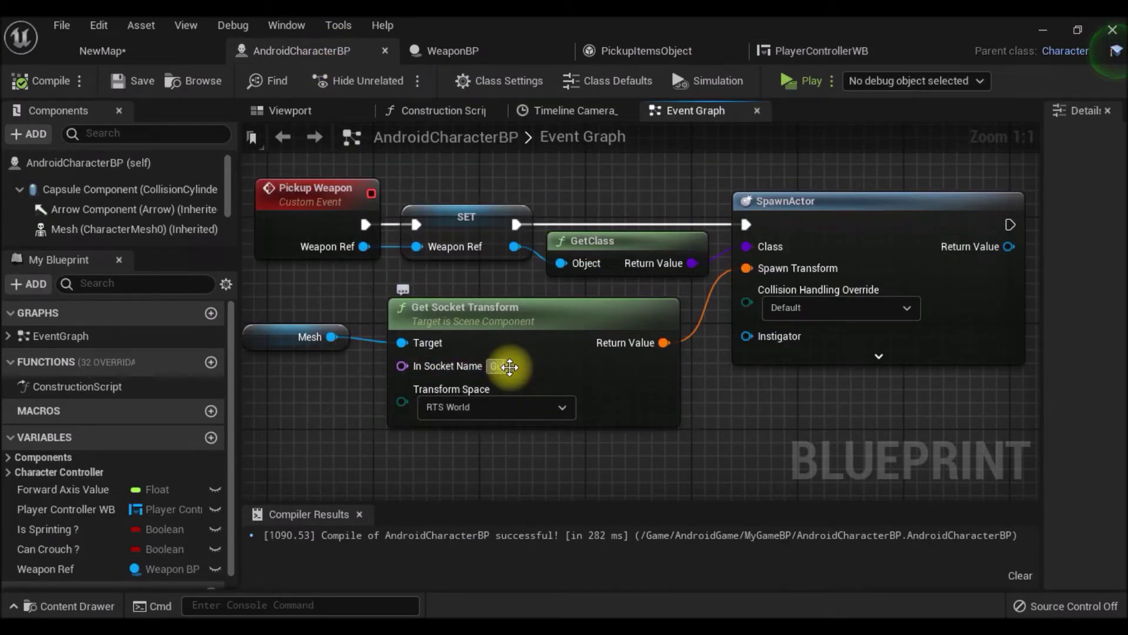
{"action": "right_click_drag", "start_coordinate": [870, 433], "coordinate": [725, 403]}
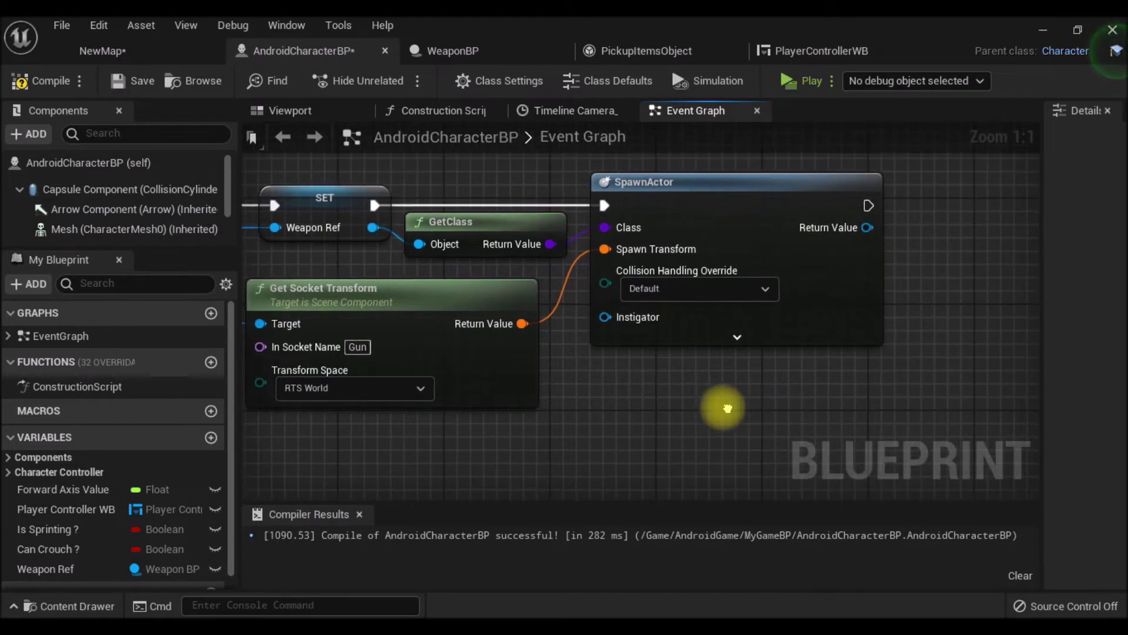
{"action": "left_click", "coordinate": [25, 80]}
{"action": "left_click", "coordinate": [136, 81]}
{"action": "right_click_drag", "start_coordinate": [859, 404], "coordinate": [592, 433]}
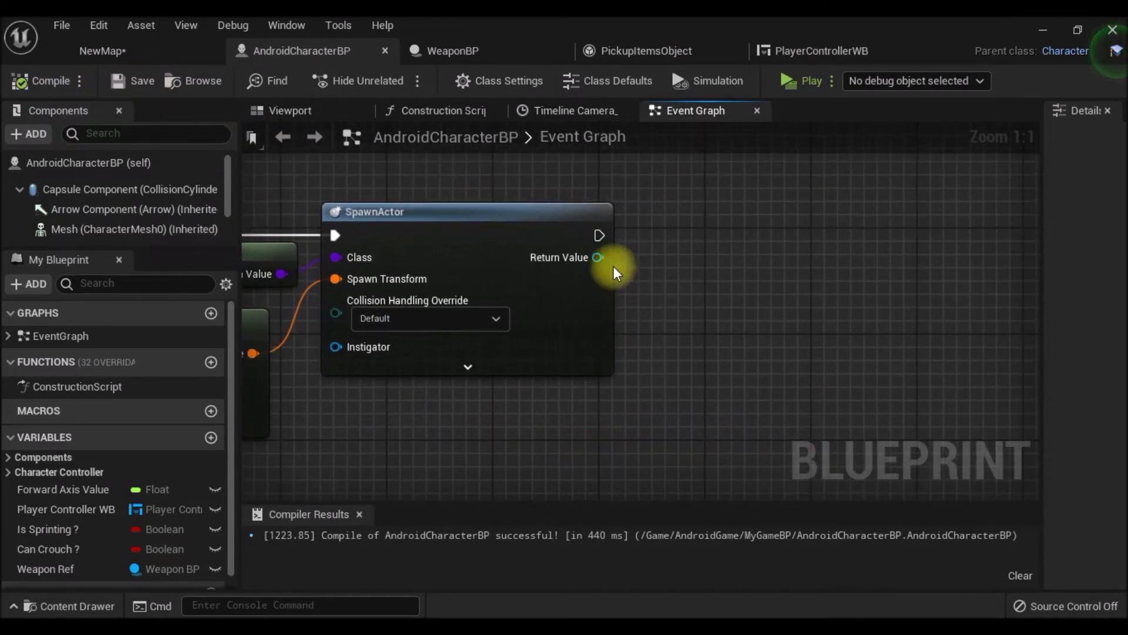
{"action": "left_click_drag", "start_coordinate": [598, 256], "coordinate": [688, 259]}
Attach the spawned weapon with AttachActorToComponent to the character Mesh at socket Gun
{"action": "type", "text": "atta"}
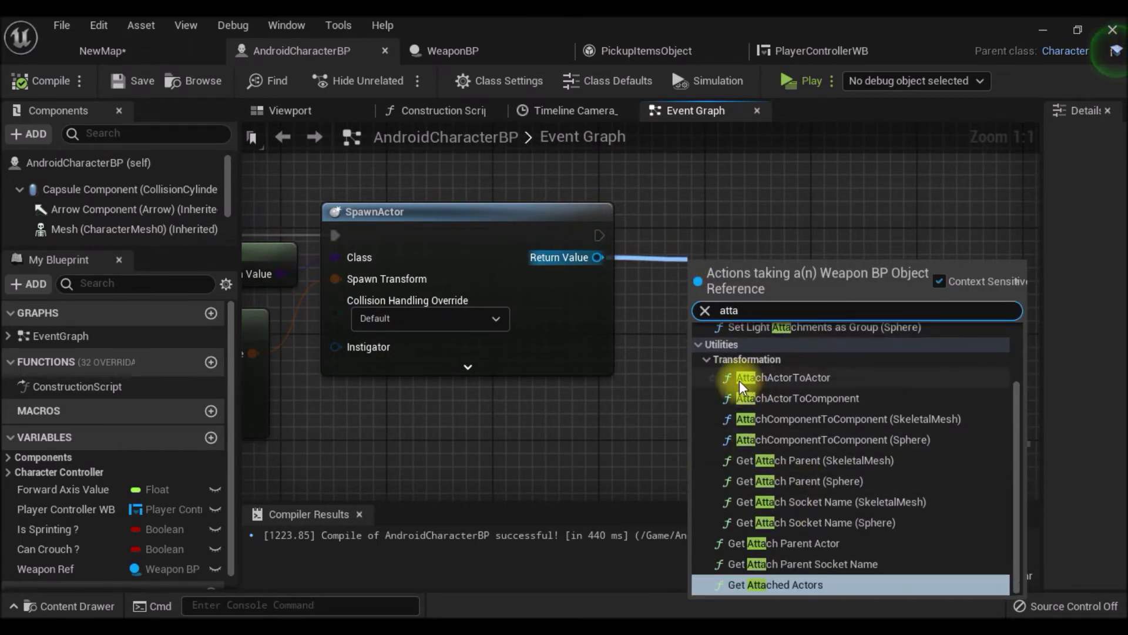
{"action": "type", "text": "c"}
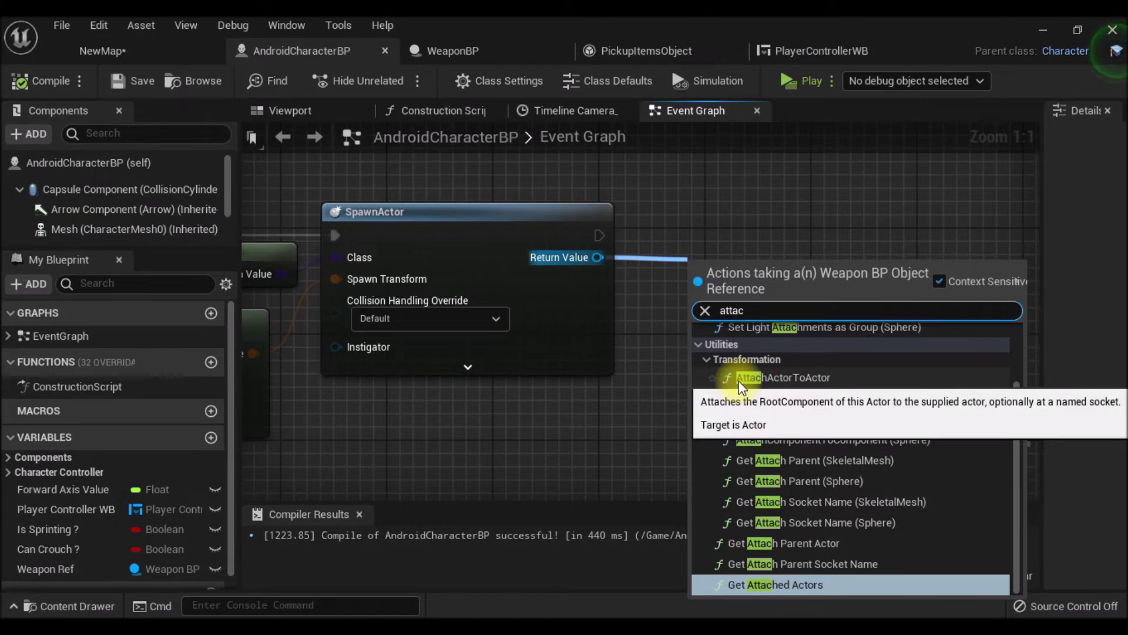
{"action": "type", "text": "h ac"}
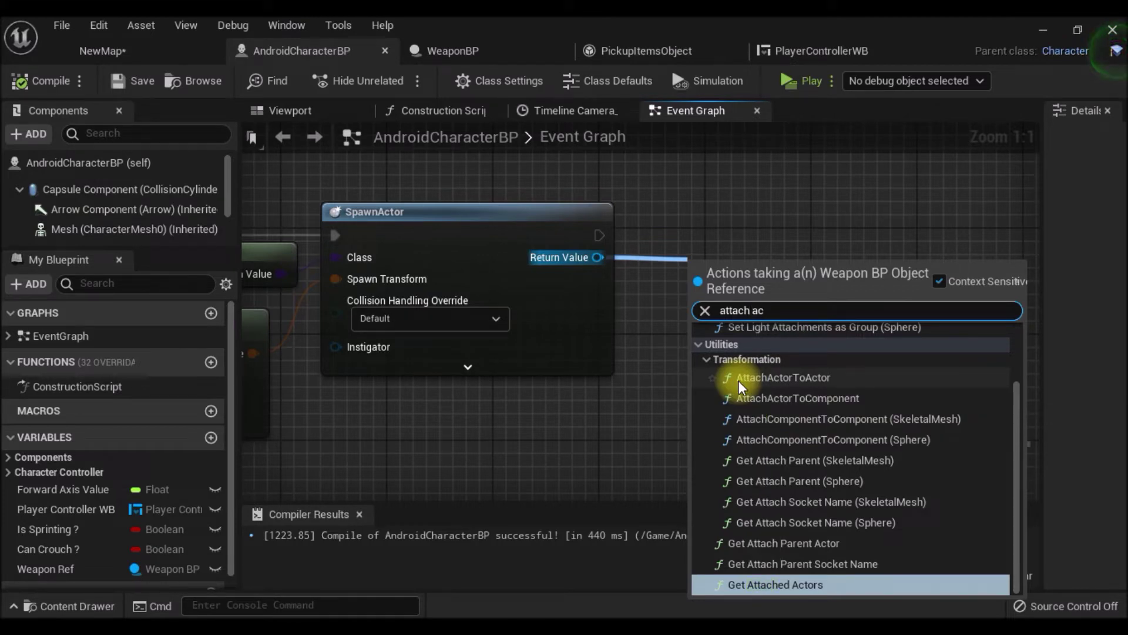
{"action": "left_click", "coordinate": [805, 400]}
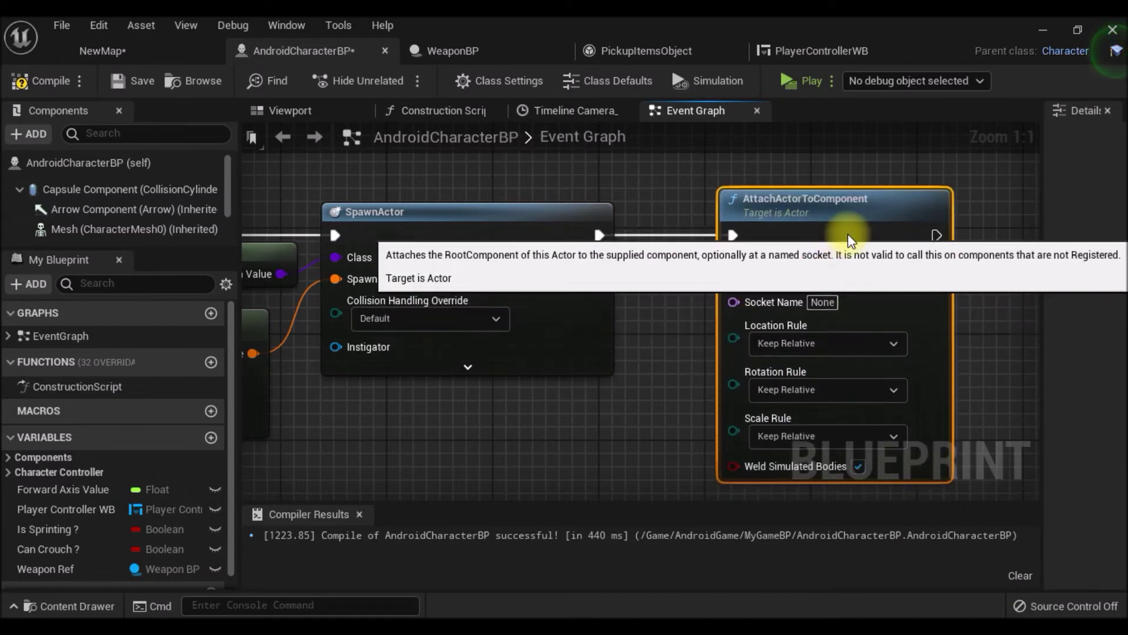
{"action": "right_click_drag", "start_coordinate": [696, 394], "coordinate": [562, 393]}
{"action": "left_click_drag", "start_coordinate": [685, 256], "coordinate": [751, 256]}
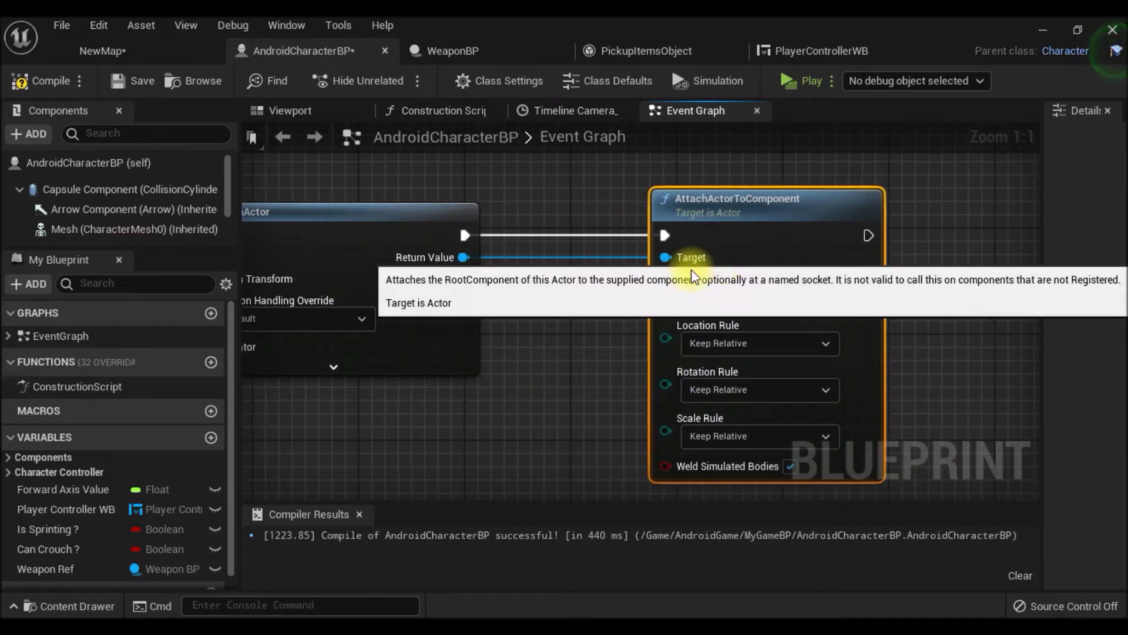
{"action": "left_click_drag", "start_coordinate": [106, 229], "coordinate": [583, 328]}
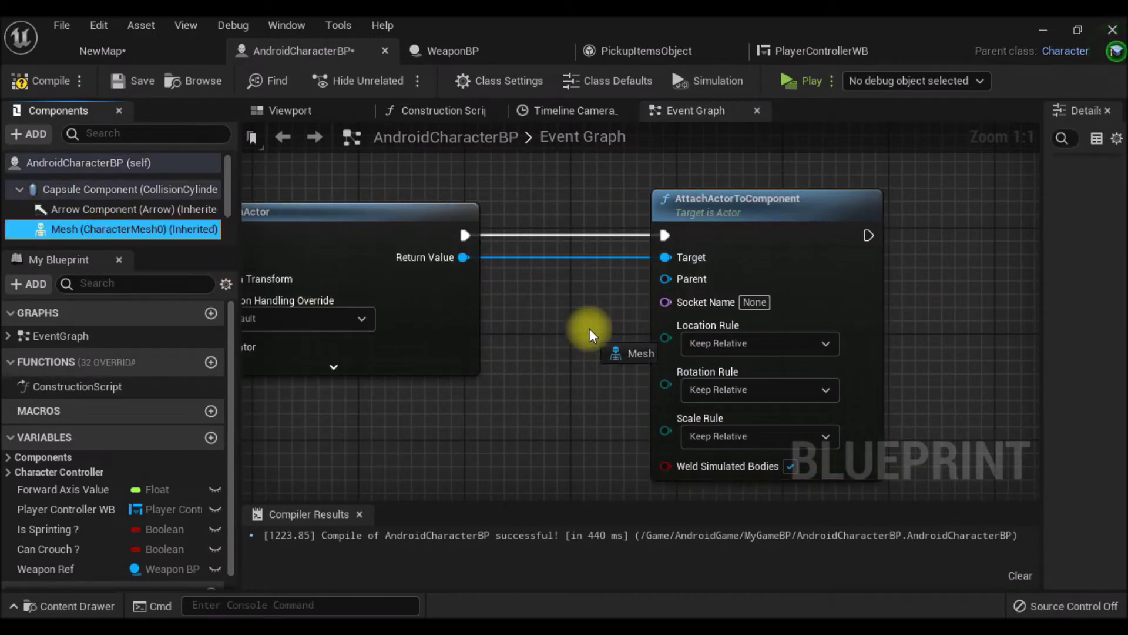
{"action": "left_click_drag", "start_coordinate": [593, 305], "coordinate": [567, 291]}
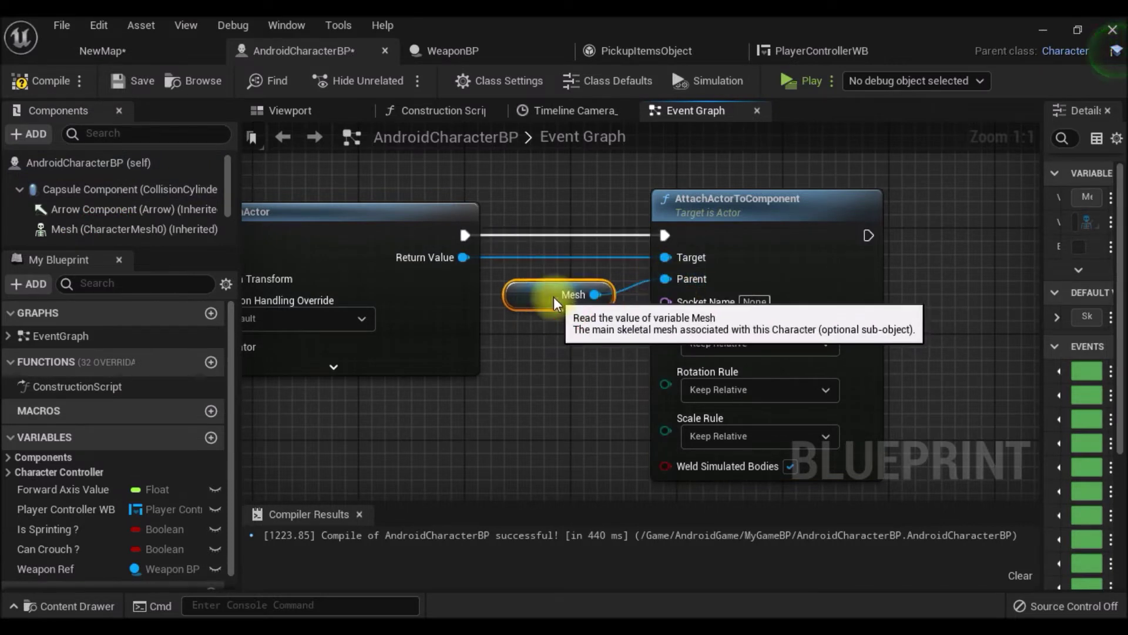
{"action": "left_click", "coordinate": [759, 302]}
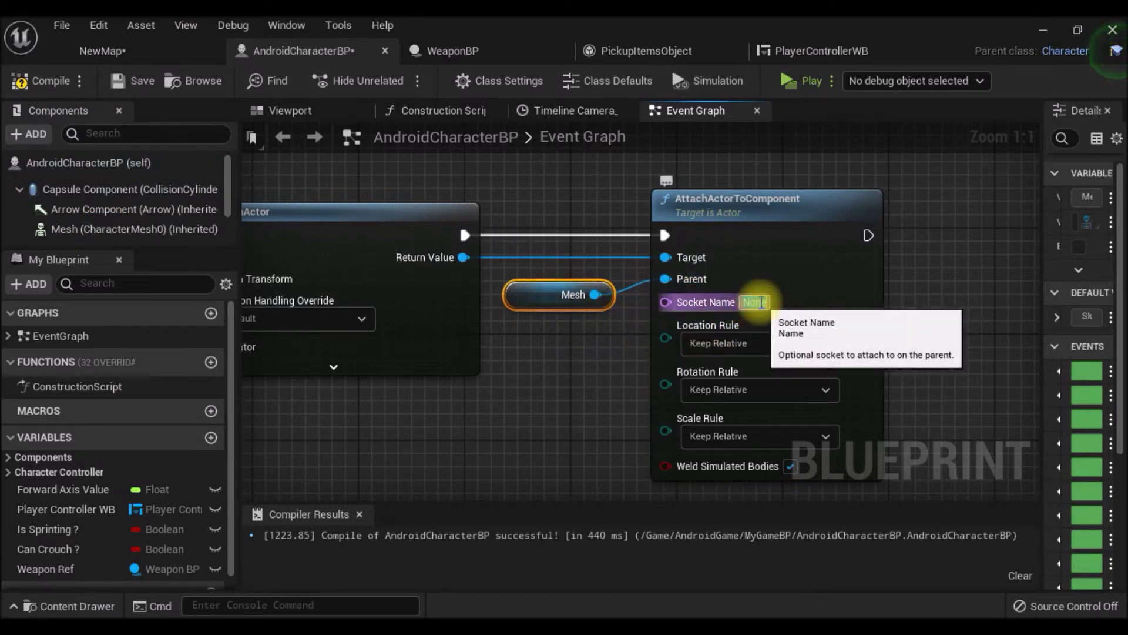
{"action": "type", "text": "Gun"}
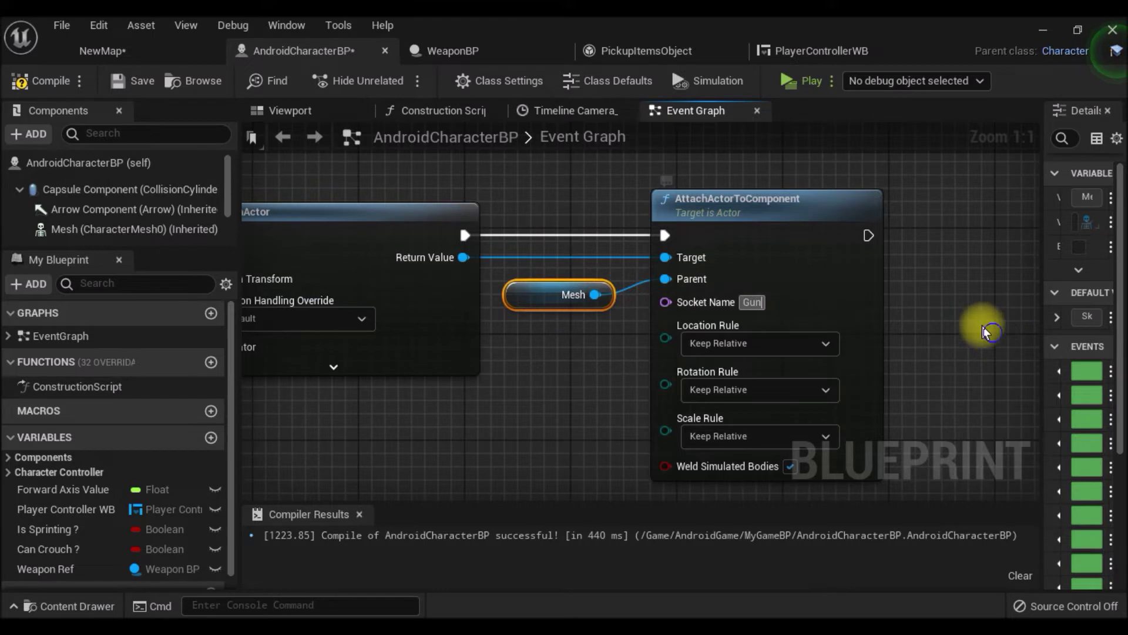
Set the location, rotation and scale attachment rules all to Snap to Target
{"action": "right_click_drag", "start_coordinate": [748, 336], "coordinate": [683, 275]}
{"action": "left_click", "coordinate": [685, 277]}
{"action": "left_click", "coordinate": [684, 320]}
{"action": "left_click", "coordinate": [679, 329]}
{"action": "left_click", "coordinate": [671, 366]}
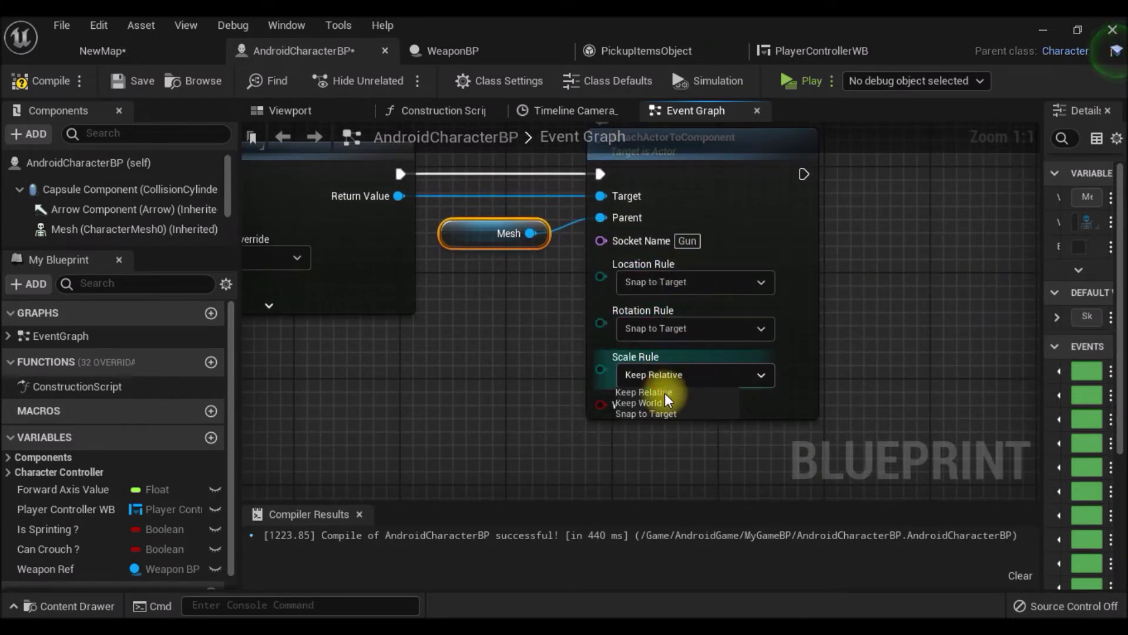
{"action": "left_click", "coordinate": [647, 412]}
{"action": "right_click_drag", "start_coordinate": [901, 307], "coordinate": [847, 342]}
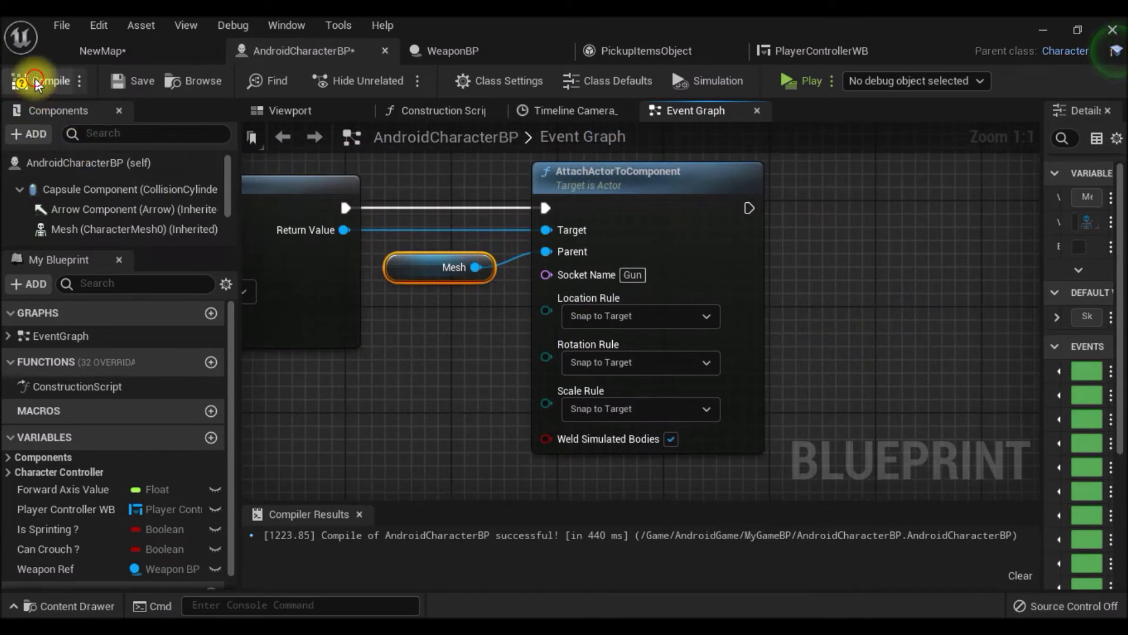
Compile and save AndroidCharacterBP, then start a test play
{"action": "left_click", "coordinate": [132, 81]}
{"action": "left_click", "coordinate": [422, 306]}
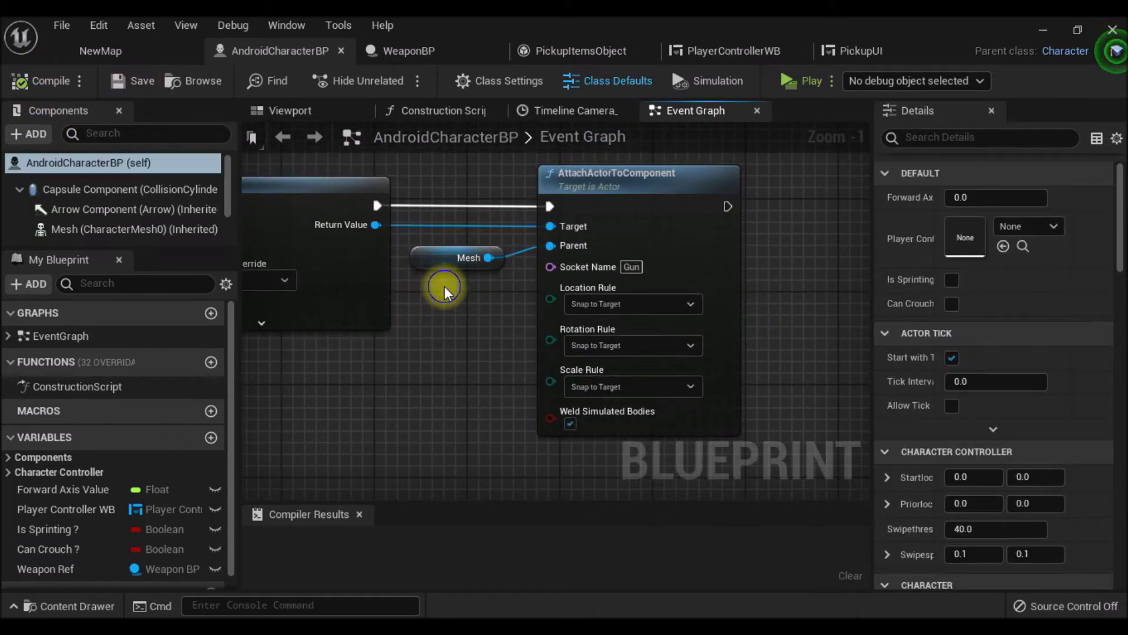
{"action": "scroll", "coordinate": [427, 313], "scroll_direction": "down", "scroll_amount": 1}
{"action": "left_click", "coordinate": [798, 83]}
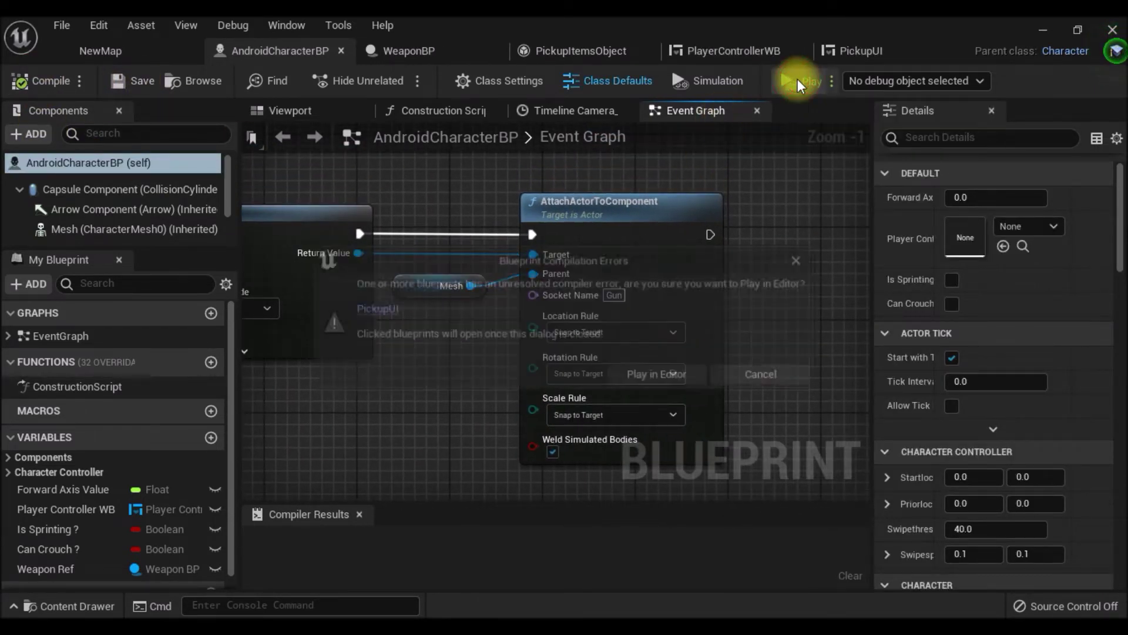
Cancel play and open the failing PickupUI blueprint from the Message Log
{"action": "left_click", "coordinate": [768, 377]}
{"action": "left_click", "coordinate": [542, 109]}
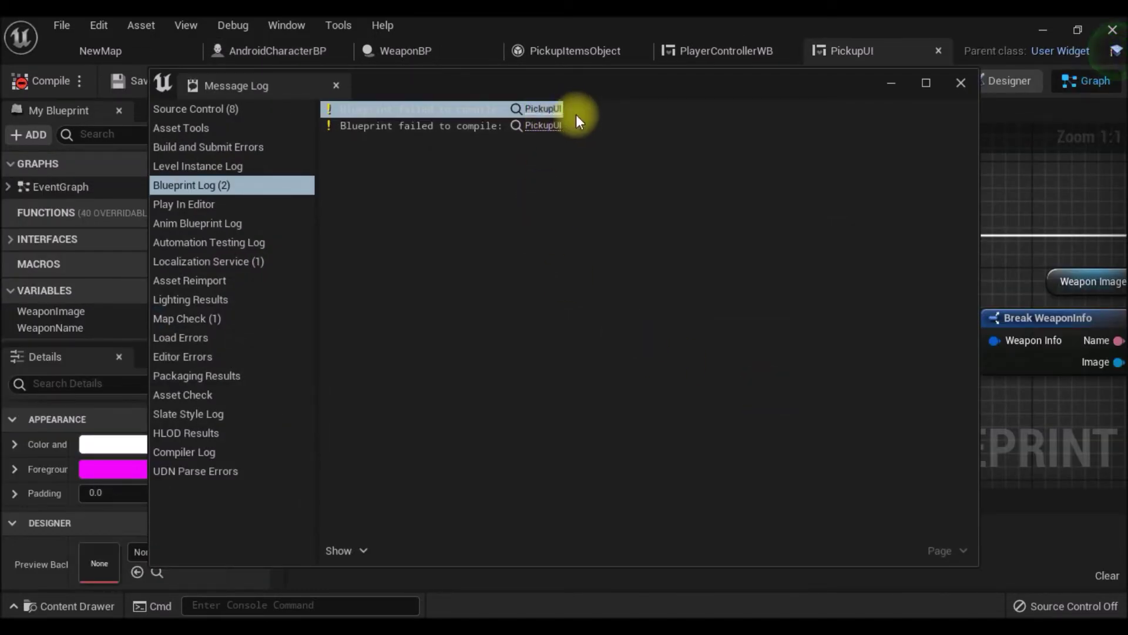
{"action": "left_click", "coordinate": [960, 83]}
{"action": "right_click_drag", "start_coordinate": [479, 369], "coordinate": [667, 363]}
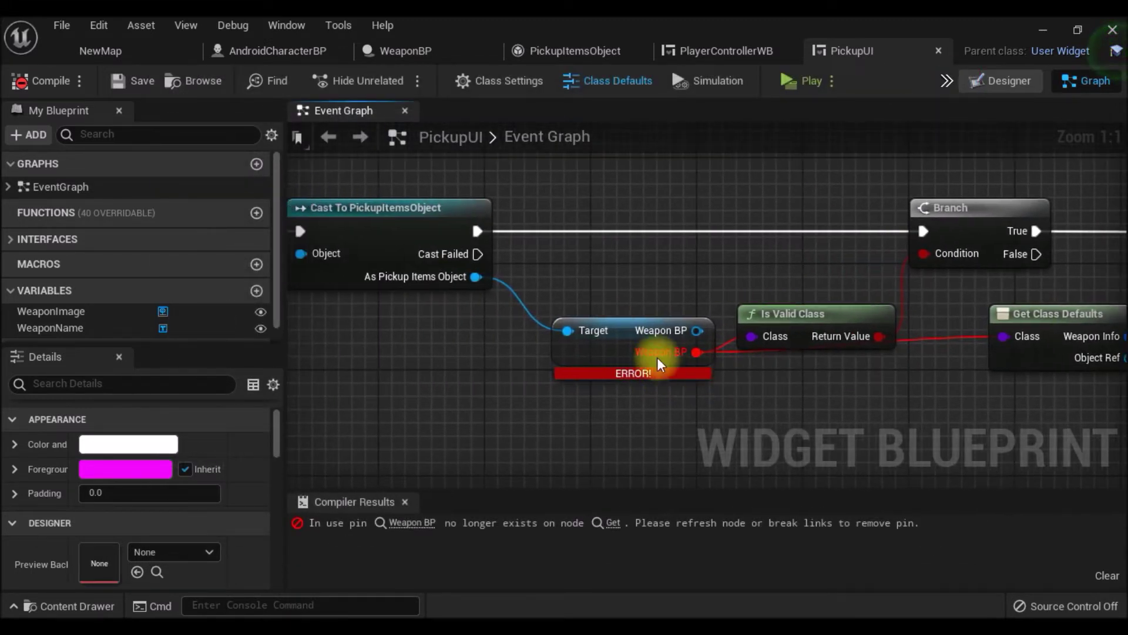
Replace Is Valid Class with an Is Valid check on Weapon BP feeding the Branch Condition
{"action": "left_click_drag", "start_coordinate": [641, 333], "coordinate": [734, 322]}
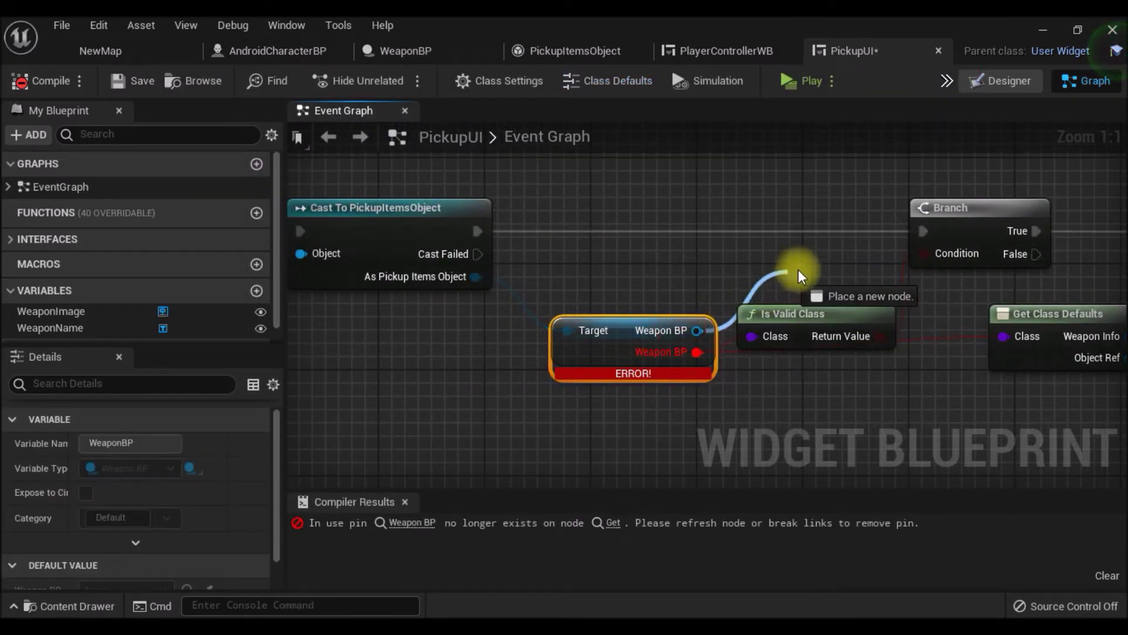
{"action": "left_click_drag", "start_coordinate": [837, 281], "coordinate": [837, 282]}
{"action": "type", "text": "i"}
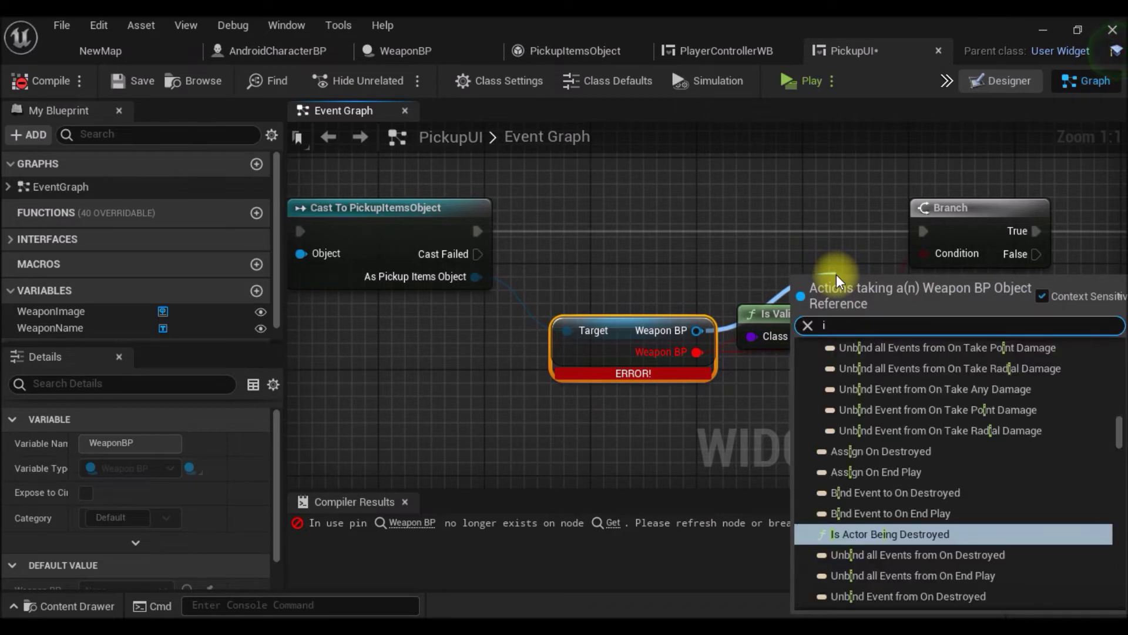
{"action": "type", "text": "s"}
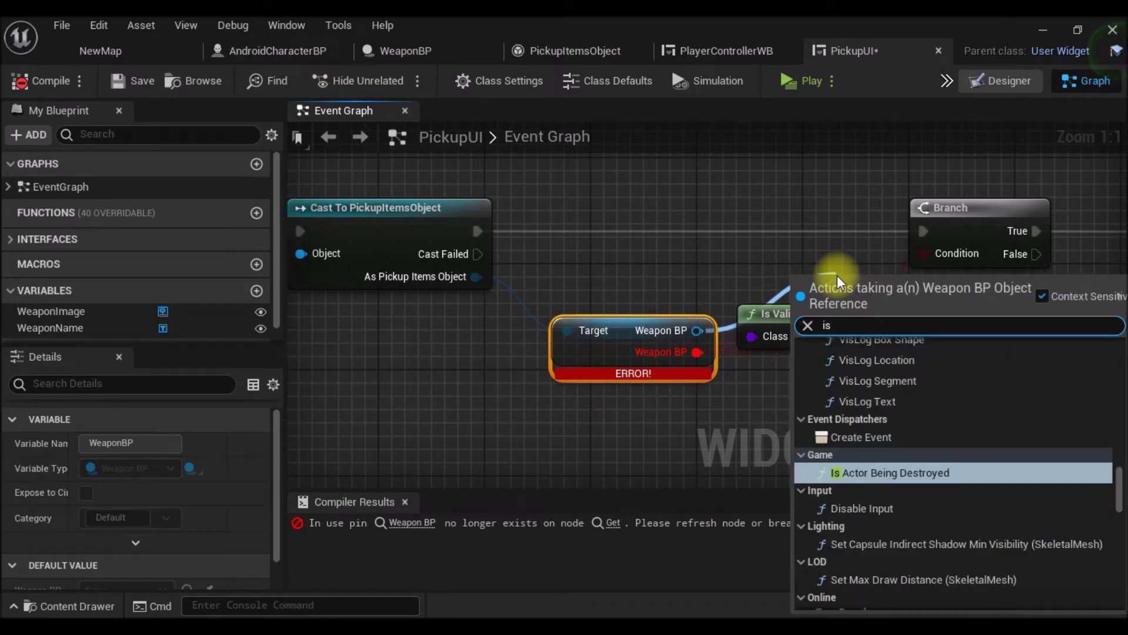
{"action": "type", "text": " va"}
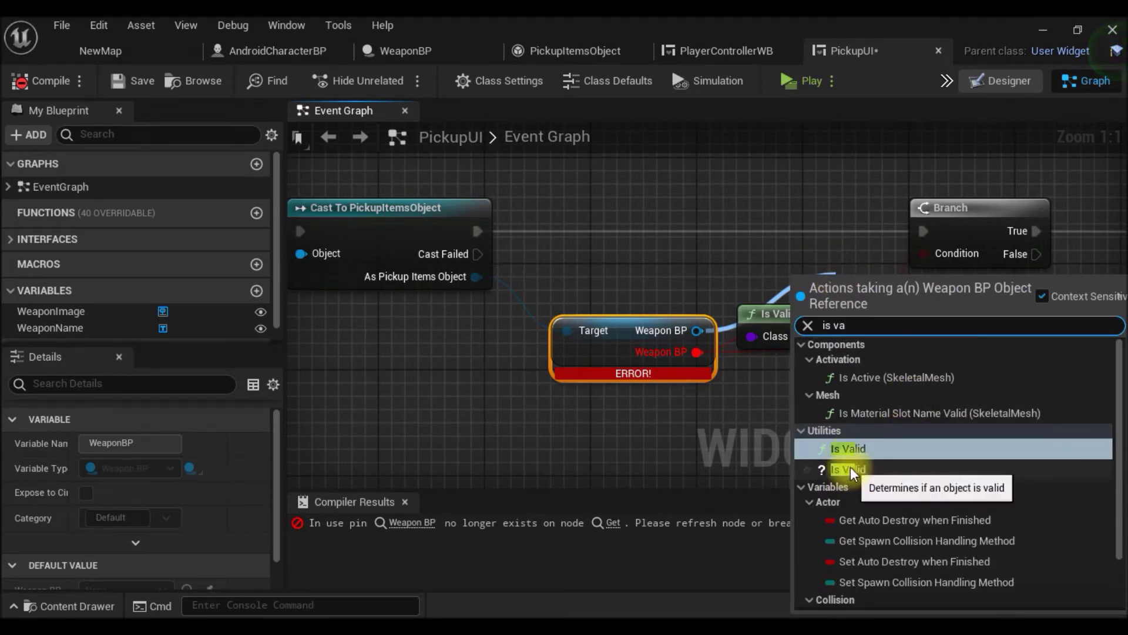
{"action": "left_click", "coordinate": [846, 450]}
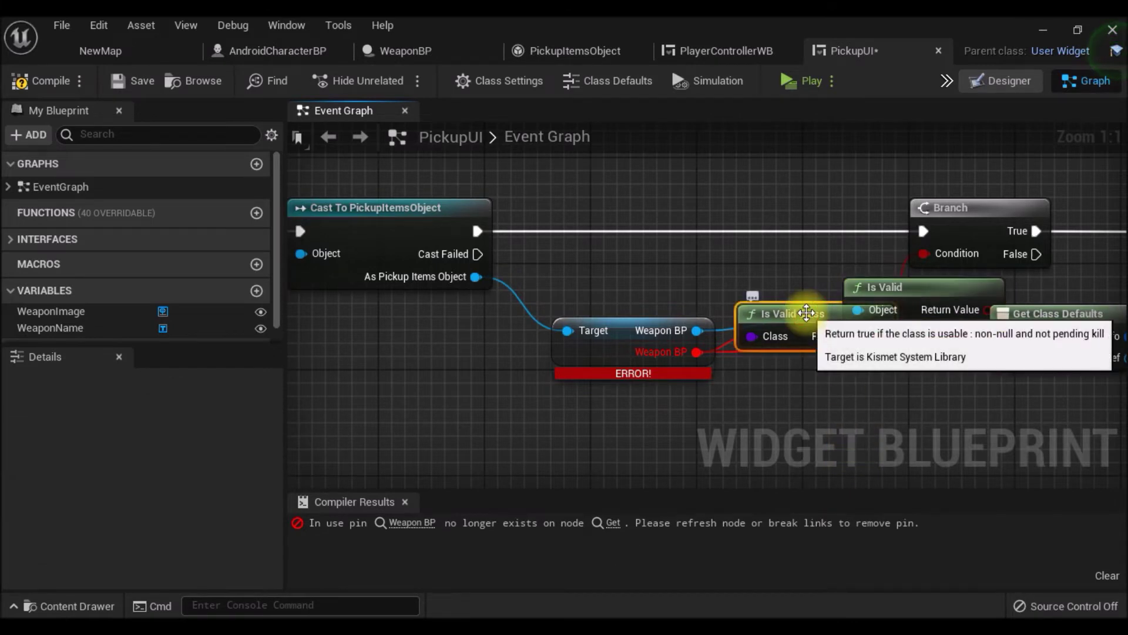
{"action": "key", "text": "Delete"}
{"action": "left_click_drag", "start_coordinate": [881, 288], "coordinate": [799, 314]}
{"action": "left_click_drag", "start_coordinate": [909, 336], "coordinate": [923, 254]}
{"action": "left_click_drag", "start_coordinate": [838, 318], "coordinate": [838, 305]}
{"action": "right_click_drag", "start_coordinate": [751, 379], "coordinate": [687, 352]}
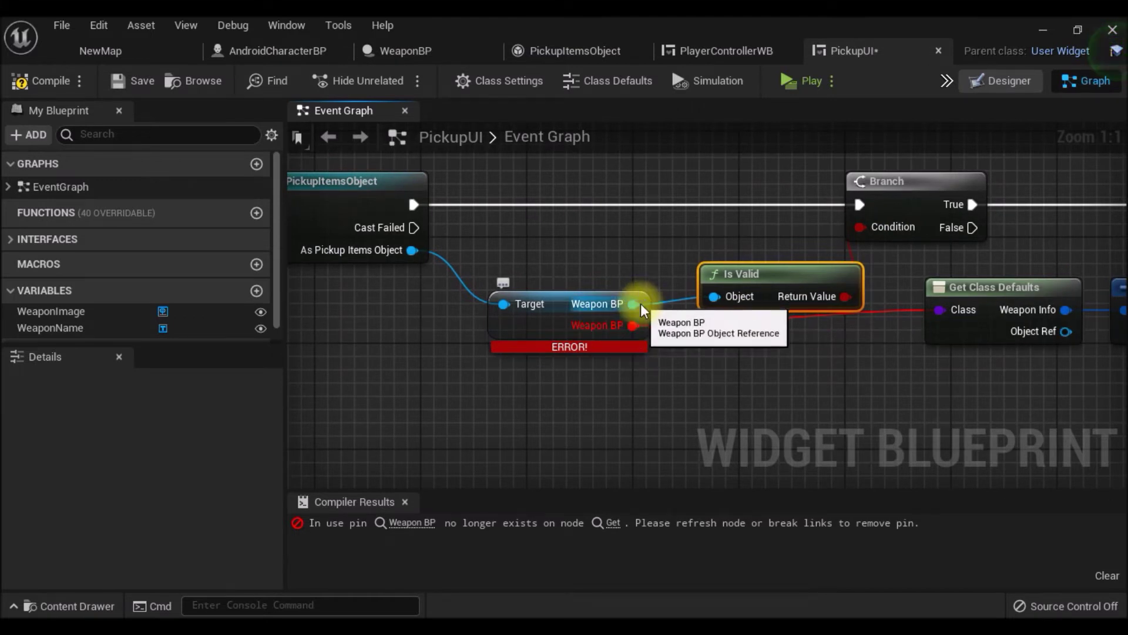
Break the old Weapon BP link on Get Class Defaults and move it clear of Break WeaponInfo
{"action": "right_click", "coordinate": [562, 326]}
{"action": "left_click", "coordinate": [837, 376]}
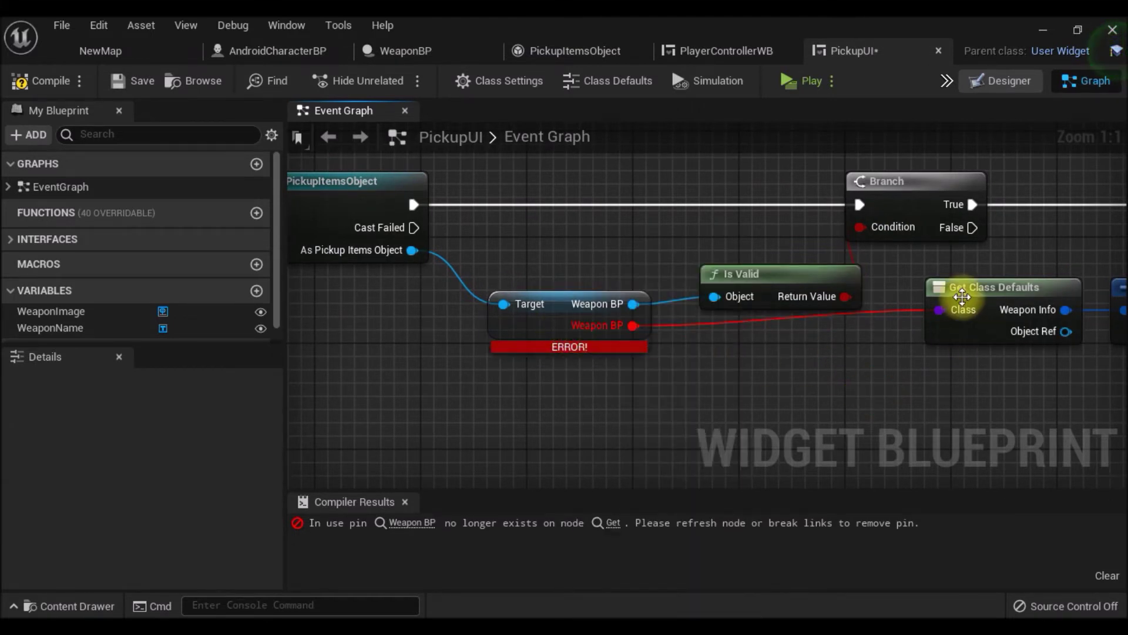
{"action": "right_click_drag", "start_coordinate": [957, 294], "coordinate": [759, 303]}
{"action": "right_click", "coordinate": [745, 311]}
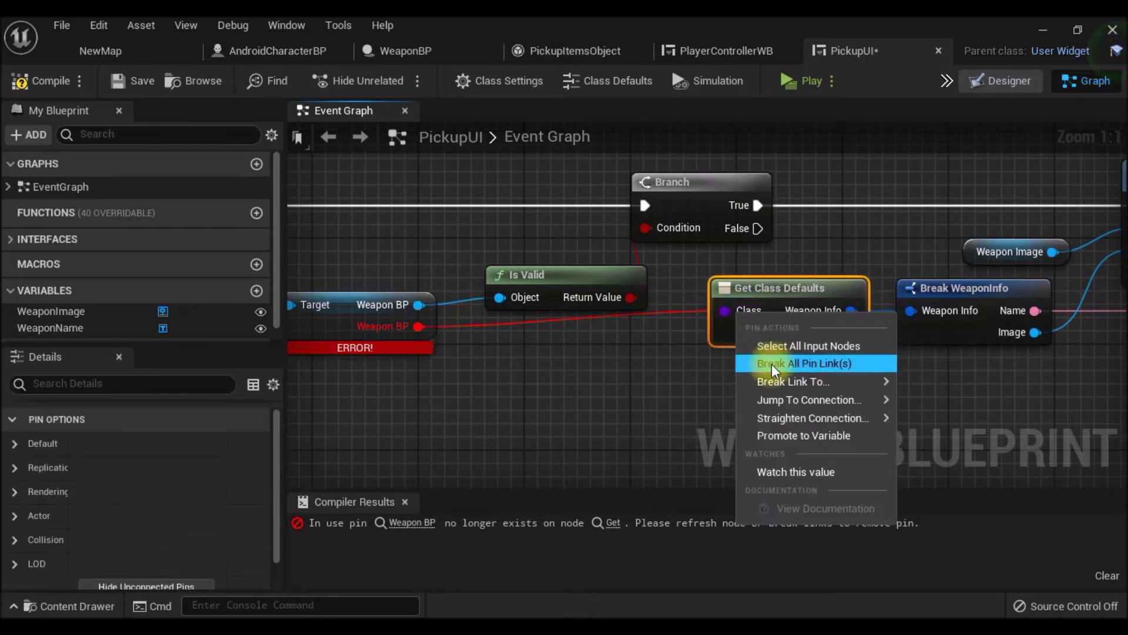
{"action": "left_click", "coordinate": [805, 360]}
{"action": "right_click_drag", "start_coordinate": [580, 390], "coordinate": [730, 392]}
{"action": "right_click_drag", "start_coordinate": [775, 351], "coordinate": [656, 352]}
{"action": "left_click_drag", "start_coordinate": [841, 300], "coordinate": [748, 313]}
{"action": "right_click_drag", "start_coordinate": [682, 388], "coordinate": [810, 376]}
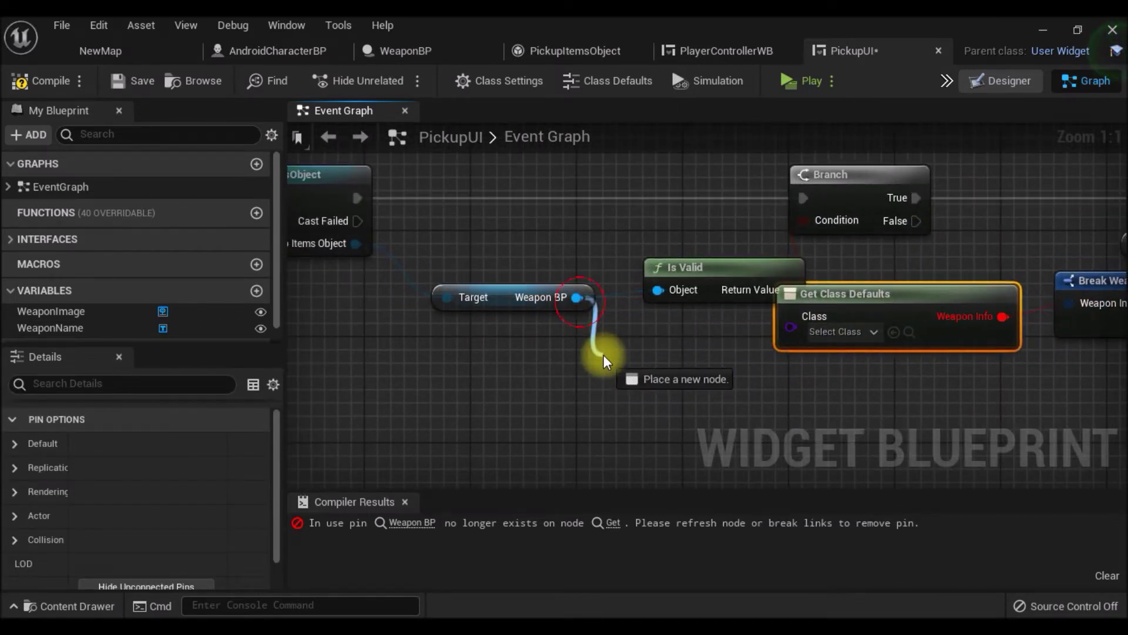
Feed a GetClass node from Weapon BP into Get Class Defaults' Class pin, then compile and save
{"action": "left_click_drag", "start_coordinate": [583, 306], "coordinate": [604, 354]}
{"action": "type", "text": "get"}
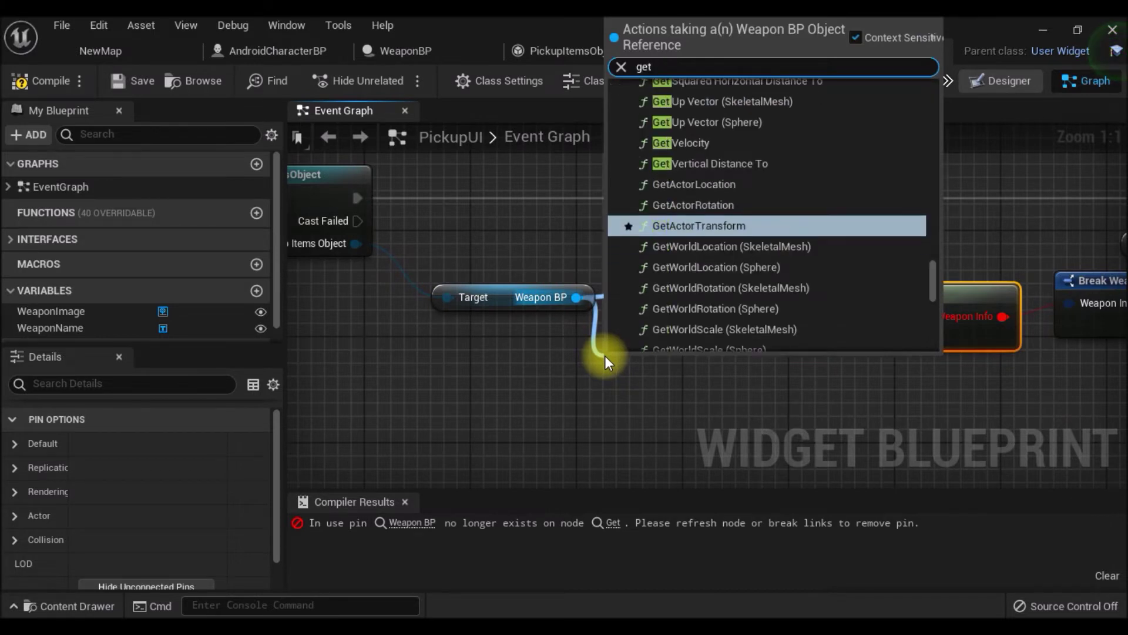
{"action": "type", "text": " cla"}
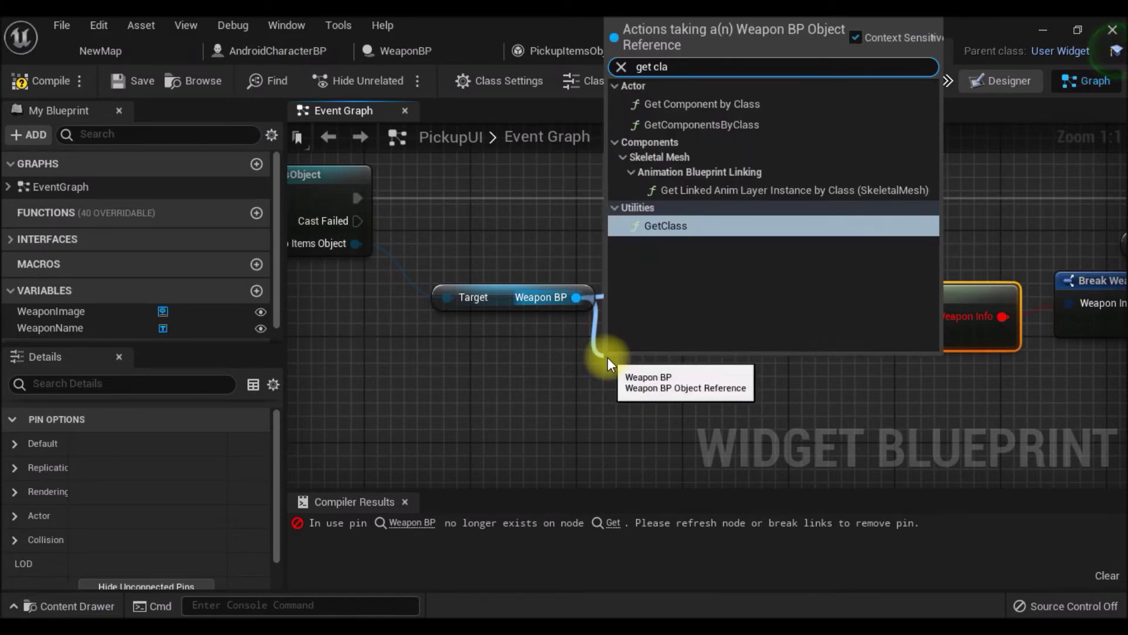
{"action": "left_click", "coordinate": [676, 226]}
{"action": "left_click_drag", "start_coordinate": [750, 383], "coordinate": [829, 319]}
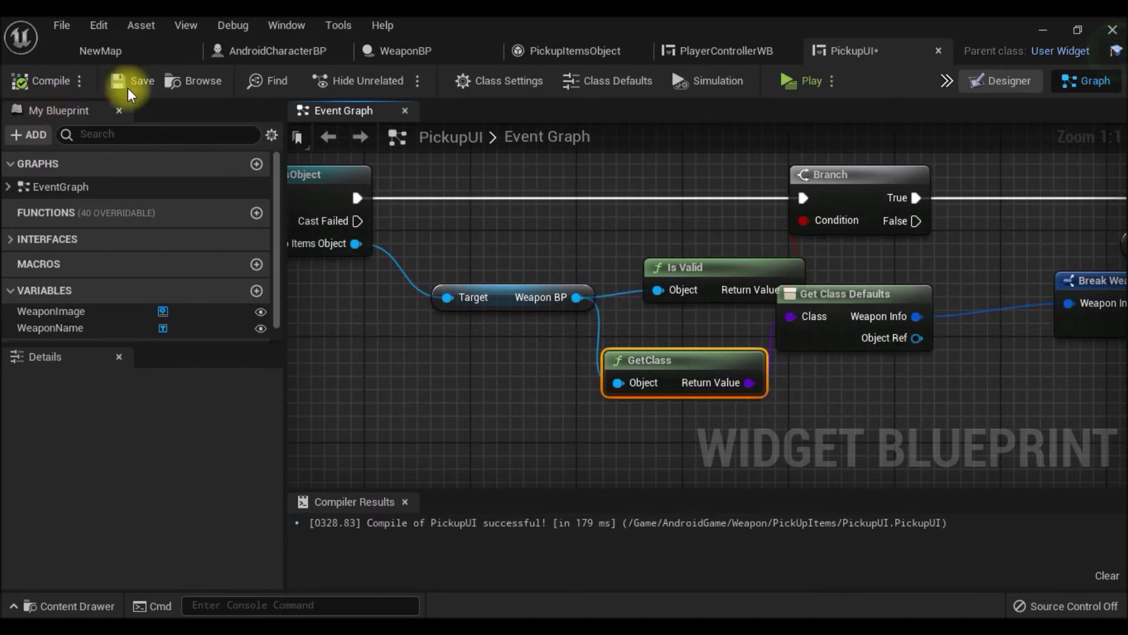
{"action": "left_click", "coordinate": [88, 94]}
{"action": "left_click", "coordinate": [126, 80]}
Hide the unused Object Ref pin, recompile, and tidy GetClass beside Get Class Defaults
{"action": "scroll", "coordinate": [902, 386], "scroll_direction": "down", "scroll_amount": 2}
{"action": "right_click_drag", "start_coordinate": [902, 386], "coordinate": [743, 366]}
{"action": "left_click", "coordinate": [702, 338]}
{"action": "left_click_drag", "start_coordinate": [704, 338], "coordinate": [714, 348]}
{"action": "scroll", "coordinate": [290, 464], "scroll_direction": "down", "scroll_amount": 1}
{"action": "scroll", "coordinate": [196, 521], "scroll_direction": "down", "scroll_amount": 1}
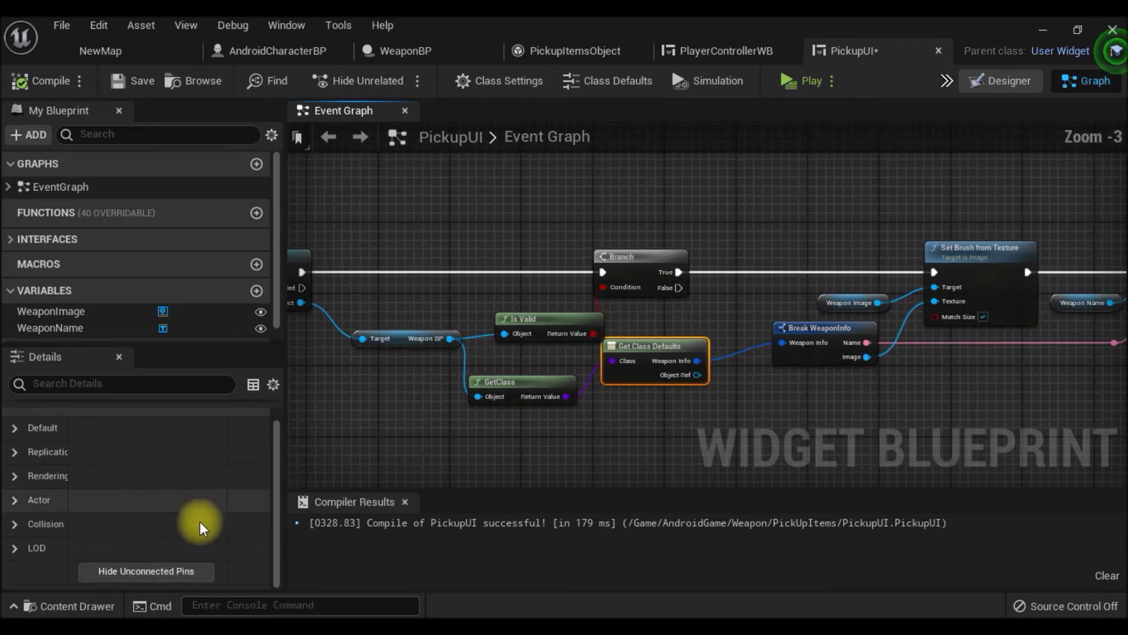
{"action": "left_click", "coordinate": [136, 571]}
{"action": "left_click", "coordinate": [43, 92]}
{"action": "left_click_drag", "start_coordinate": [533, 384], "coordinate": [542, 358]}
{"action": "left_click", "coordinate": [666, 367]}
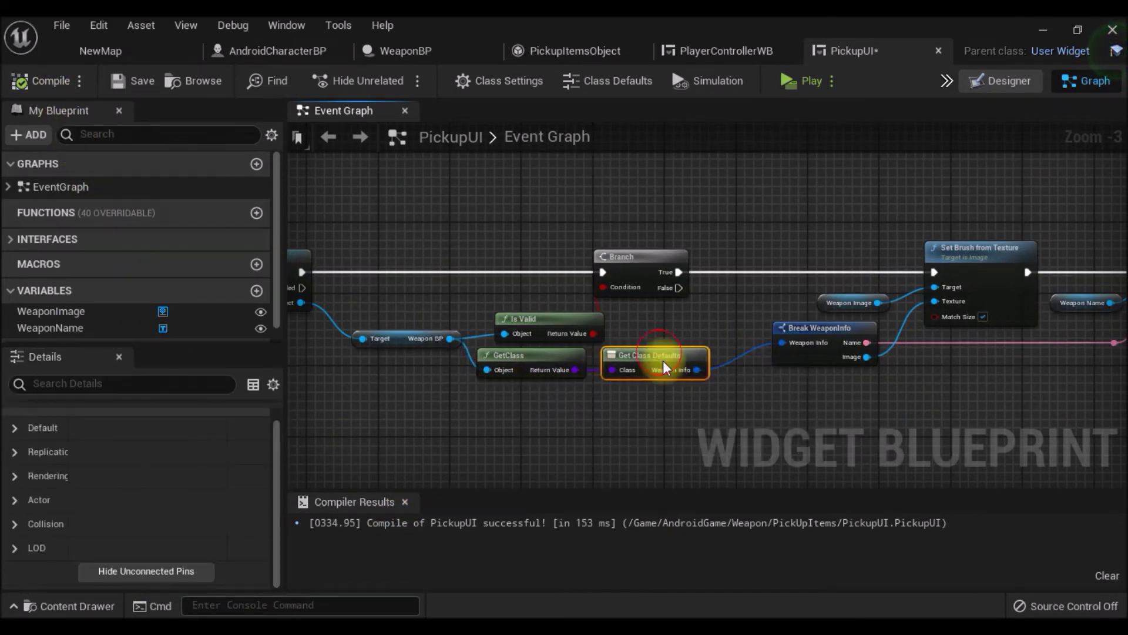
{"action": "scroll", "coordinate": [717, 373], "scroll_direction": "up", "scroll_amount": 4}
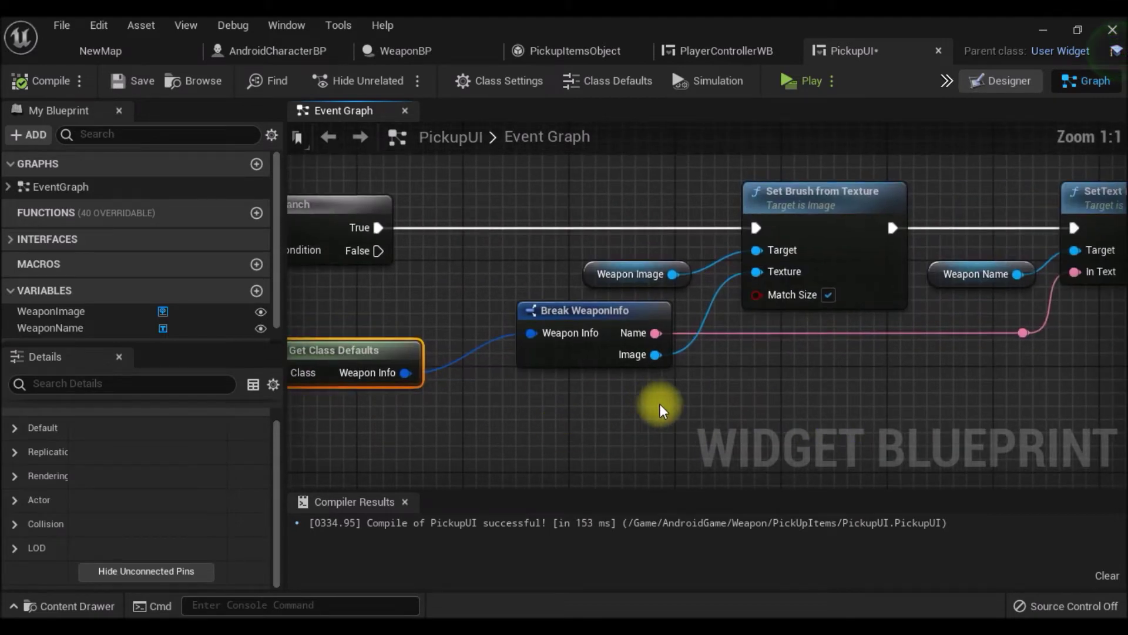
{"action": "right_click_drag", "start_coordinate": [657, 410], "coordinate": [576, 408]}
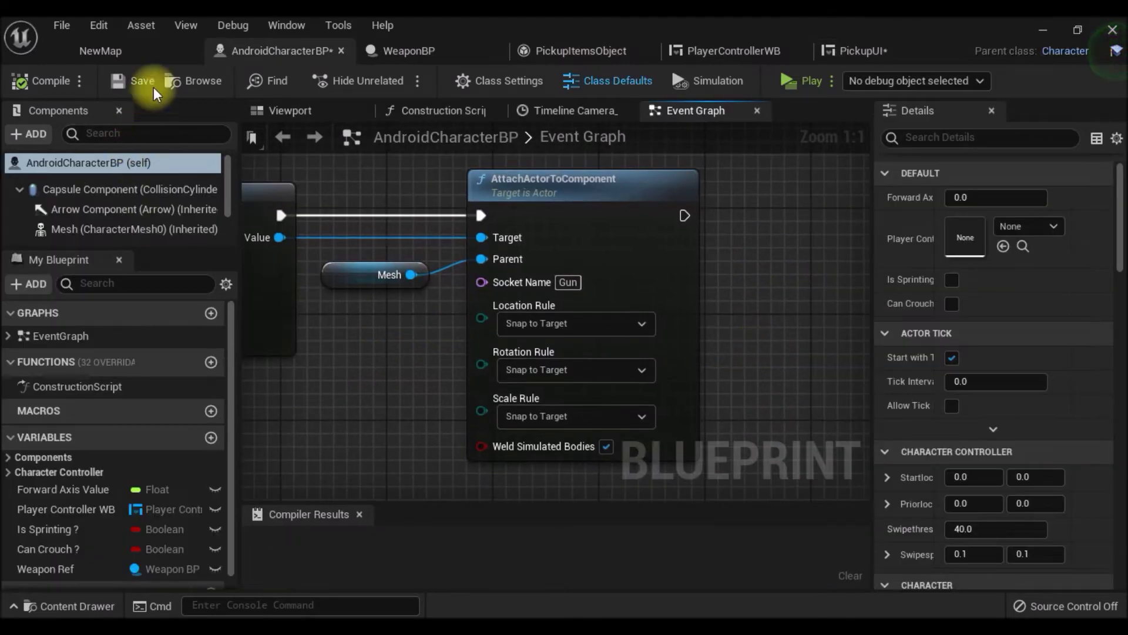
Open the swat skeletal mesh from NewMap's Content Browser and scroll to its Gun socket
{"action": "left_click", "coordinate": [150, 47]}
{"action": "double_click", "coordinate": [639, 483]}
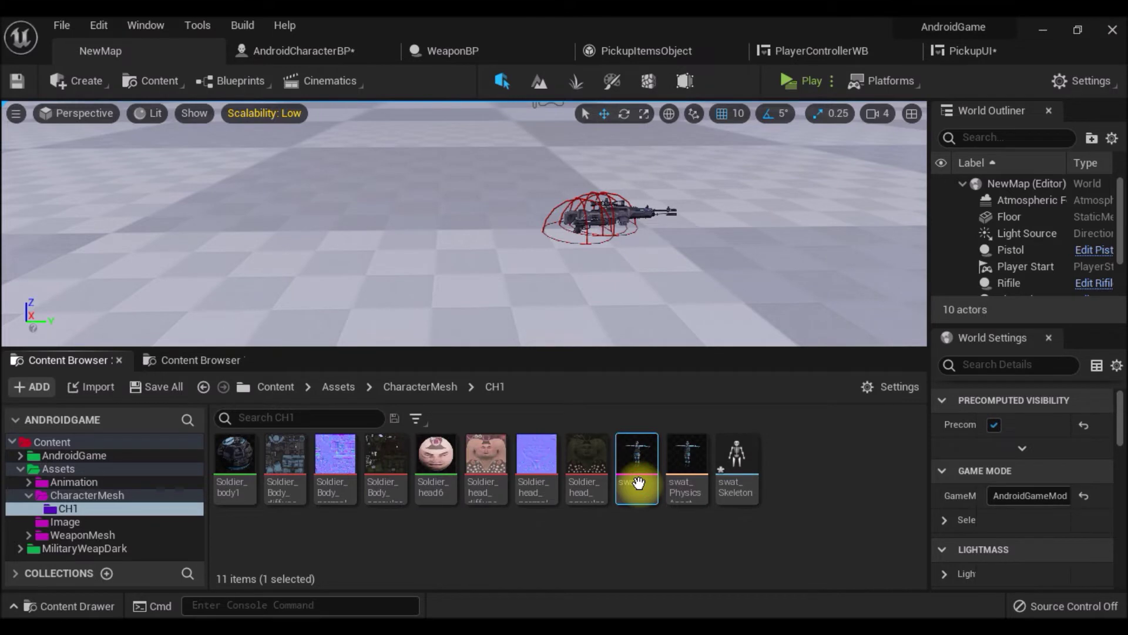
{"action": "scroll", "coordinate": [97, 409], "scroll_direction": "down", "scroll_amount": 5}
{"action": "scroll", "coordinate": [113, 446], "scroll_direction": "down", "scroll_amount": 5}
{"action": "scroll", "coordinate": [118, 463], "scroll_direction": "down", "scroll_amount": 5}
{"action": "scroll", "coordinate": [119, 467], "scroll_direction": "down", "scroll_amount": 5}
{"action": "scroll", "coordinate": [116, 474], "scroll_direction": "down", "scroll_amount": 3}
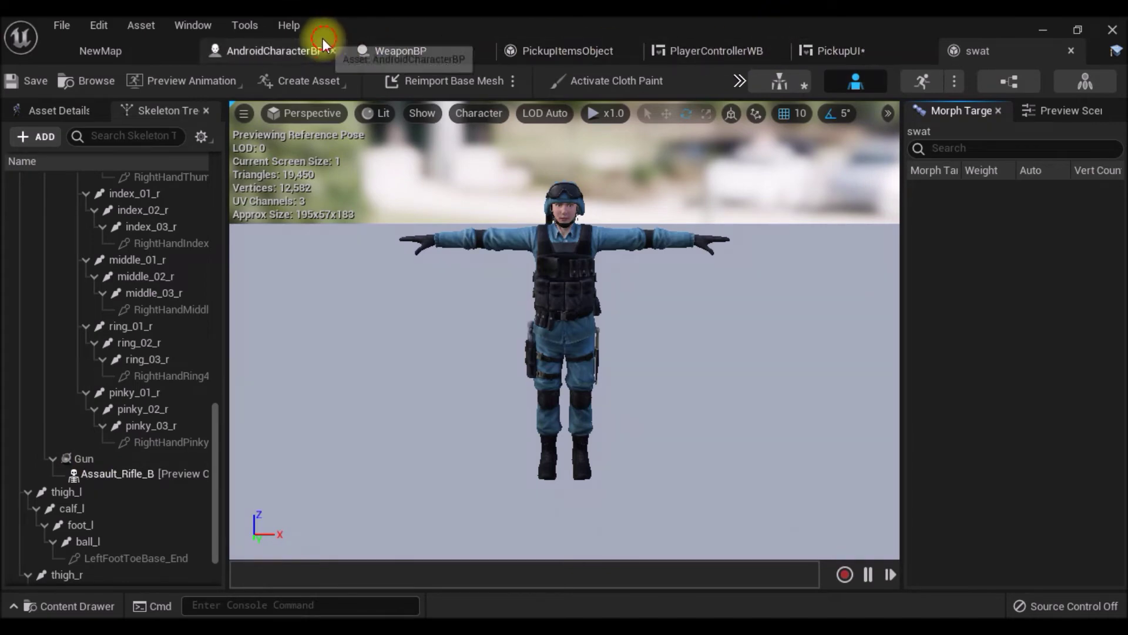
Return to AndroidCharacterBP's Event Graph showing SpawnActor, Get Socket Transform and AttachActorToComponent
{"action": "left_click", "coordinate": [276, 50]}
{"action": "right_click_drag", "start_coordinate": [590, 282], "coordinate": [625, 346]}
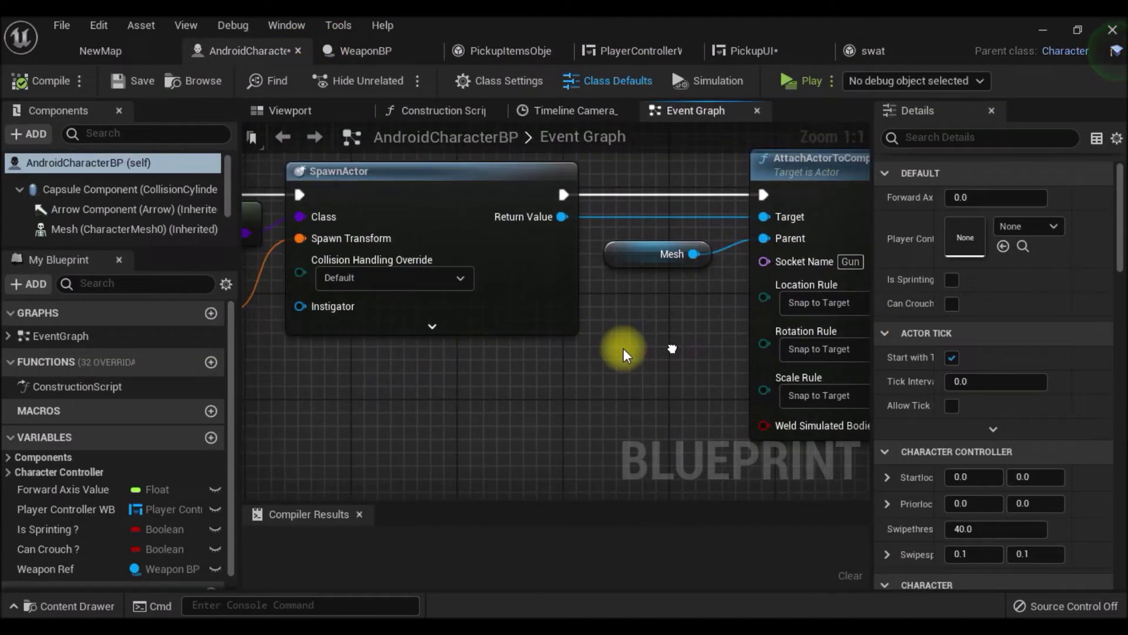
{"action": "scroll", "coordinate": [680, 345], "scroll_direction": "down", "scroll_amount": 3}
{"action": "scroll", "coordinate": [337, 320], "scroll_direction": "up", "scroll_amount": 3}
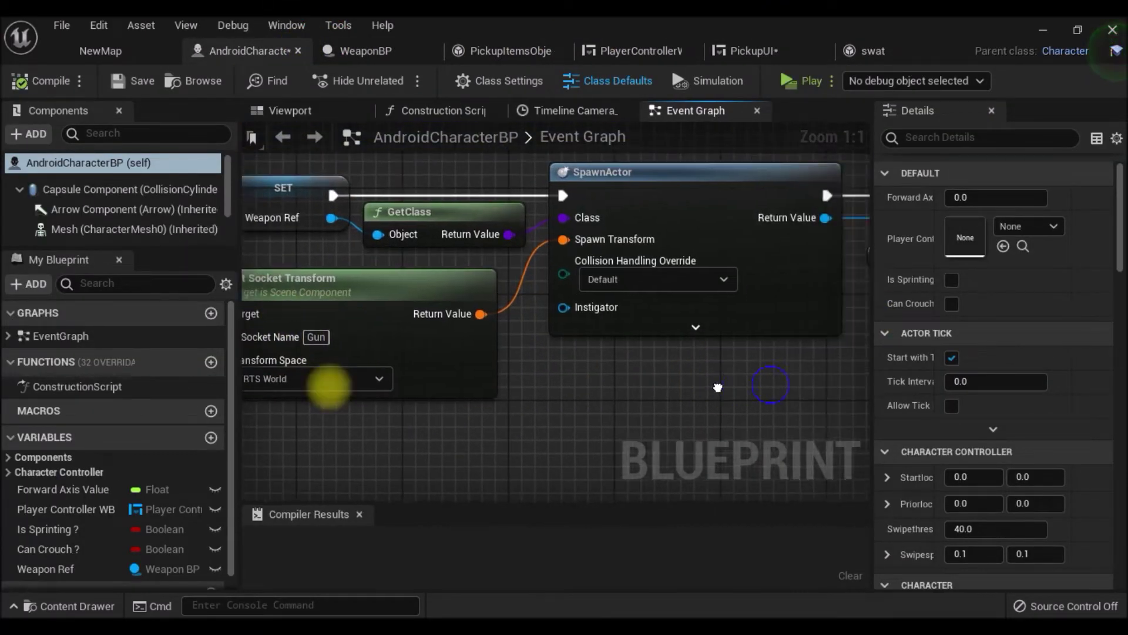
{"action": "right_click_drag", "start_coordinate": [385, 324], "coordinate": [365, 396]}
{"action": "left_click", "coordinate": [804, 81]}
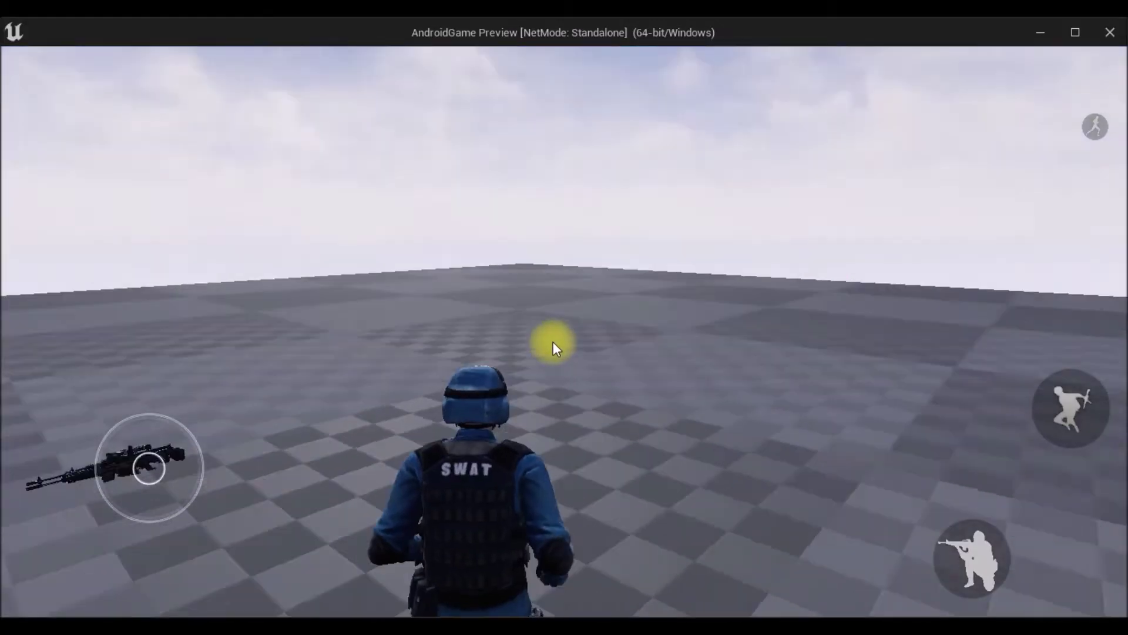
{"action": "mouse_move", "coordinate": [729, 356]}
{"action": "left_mouse_down"}
{"action": "mouse_move", "coordinate": [767, 337]}
{"action": "mouse_move", "coordinate": [1023, 487]}
{"action": "mouse_move", "coordinate": [737, 344]}
{"action": "left_mouse_up"}
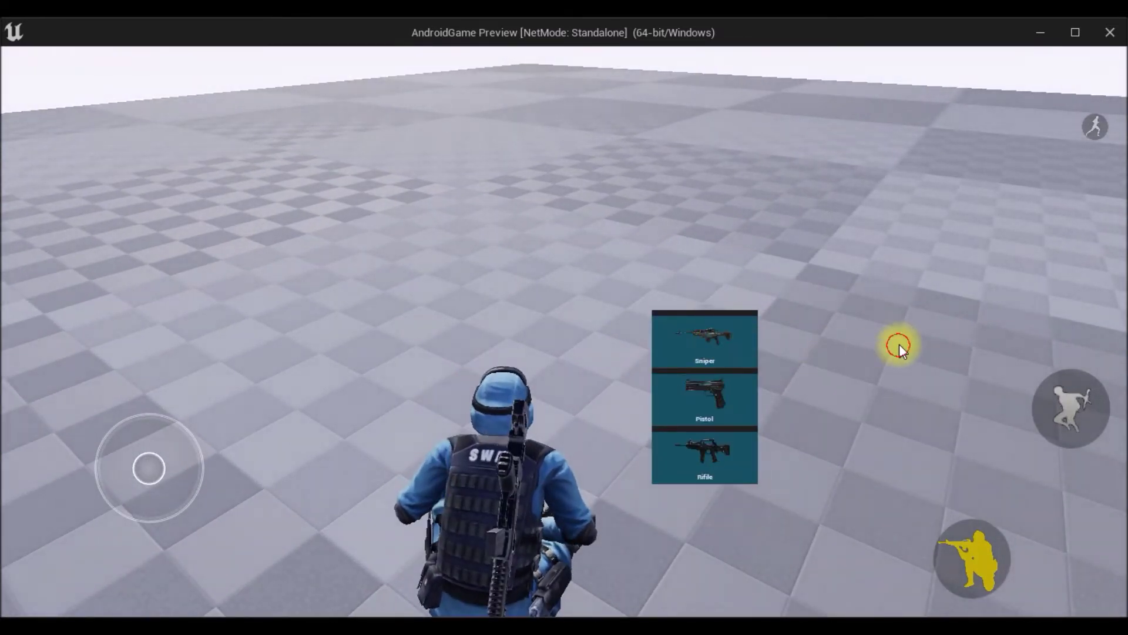
{"action": "left_click", "coordinate": [724, 335]}
{"action": "mouse_move", "coordinate": [724, 335]}
{"action": "left_mouse_down"}
{"action": "mouse_move", "coordinate": [587, 336]}
{"action": "mouse_move", "coordinate": [1028, 537]}
{"action": "left_mouse_up"}
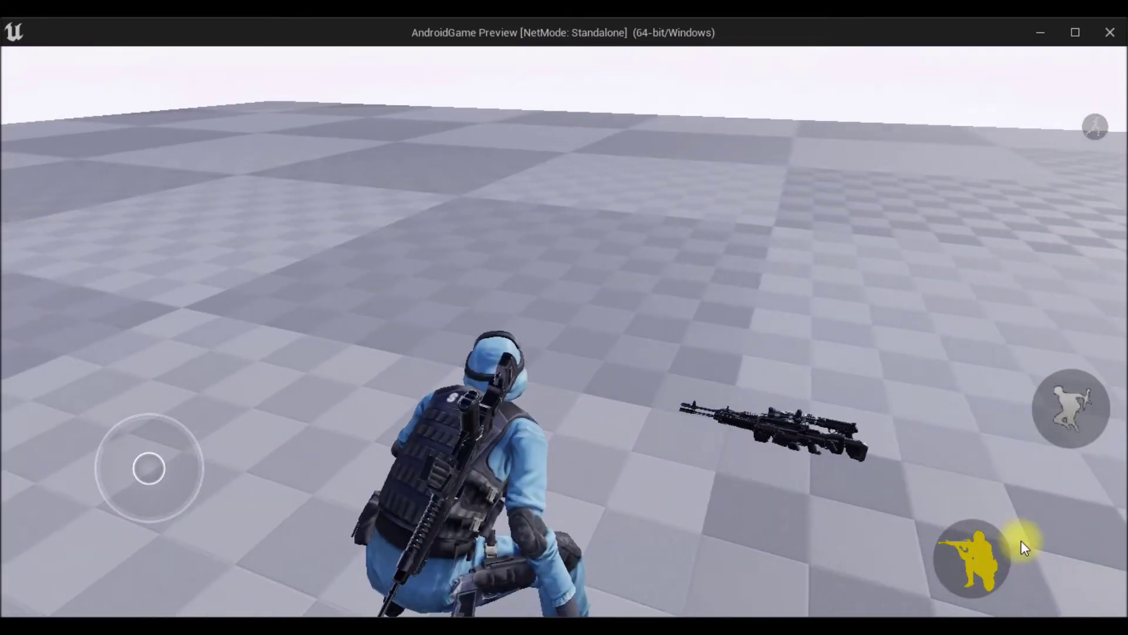
{"action": "left_click", "coordinate": [978, 547]}
{"action": "mouse_move", "coordinate": [947, 375]}
{"action": "left_mouse_down"}
{"action": "mouse_move", "coordinate": [633, 326]}
{"action": "mouse_move", "coordinate": [901, 362]}
{"action": "mouse_move", "coordinate": [640, 320]}
{"action": "mouse_move", "coordinate": [874, 342]}
{"action": "mouse_move", "coordinate": [554, 315]}
{"action": "mouse_move", "coordinate": [968, 485]}
{"action": "left_mouse_up"}
{"action": "mouse_move", "coordinate": [830, 375]}
{"action": "left_mouse_down"}
{"action": "mouse_move", "coordinate": [615, 389]}
{"action": "mouse_move", "coordinate": [723, 383]}
{"action": "mouse_move", "coordinate": [987, 544]}
{"action": "left_mouse_up"}
{"action": "key", "text": "c"}
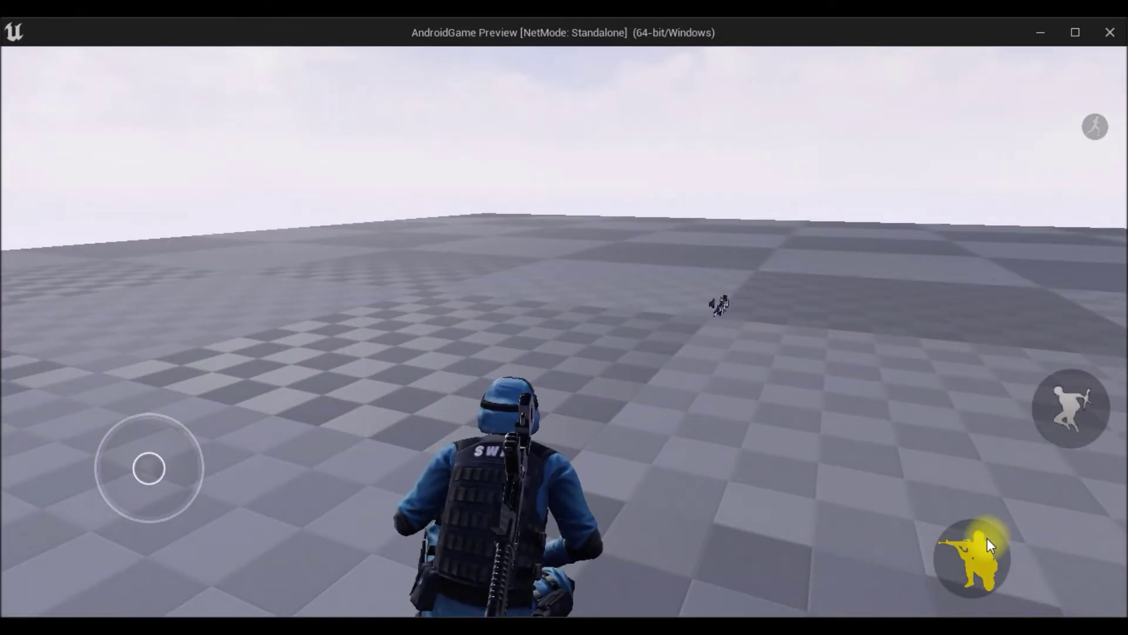
{"action": "left_click", "coordinate": [982, 552]}
{"action": "mouse_move", "coordinate": [748, 368]}
{"action": "left_mouse_down"}
{"action": "mouse_move", "coordinate": [625, 345]}
{"action": "mouse_move", "coordinate": [849, 352]}
{"action": "mouse_move", "coordinate": [589, 378]}
{"action": "mouse_move", "coordinate": [530, 354]}
{"action": "mouse_move", "coordinate": [601, 282]}
{"action": "mouse_move", "coordinate": [617, 320]}
{"action": "left_mouse_up"}
{"action": "key", "text": "Escape"}
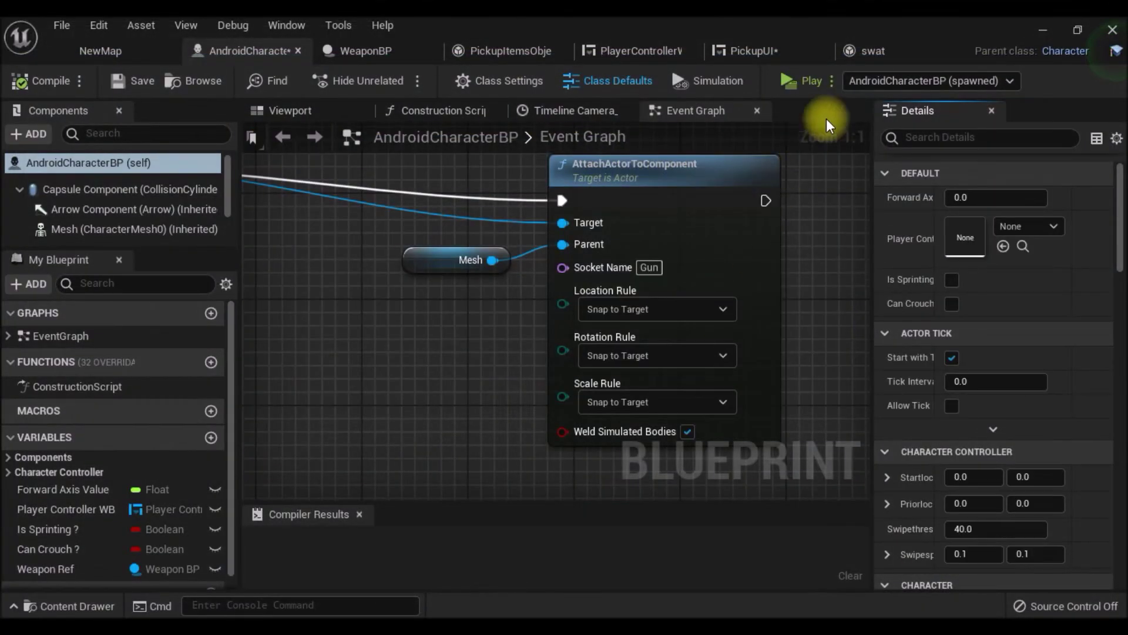
Select the swat skeleton's Gun socket and drag it up along Z with the Translate tool
{"action": "left_click", "coordinate": [885, 51]}
{"action": "left_click_drag", "start_coordinate": [632, 347], "coordinate": [901, 327]}
{"action": "left_click", "coordinate": [96, 457]}
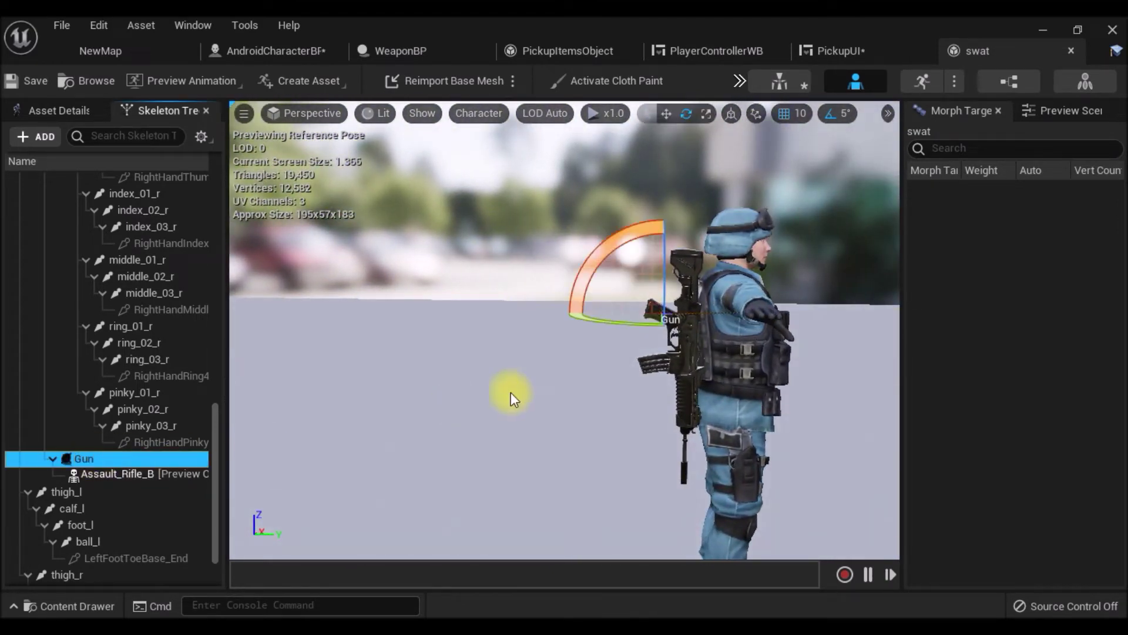
{"action": "left_click", "coordinate": [667, 116]}
{"action": "left_click_drag", "start_coordinate": [661, 365], "coordinate": [660, 327]}
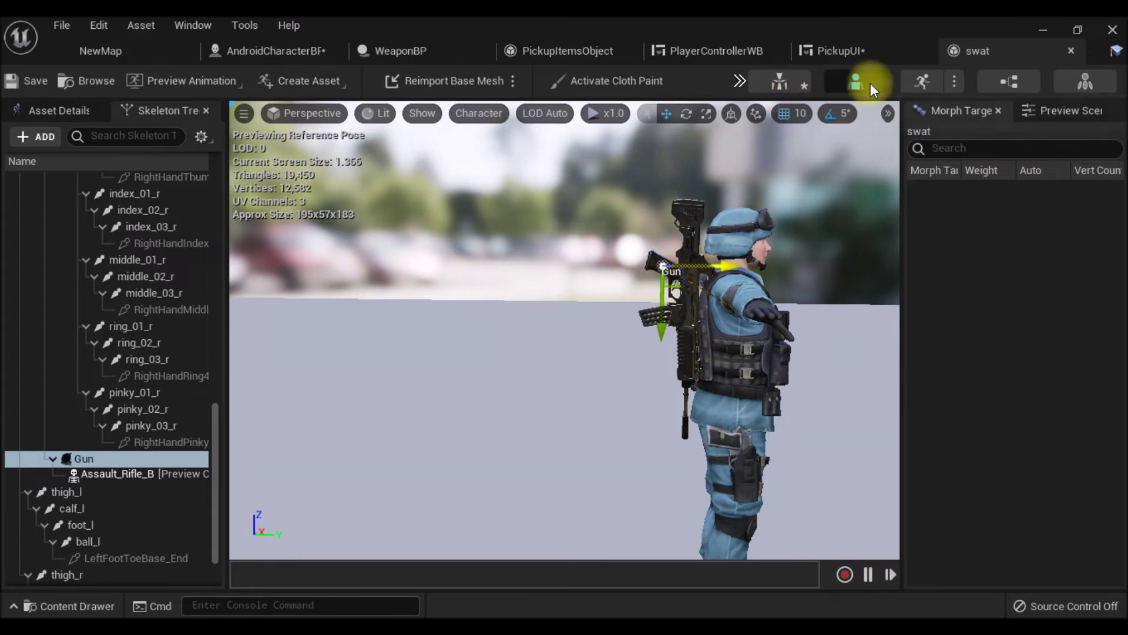
{"action": "left_click", "coordinate": [929, 81]}
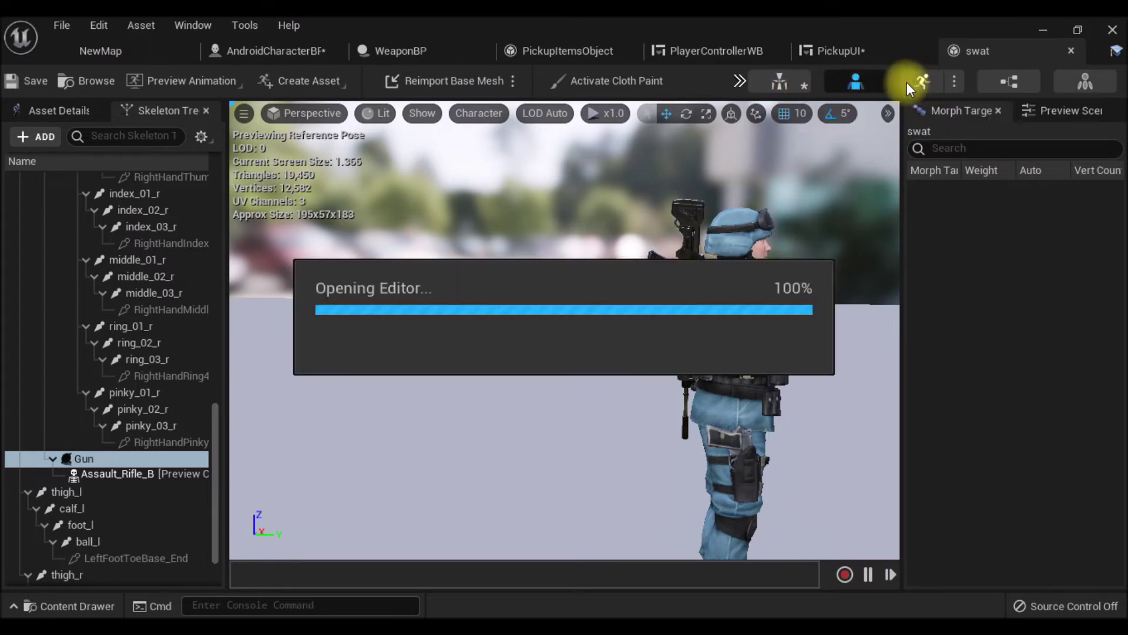
In the Crouch_Idle_B preview, find the Gun socket in the bone hierarchy and rotate it
{"action": "left_click", "coordinate": [907, 82]}
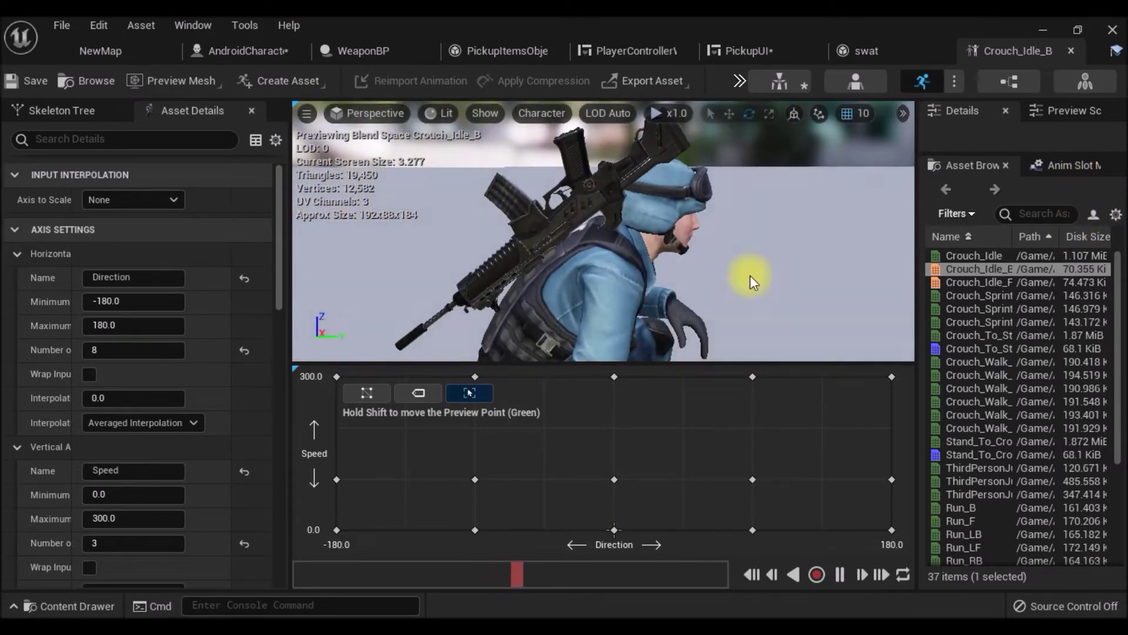
{"action": "left_click", "coordinate": [56, 111]}
{"action": "scroll", "coordinate": [200, 452], "scroll_direction": "down", "scroll_amount": 5}
{"action": "scroll", "coordinate": [202, 461], "scroll_direction": "down", "scroll_amount": 8}
{"action": "scroll", "coordinate": [188, 456], "scroll_direction": "down", "scroll_amount": 5}
{"action": "scroll", "coordinate": [183, 455], "scroll_direction": "down", "scroll_amount": 4}
{"action": "scroll", "coordinate": [180, 458], "scroll_direction": "down", "scroll_amount": 6}
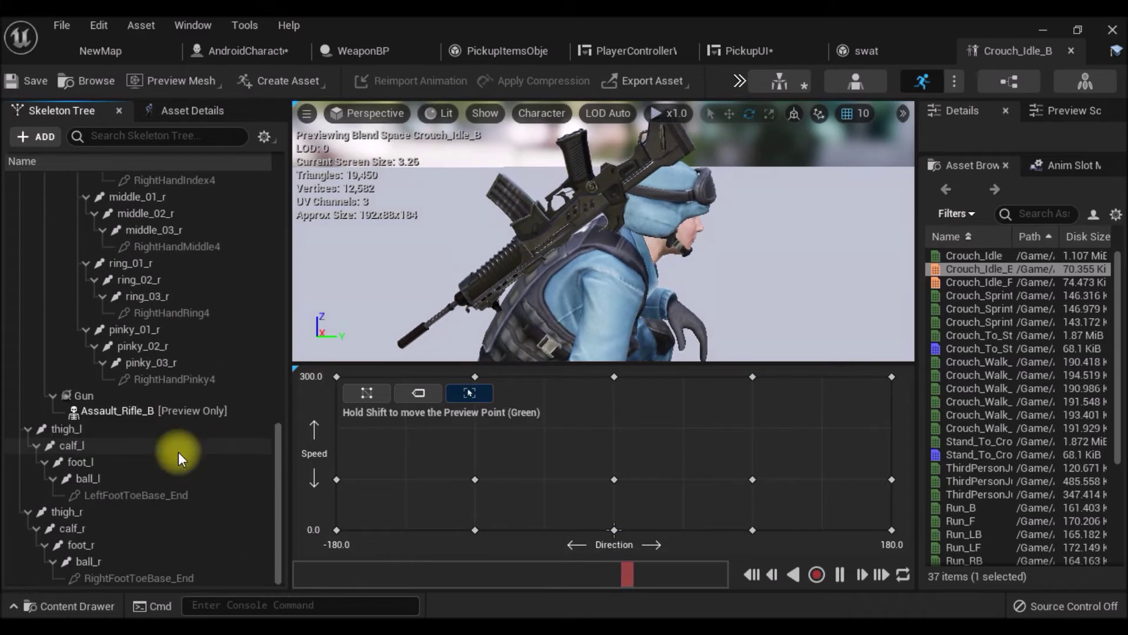
{"action": "left_click", "coordinate": [730, 114]}
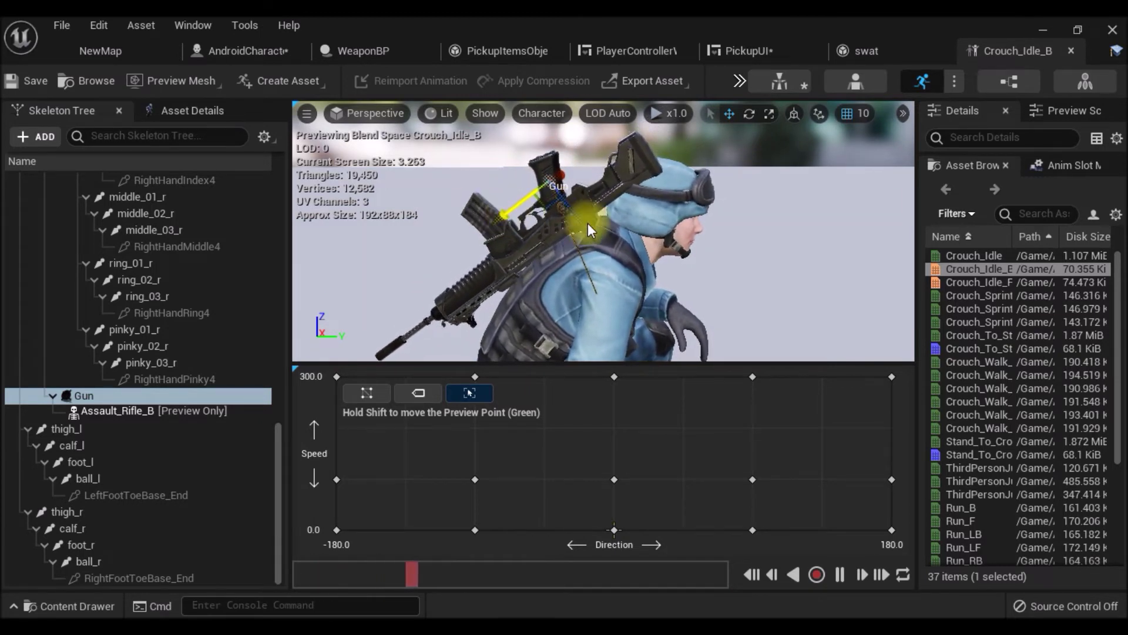
{"action": "left_click", "coordinate": [749, 114]}
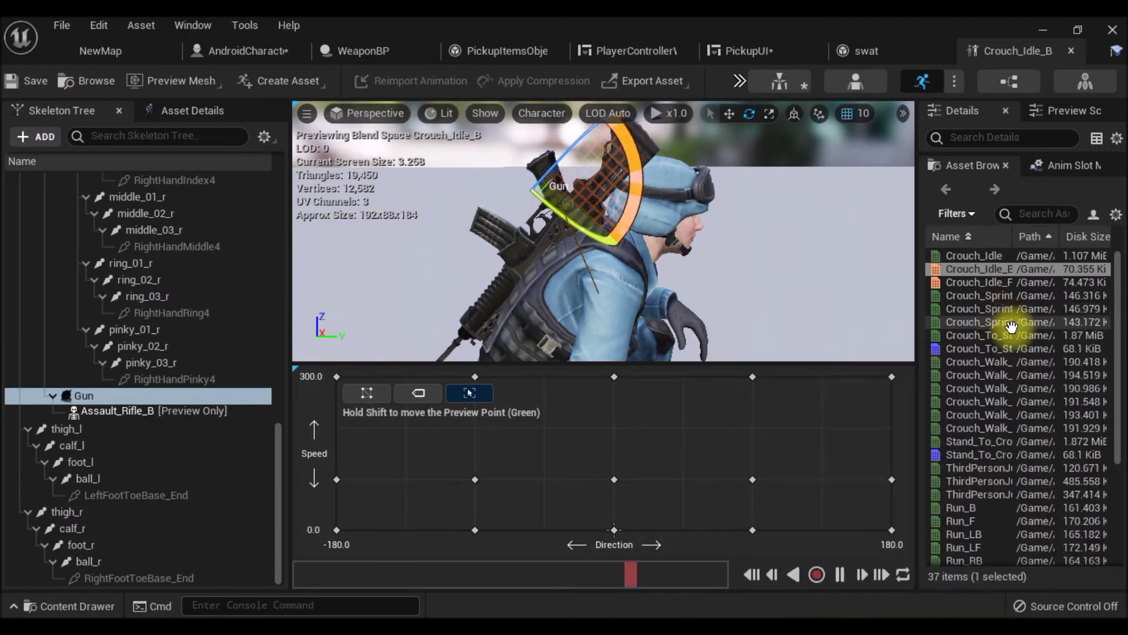
Check the rifle placement in the Stand_Idle_B preview, then go back to AndroidCharacterBP
{"action": "scroll", "coordinate": [1025, 309], "scroll_direction": "down", "scroll_amount": 4}
{"action": "scroll", "coordinate": [1026, 308], "scroll_direction": "down", "scroll_amount": 2}
{"action": "double_click", "coordinate": [990, 454]}
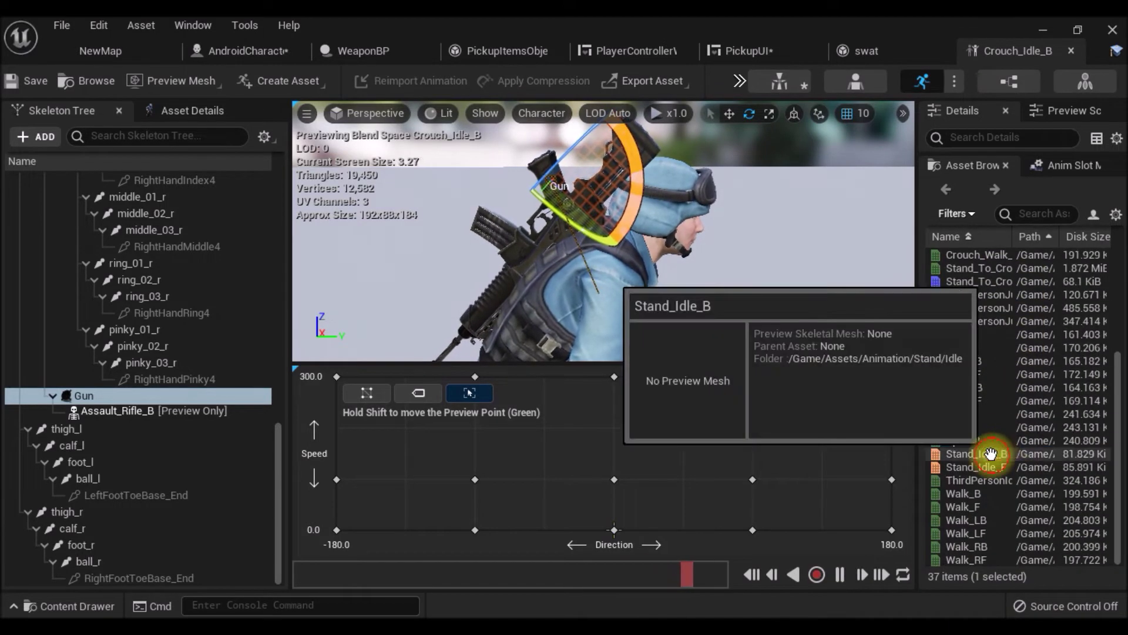
{"action": "mouse_move", "coordinate": [788, 224]}
{"action": "left_mouse_down"}
{"action": "mouse_move", "coordinate": [806, 138]}
{"action": "mouse_move", "coordinate": [936, 138]}
{"action": "mouse_move", "coordinate": [583, 214]}
{"action": "left_mouse_up"}
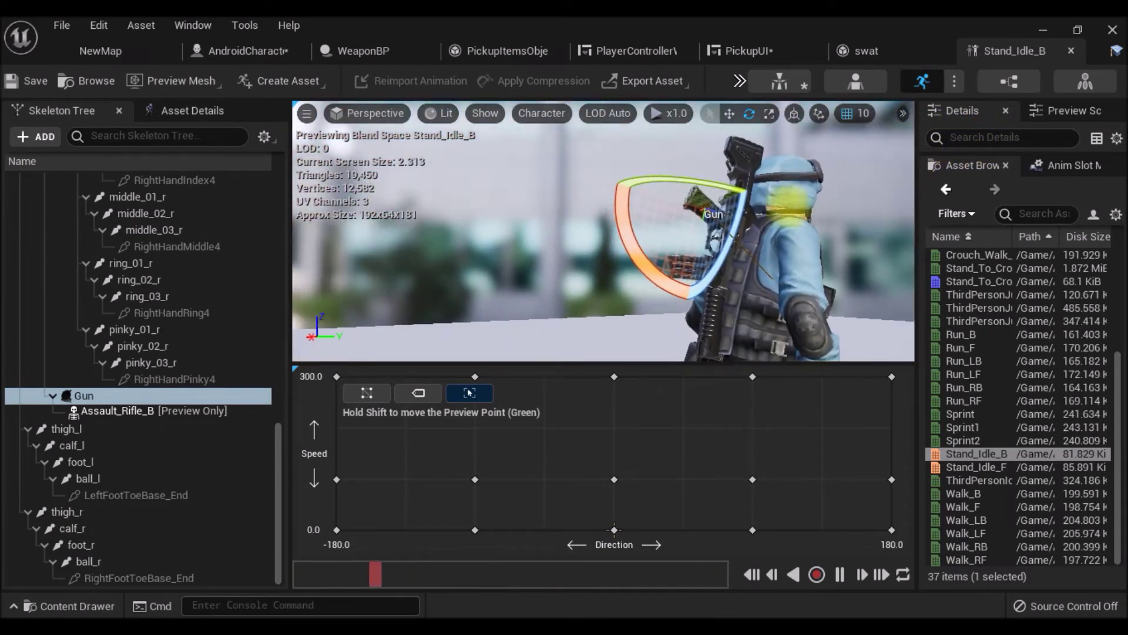
{"action": "left_click", "coordinate": [840, 247]}
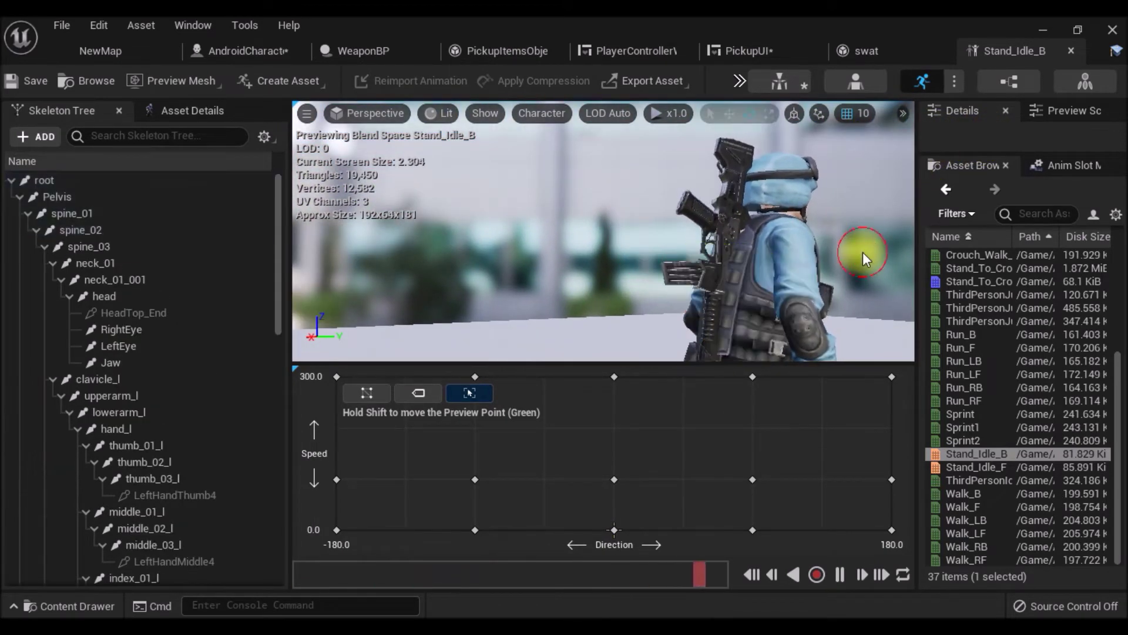
{"action": "left_click", "coordinate": [235, 50]}
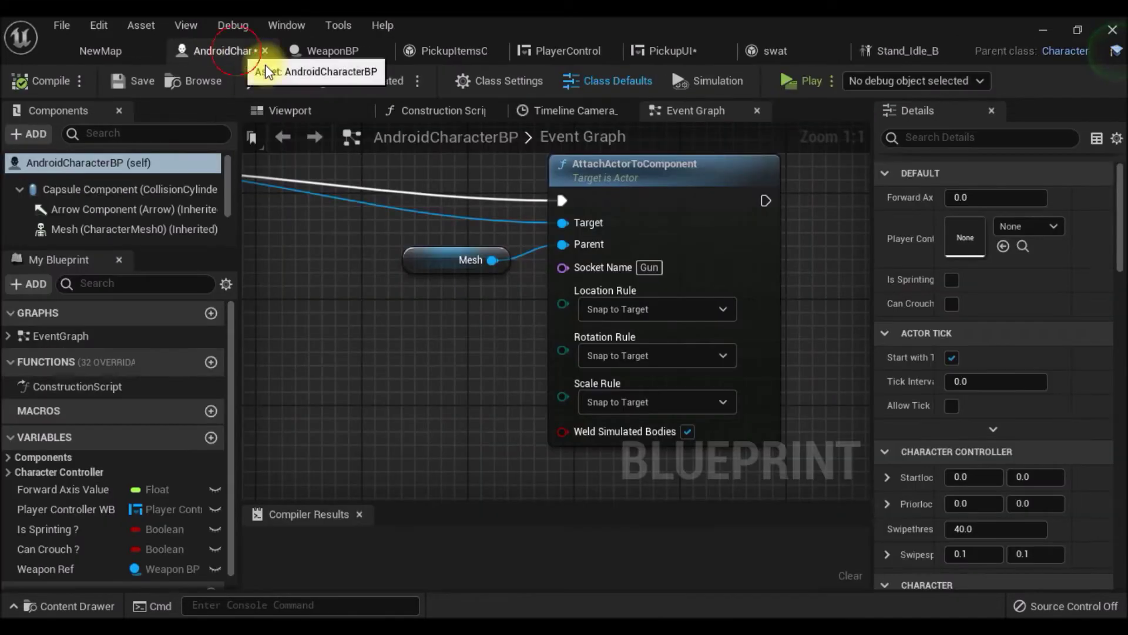
{"action": "left_click", "coordinate": [792, 89]}
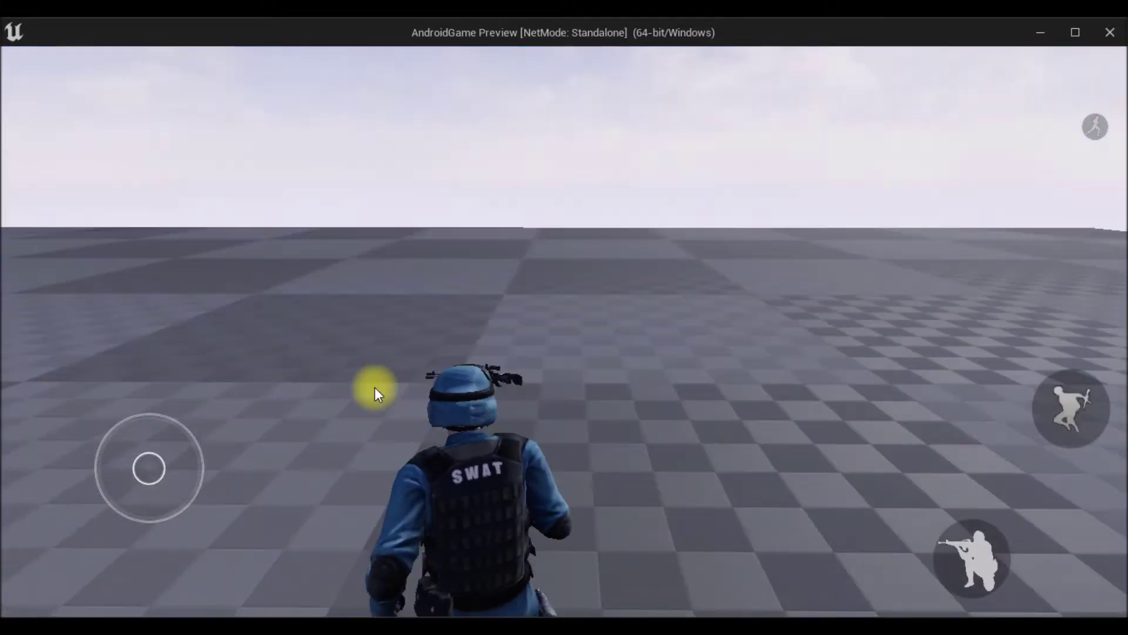
{"action": "left_click_drag", "start_coordinate": [375, 386], "coordinate": [862, 411]}
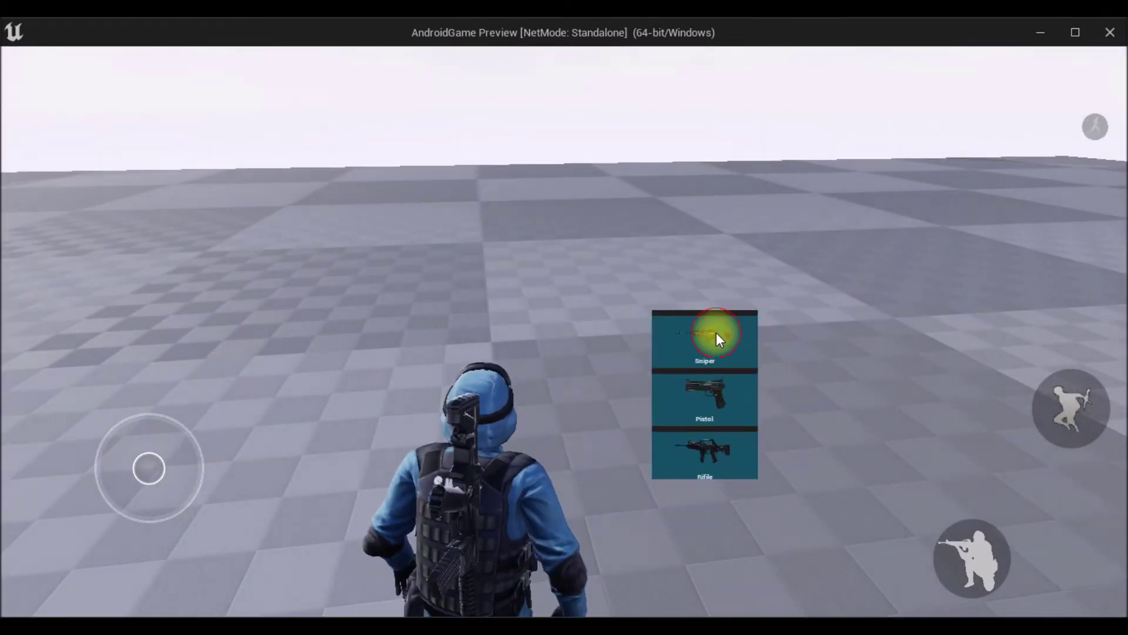
{"action": "left_click_drag", "start_coordinate": [863, 411], "coordinate": [820, 358]}
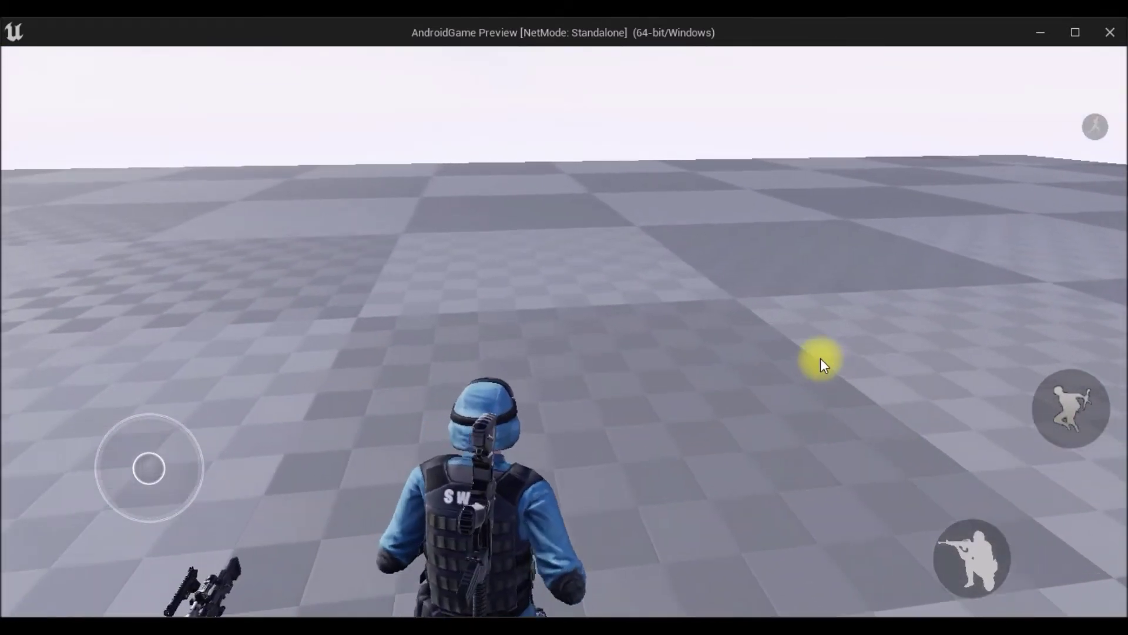
{"action": "left_click", "coordinate": [972, 546]}
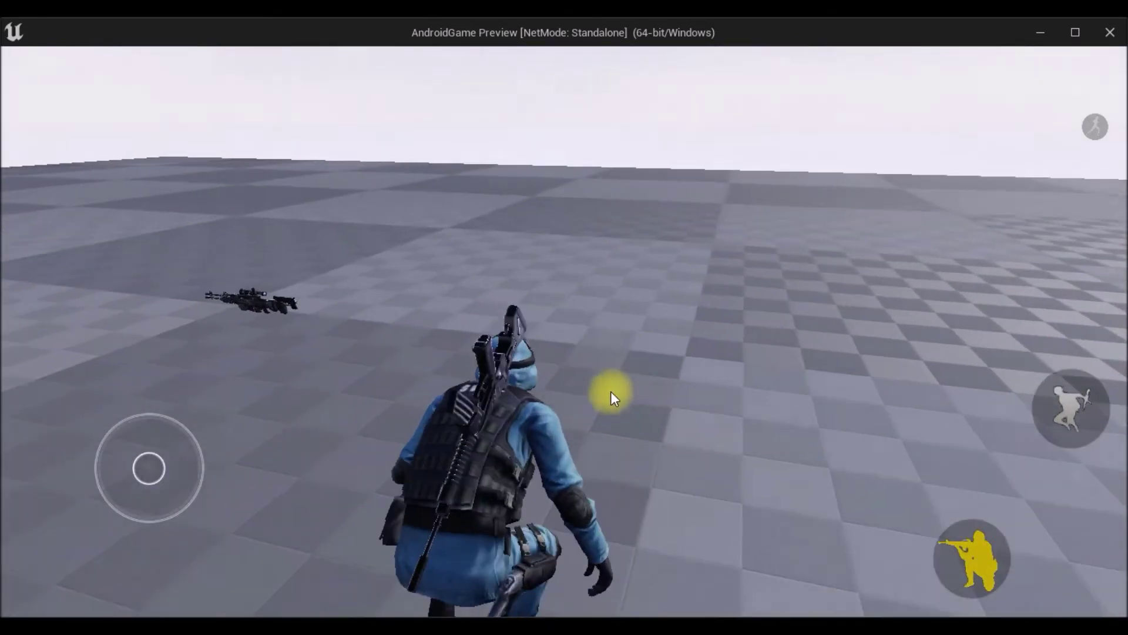
{"action": "left_click_drag", "start_coordinate": [935, 355], "coordinate": [732, 400]}
{"action": "left_click", "coordinate": [970, 556]}
{"action": "mouse_move", "coordinate": [894, 364]}
{"action": "left_mouse_down"}
{"action": "mouse_move", "coordinate": [687, 350]}
{"action": "mouse_move", "coordinate": [863, 344]}
{"action": "mouse_move", "coordinate": [702, 329]}
{"action": "mouse_move", "coordinate": [935, 265]}
{"action": "left_mouse_up"}
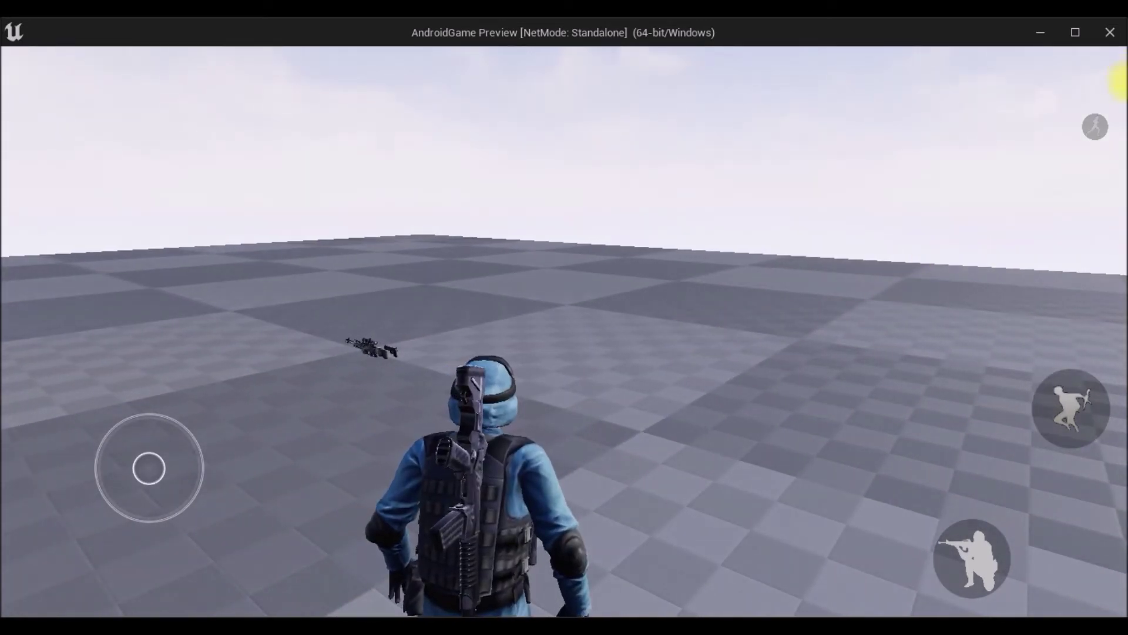
{"action": "left_click", "coordinate": [1110, 33]}
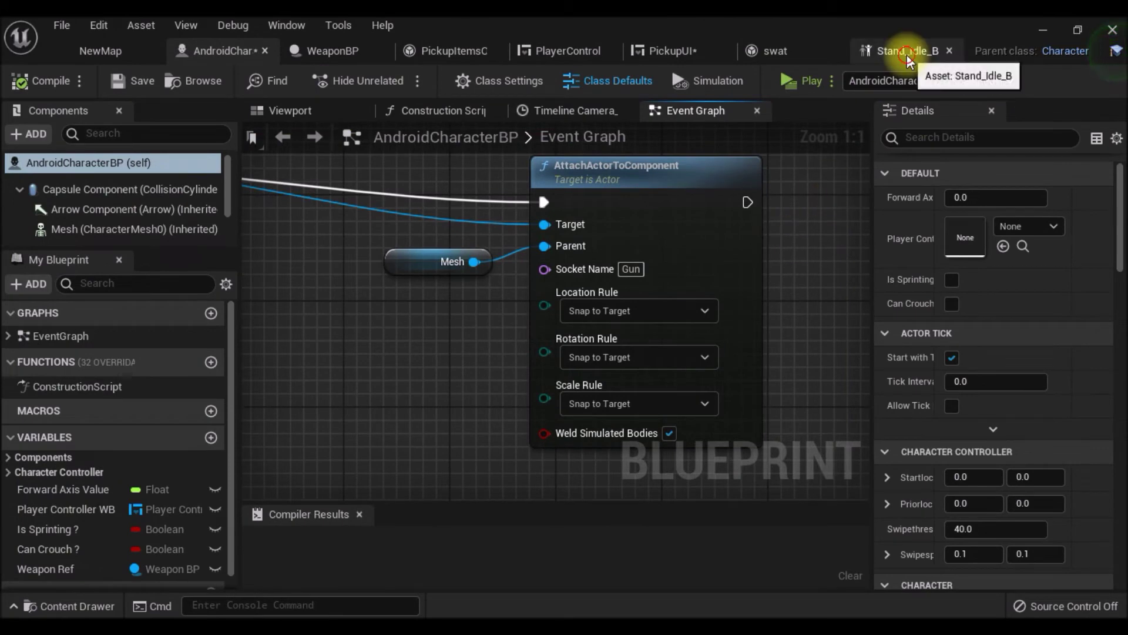
{"action": "left_click", "coordinate": [908, 53]}
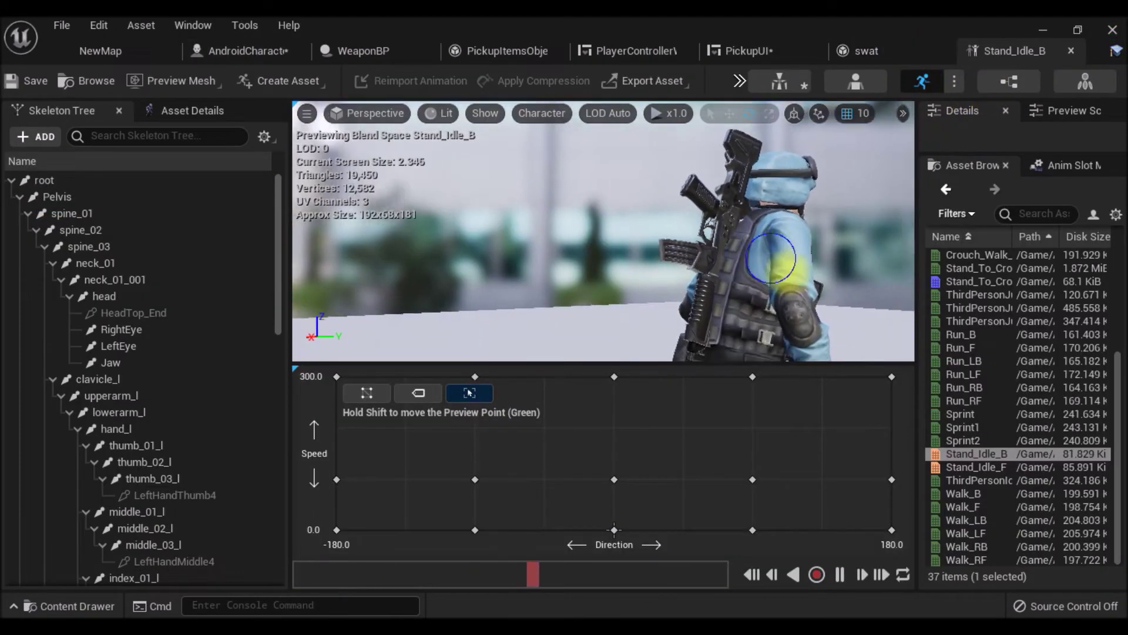
Pause the preview and rotate the Gun socket about 30 degrees
{"action": "left_click_drag", "start_coordinate": [771, 258], "coordinate": [929, 294]}
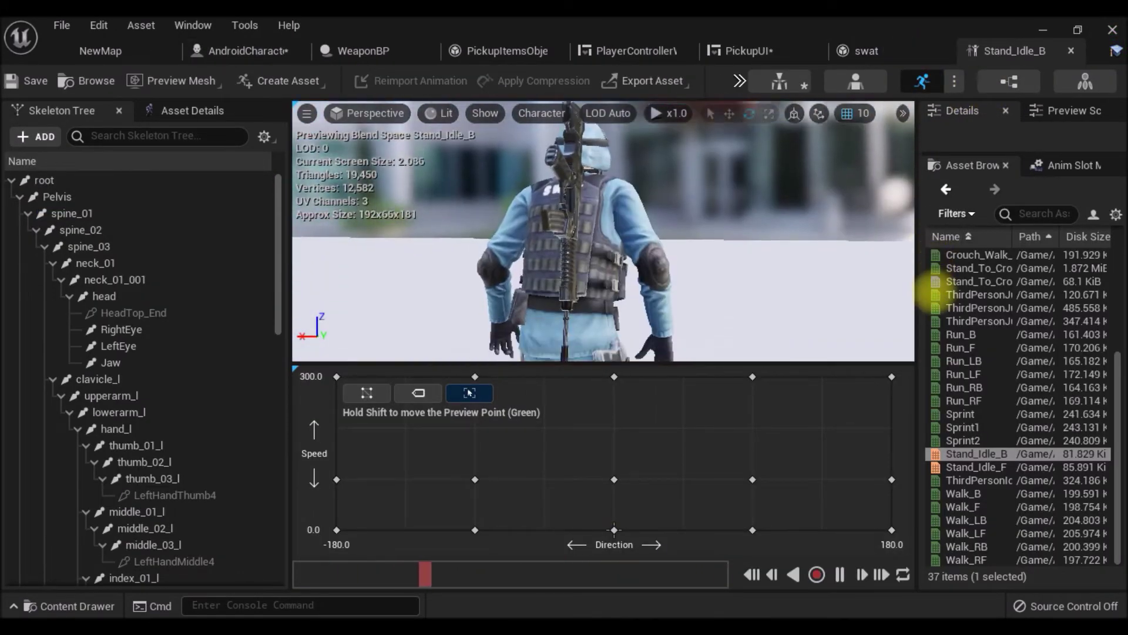
{"action": "left_click", "coordinate": [841, 574]}
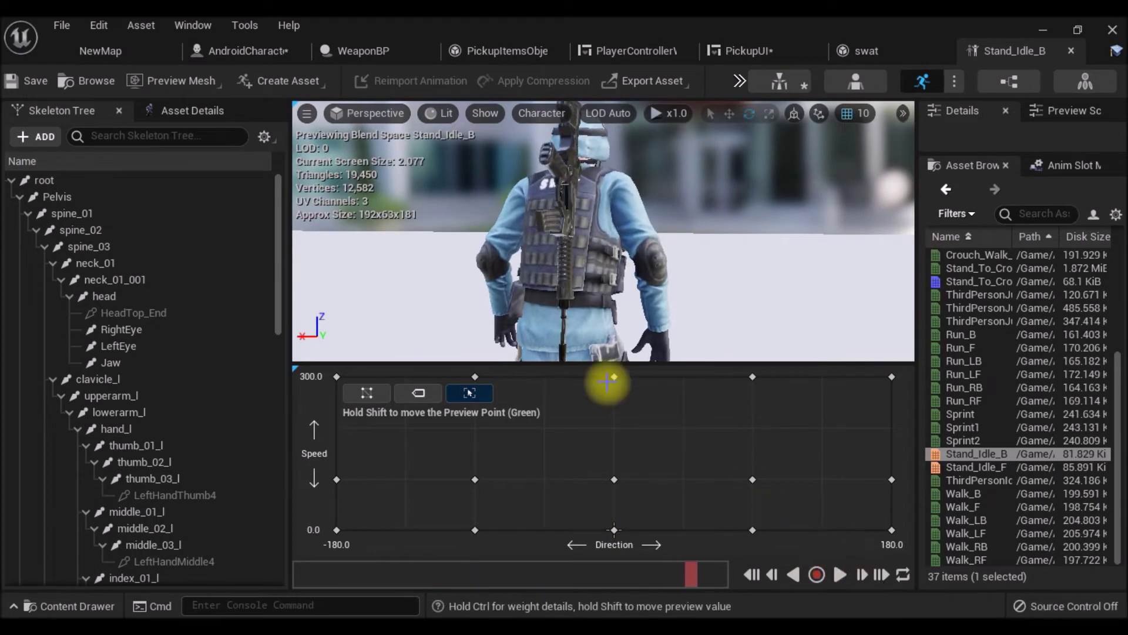
{"action": "scroll", "coordinate": [182, 418], "scroll_direction": "down", "scroll_amount": 5}
{"action": "scroll", "coordinate": [181, 438], "scroll_direction": "down", "scroll_amount": 5}
{"action": "scroll", "coordinate": [181, 441], "scroll_direction": "down", "scroll_amount": 5}
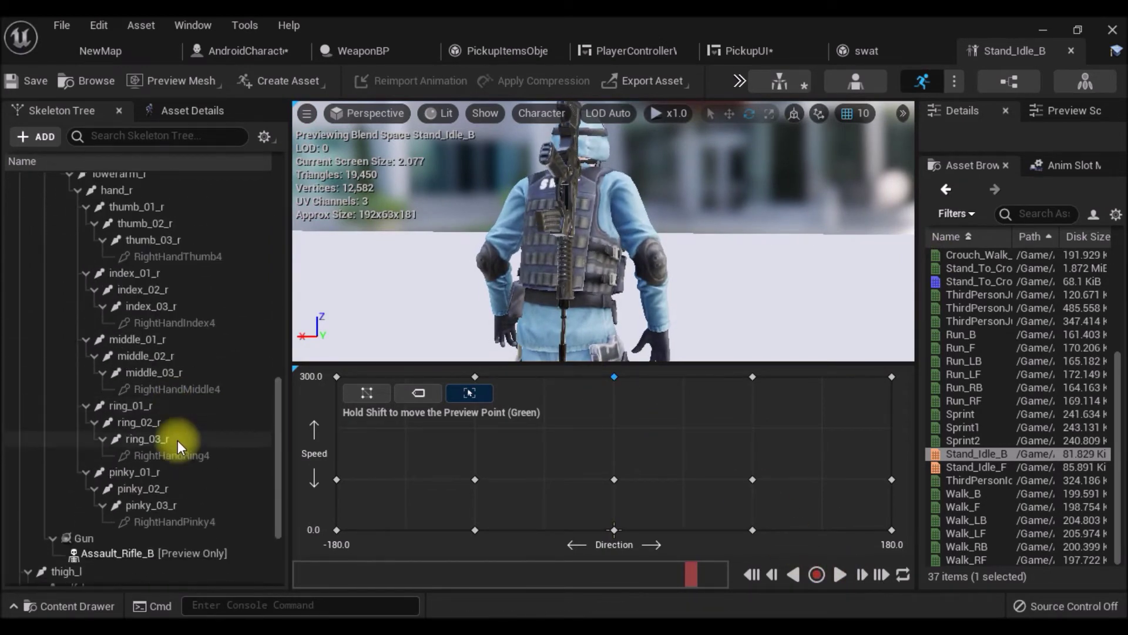
{"action": "scroll", "coordinate": [176, 448], "scroll_direction": "down", "scroll_amount": 4}
{"action": "left_click", "coordinate": [114, 459]}
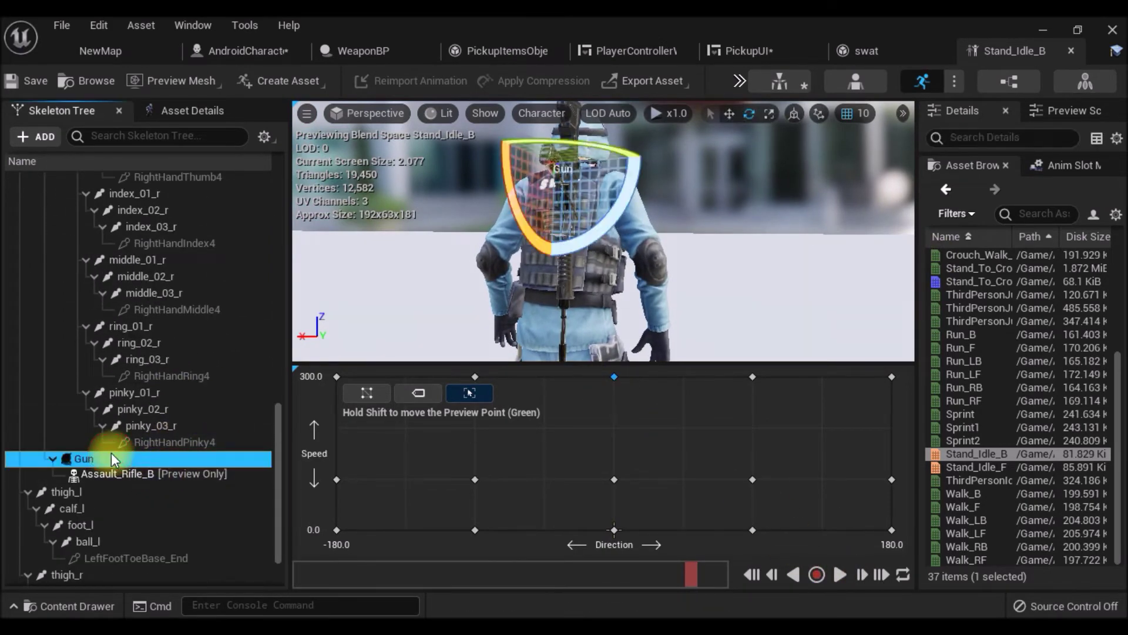
{"action": "mouse_move", "coordinate": [621, 217]}
{"action": "left_mouse_down"}
{"action": "mouse_move", "coordinate": [594, 241]}
{"action": "mouse_move", "coordinate": [627, 222]}
{"action": "left_mouse_up"}
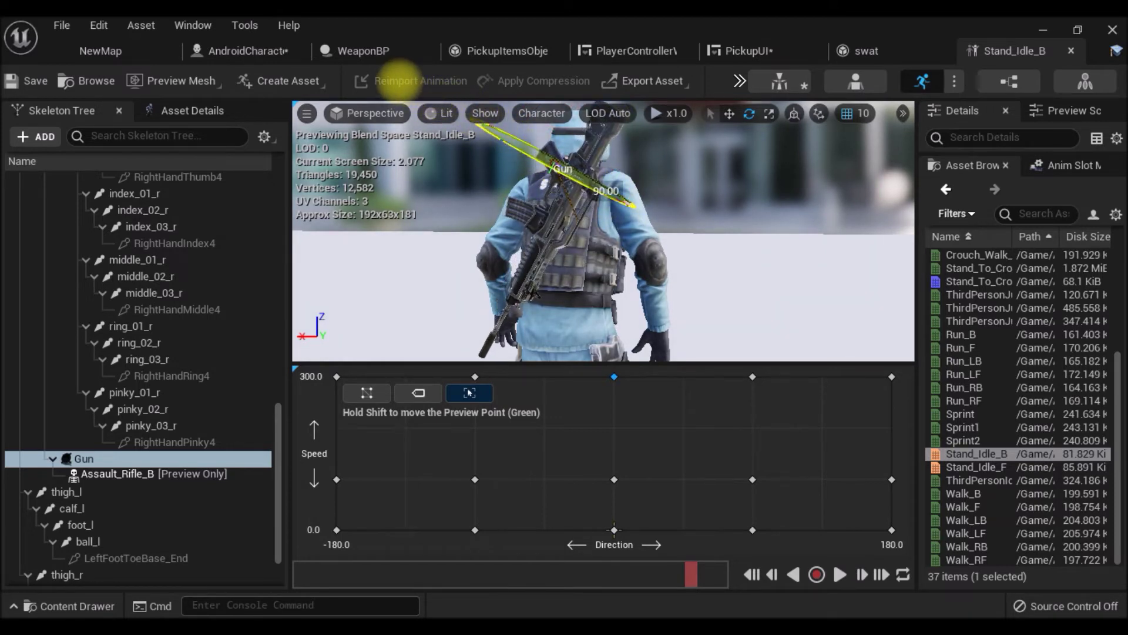
Frame the Gun socket and inspect the diagonal rifle on the character's lower back
{"action": "key", "text": "f"}
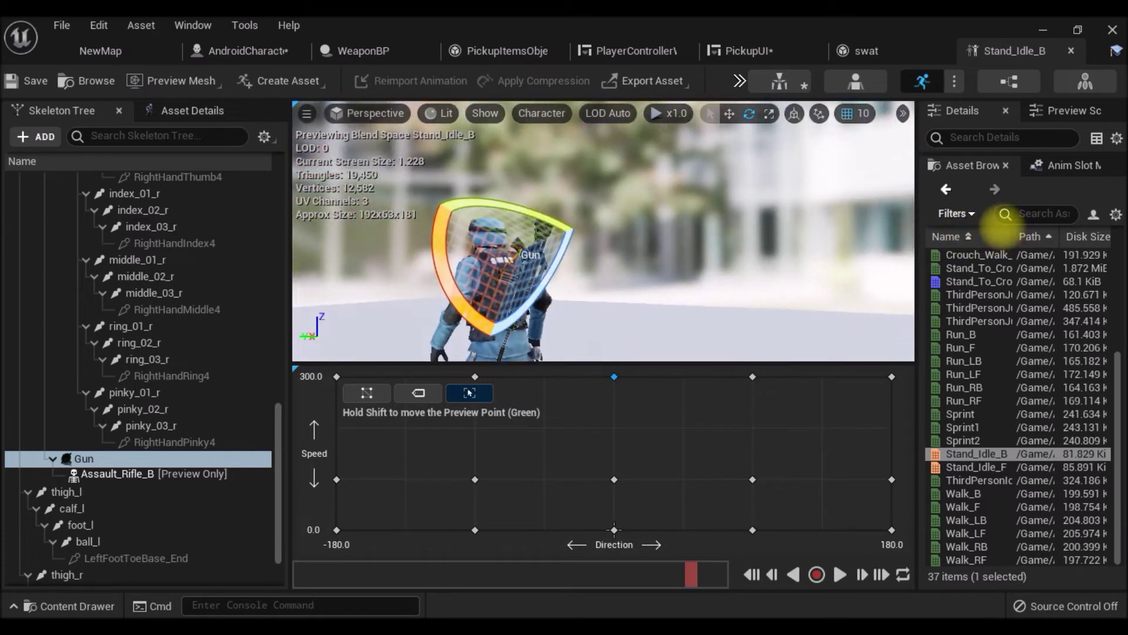
{"action": "left_click_drag", "start_coordinate": [881, 247], "coordinate": [844, 292], "text": "alt"}
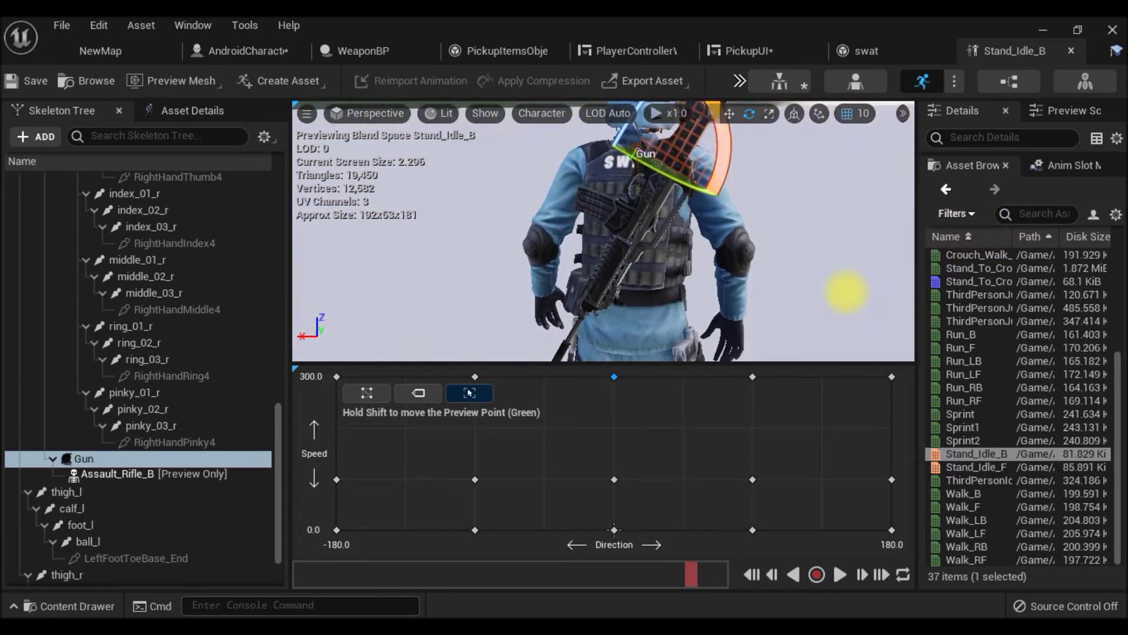
{"action": "left_click", "coordinate": [730, 119]}
{"action": "mouse_move", "coordinate": [731, 259]}
{"action": "left_mouse_down", "text": "alt"}
{"action": "mouse_move", "coordinate": [740, 188]}
{"action": "mouse_move", "coordinate": [646, 170]}
{"action": "left_mouse_up", "text": "alt"}
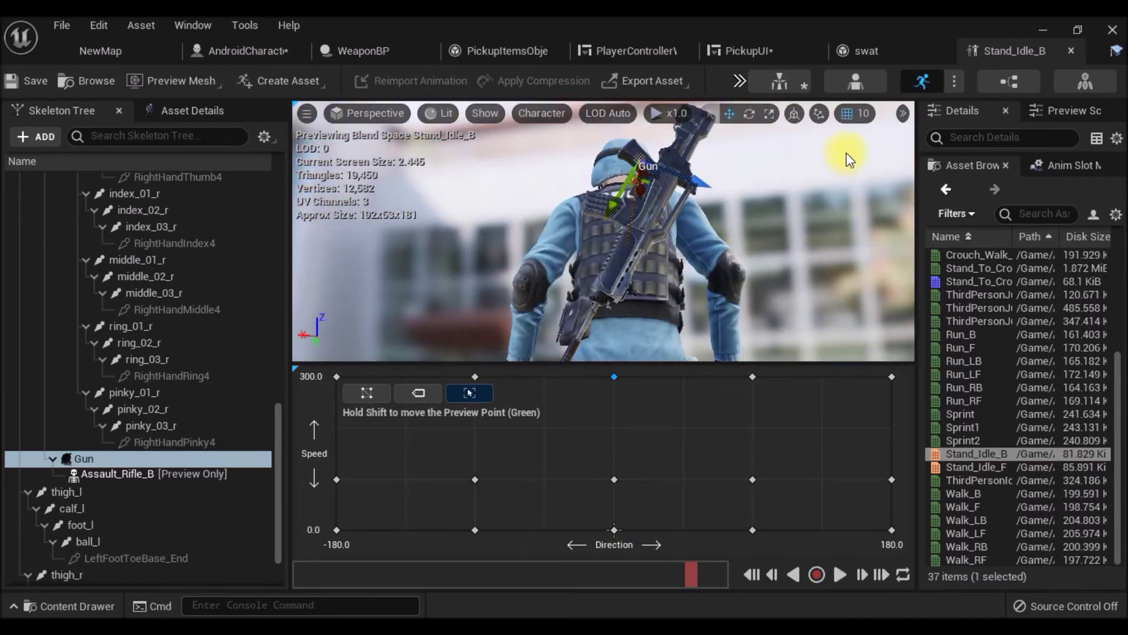
{"action": "left_click", "coordinate": [902, 115]}
Adjust viewport camera speed, orbit around to check the rifle, then return to NewMap
{"action": "mouse_move", "coordinate": [972, 292]}
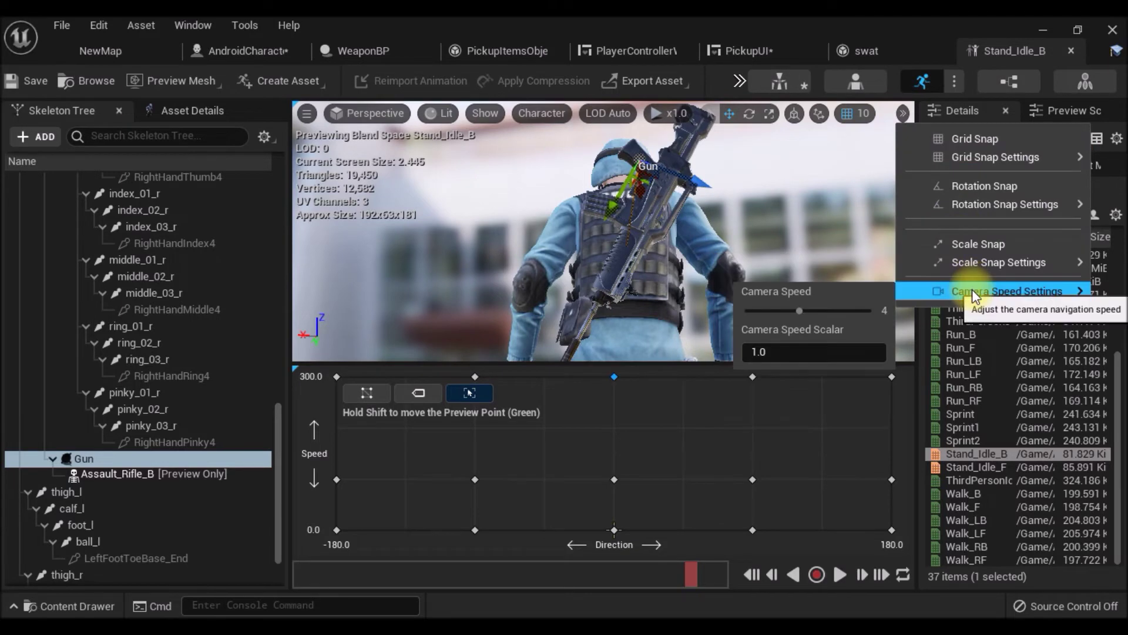
{"action": "mouse_move", "coordinate": [599, 241]}
{"action": "right_mouse_down"}
{"action": "mouse_move", "coordinate": [603, 185]}
{"action": "mouse_move", "coordinate": [623, 194]}
{"action": "mouse_move", "coordinate": [587, 206]}
{"action": "right_mouse_up"}
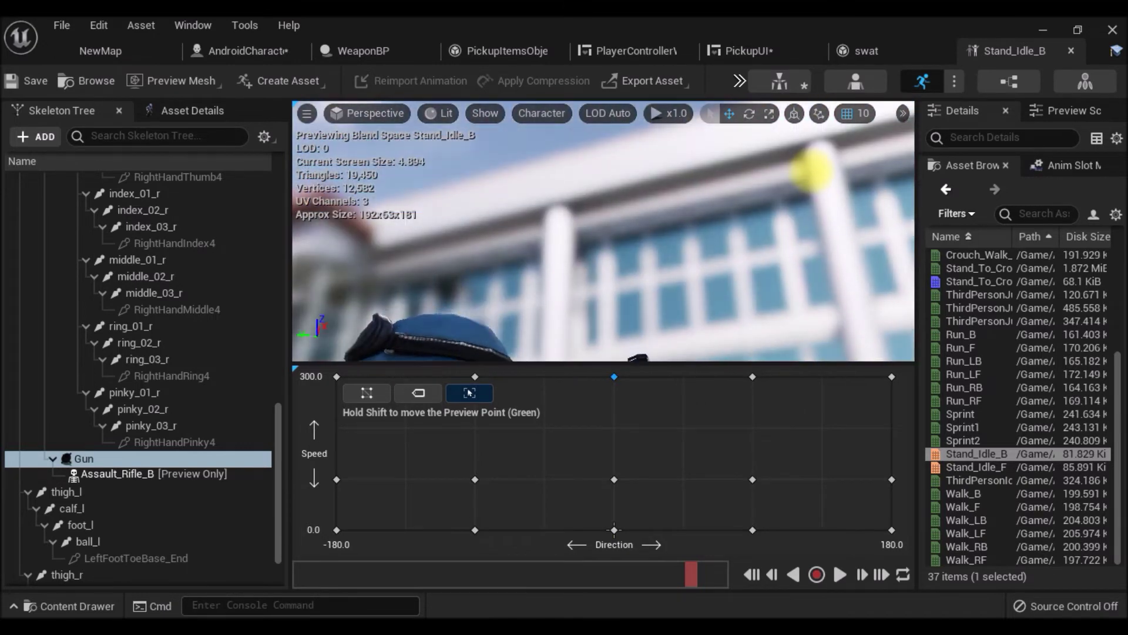
{"action": "right_click_drag", "start_coordinate": [841, 276], "coordinate": [562, 167]}
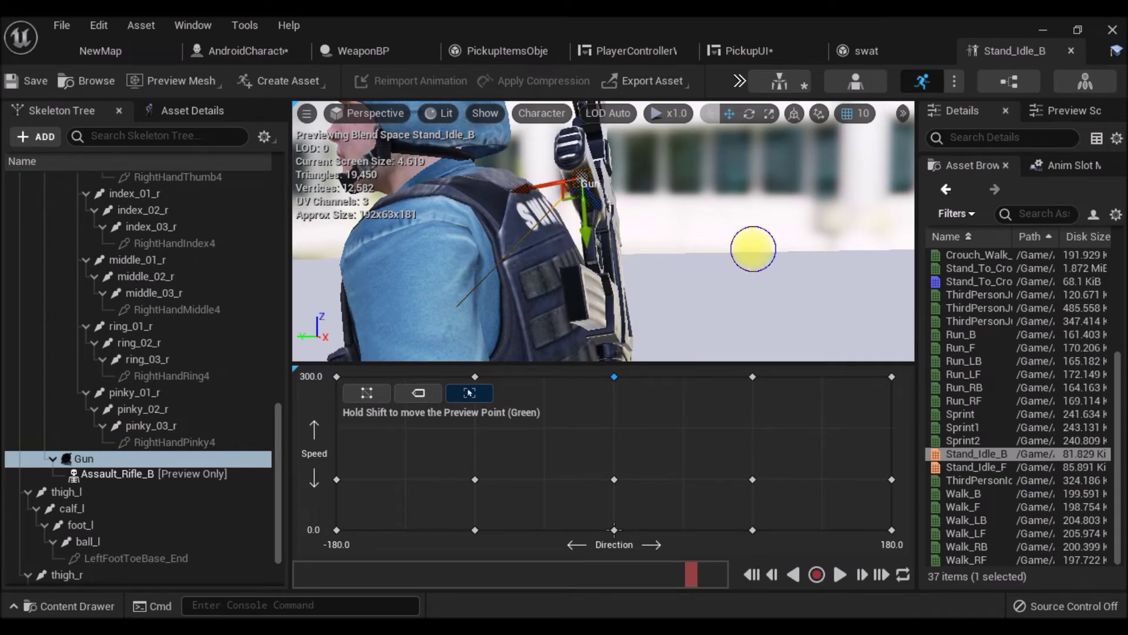
{"action": "right_click_drag", "start_coordinate": [588, 206], "coordinate": [564, 212]}
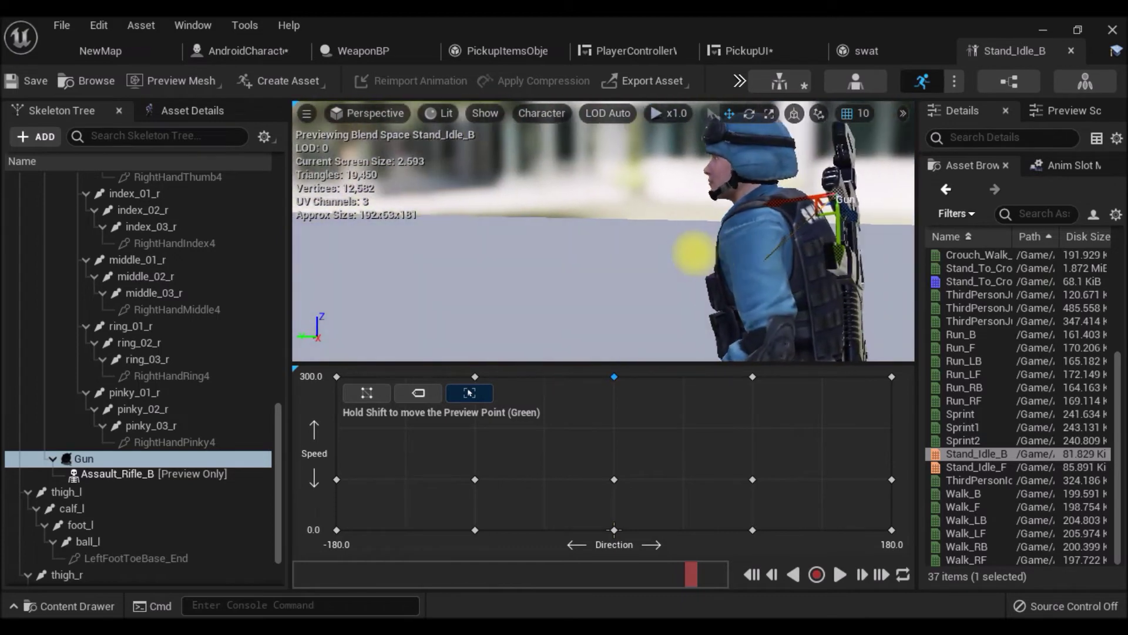
{"action": "left_click", "coordinate": [903, 113]}
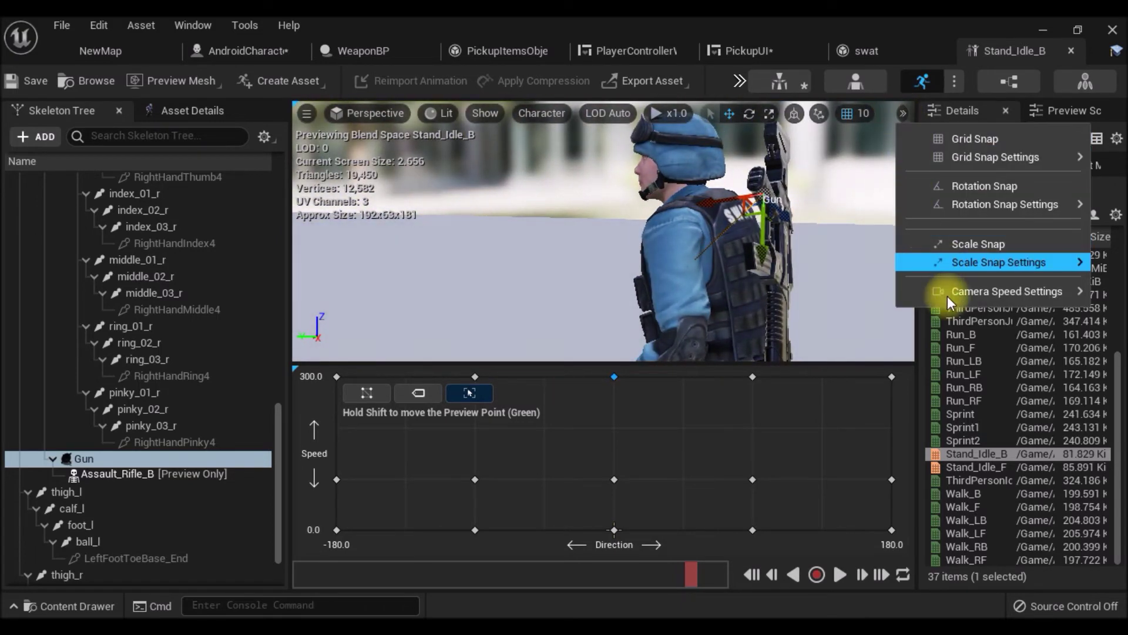
{"action": "mouse_move", "coordinate": [949, 292]}
{"action": "mouse_move", "coordinate": [451, 243]}
{"action": "left_mouse_down"}
{"action": "mouse_move", "coordinate": [261, 254]}
{"action": "mouse_move", "coordinate": [453, 244]}
{"action": "mouse_move", "coordinate": [685, 120]}
{"action": "left_mouse_up"}
{"action": "left_click", "coordinate": [100, 51]}
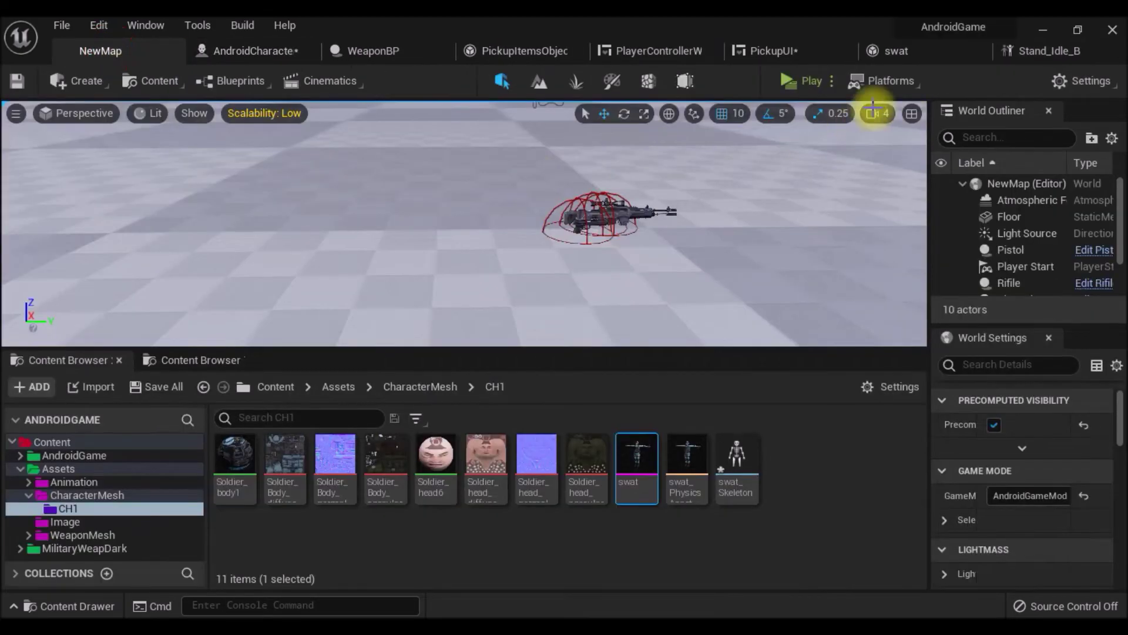
{"action": "left_click", "coordinate": [812, 80]}
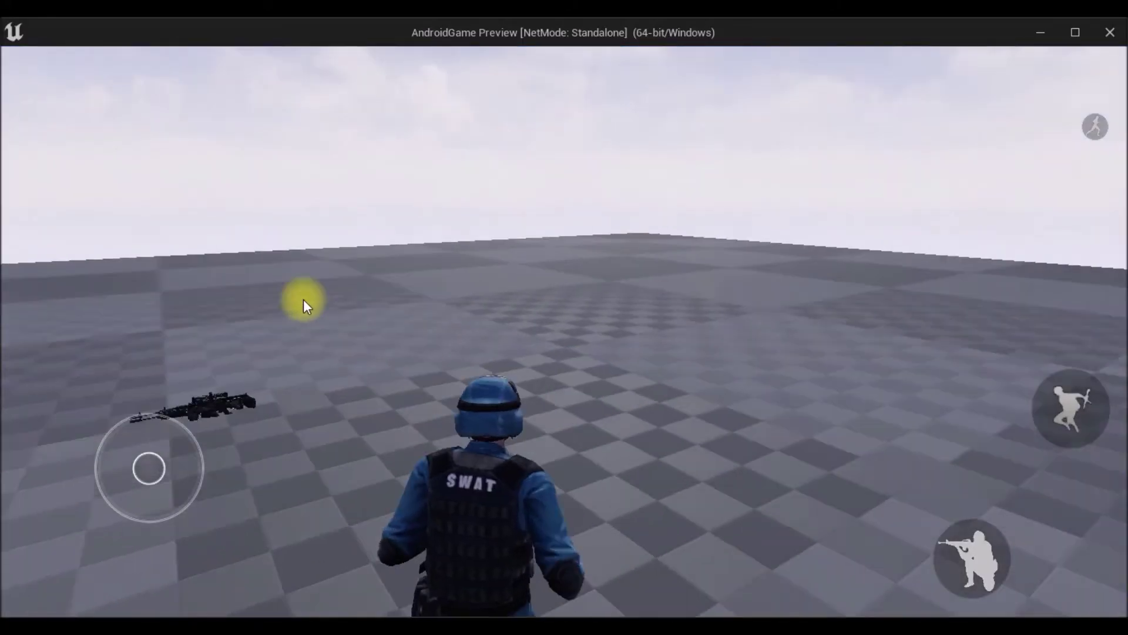
{"action": "mouse_move", "coordinate": [303, 299]}
{"action": "left_mouse_down"}
{"action": "mouse_move", "coordinate": [347, 321]}
{"action": "mouse_move", "coordinate": [577, 317]}
{"action": "mouse_move", "coordinate": [697, 348]}
{"action": "left_mouse_up"}
{"action": "left_click", "coordinate": [697, 347]}
{"action": "mouse_move", "coordinate": [876, 340]}
{"action": "left_mouse_down"}
{"action": "mouse_move", "coordinate": [858, 362]}
{"action": "mouse_move", "coordinate": [749, 364]}
{"action": "left_mouse_up"}
{"action": "left_click", "coordinate": [974, 531]}
{"action": "mouse_move", "coordinate": [874, 390]}
{"action": "left_mouse_down"}
{"action": "mouse_move", "coordinate": [515, 424]}
{"action": "mouse_move", "coordinate": [773, 398]}
{"action": "mouse_move", "coordinate": [1000, 529]}
{"action": "mouse_move", "coordinate": [751, 324]}
{"action": "mouse_move", "coordinate": [609, 327]}
{"action": "mouse_move", "coordinate": [798, 324]}
{"action": "left_mouse_up"}
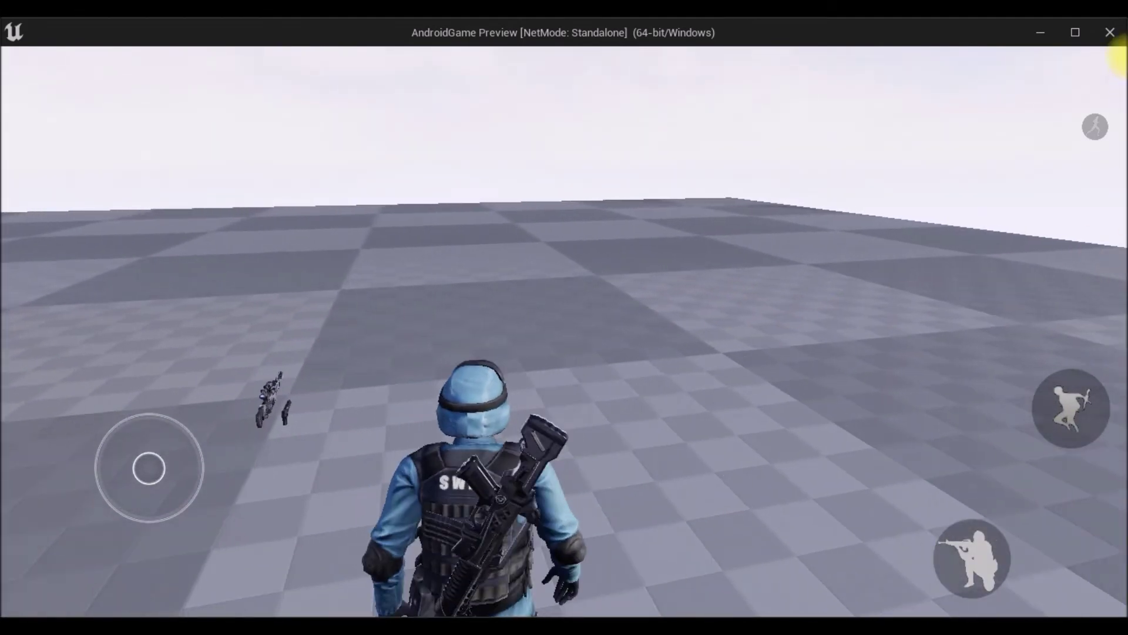
{"action": "left_click", "coordinate": [1112, 35]}
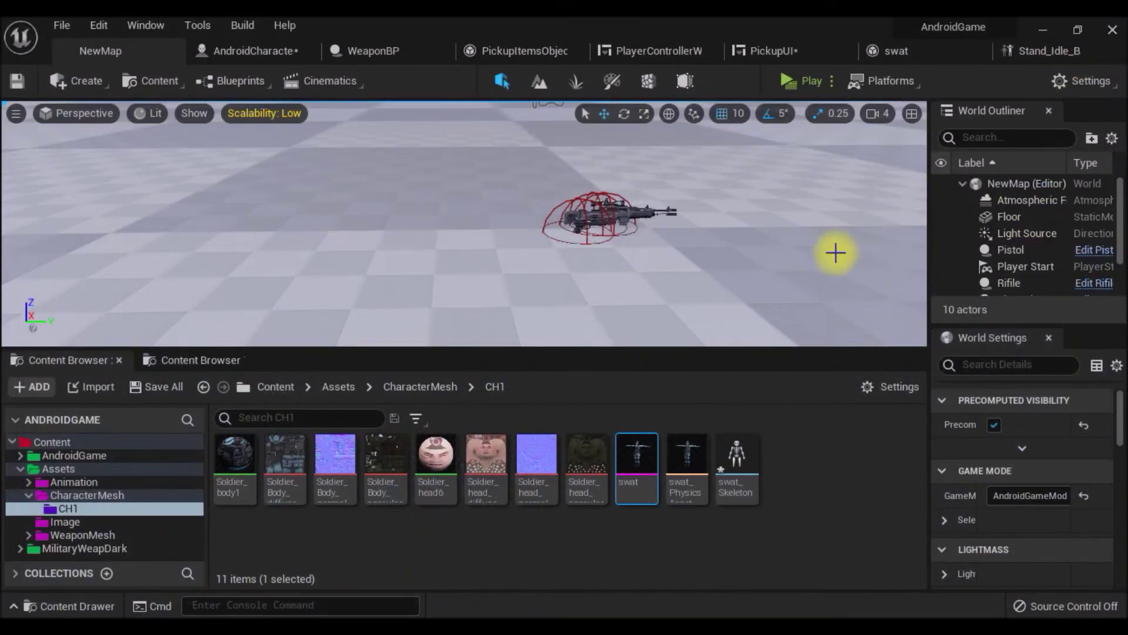
In AndroidCharacterBP, add a Weapon Ref getter feeding a new DestroyActor node
{"action": "left_click", "coordinate": [285, 51]}
{"action": "right_click_drag", "start_coordinate": [436, 353], "coordinate": [705, 365]}
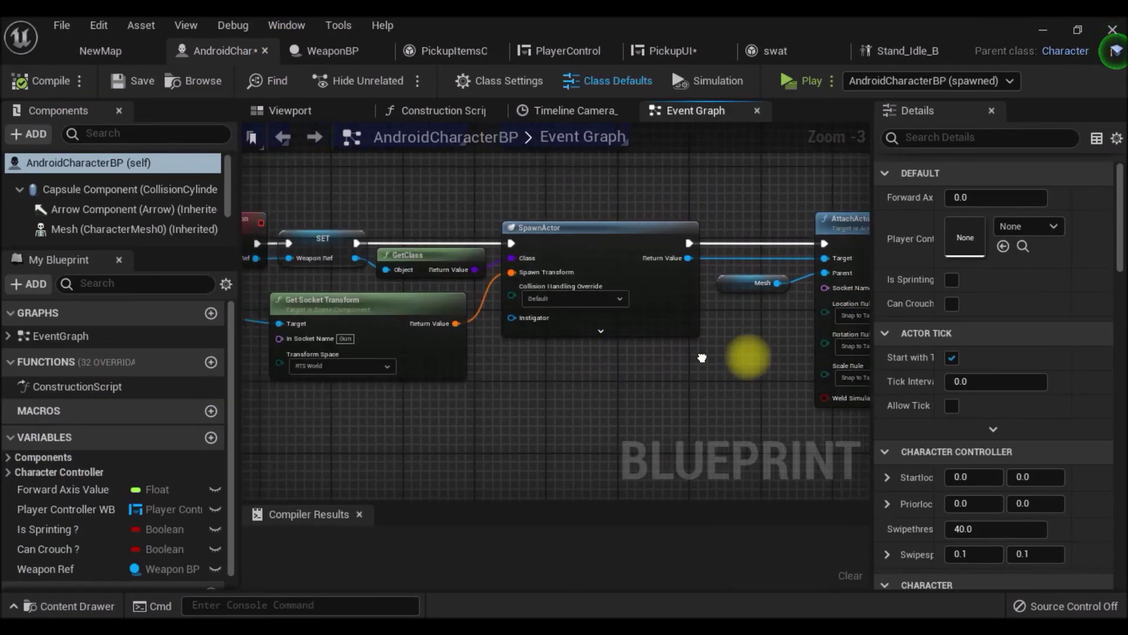
{"action": "scroll", "coordinate": [580, 327], "scroll_direction": "up", "scroll_amount": 3}
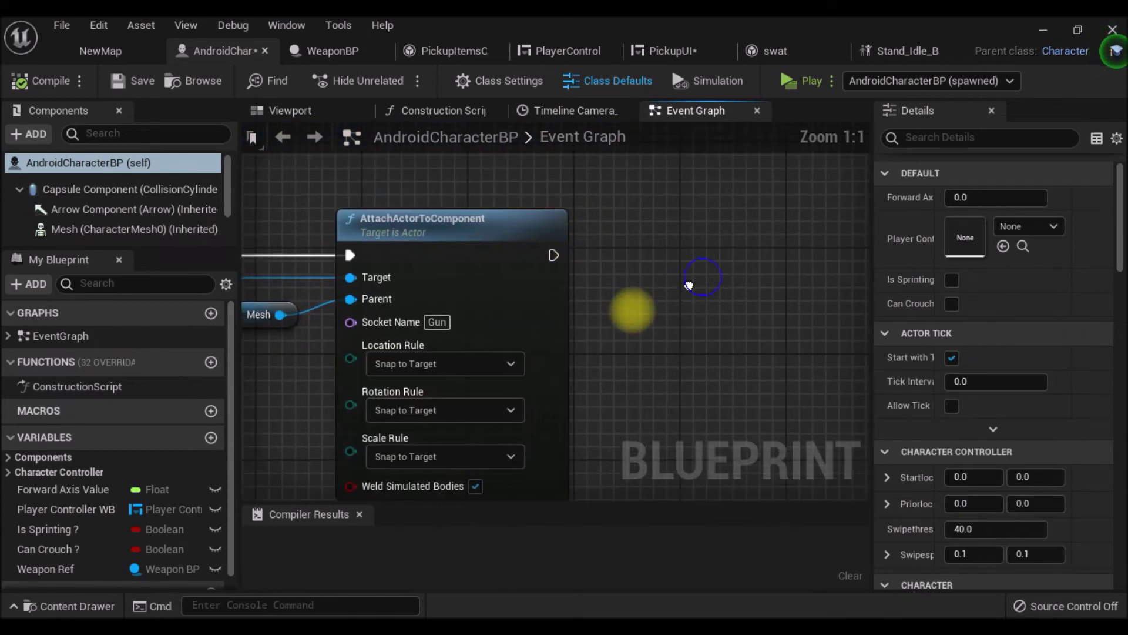
{"action": "scroll", "coordinate": [579, 328], "scroll_direction": "down", "scroll_amount": 1}
{"action": "scroll", "coordinate": [88, 498], "scroll_direction": "down", "scroll_amount": 1}
{"action": "mouse_move", "coordinate": [59, 553]}
{"action": "left_mouse_down"}
{"action": "mouse_move", "coordinate": [537, 233]}
{"action": "mouse_move", "coordinate": [417, 209]}
{"action": "mouse_move", "coordinate": [414, 197]}
{"action": "left_mouse_up"}
{"action": "left_click", "coordinate": [452, 218]}
{"action": "left_click_drag", "start_coordinate": [544, 224], "coordinate": [545, 225]}
{"action": "type", "text": "de"}
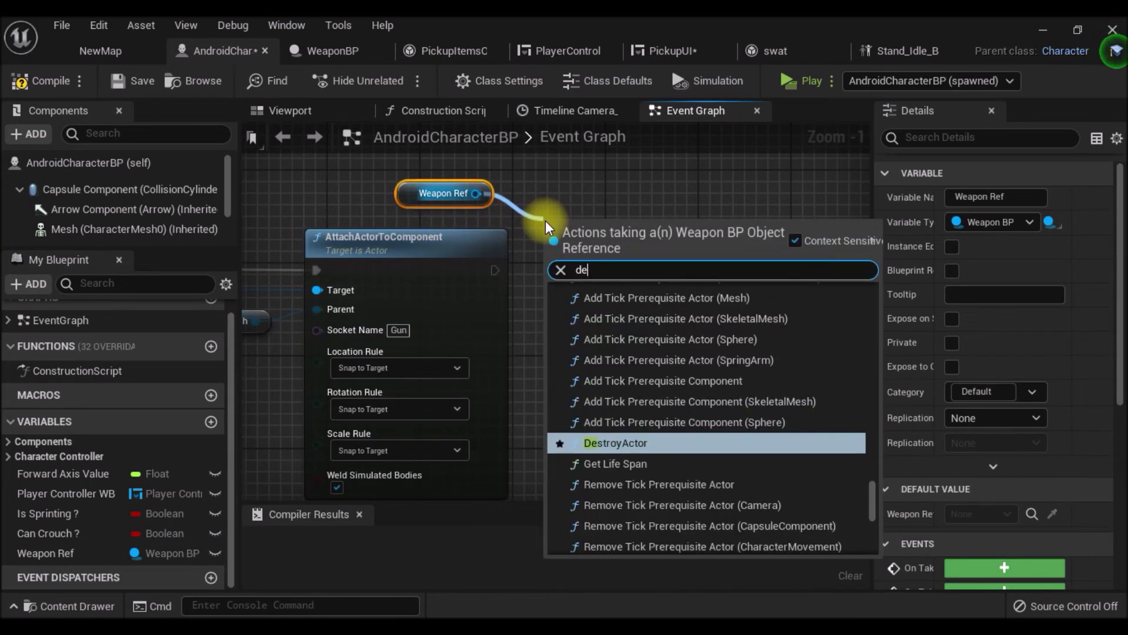
{"action": "type", "text": "s"}
{"action": "left_click", "coordinate": [632, 432]}
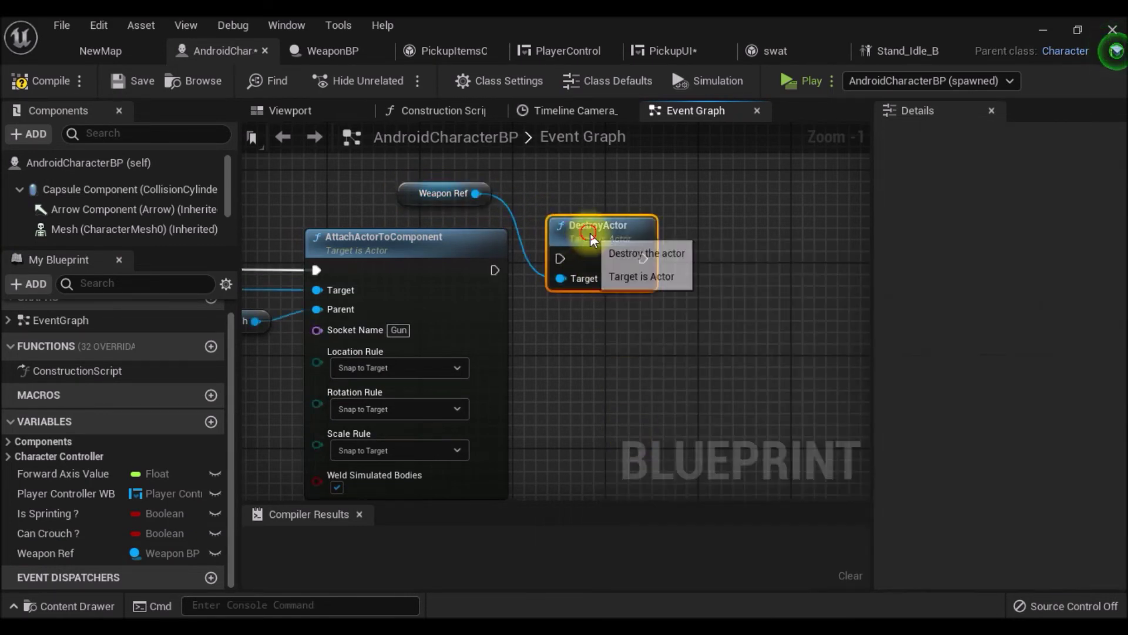
Place DestroyActor after AttachActorToComponent and straighten the selected nodes with Q
{"action": "left_click_drag", "start_coordinate": [591, 237], "coordinate": [591, 260]}
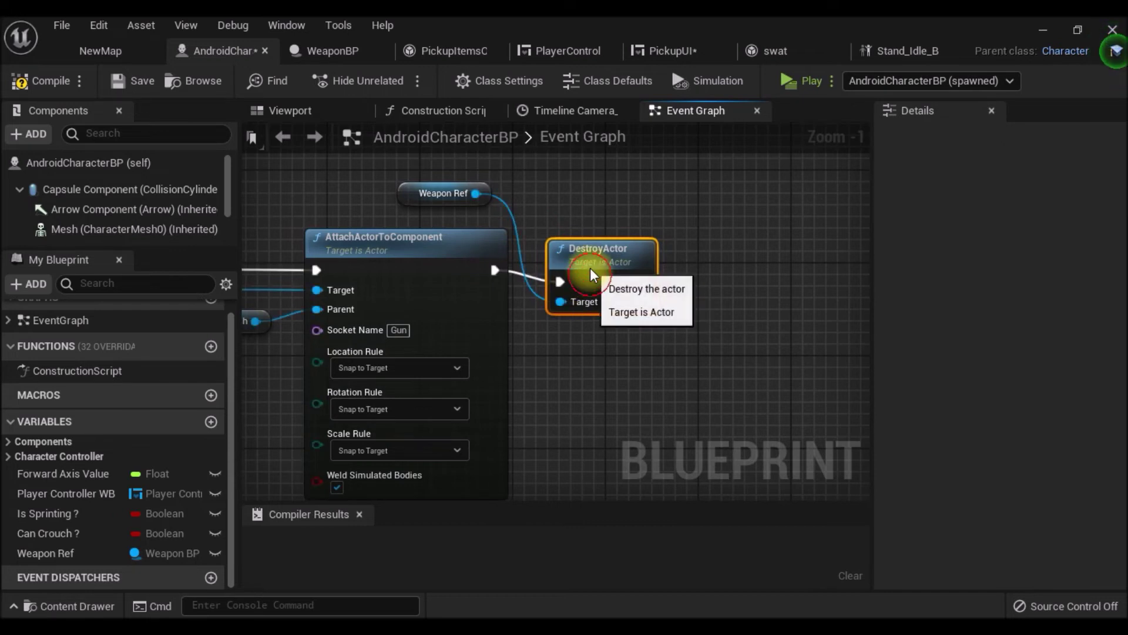
{"action": "mouse_move", "coordinate": [497, 335]}
{"action": "right_mouse_down"}
{"action": "mouse_move", "coordinate": [536, 348]}
{"action": "mouse_move", "coordinate": [409, 357]}
{"action": "right_mouse_up"}
{"action": "scroll", "coordinate": [478, 360], "scroll_direction": "down", "scroll_amount": 2}
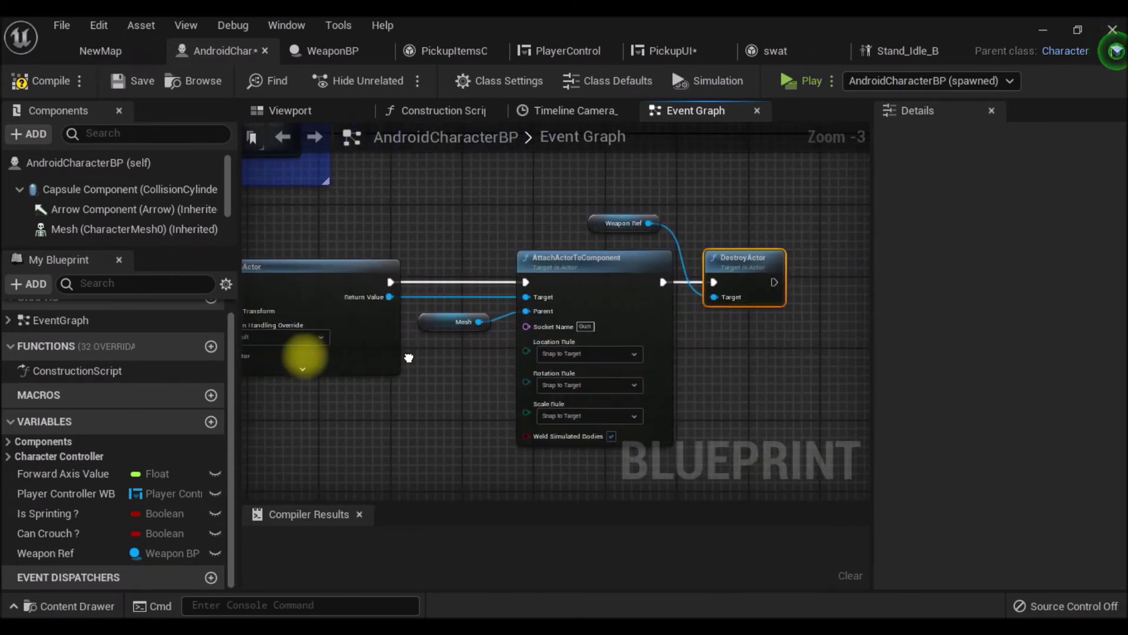
{"action": "mouse_move", "coordinate": [780, 451]}
{"action": "left_mouse_down"}
{"action": "mouse_move", "coordinate": [508, 225]}
{"action": "mouse_move", "coordinate": [463, 207]}
{"action": "left_mouse_up"}
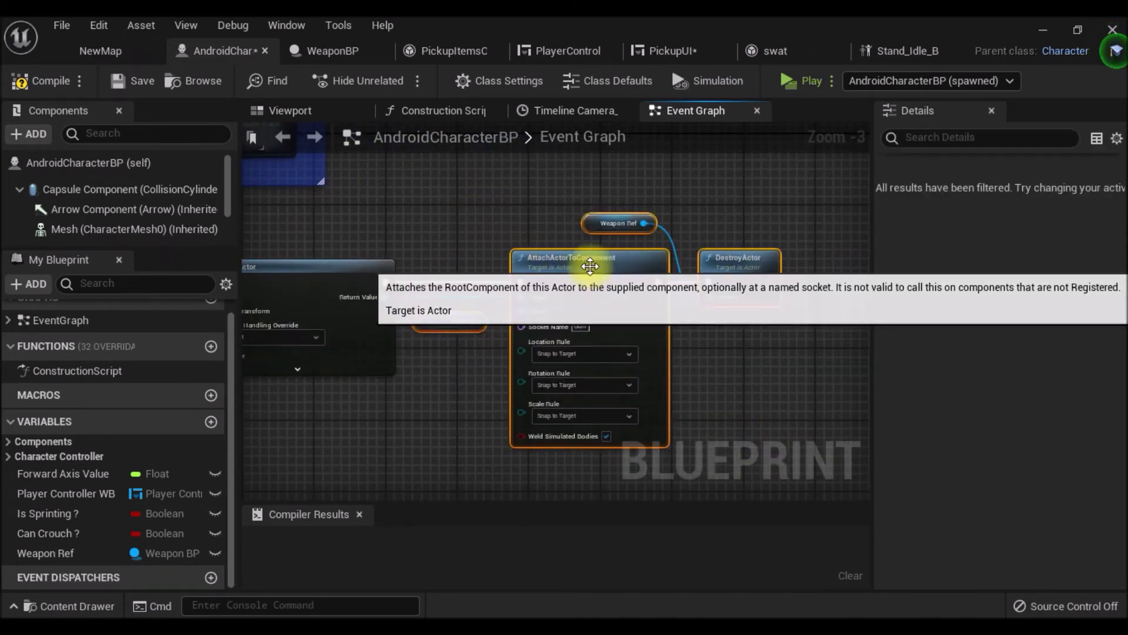
{"action": "scroll", "coordinate": [405, 305], "scroll_direction": "up", "scroll_amount": 3}
{"action": "key", "text": "q"}
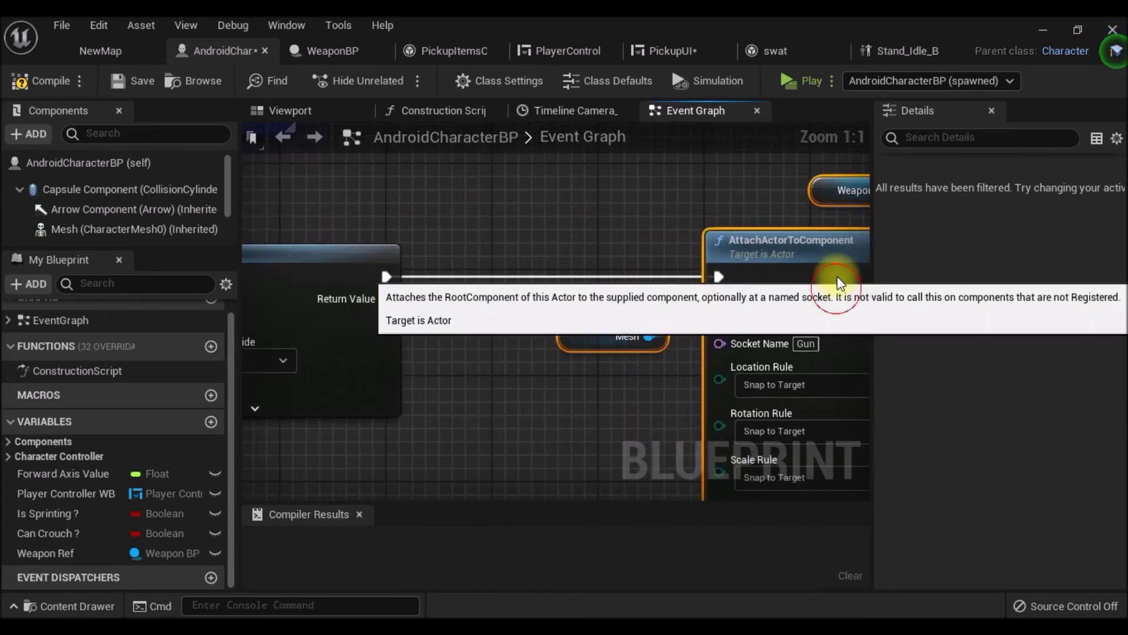
{"action": "right_click_drag", "start_coordinate": [404, 308], "coordinate": [454, 320]}
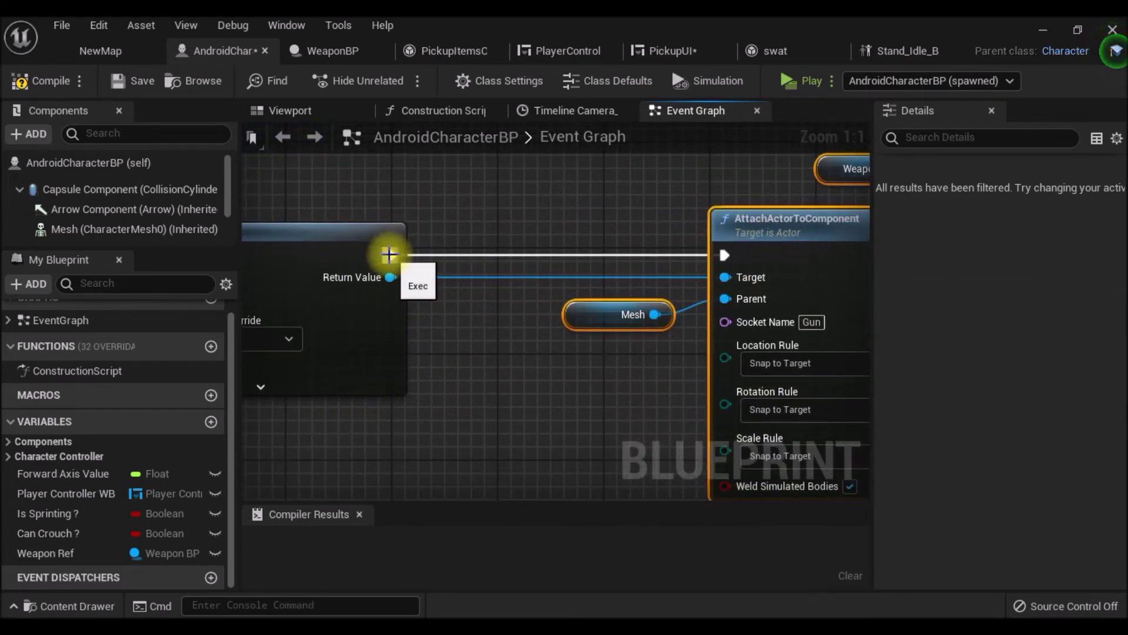
{"action": "left_click_drag", "start_coordinate": [389, 279], "coordinate": [449, 273]}
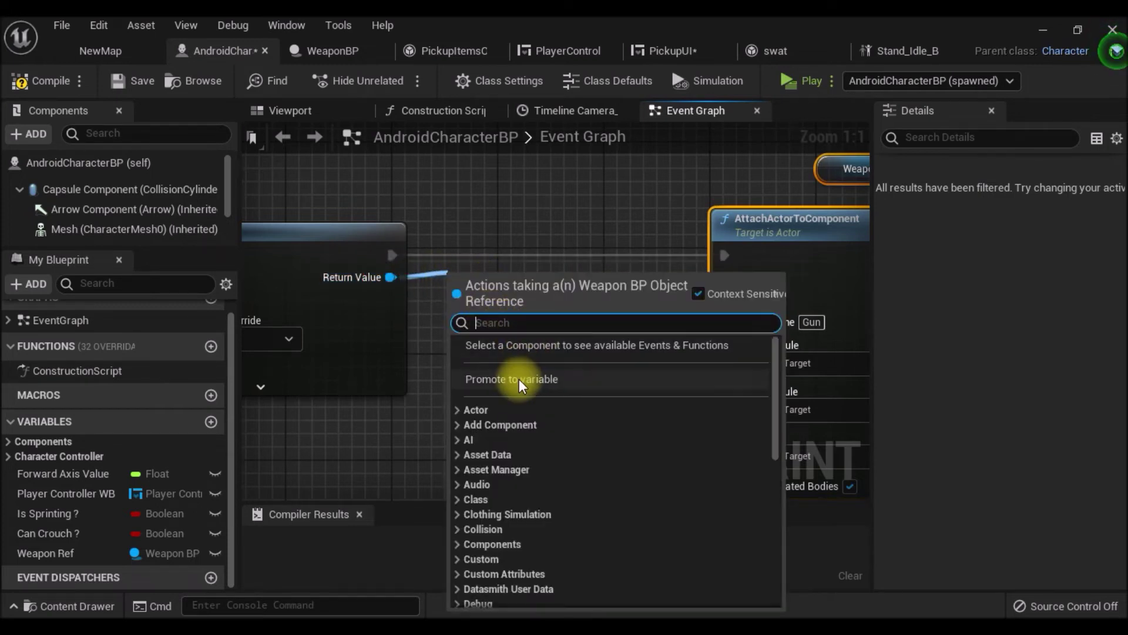
Promote SpawnActor's Return Value to a new Gun Ref variable, routing execution through its SET node
{"action": "left_click", "coordinate": [522, 380]}
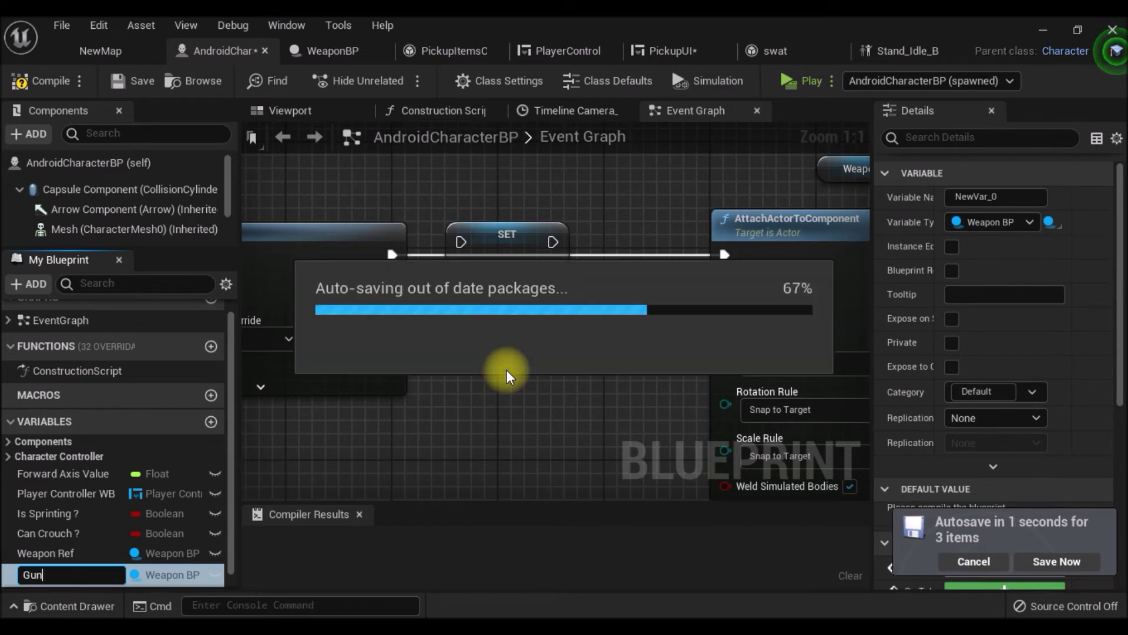
{"action": "key", "text": "Return"}
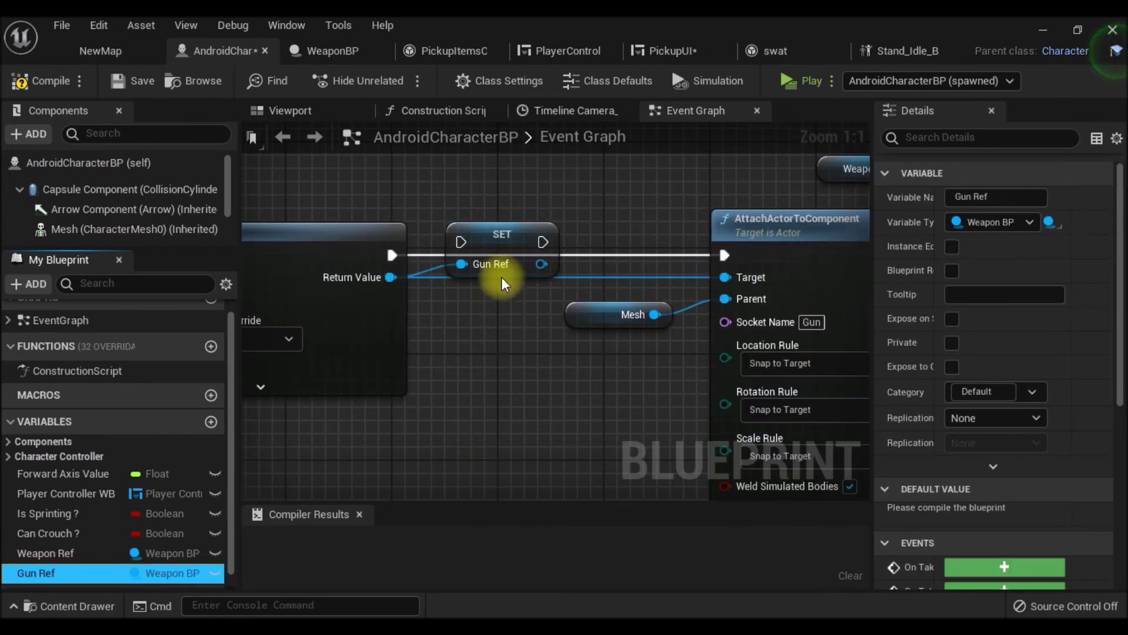
{"action": "left_click_drag", "start_coordinate": [497, 234], "coordinate": [536, 247]}
{"action": "left_click_drag", "start_coordinate": [390, 255], "coordinate": [504, 263]}
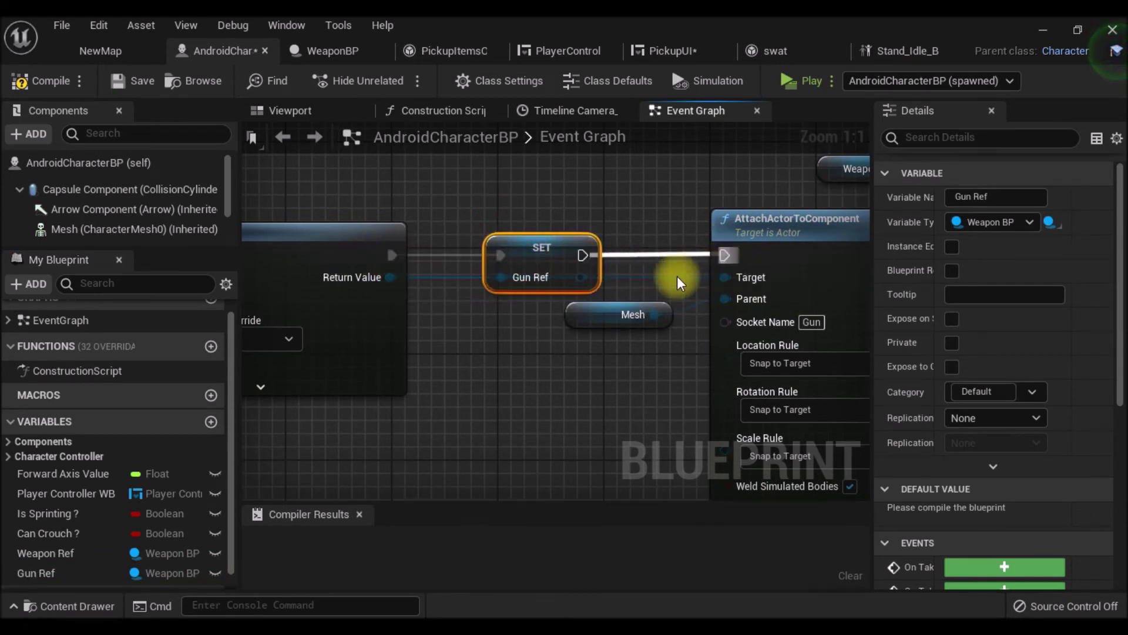
Feed Gun Ref into AttachActorToComponent's Target instead of Return Value, then compile and save
{"action": "right_click", "coordinate": [728, 280]}
{"action": "mouse_move", "coordinate": [764, 349]}
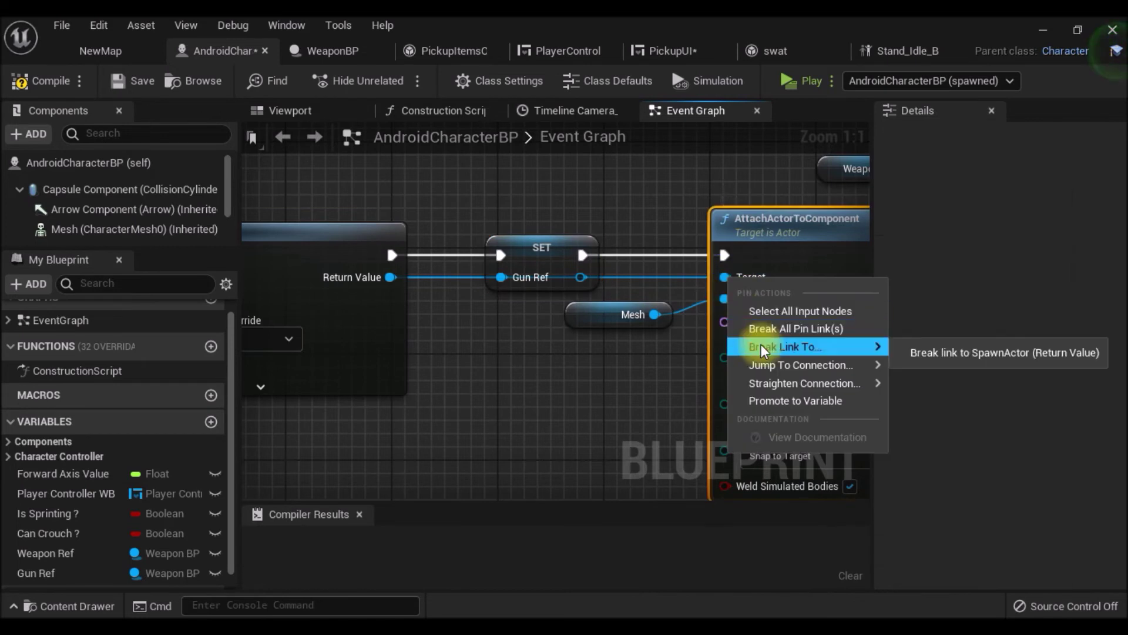
{"action": "left_click", "coordinate": [763, 328]}
{"action": "left_click_drag", "start_coordinate": [580, 276], "coordinate": [726, 279]}
{"action": "left_click", "coordinate": [18, 81]}
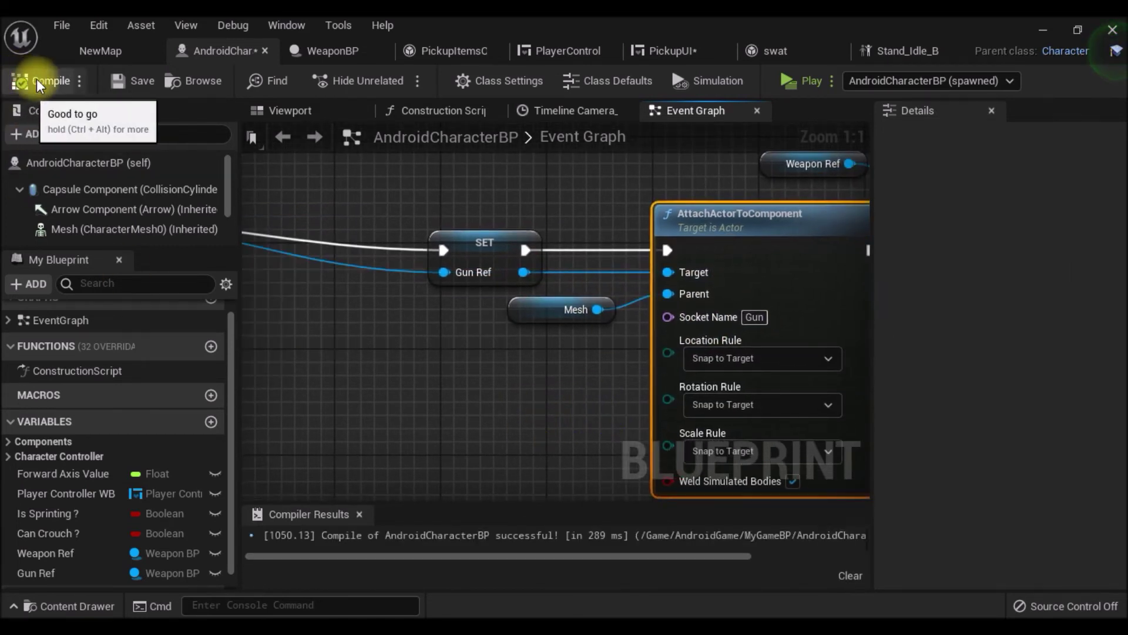
{"action": "left_click", "coordinate": [118, 80]}
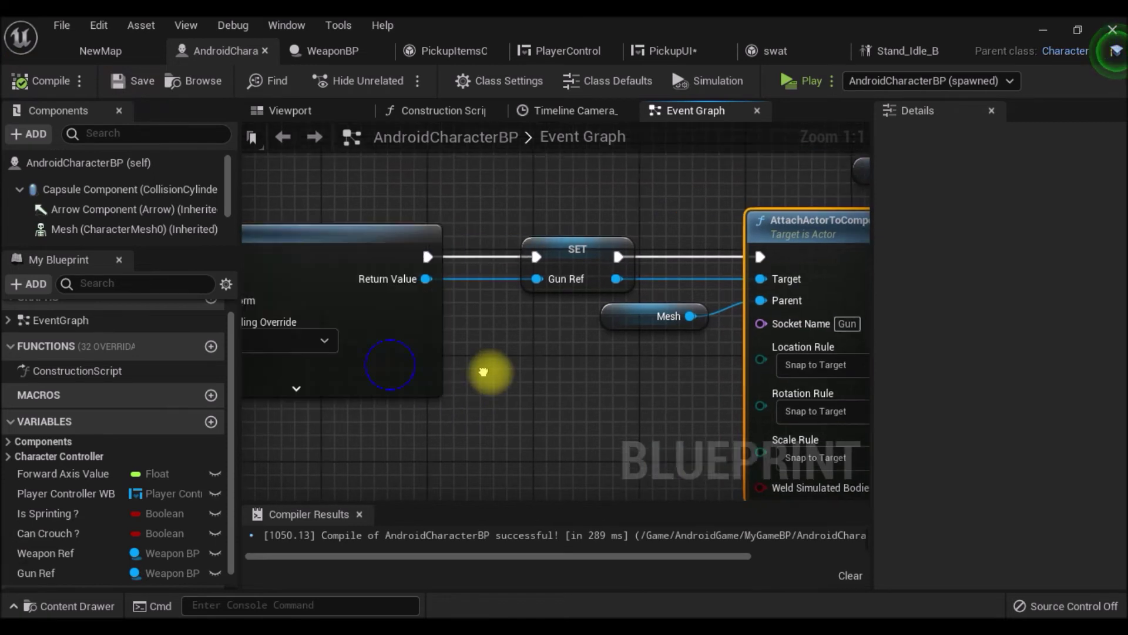
Place a Gun Ref getter beside DestroyActor, then move to WeaponBP's Event Graph
{"action": "right_click_drag", "start_coordinate": [385, 367], "coordinate": [429, 335]}
{"action": "right_click_drag", "start_coordinate": [499, 335], "coordinate": [458, 341]}
{"action": "scroll", "coordinate": [461, 342], "scroll_direction": "down", "scroll_amount": 1}
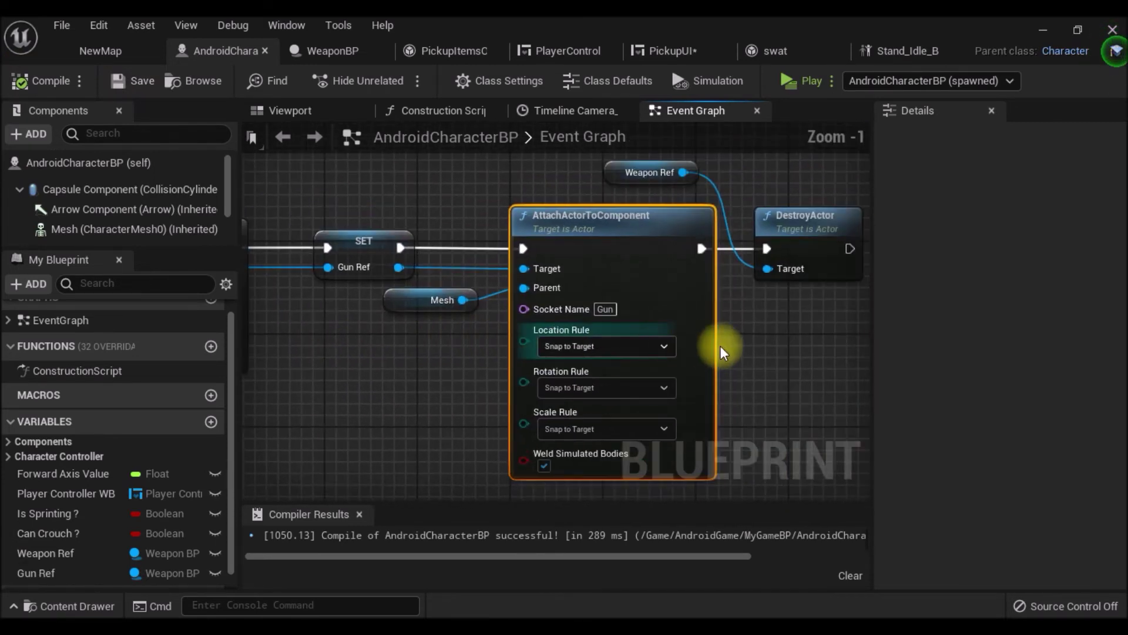
{"action": "right_click_drag", "start_coordinate": [711, 348], "coordinate": [645, 341]}
{"action": "mouse_move", "coordinate": [748, 345]}
{"action": "right_mouse_down"}
{"action": "mouse_move", "coordinate": [629, 353]}
{"action": "mouse_move", "coordinate": [697, 357]}
{"action": "right_mouse_up"}
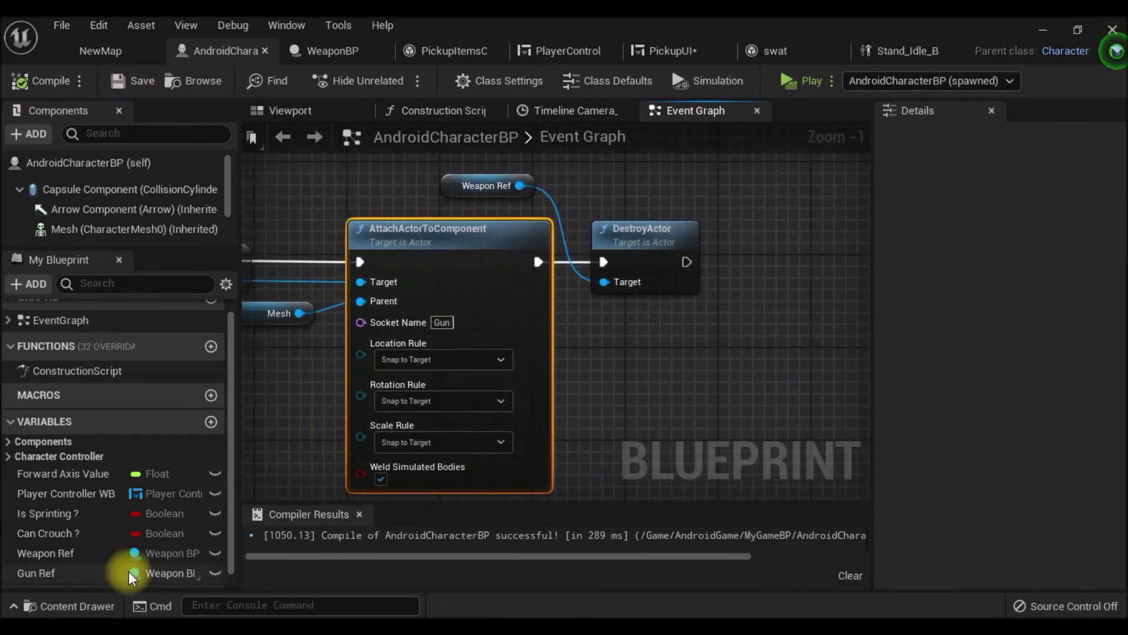
{"action": "left_click_drag", "start_coordinate": [94, 574], "coordinate": [669, 179]}
{"action": "left_click", "coordinate": [675, 185]}
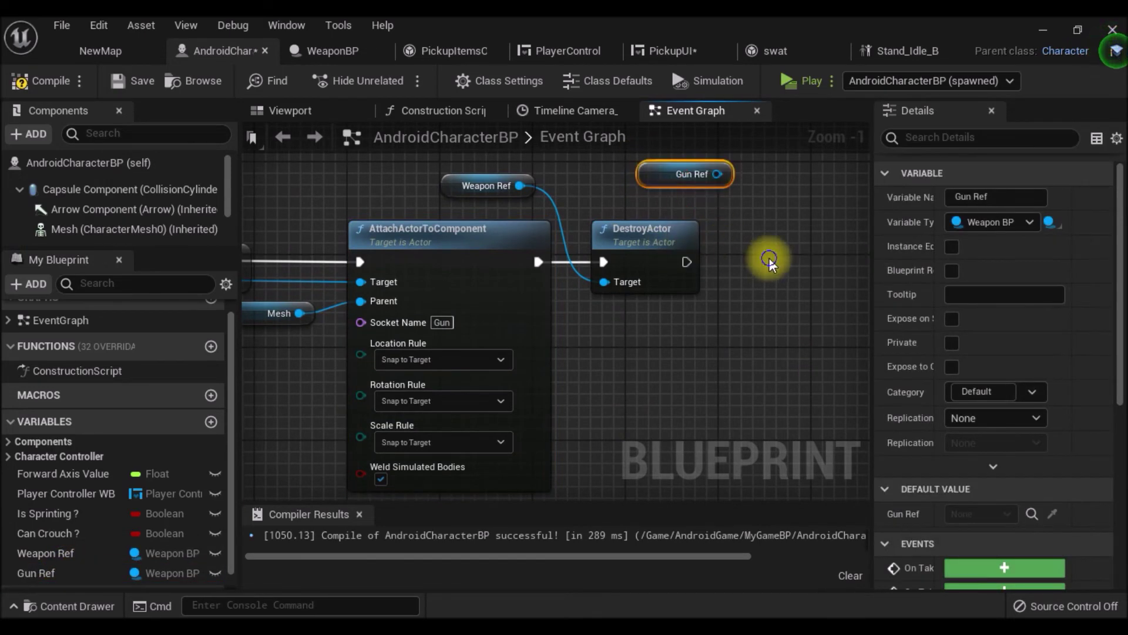
{"action": "scroll", "coordinate": [768, 251], "scroll_direction": "up", "scroll_amount": 1}
{"action": "right_click_drag", "start_coordinate": [664, 159], "coordinate": [563, 241]}
{"action": "right_click_drag", "start_coordinate": [664, 311], "coordinate": [607, 271]}
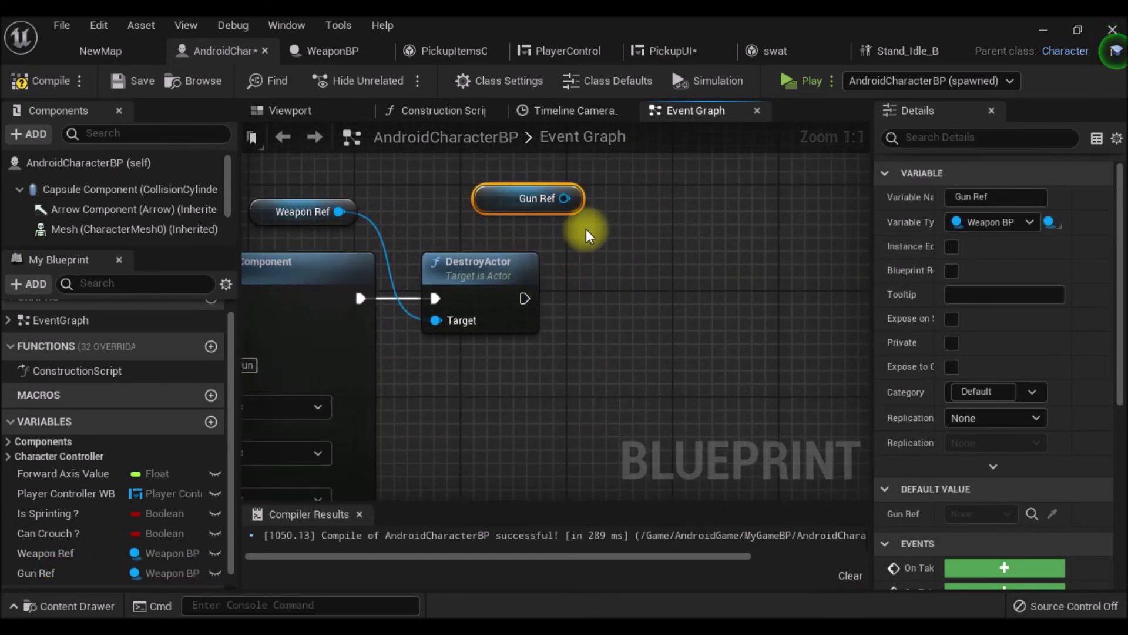
{"action": "right_click_drag", "start_coordinate": [559, 192], "coordinate": [560, 216]}
{"action": "left_click", "coordinate": [350, 57]}
{"action": "scroll", "coordinate": [604, 428], "scroll_direction": "down", "scroll_amount": 12}
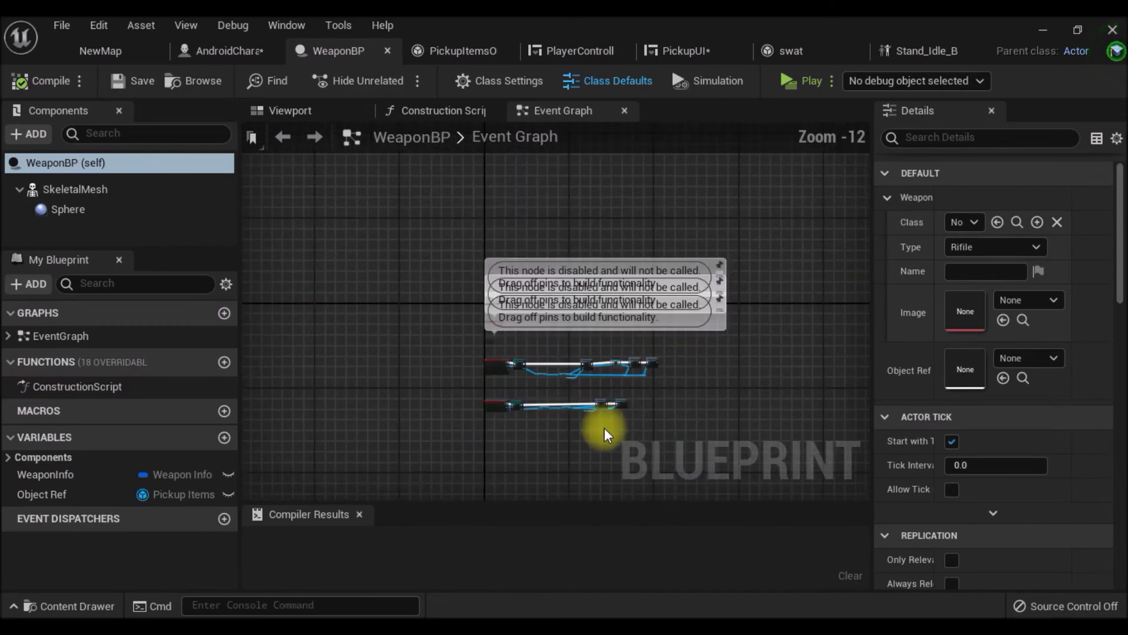
Add a new Custom Event node in an empty area of WeaponBP's graph
{"action": "scroll", "coordinate": [511, 306], "scroll_direction": "up", "scroll_amount": 7}
{"action": "scroll", "coordinate": [649, 385], "scroll_direction": "up", "scroll_amount": 2}
{"action": "right_click_drag", "start_coordinate": [594, 351], "coordinate": [564, 241]}
{"action": "scroll", "coordinate": [466, 335], "scroll_direction": "up", "scroll_amount": 1}
{"action": "right_click", "coordinate": [475, 332]}
{"action": "type", "text": "t"}
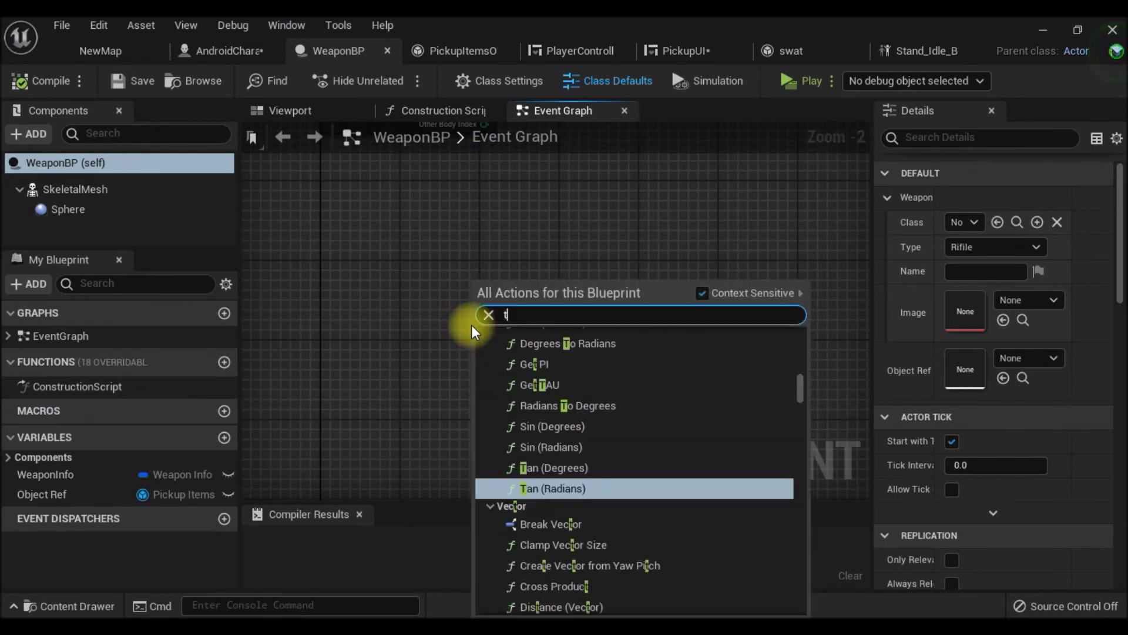
{"action": "type", "text": "."}
{"action": "left_click", "coordinate": [558, 352]}
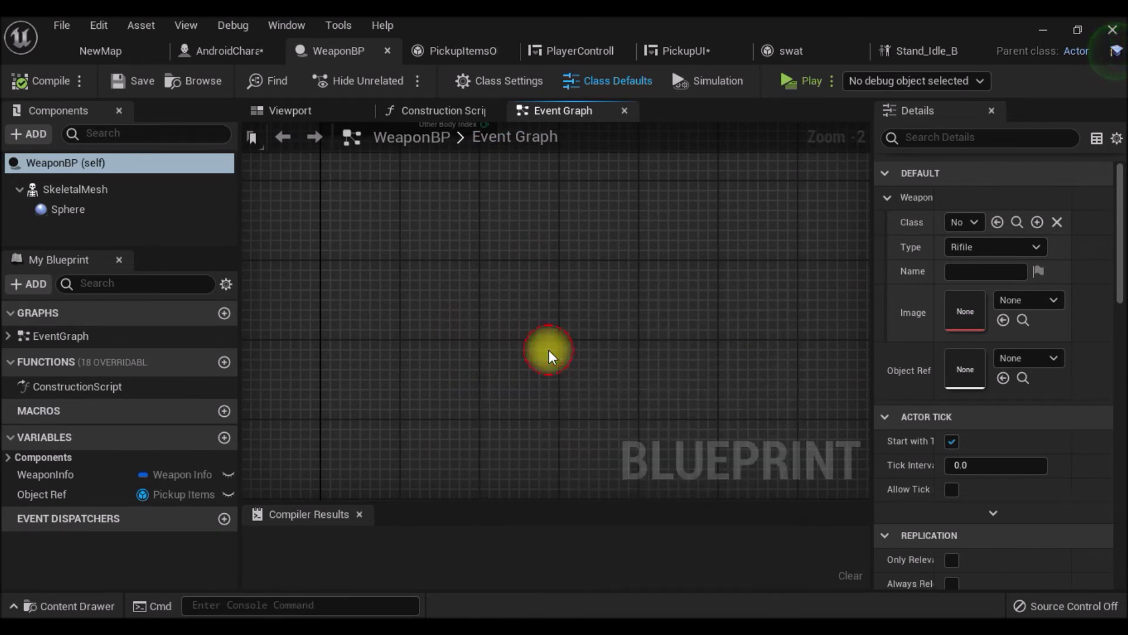
{"action": "left_click", "coordinate": [685, 371]}
{"action": "right_click_drag", "start_coordinate": [660, 385], "coordinate": [603, 346]}
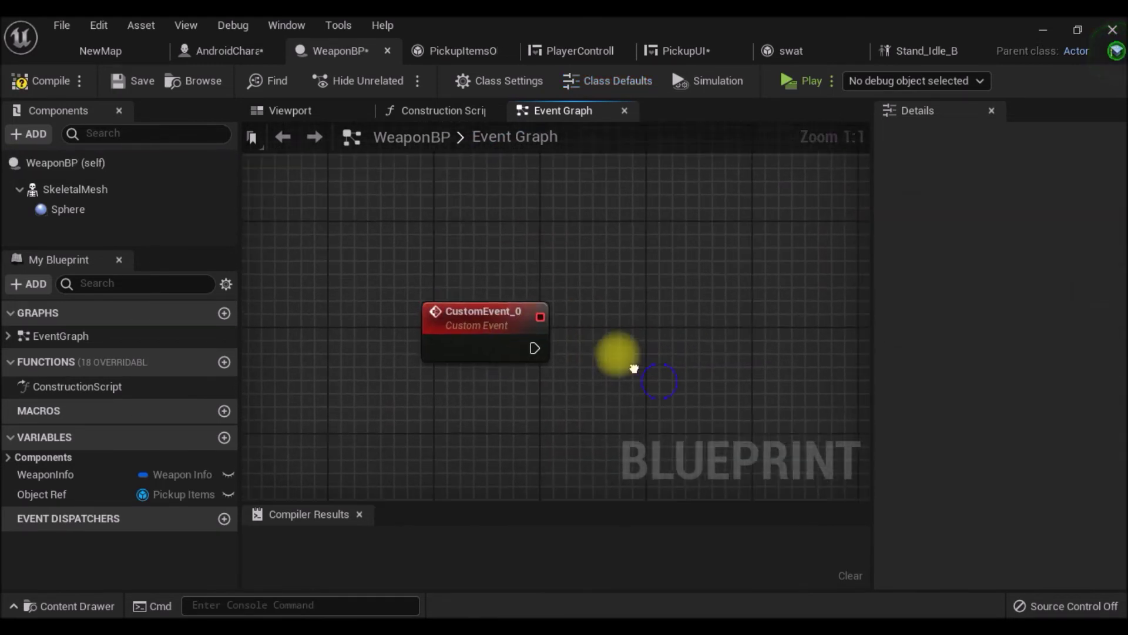
Add a Sphere component reference wired into a DestroyComponent node
{"action": "left_click_drag", "start_coordinate": [92, 215], "coordinate": [482, 393]}
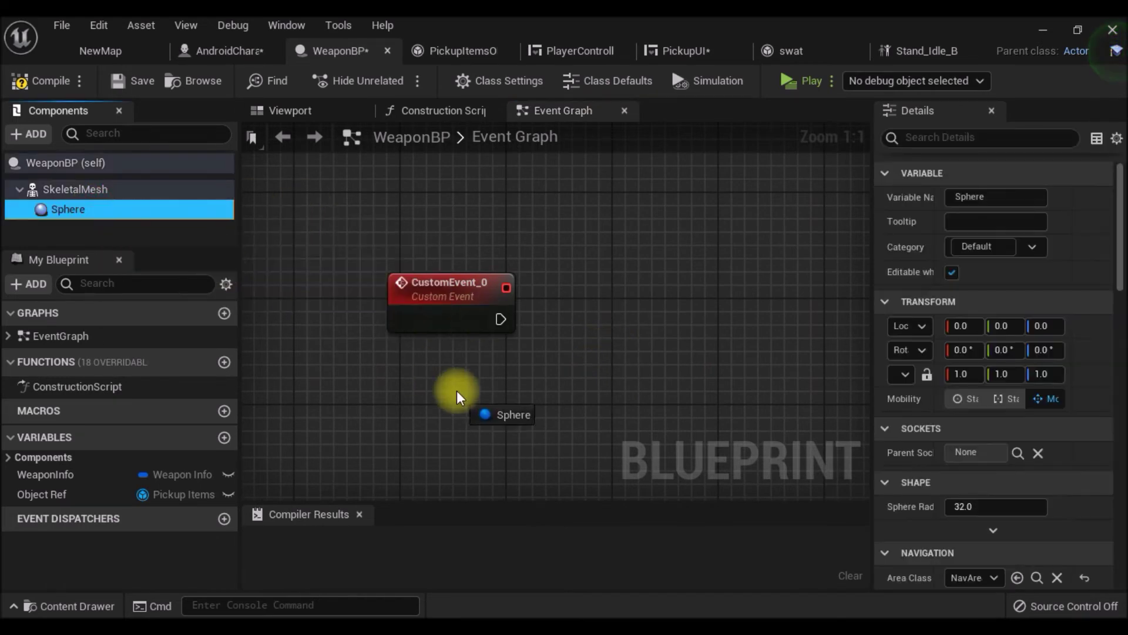
{"action": "left_click_drag", "start_coordinate": [559, 326], "coordinate": [560, 327]}
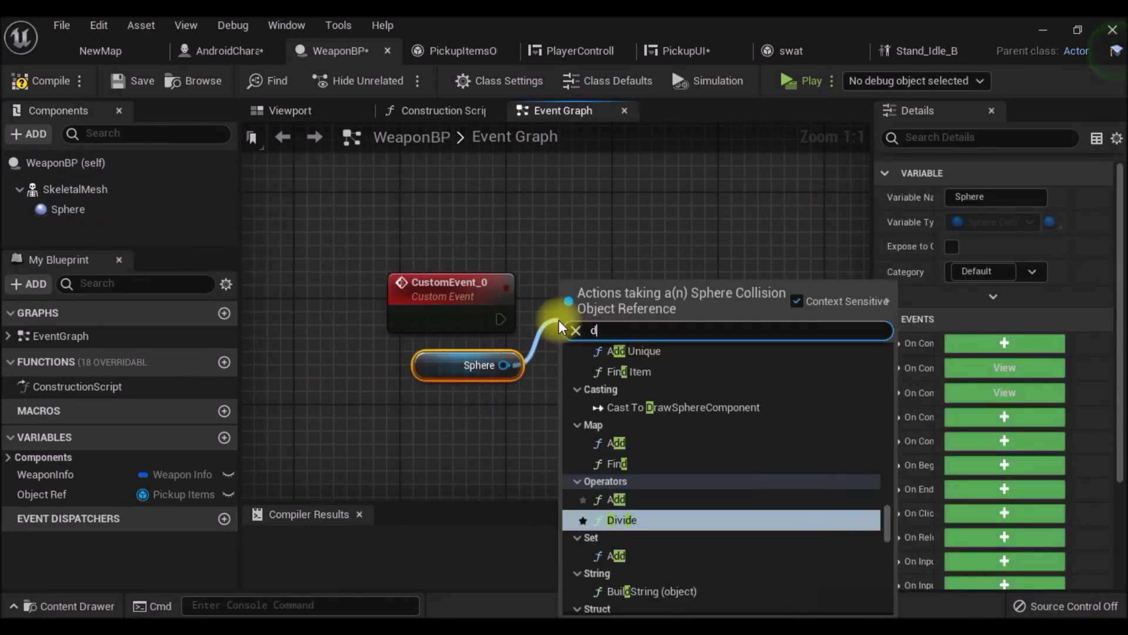
{"action": "type", "text": "des"}
{"action": "left_click", "coordinate": [644, 367]}
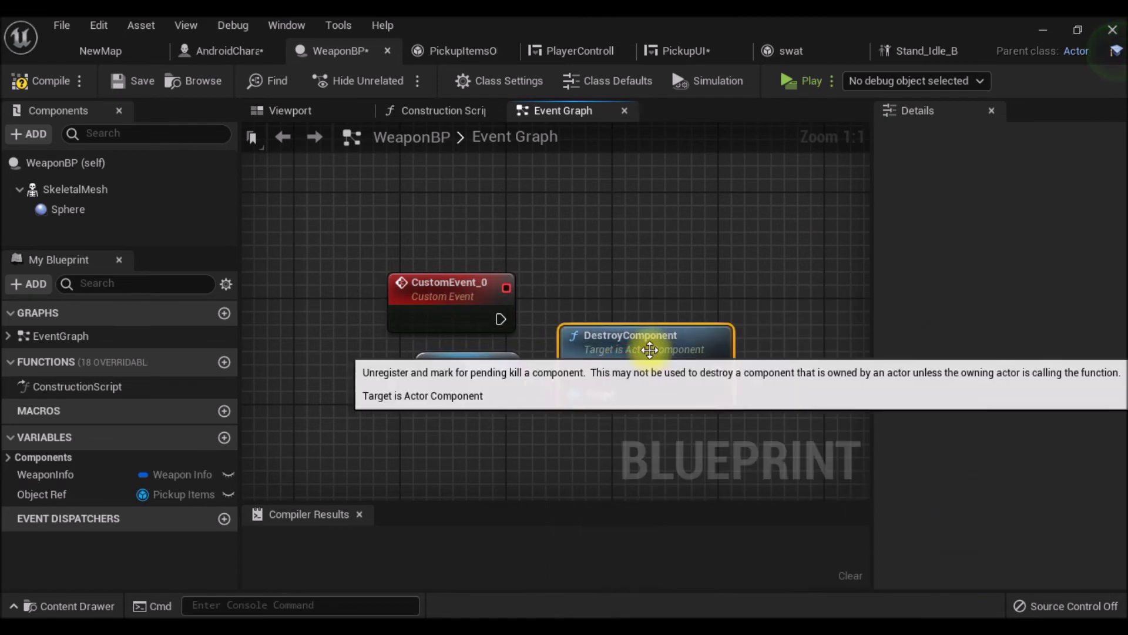
Name the event 'Destroy Sphere Component', tidy the nodes, and compile WeaponBP
{"action": "double_click", "coordinate": [448, 310]}
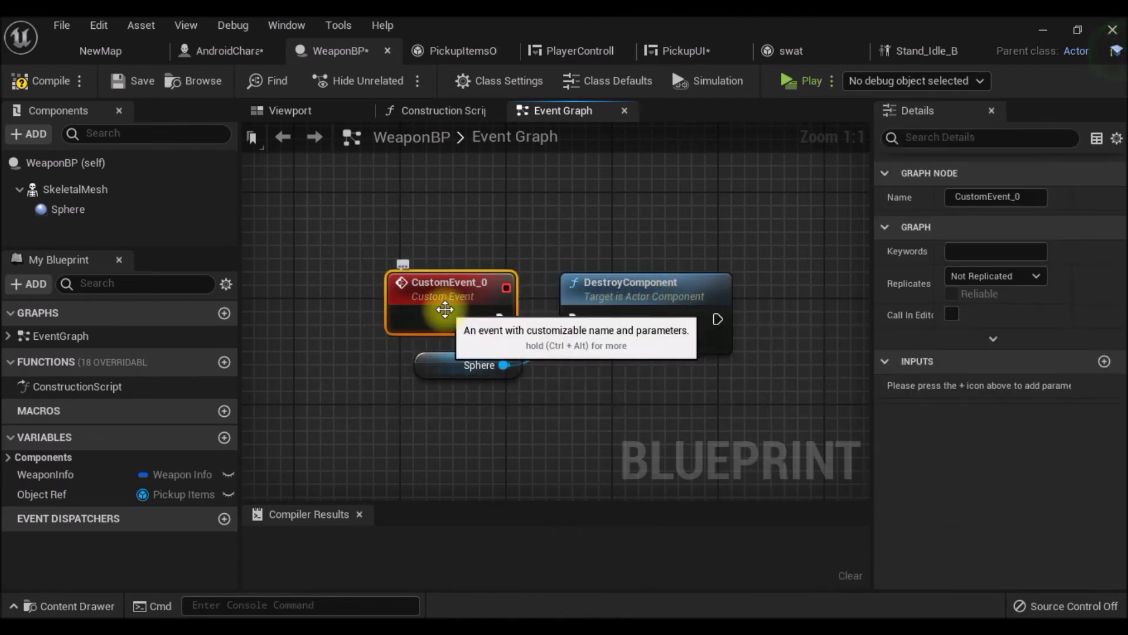
{"action": "type", "text": "Destroy Sphere Component"}
{"action": "left_click", "coordinate": [587, 418]}
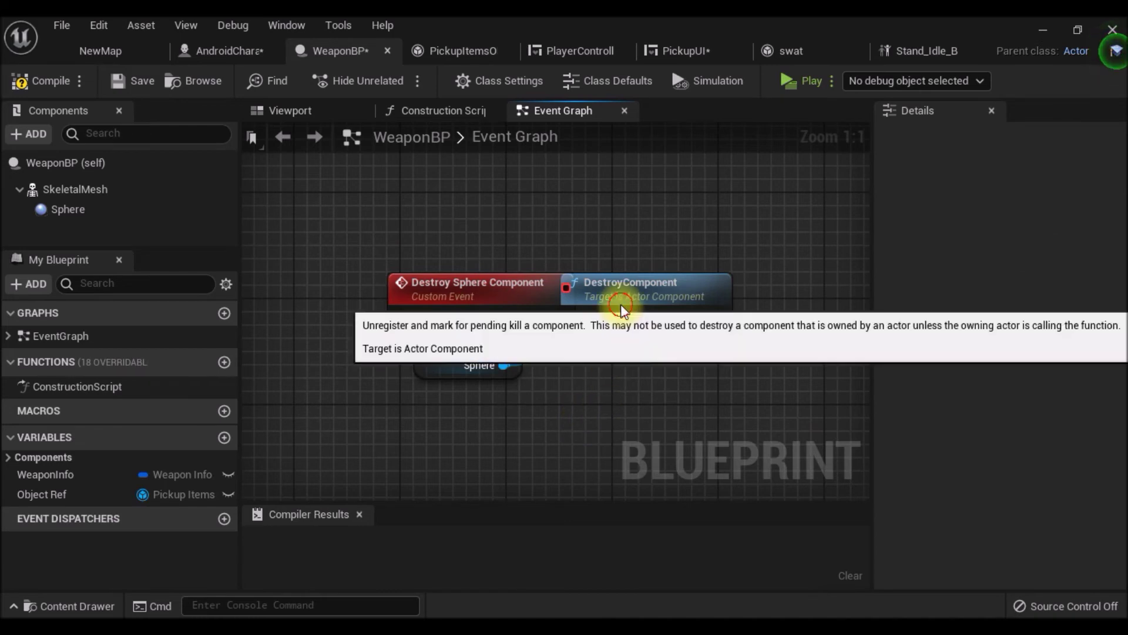
{"action": "left_click_drag", "start_coordinate": [587, 307], "coordinate": [626, 308]}
{"action": "left_click_drag", "start_coordinate": [439, 364], "coordinate": [491, 365]}
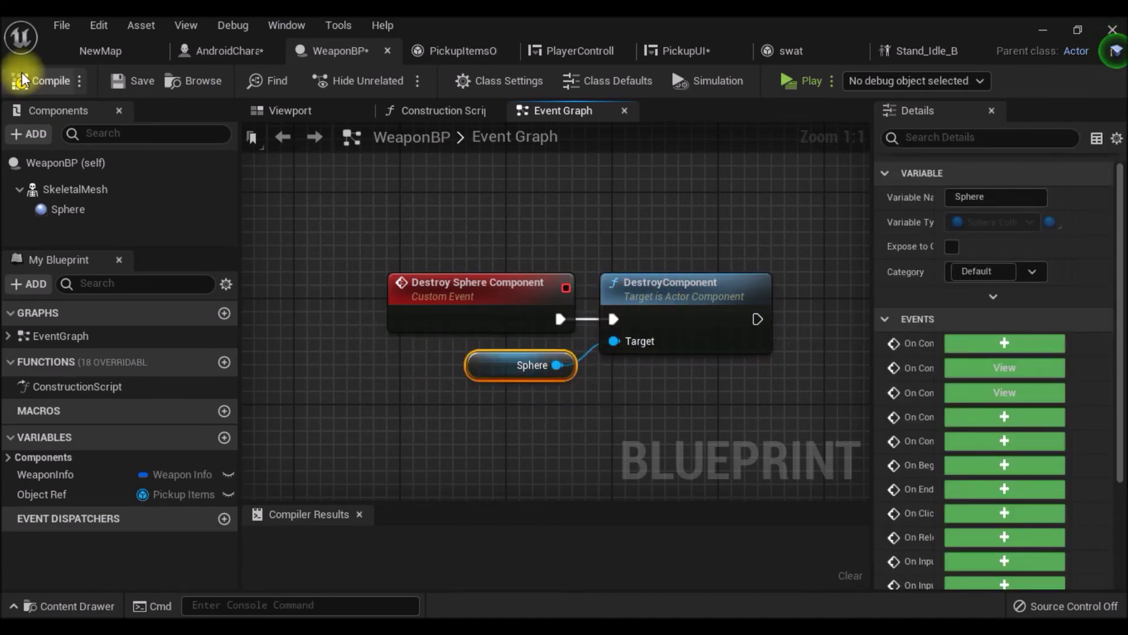
{"action": "left_click", "coordinate": [39, 88]}
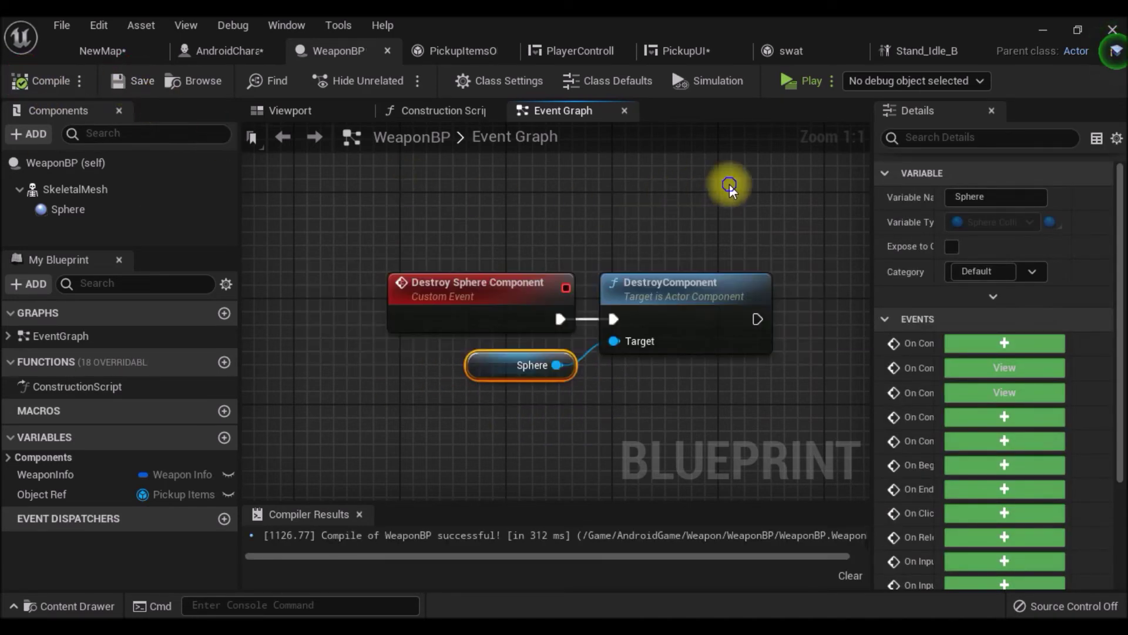
In AndroidCharacterBP, add a Destroy Sphere Component call on Gun Ref after DestroyActor
{"action": "right_click_drag", "start_coordinate": [731, 188], "coordinate": [679, 191]}
{"action": "left_click", "coordinate": [229, 52]}
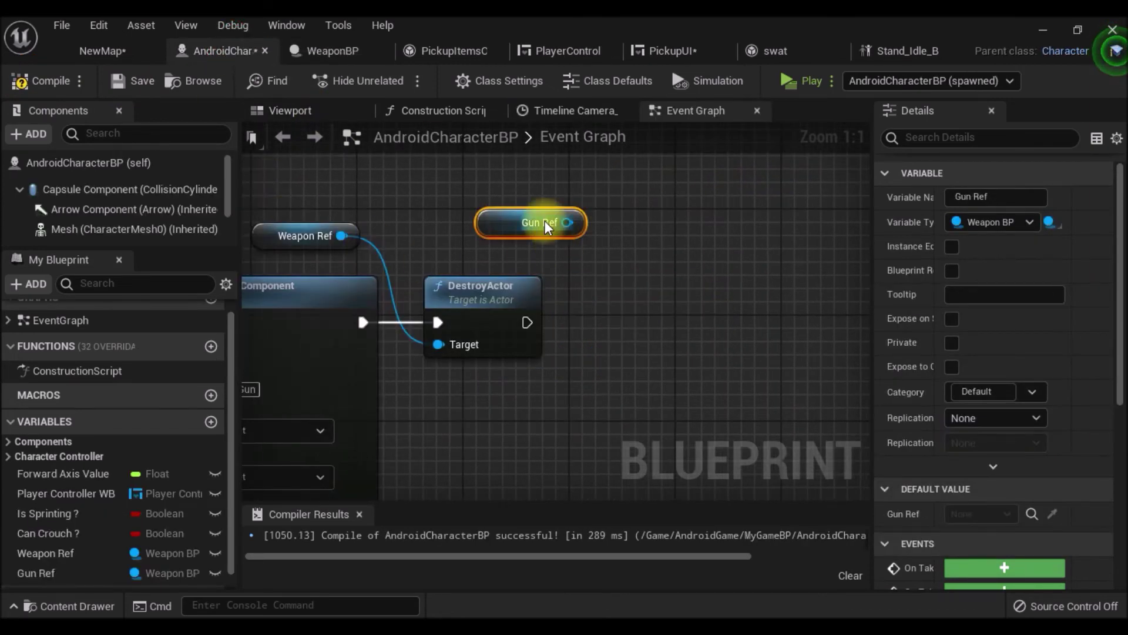
{"action": "left_click_drag", "start_coordinate": [567, 223], "coordinate": [613, 289]}
{"action": "type", "text": "d"}
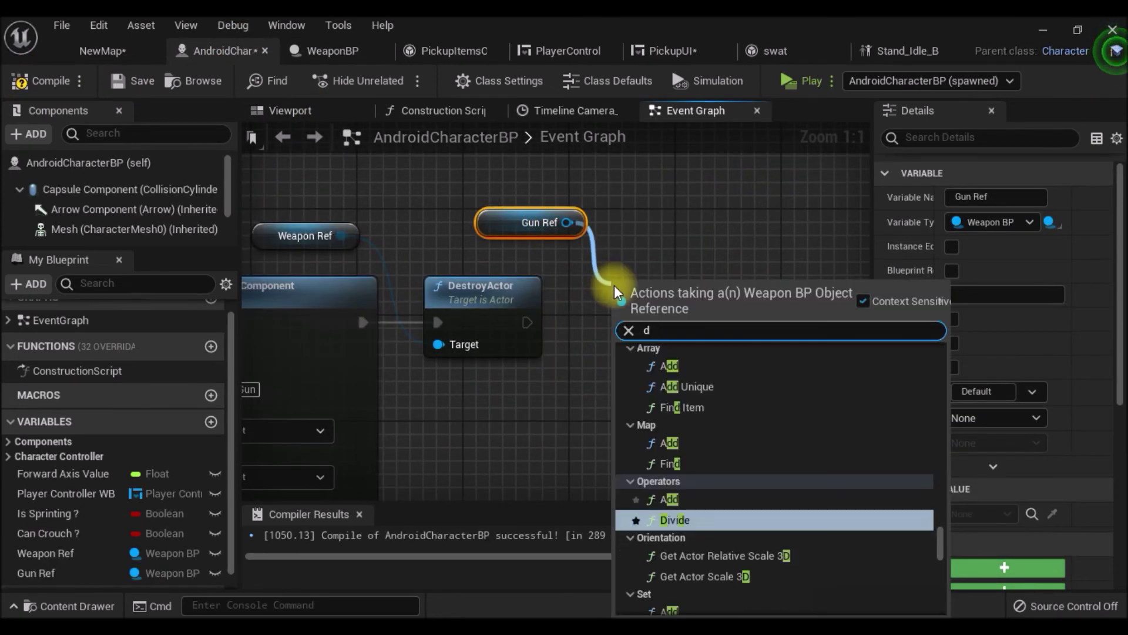
{"action": "type", "text": "es"}
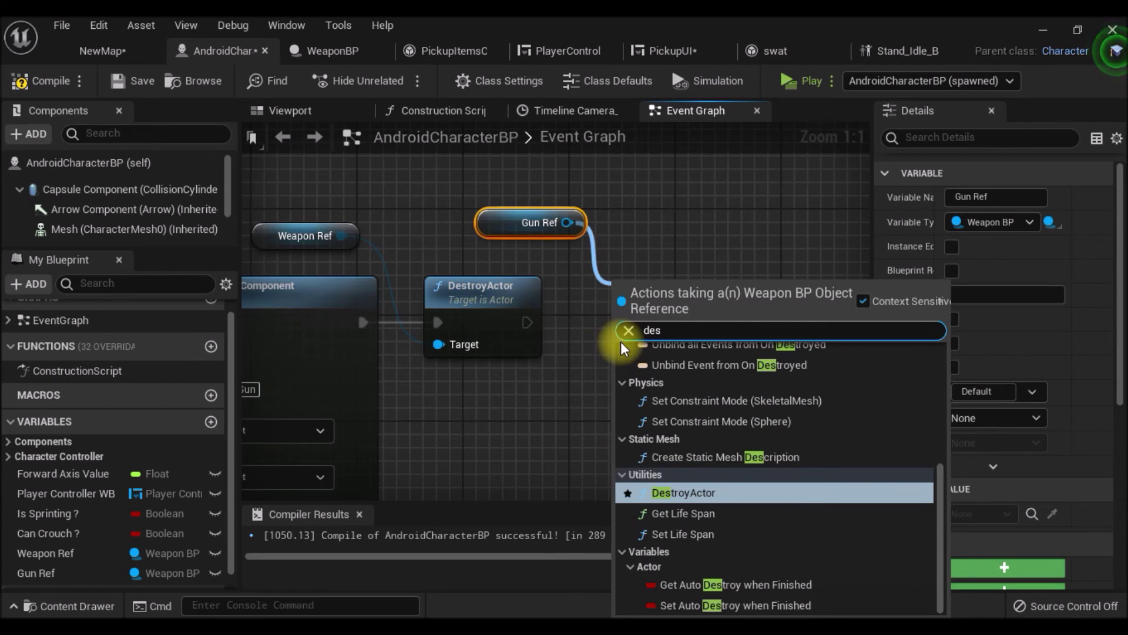
{"action": "type", "text": "tro"}
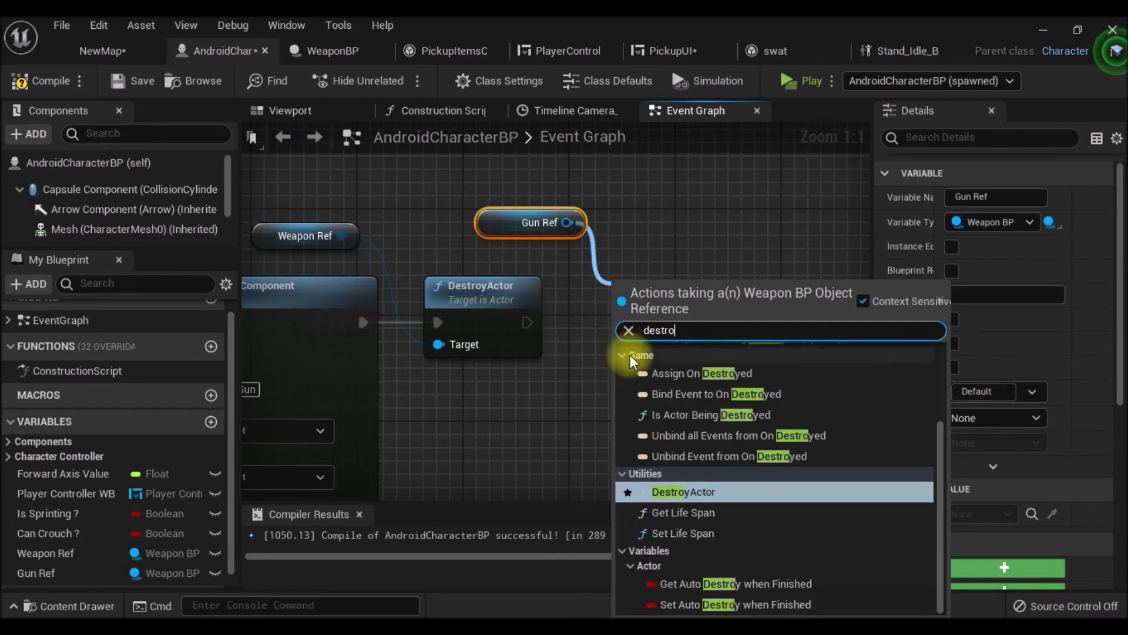
{"action": "type", "text": "y s"}
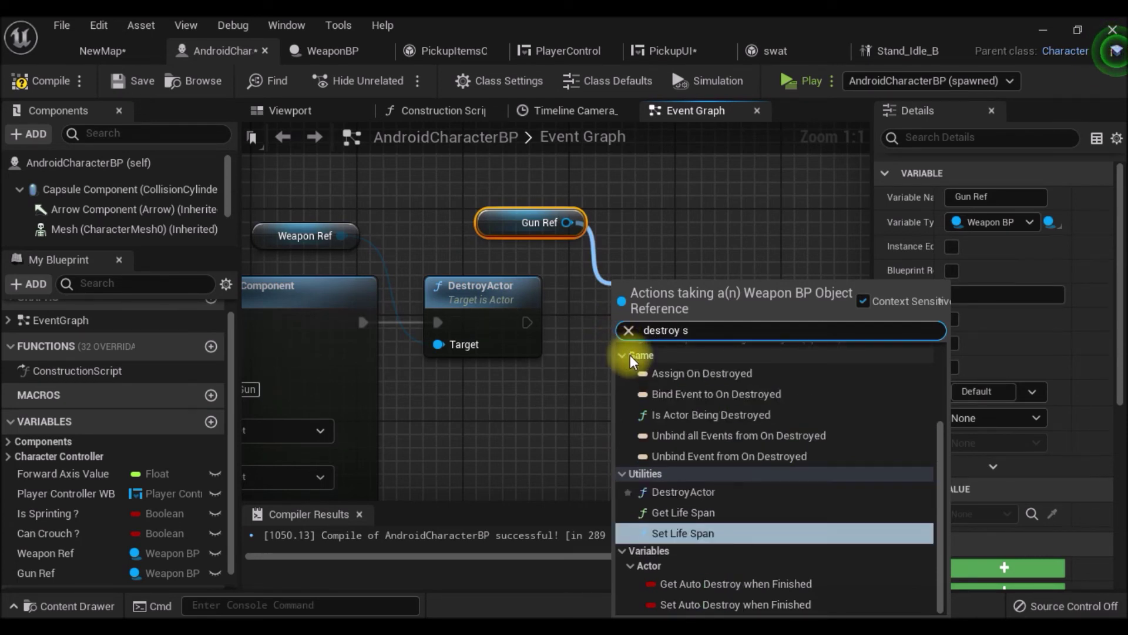
{"action": "type", "text": "p"}
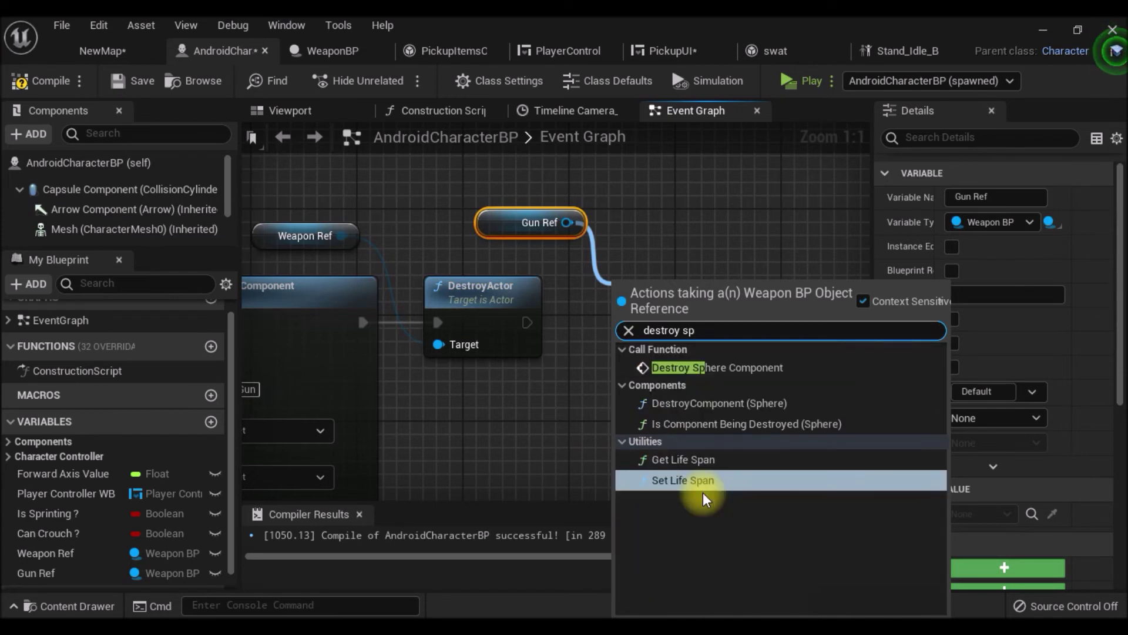
{"action": "left_click", "coordinate": [752, 370]}
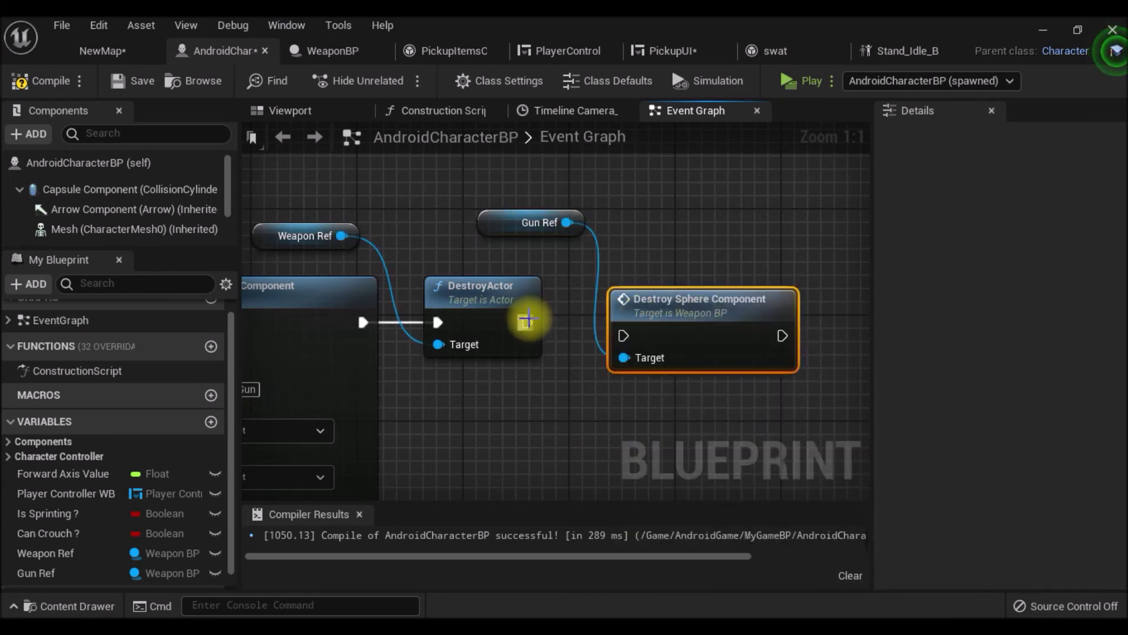
Compile and save AndroidCharacterBP, then start a Play test
{"action": "left_click", "coordinate": [23, 80]}
{"action": "left_click", "coordinate": [145, 82]}
{"action": "right_click_drag", "start_coordinate": [705, 419], "coordinate": [671, 419]}
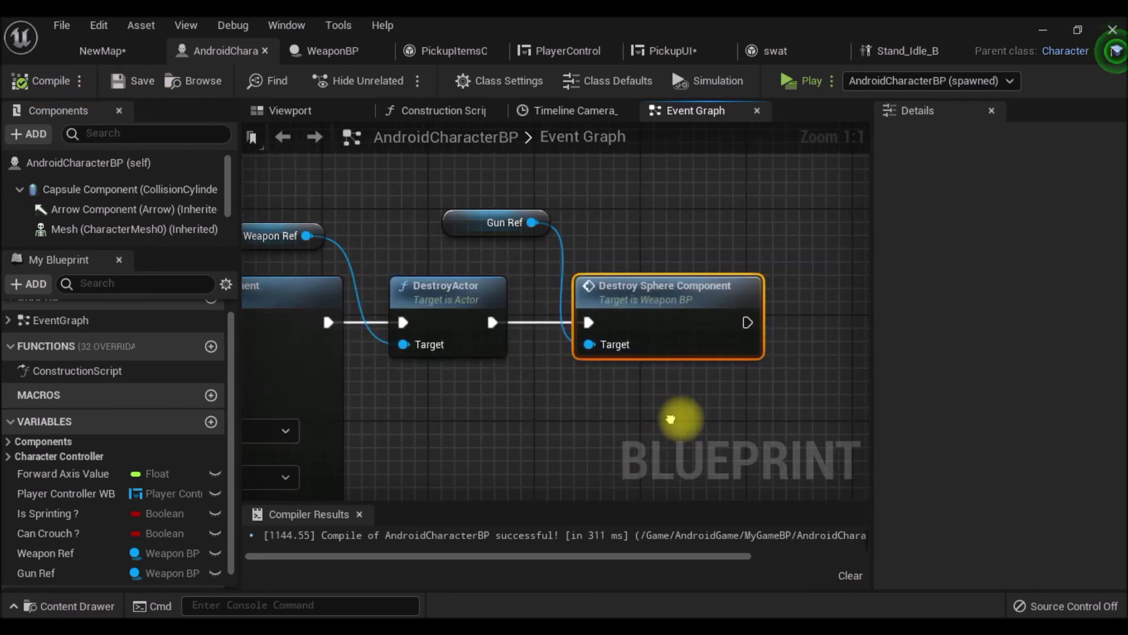
{"action": "left_click", "coordinate": [806, 88]}
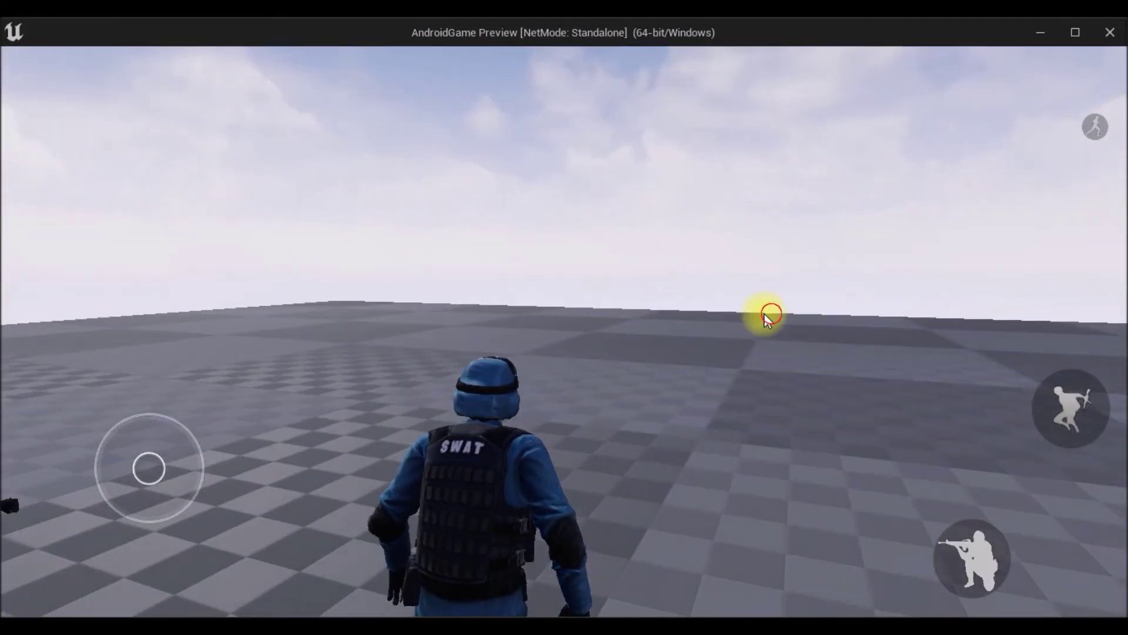
Walk the soldier onto the rifle, take Rifle from the pickup list, then close the preview
{"action": "key", "text": "w"}
{"action": "left_click_drag", "start_coordinate": [767, 317], "coordinate": [724, 336]}
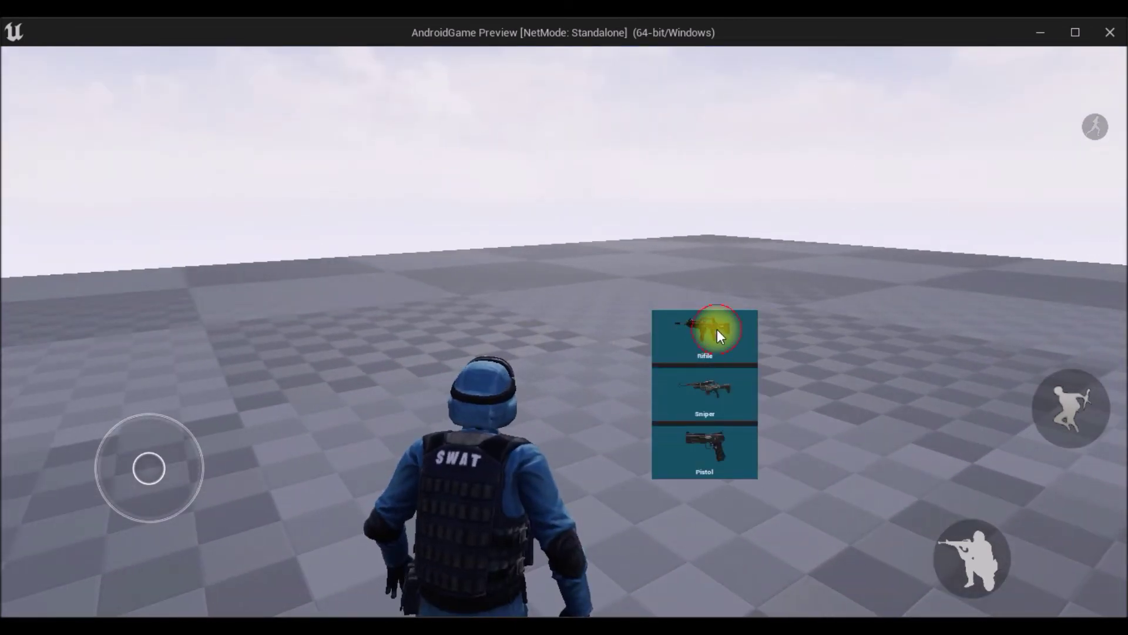
{"action": "left_click", "coordinate": [717, 329]}
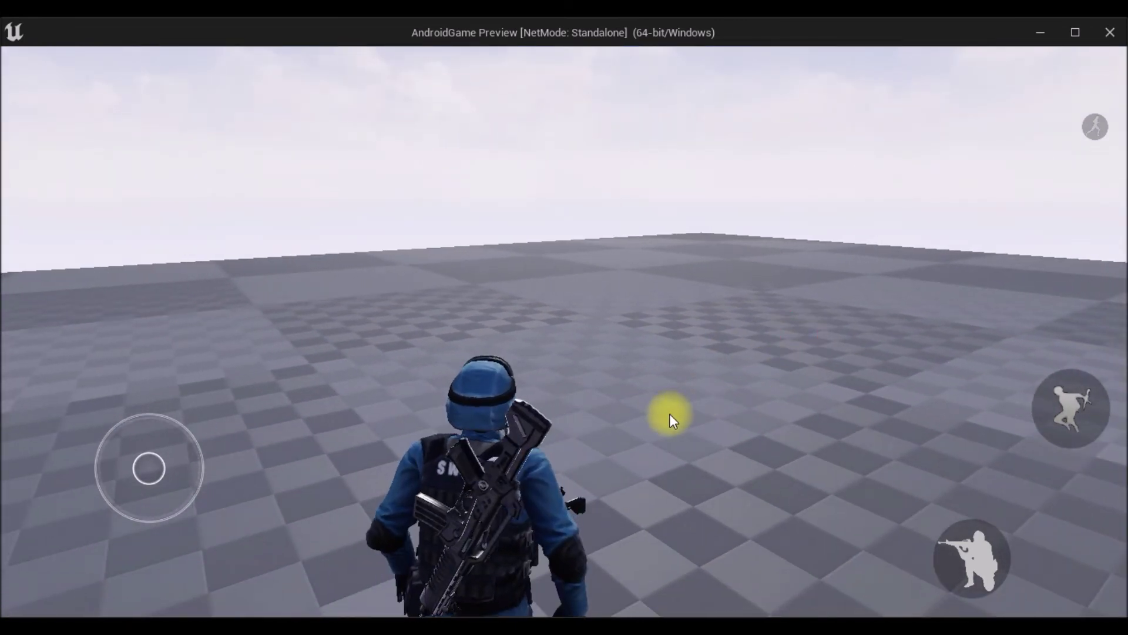
{"action": "left_click", "coordinate": [1109, 32]}
{"action": "right_click_drag", "start_coordinate": [781, 203], "coordinate": [651, 235]}
In WeaponBP, delete the Set Visibility node that follows Remove Item
{"action": "left_click", "coordinate": [353, 54]}
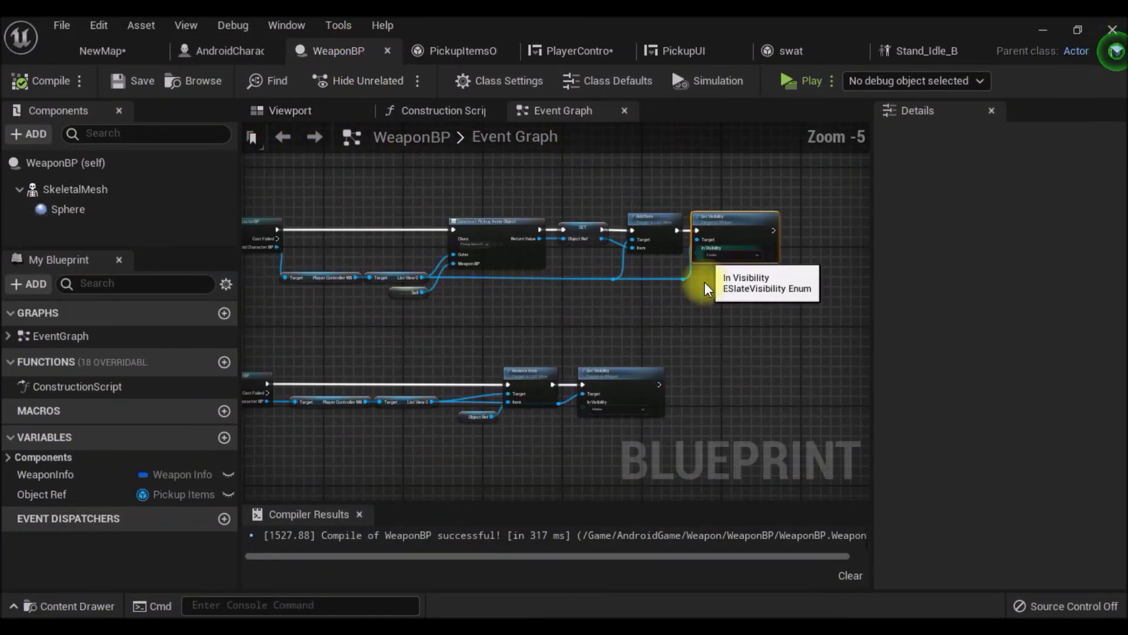
{"action": "right_click_drag", "start_coordinate": [690, 365], "coordinate": [750, 259]}
{"action": "scroll", "coordinate": [751, 259], "scroll_direction": "up", "scroll_amount": 3}
{"action": "scroll", "coordinate": [750, 277], "scroll_direction": "up", "scroll_amount": 2}
{"action": "left_click", "coordinate": [623, 197]}
{"action": "key", "text": "Delete"}
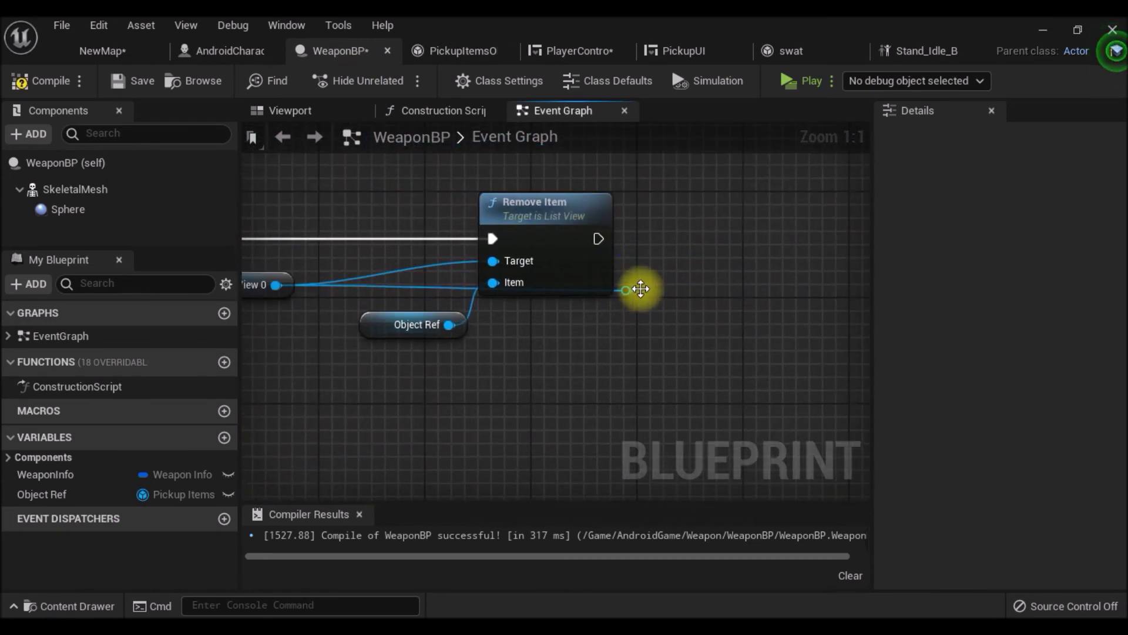
Compile and save WeaponBP, then launch a new Play test
{"action": "scroll", "coordinate": [750, 320], "scroll_direction": "down", "scroll_amount": 1}
{"action": "scroll", "coordinate": [750, 319], "scroll_direction": "down", "scroll_amount": 2}
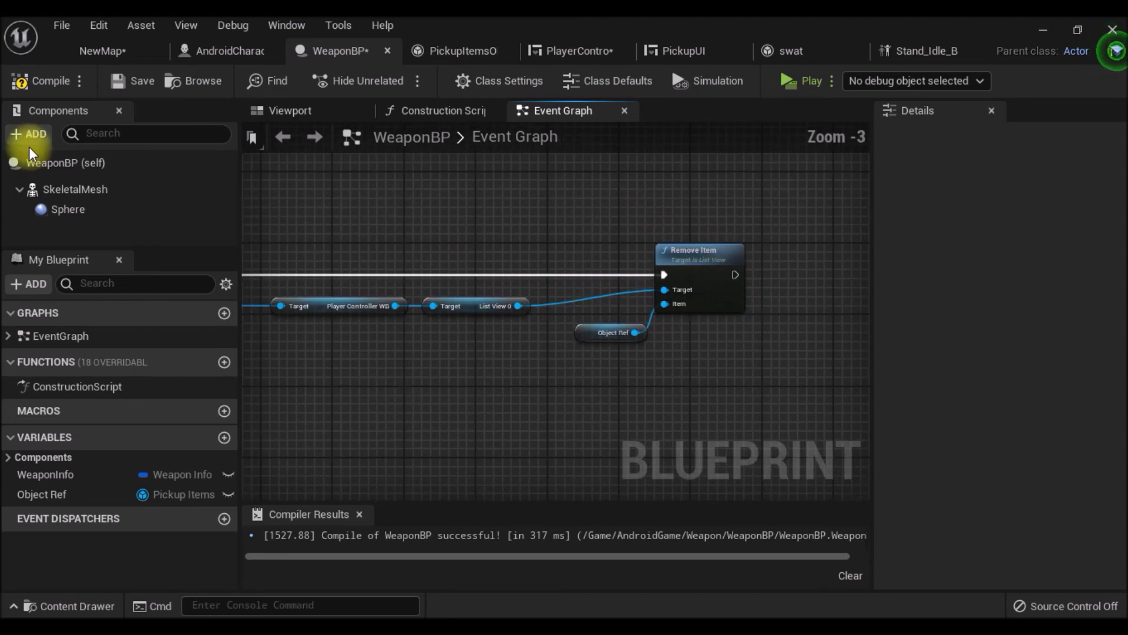
{"action": "left_click", "coordinate": [45, 79]}
{"action": "left_click", "coordinate": [134, 84]}
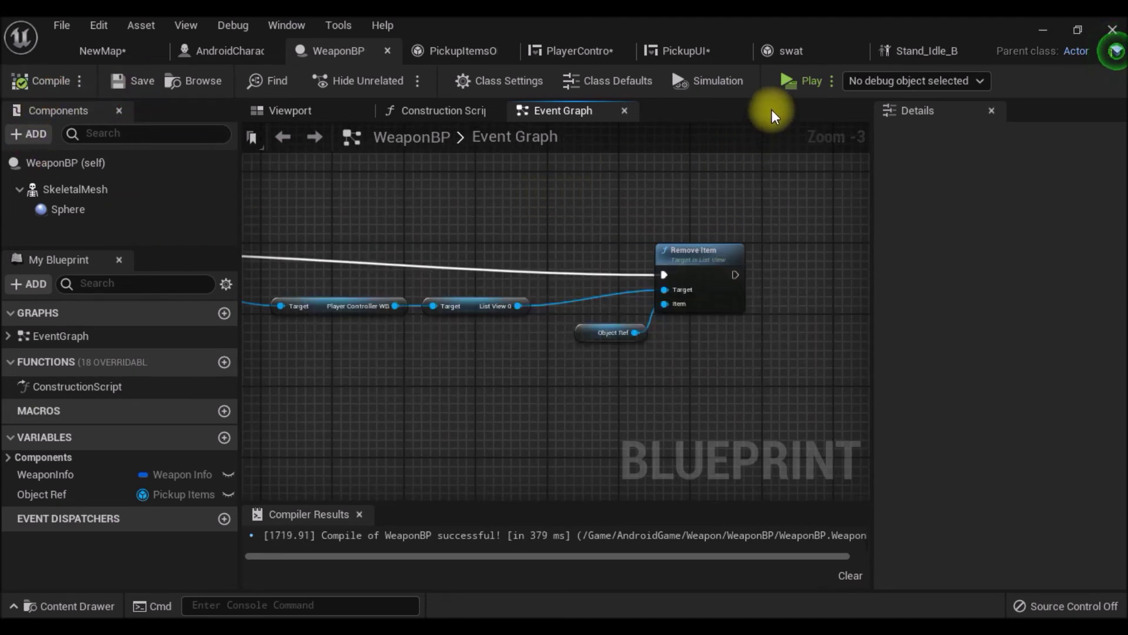
{"action": "left_click", "coordinate": [797, 85]}
{"action": "left_click_drag", "start_coordinate": [891, 265], "coordinate": [603, 403]}
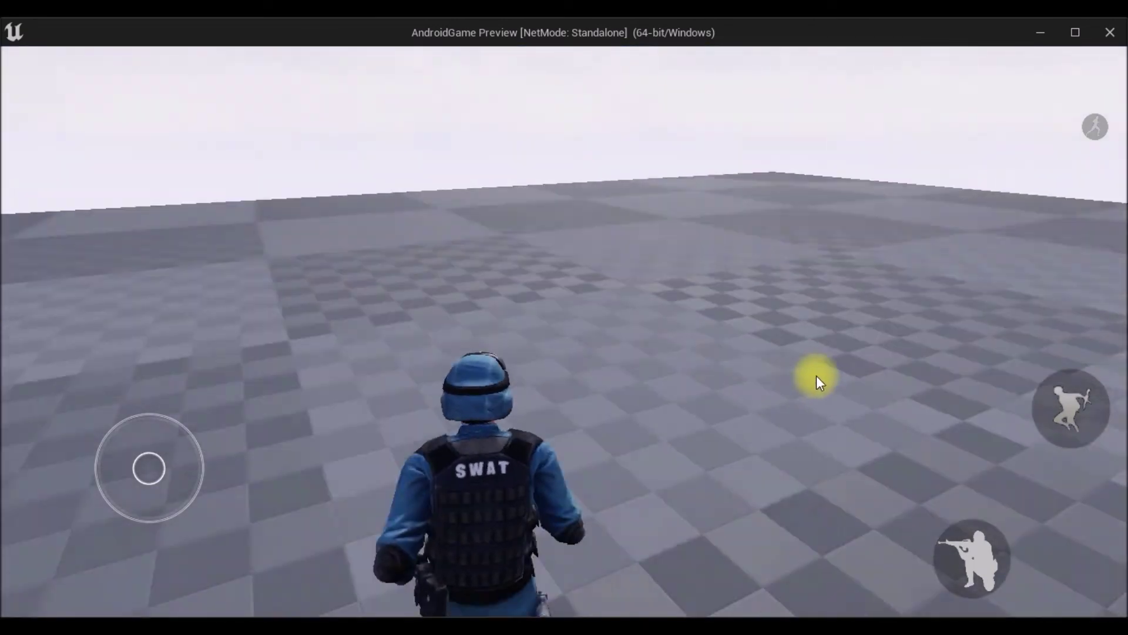
Walk onto the weapon pickups and take the Rifle from the pickup list
{"action": "key", "text": "Tab"}
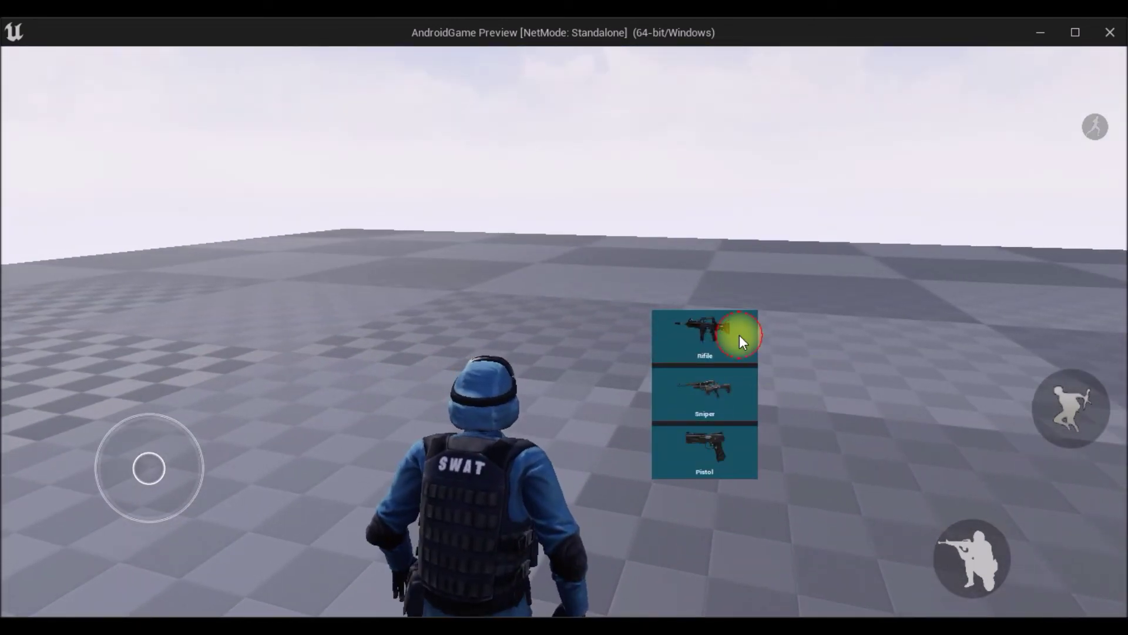
{"action": "left_click", "coordinate": [739, 335]}
{"action": "left_click_drag", "start_coordinate": [863, 387], "coordinate": [653, 431]}
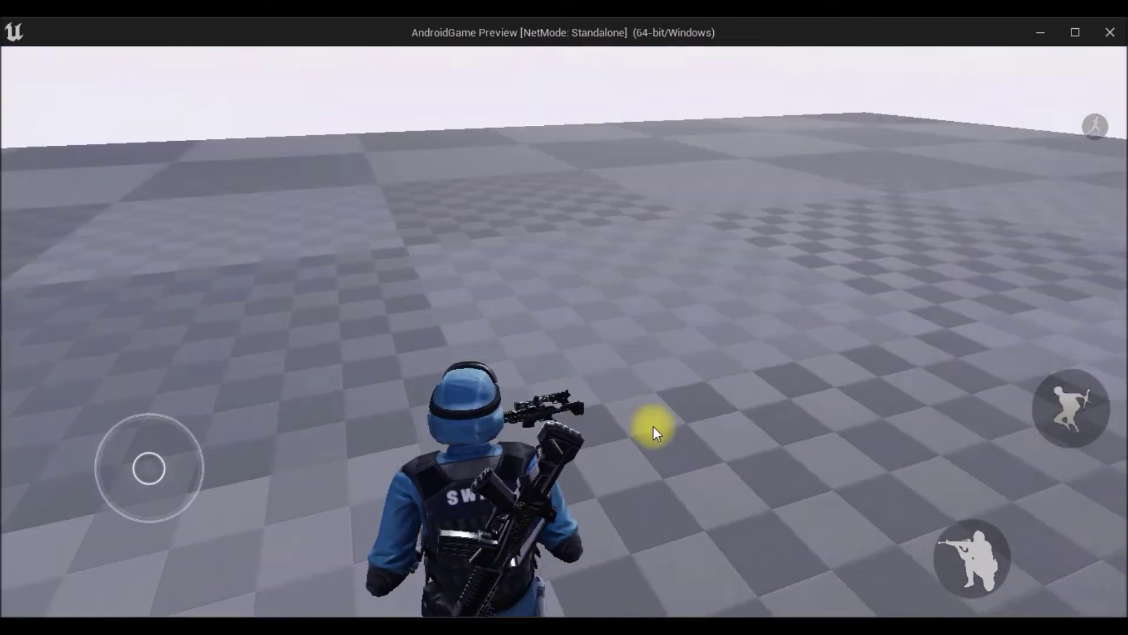
{"action": "key", "text": "Tab"}
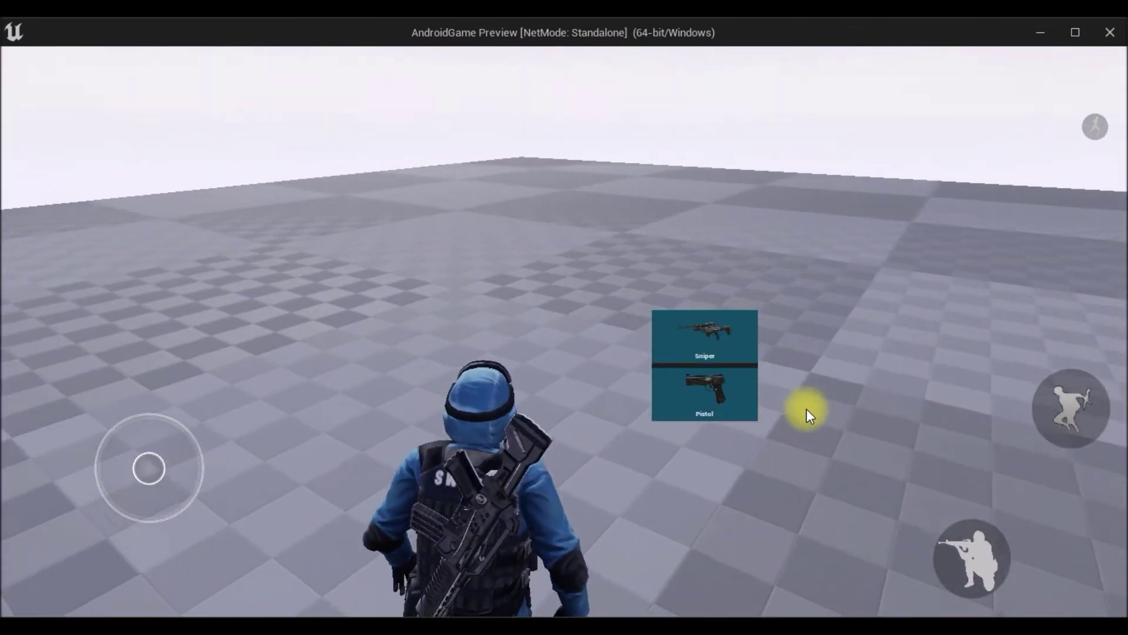
{"action": "key", "text": "Tab"}
{"action": "mouse_move", "coordinate": [764, 435]}
{"action": "left_mouse_down"}
{"action": "mouse_move", "coordinate": [673, 436]}
{"action": "mouse_move", "coordinate": [769, 420]}
{"action": "left_mouse_up"}
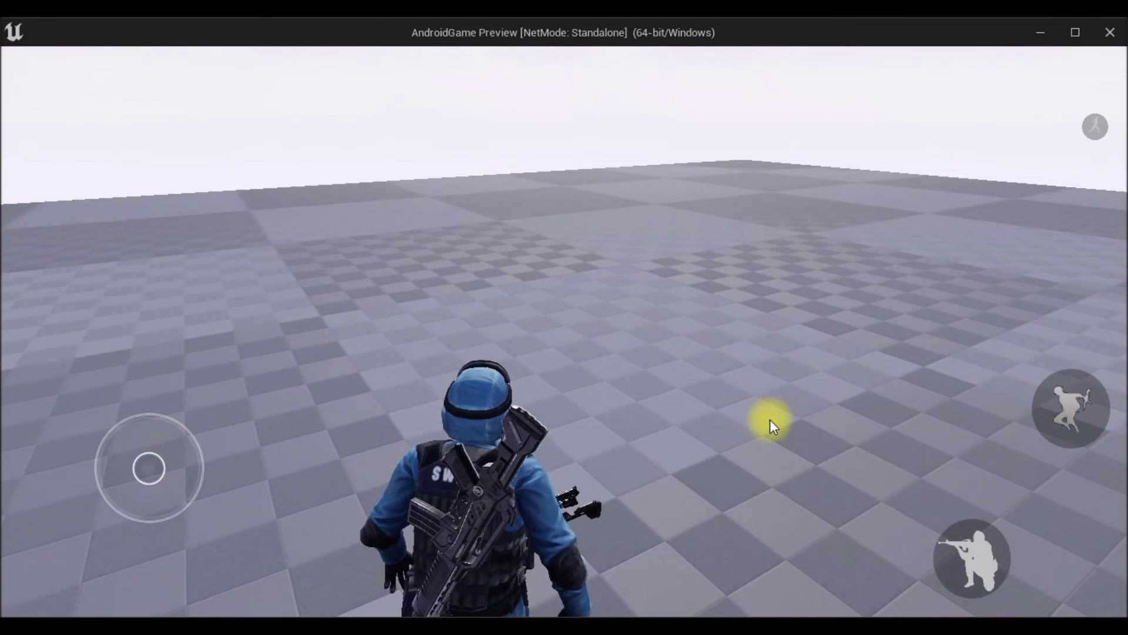
Pick the remaining weapons including the Pistol, then stop the preview and return to AndroidCharacterBP
{"action": "key", "text": "Tab"}
{"action": "left_click", "coordinate": [729, 342]}
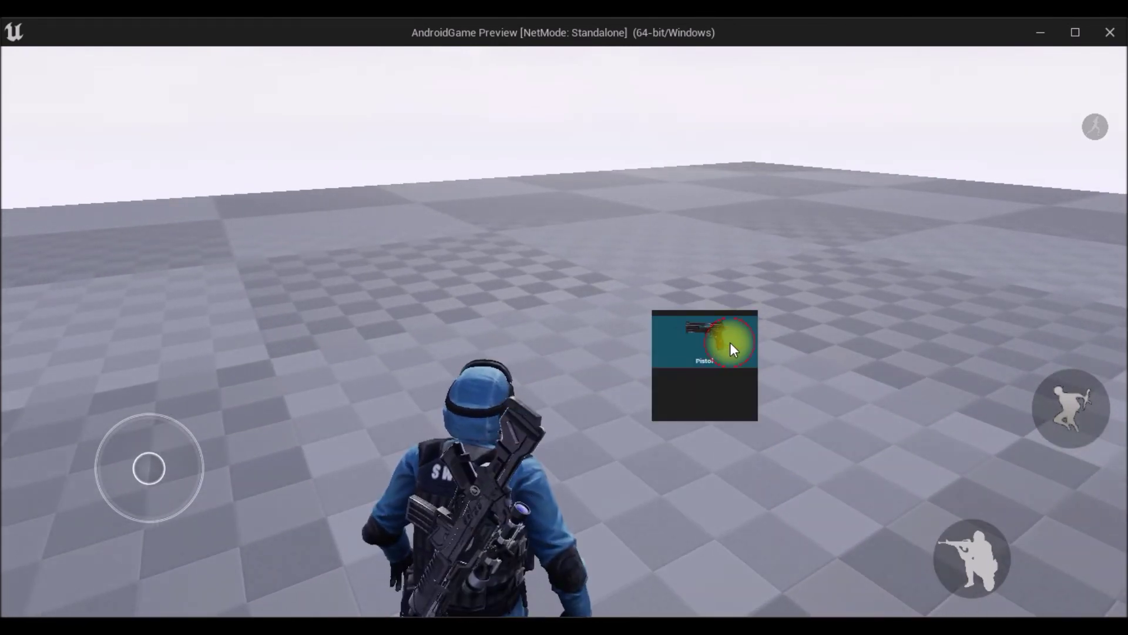
{"action": "left_click", "coordinate": [728, 343]}
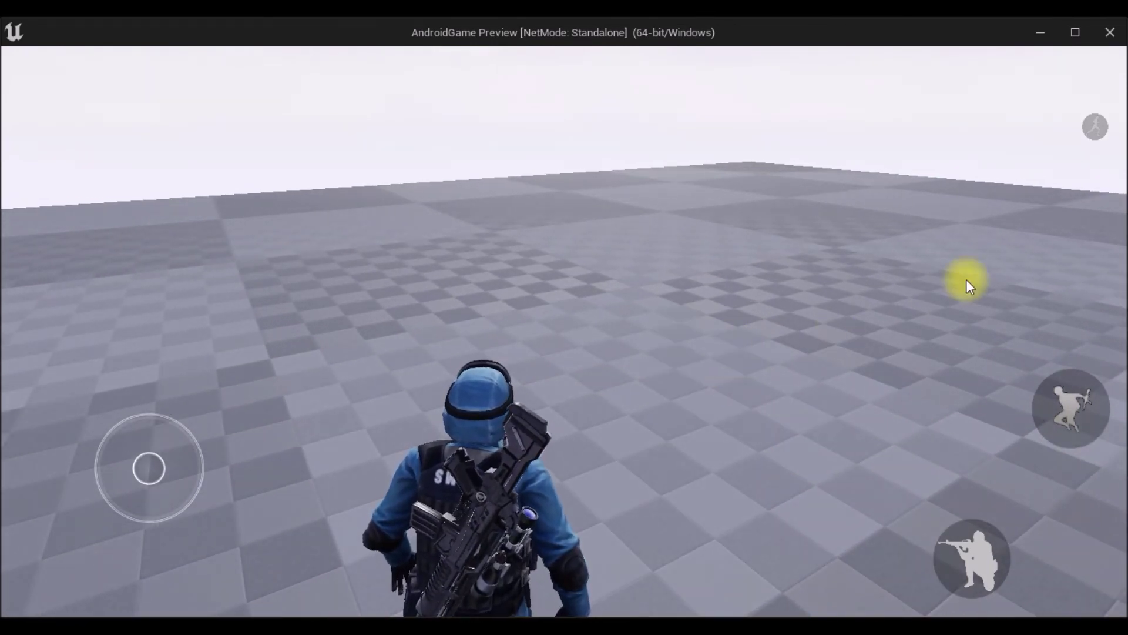
{"action": "left_click", "coordinate": [1110, 33]}
{"action": "left_click", "coordinate": [204, 52]}
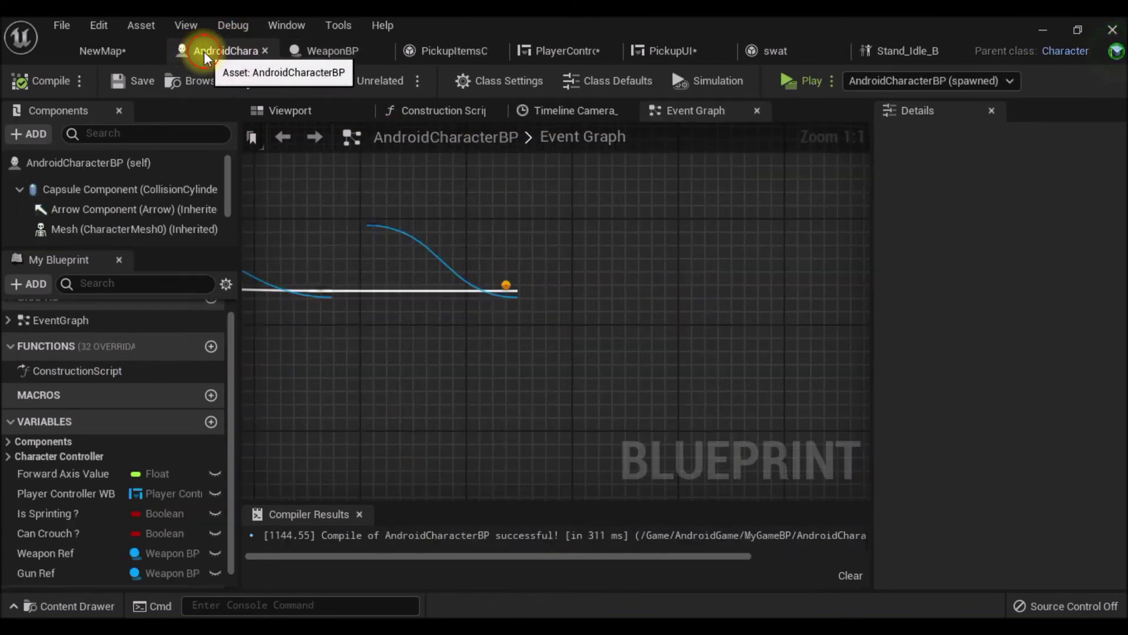
Open PlayerControllerWB's Event Graph and bring the On Item Clicked (ListView_0) node into view
{"action": "scroll", "coordinate": [500, 333], "scroll_direction": "down", "scroll_amount": 3}
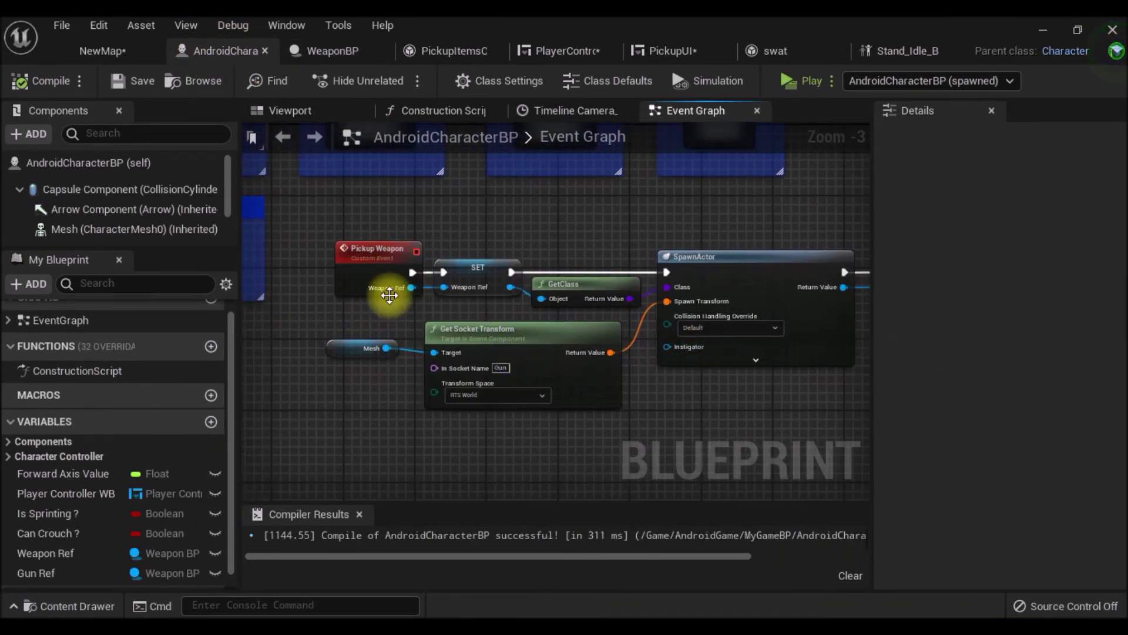
{"action": "scroll", "coordinate": [535, 356], "scroll_direction": "down", "scroll_amount": 5}
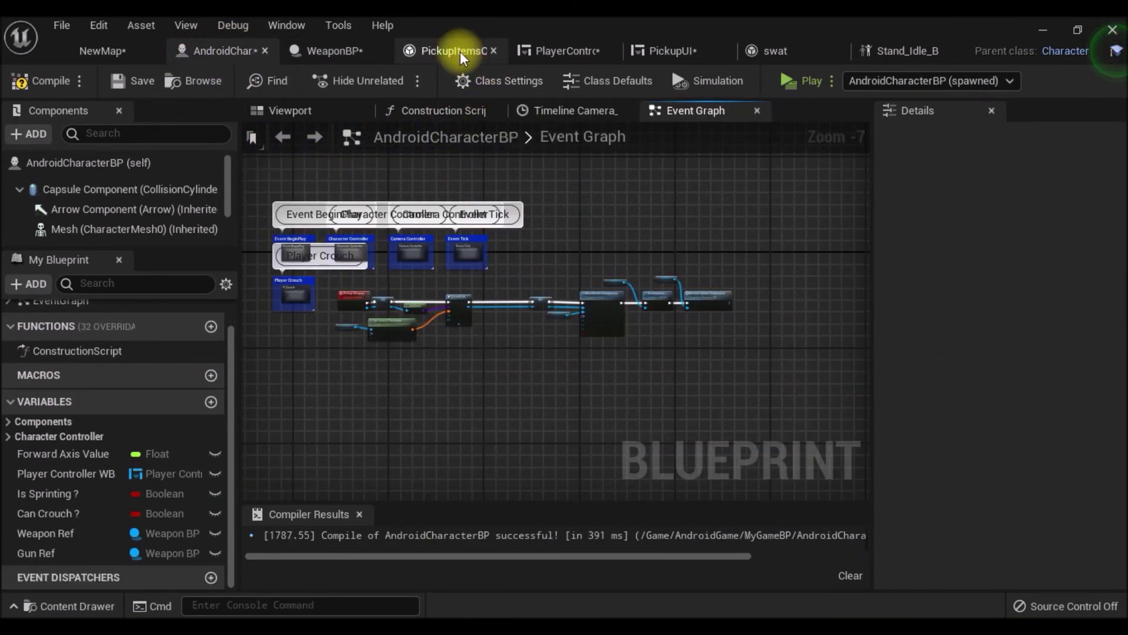
{"action": "left_click", "coordinate": [567, 51]}
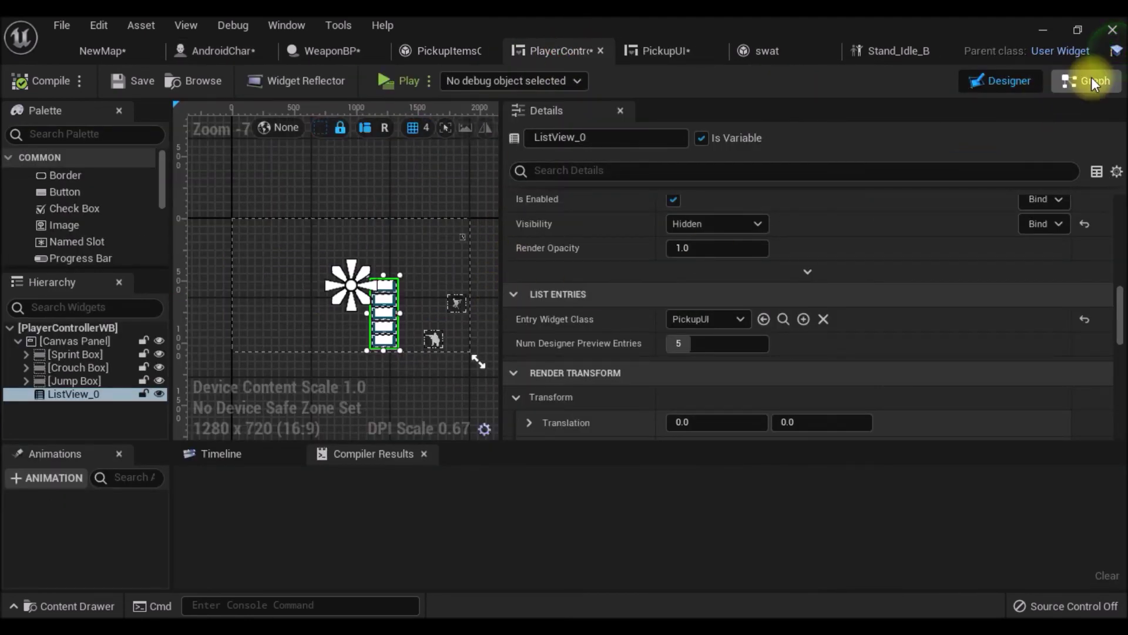
{"action": "left_click", "coordinate": [1070, 84]}
{"action": "scroll", "coordinate": [588, 358], "scroll_direction": "down", "scroll_amount": 4}
{"action": "scroll", "coordinate": [580, 270], "scroll_direction": "up", "scroll_amount": 4}
{"action": "scroll", "coordinate": [611, 388], "scroll_direction": "up", "scroll_amount": 1}
{"action": "right_click_drag", "start_coordinate": [623, 398], "coordinate": [687, 346]}
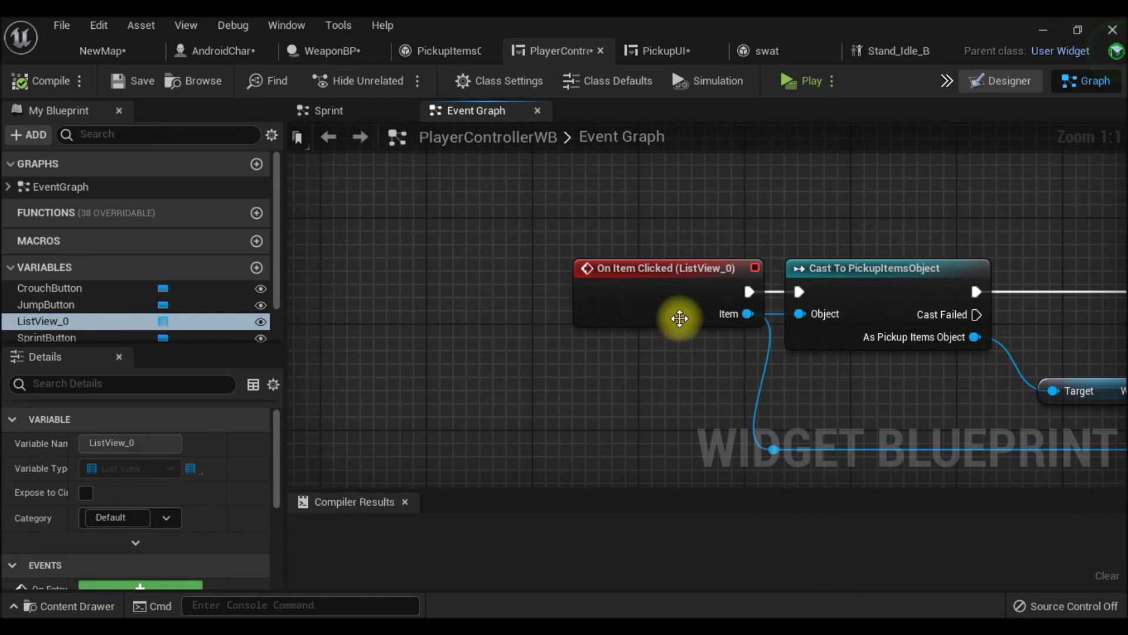
{"action": "left_click_drag", "start_coordinate": [666, 288], "coordinate": [544, 288]}
{"action": "right_click_drag", "start_coordinate": [523, 442], "coordinate": [582, 379]}
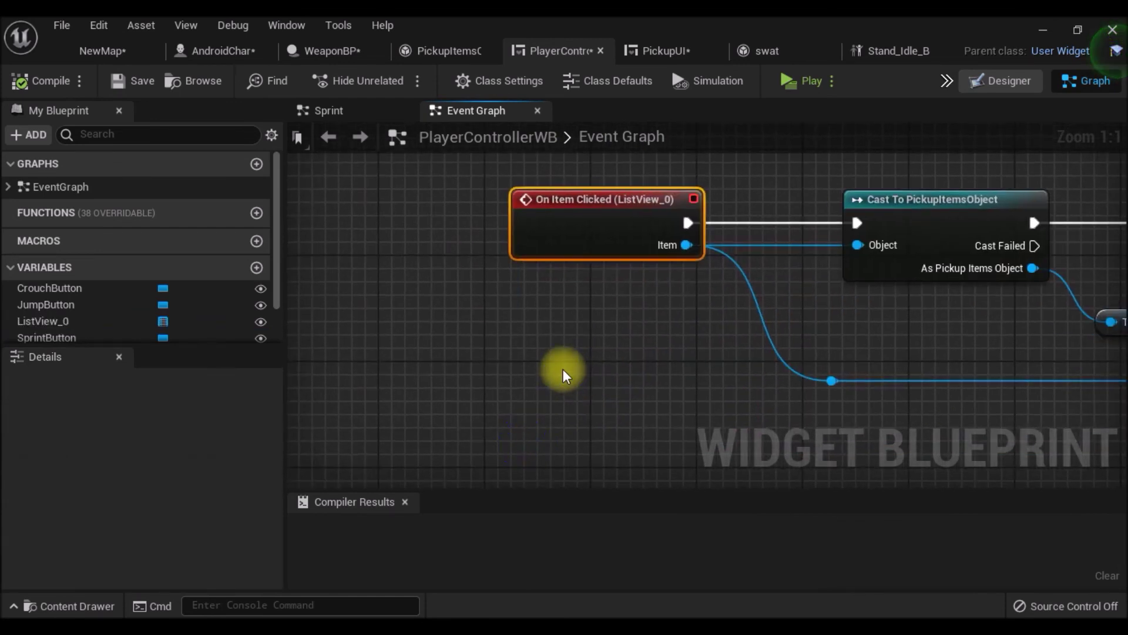
Add a Get Player Character node beside On Item Clicked
{"action": "right_click", "coordinate": [563, 369]}
{"action": "type", "text": "get p"}
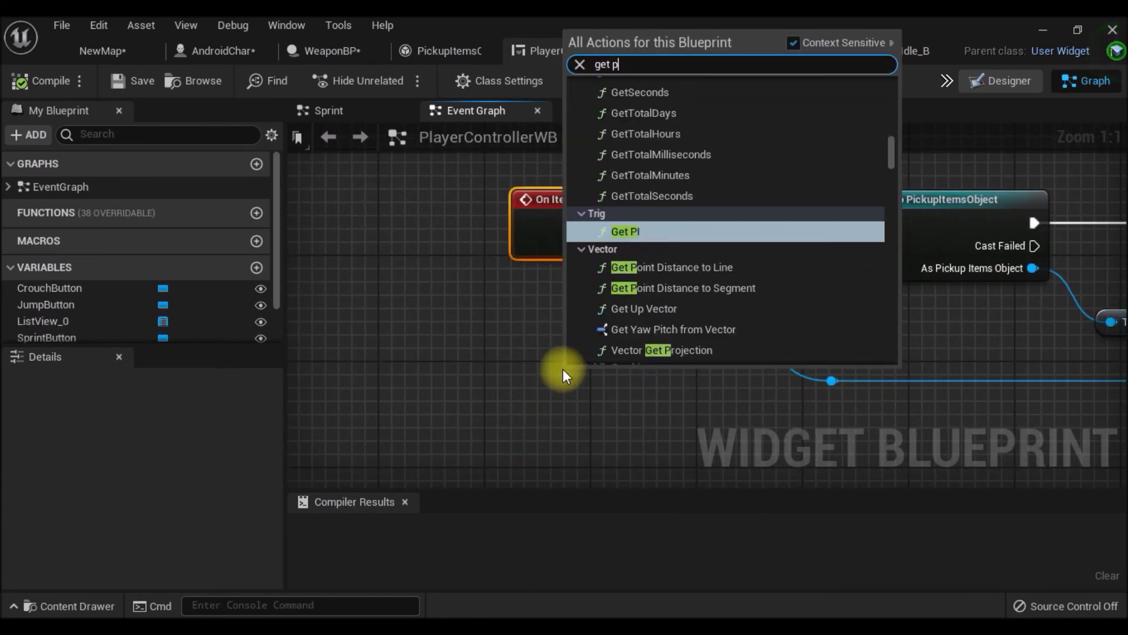
{"action": "type", "text": "layer"}
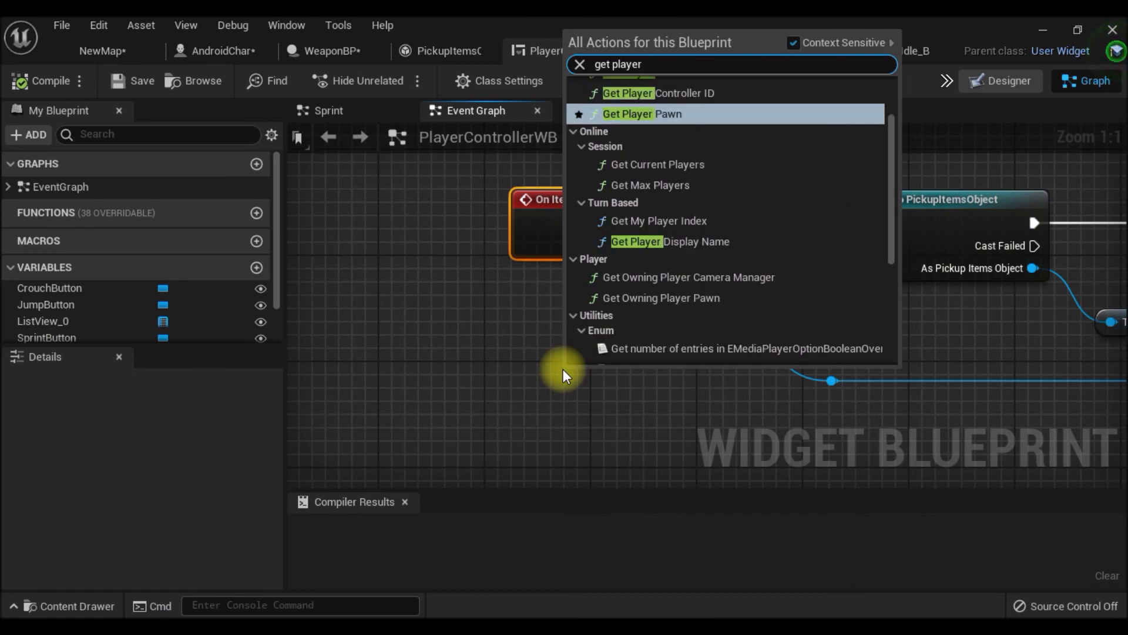
{"action": "scroll", "coordinate": [622, 318], "scroll_direction": "up", "scroll_amount": 3}
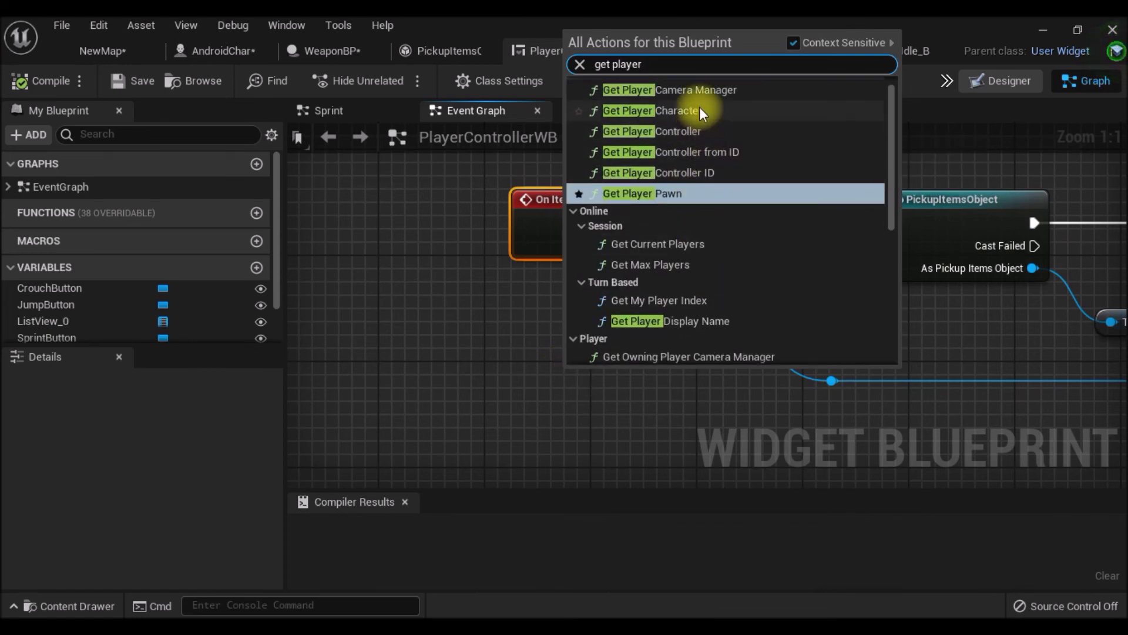
{"action": "left_click", "coordinate": [701, 111]}
{"action": "left_click_drag", "start_coordinate": [646, 399], "coordinate": [436, 344]}
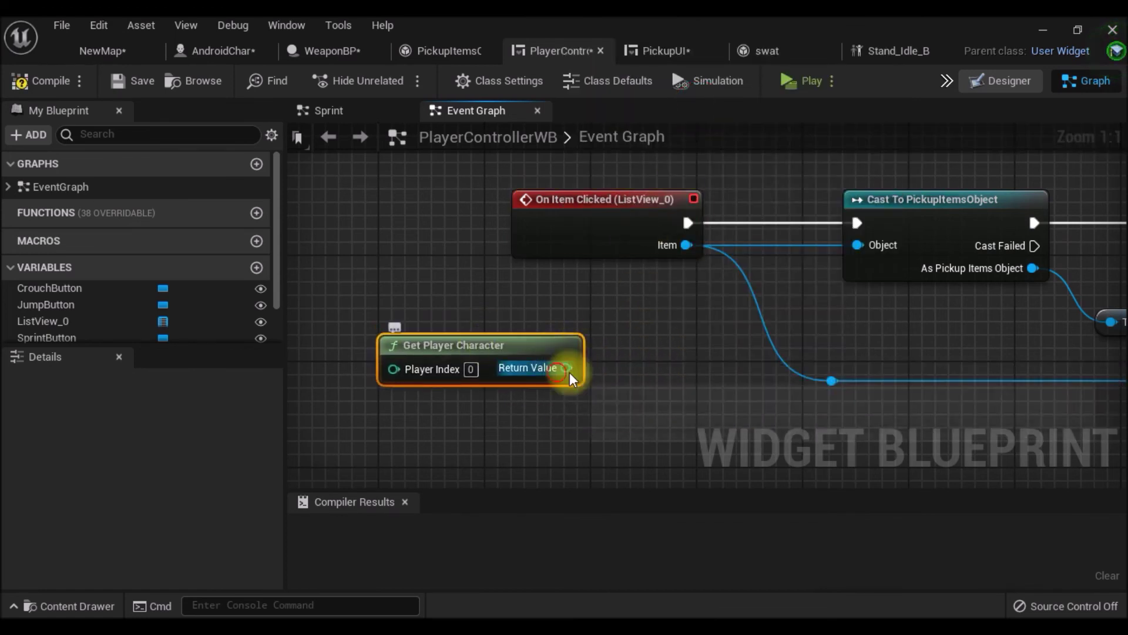
Cast the player character to AndroidCharacterBP and make the cast pure
{"action": "left_click_drag", "start_coordinate": [567, 369], "coordinate": [621, 360]}
{"action": "type", "text": "cast t"}
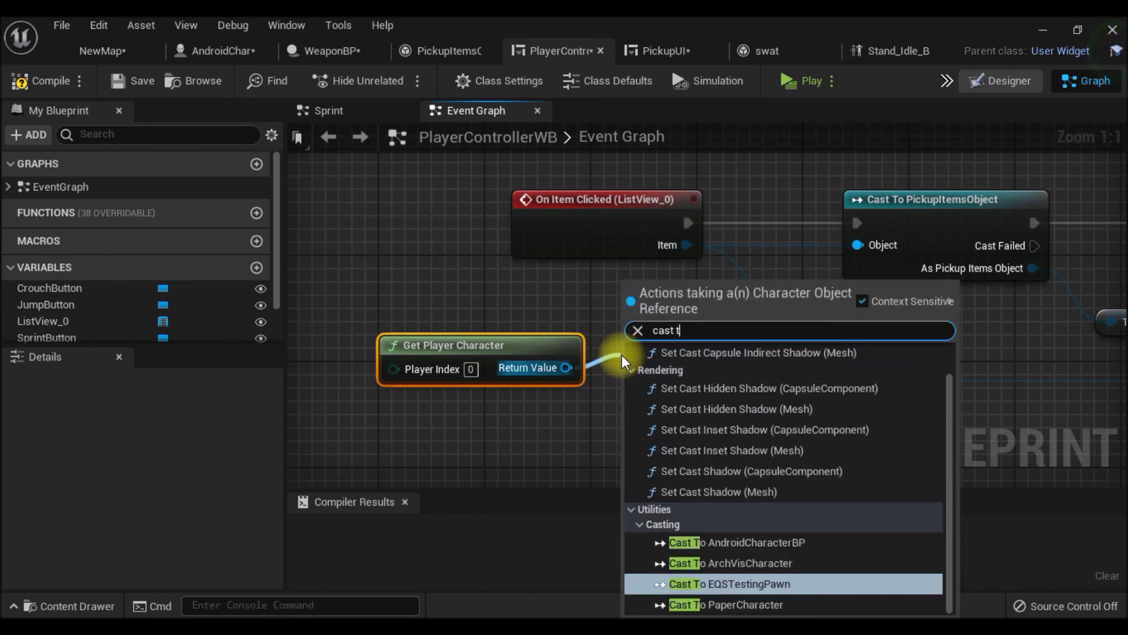
{"action": "type", "text": "o"}
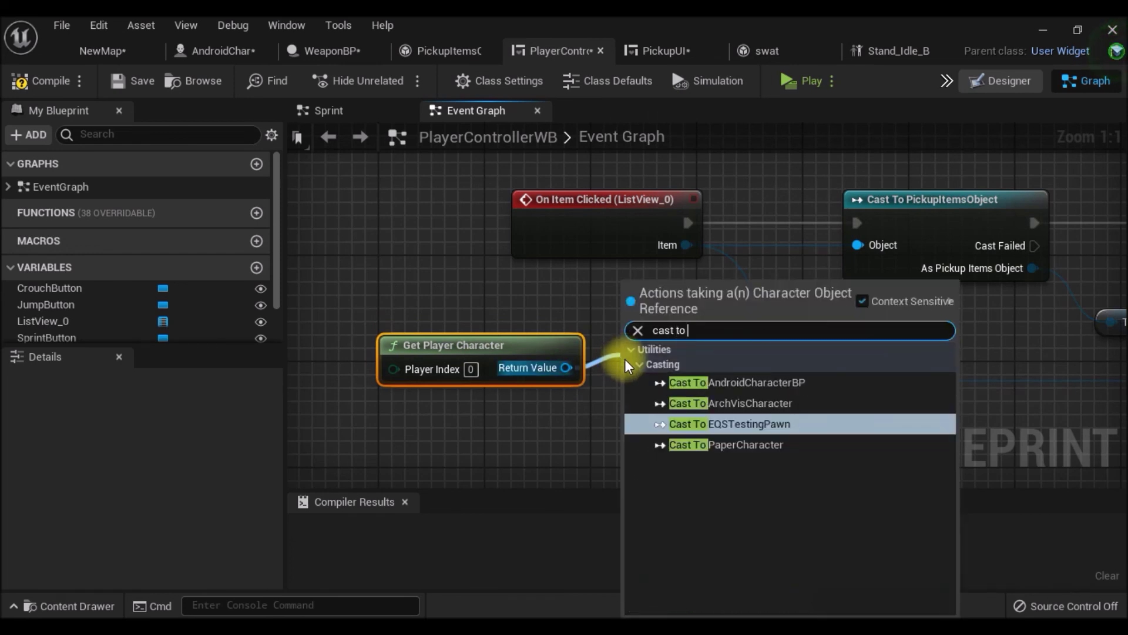
{"action": "left_click", "coordinate": [731, 383]}
{"action": "left_click_drag", "start_coordinate": [741, 381], "coordinate": [751, 341]}
{"action": "right_click", "coordinate": [740, 346]}
{"action": "left_click", "coordinate": [771, 600]}
{"action": "left_click_drag", "start_coordinate": [705, 335], "coordinate": [705, 349]}
{"action": "mouse_move", "coordinate": [356, 339]}
{"action": "left_mouse_down"}
{"action": "mouse_move", "coordinate": [666, 372]}
{"action": "mouse_move", "coordinate": [467, 319]}
{"action": "left_mouse_up"}
{"action": "left_click_drag", "start_coordinate": [606, 340], "coordinate": [692, 332]}
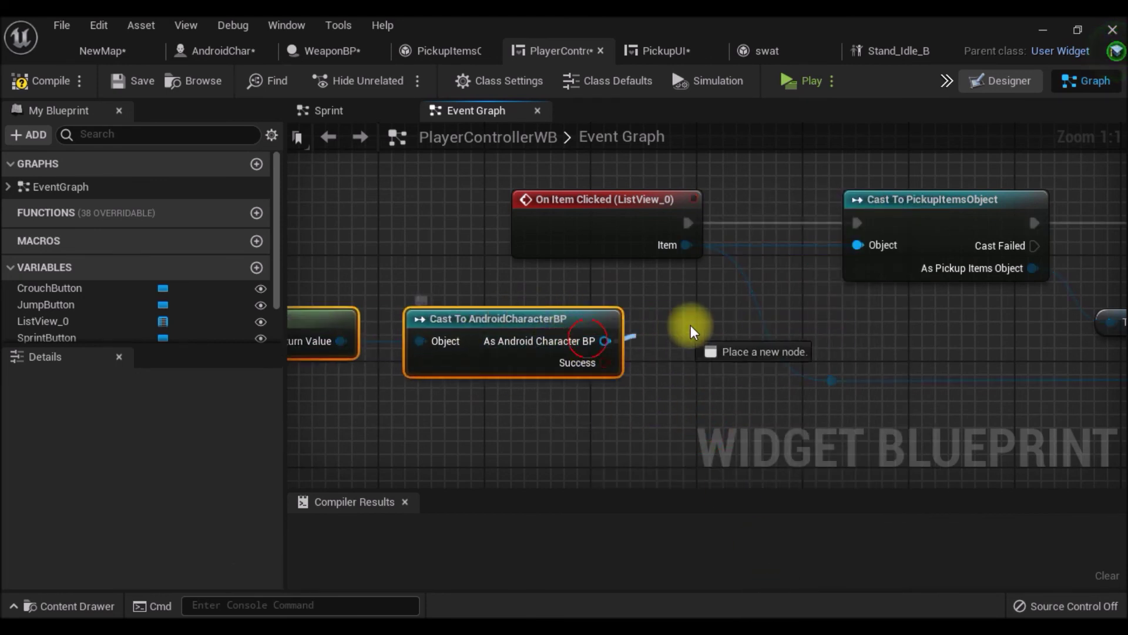
Get Gun Ref from the cast character and add an Is Valid check on it
{"action": "type", "text": "gun"}
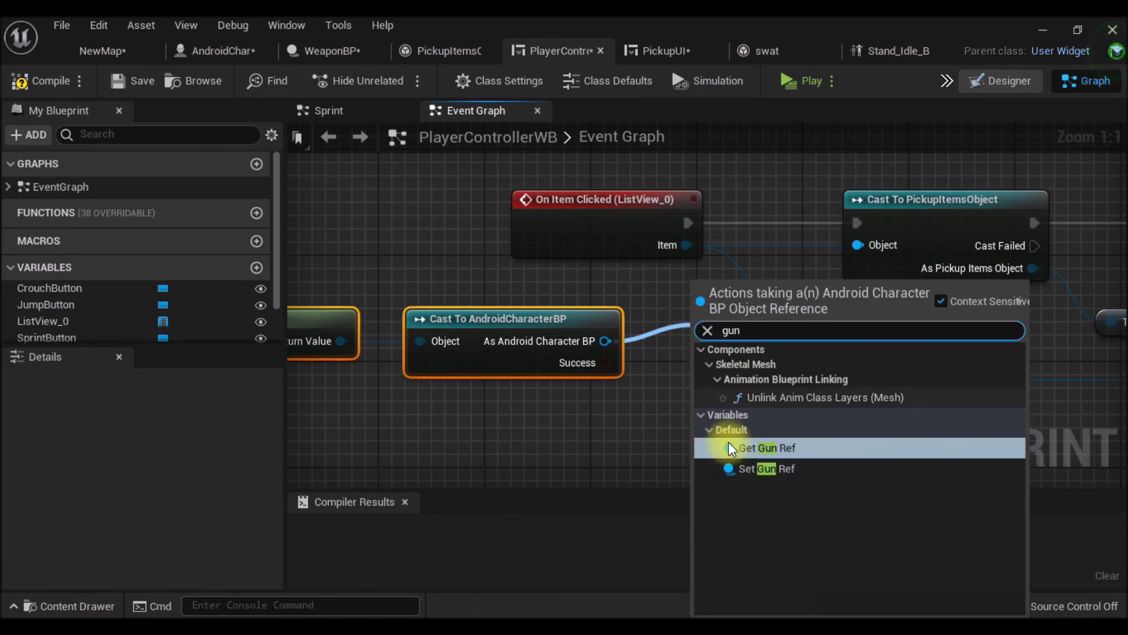
{"action": "left_click", "coordinate": [765, 450]}
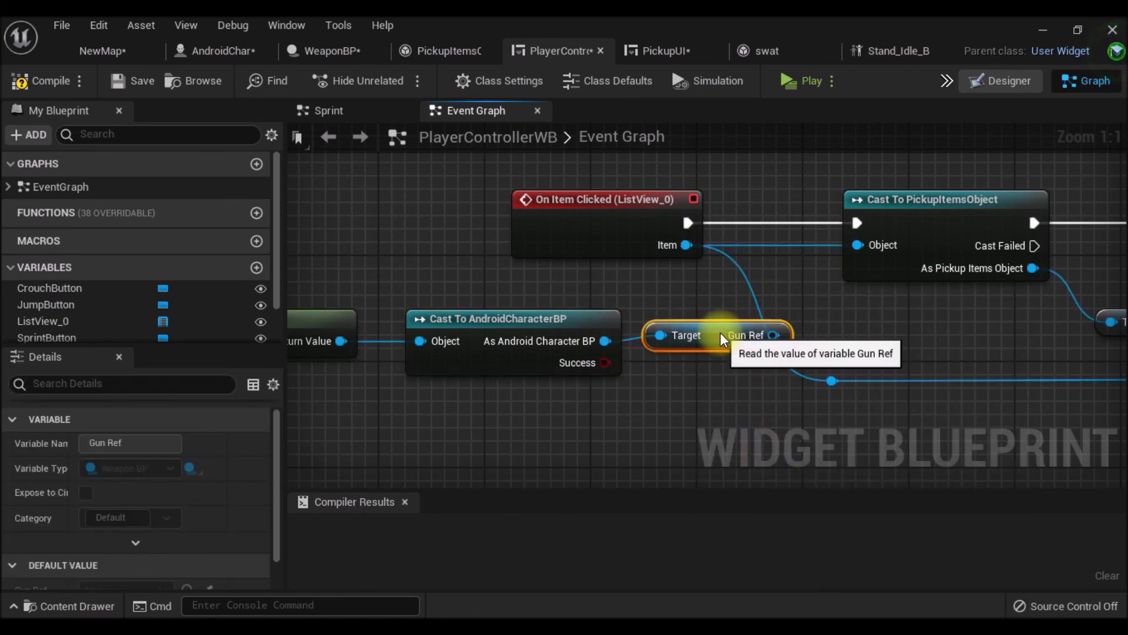
{"action": "left_click_drag", "start_coordinate": [770, 338], "coordinate": [846, 312]}
{"action": "type", "text": "is"}
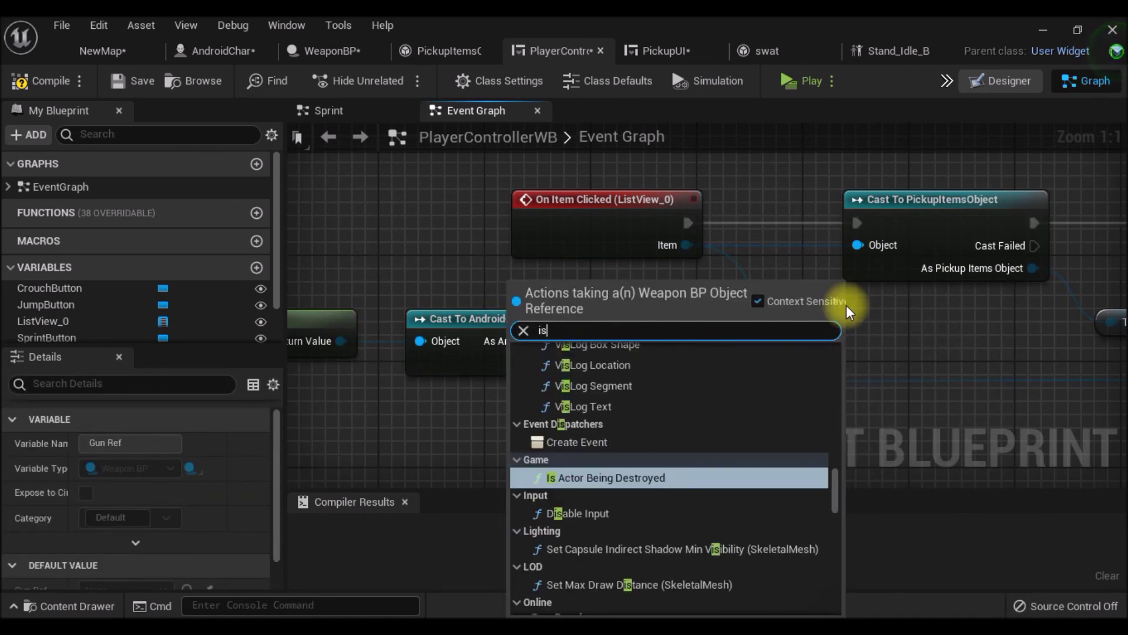
{"action": "type", "text": " v"}
{"action": "left_click", "coordinate": [560, 472]}
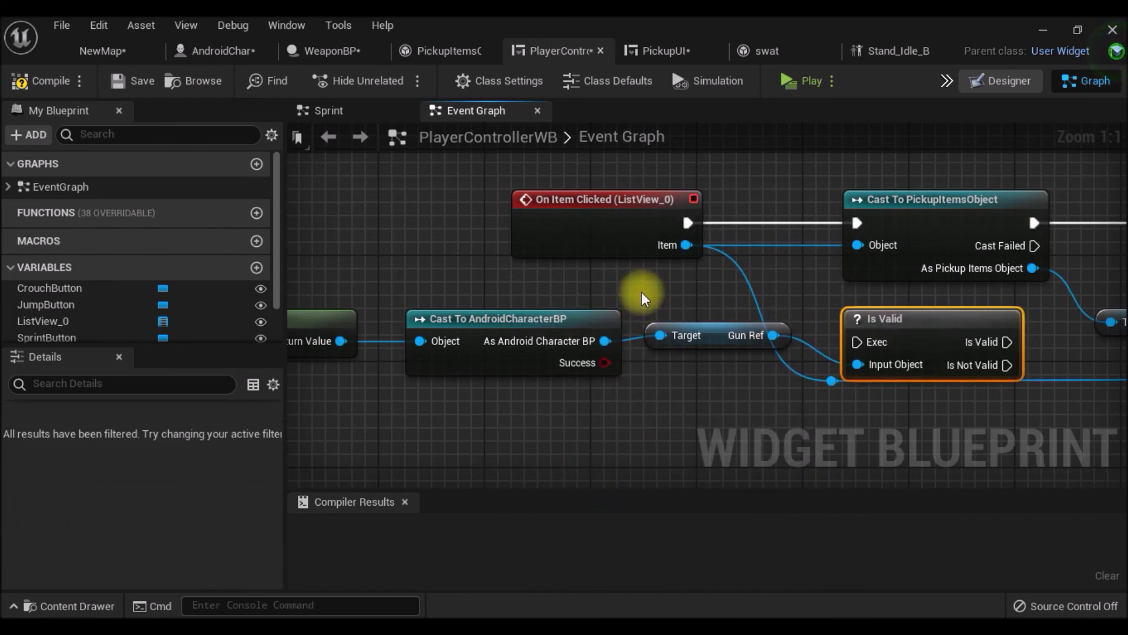
Route On Item Clicked through Is Valid, wiring Is Not Valid to the pickup cast
{"action": "left_click_drag", "start_coordinate": [607, 235], "coordinate": [461, 234]}
{"action": "mouse_move", "coordinate": [937, 334]}
{"action": "left_mouse_down"}
{"action": "mouse_move", "coordinate": [701, 200]}
{"action": "mouse_move", "coordinate": [714, 213]}
{"action": "left_mouse_up"}
{"action": "left_click_drag", "start_coordinate": [529, 222], "coordinate": [620, 232]}
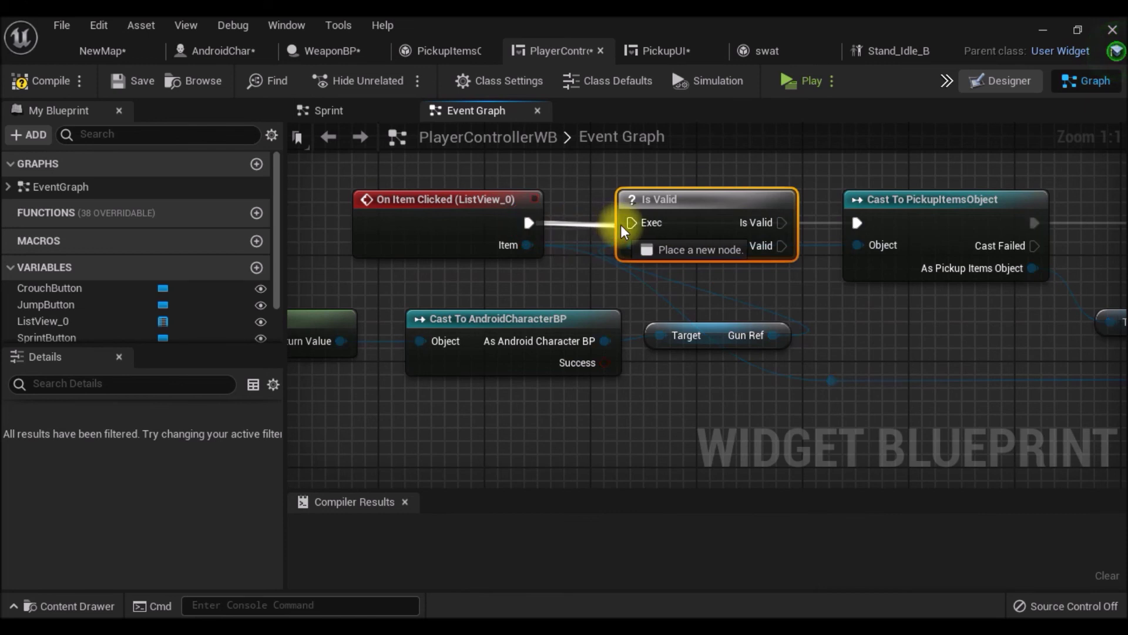
{"action": "left_click_drag", "start_coordinate": [782, 245], "coordinate": [857, 223]}
Tidy the three getter nodes into place and compile PlayerControllerWB
{"action": "scroll", "coordinate": [679, 277], "scroll_direction": "down", "scroll_amount": 1}
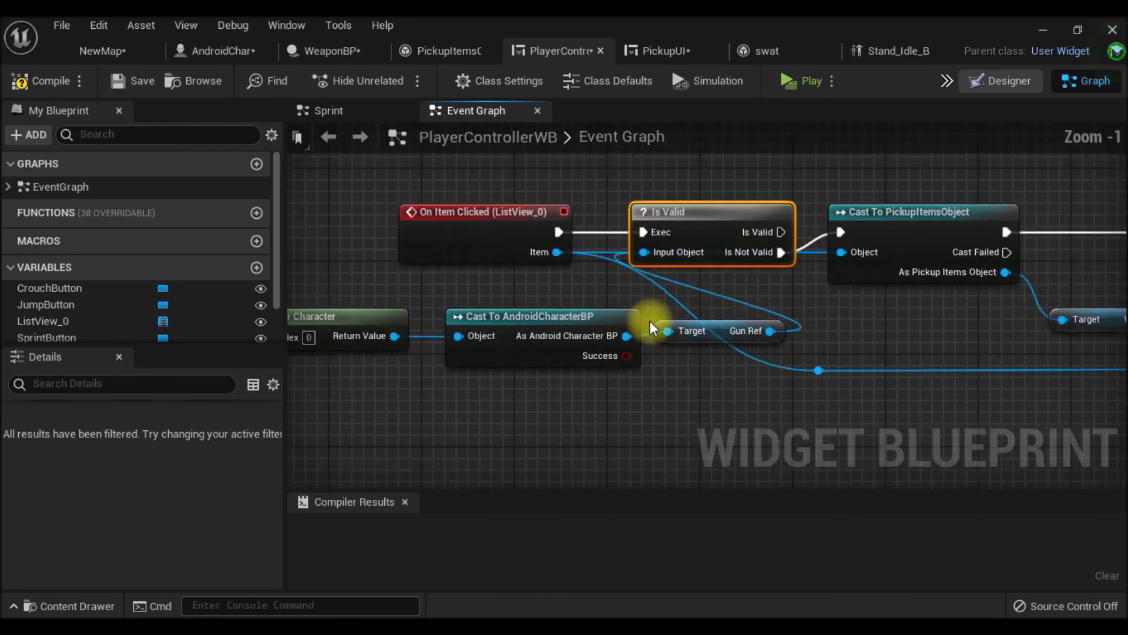
{"action": "right_click_drag", "start_coordinate": [649, 323], "coordinate": [850, 298]}
{"action": "mouse_move", "coordinate": [987, 372]}
{"action": "left_mouse_down"}
{"action": "mouse_move", "coordinate": [479, 294]}
{"action": "mouse_move", "coordinate": [416, 272]}
{"action": "left_mouse_up"}
{"action": "mouse_move", "coordinate": [775, 290]}
{"action": "left_mouse_down"}
{"action": "mouse_move", "coordinate": [609, 295]}
{"action": "mouse_move", "coordinate": [626, 280]}
{"action": "left_mouse_up"}
{"action": "left_click", "coordinate": [24, 85]}
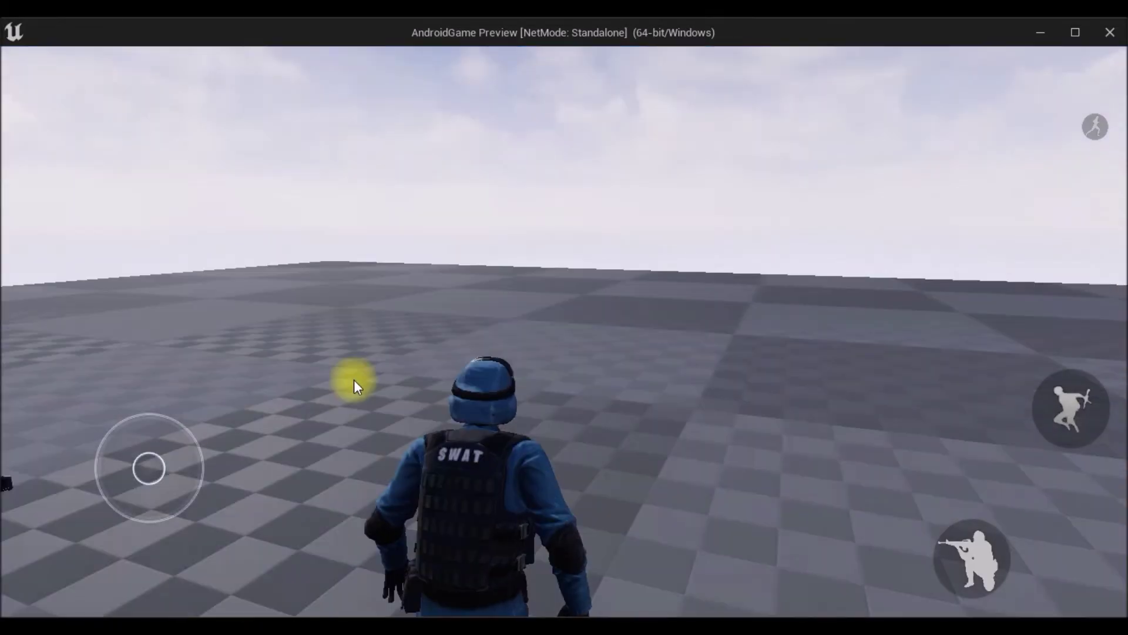
Take the Rifle from the list, then walk onto the sniper and try picking the remaining weapons
{"action": "key", "text": "w"}
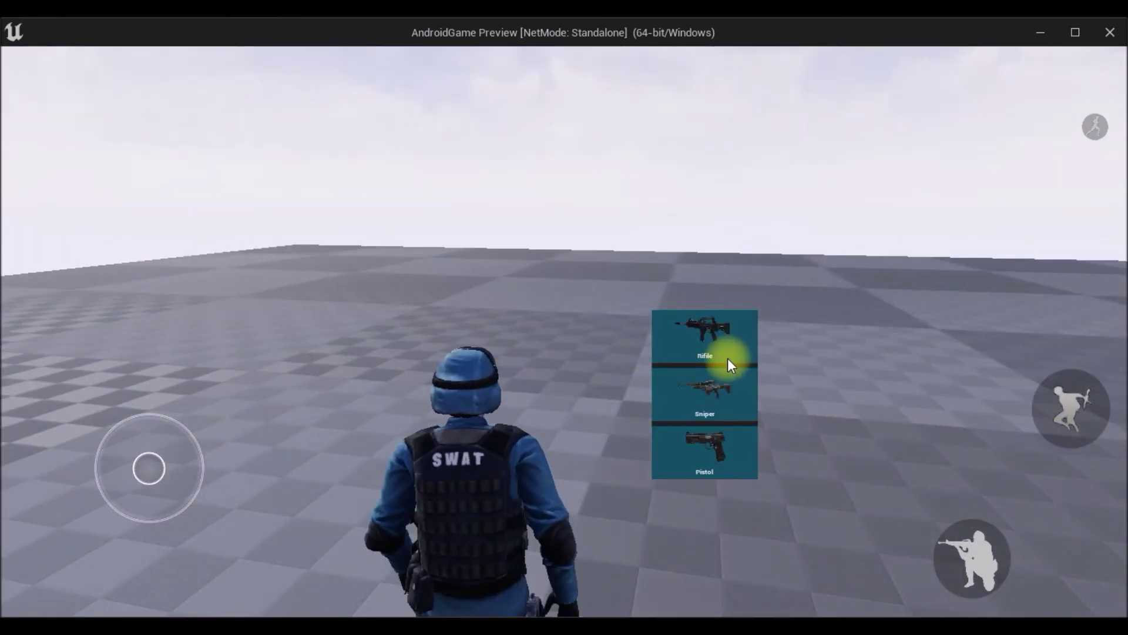
{"action": "left_click", "coordinate": [729, 364]}
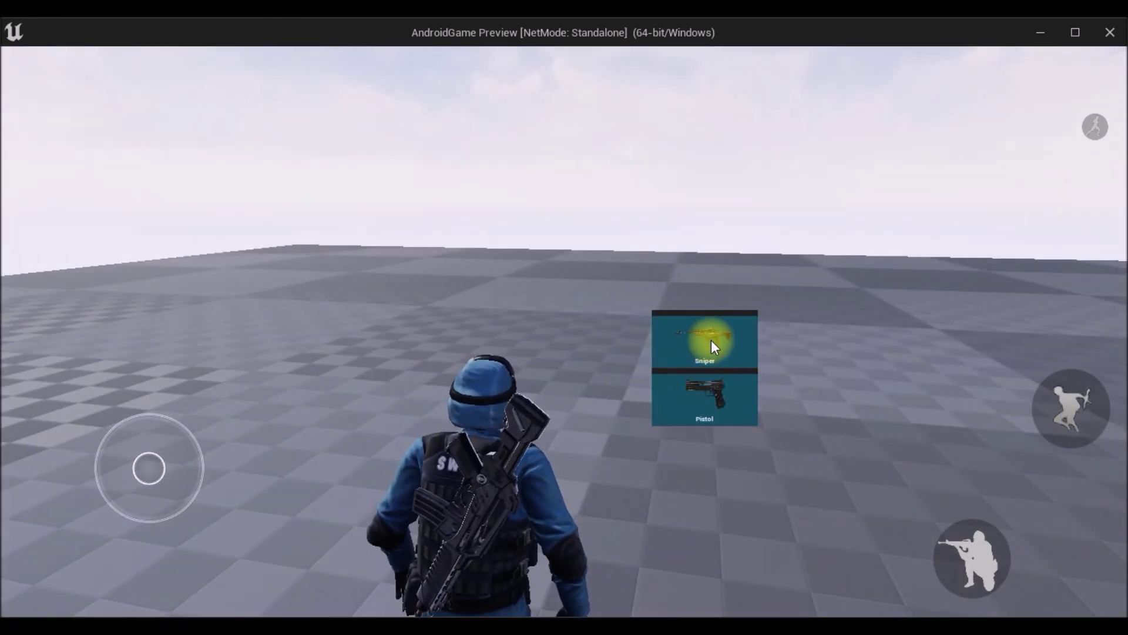
{"action": "mouse_move", "coordinate": [713, 383]}
{"action": "left_mouse_down"}
{"action": "mouse_move", "coordinate": [838, 363]}
{"action": "mouse_move", "coordinate": [435, 408]}
{"action": "left_mouse_up"}
{"action": "key", "text": "w"}
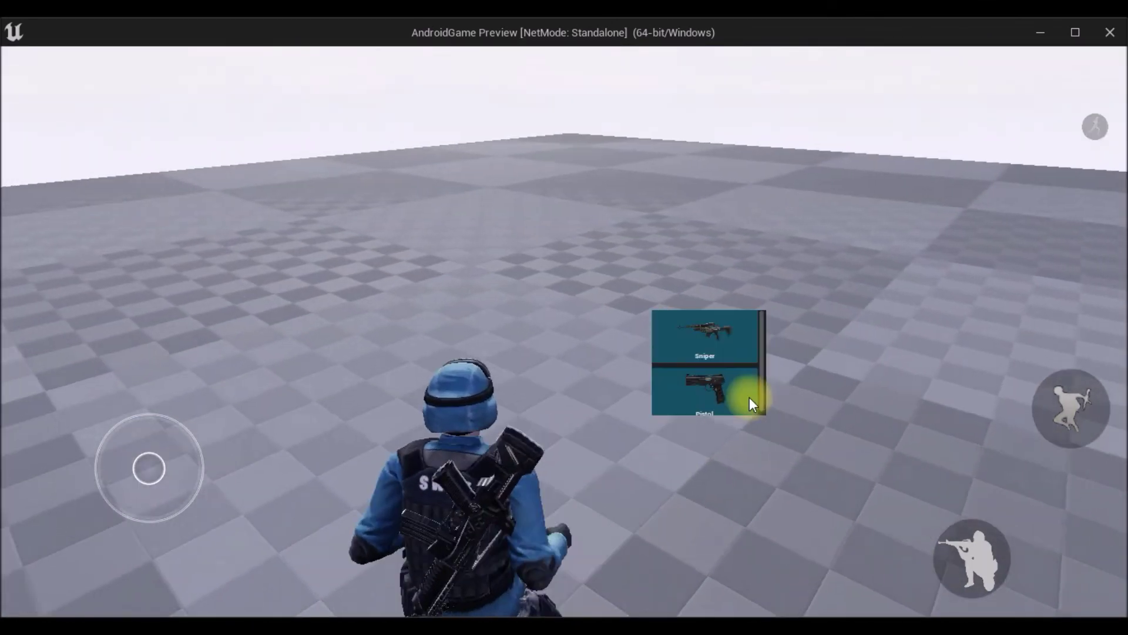
{"action": "left_click", "coordinate": [728, 336]}
{"action": "left_click_drag", "start_coordinate": [715, 397], "coordinate": [823, 376]}
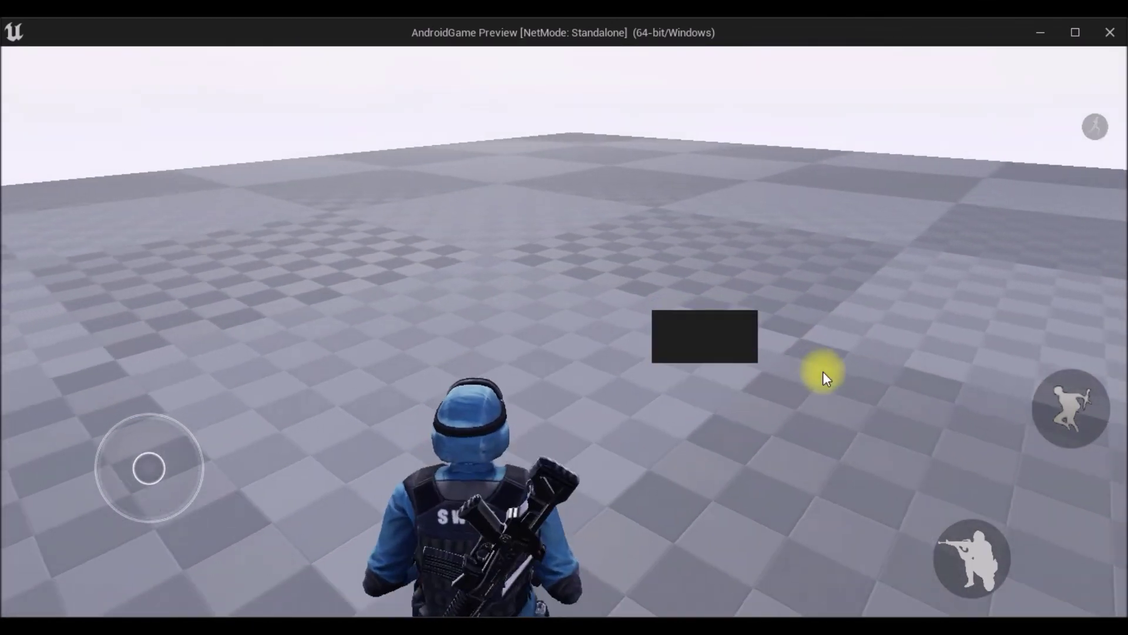